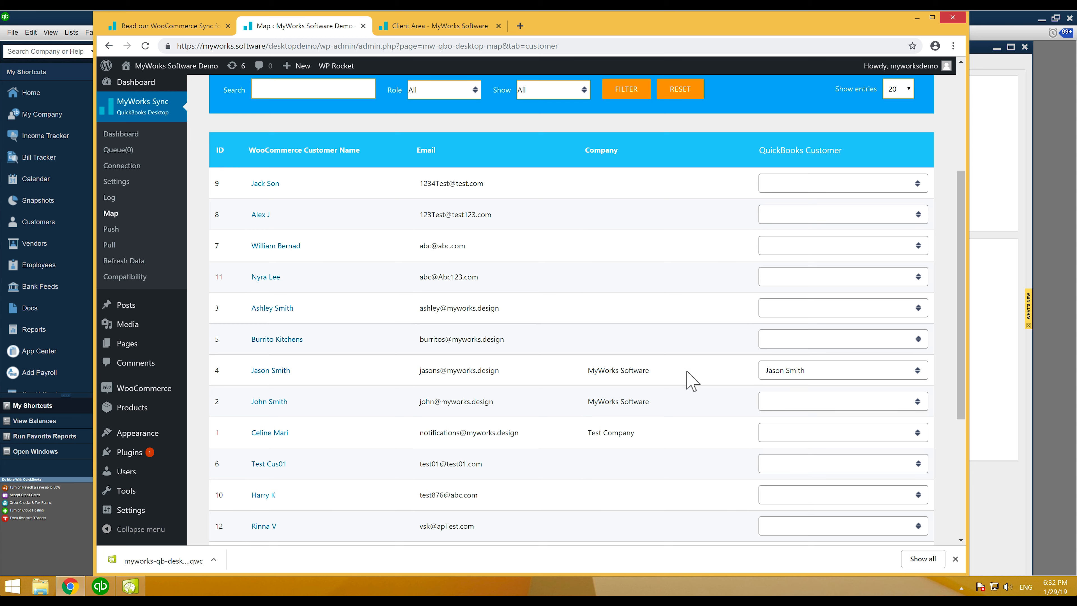
Map the WooCommerce customer with ID 4 to the QuickBooks customer admin and save the customer mappings
scroll(721, 378, down, 3)
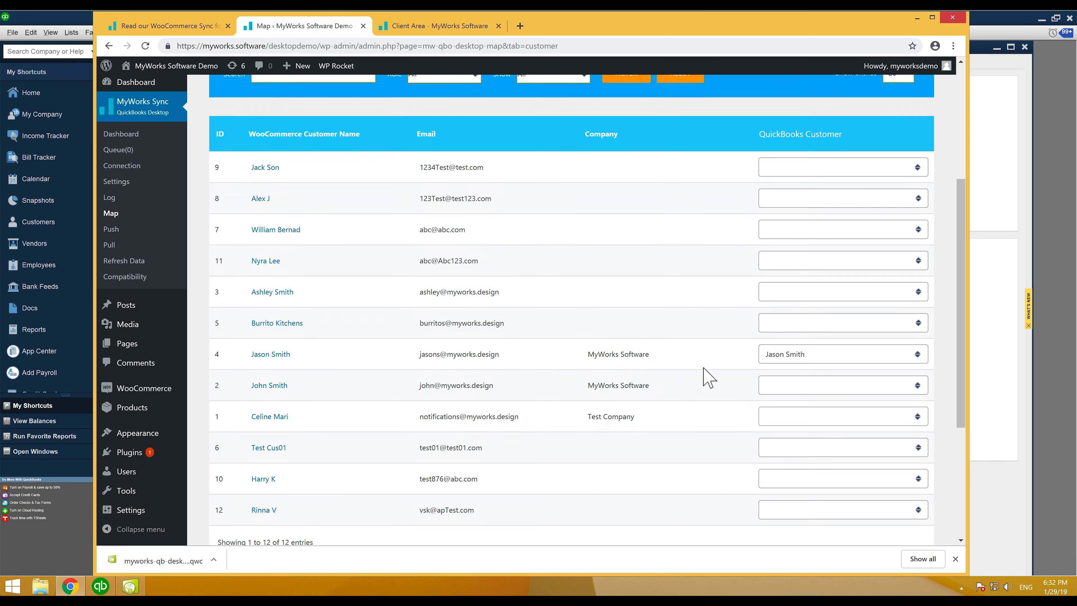
click(235, 465)
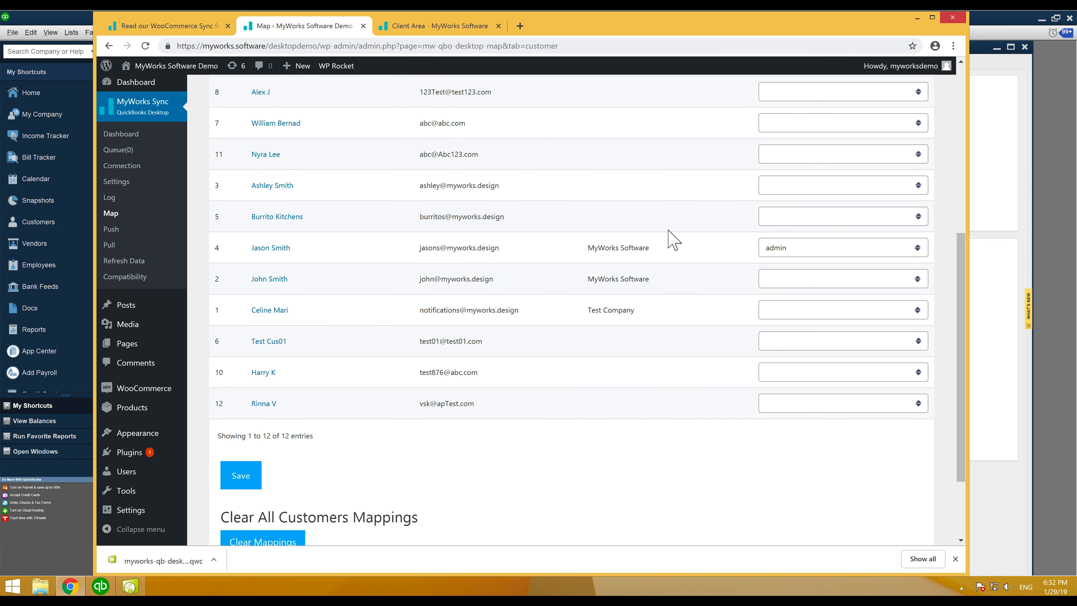
click(261, 477)
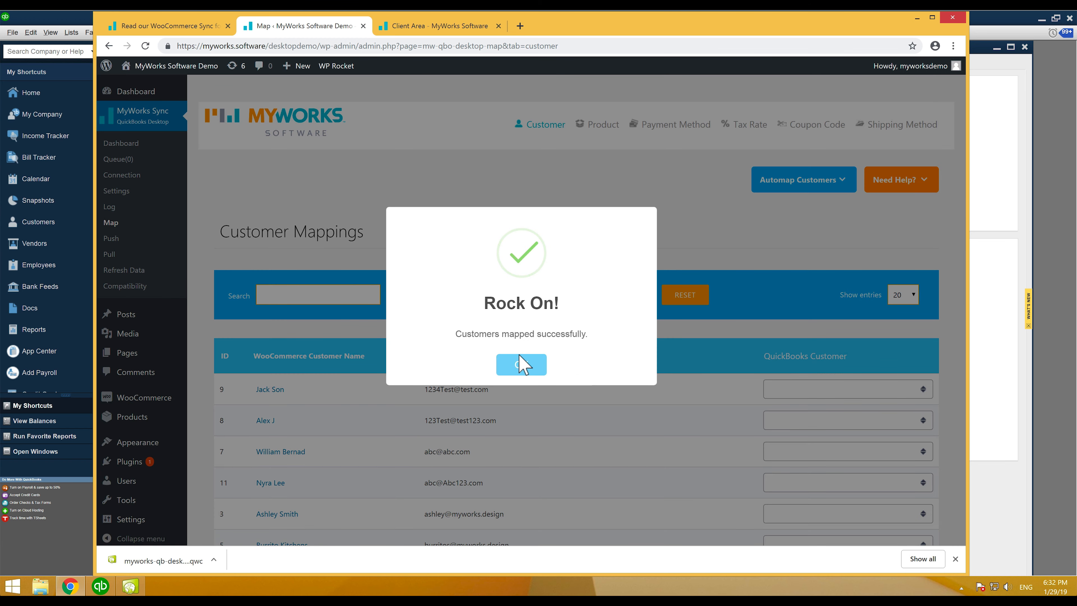
click(520, 360)
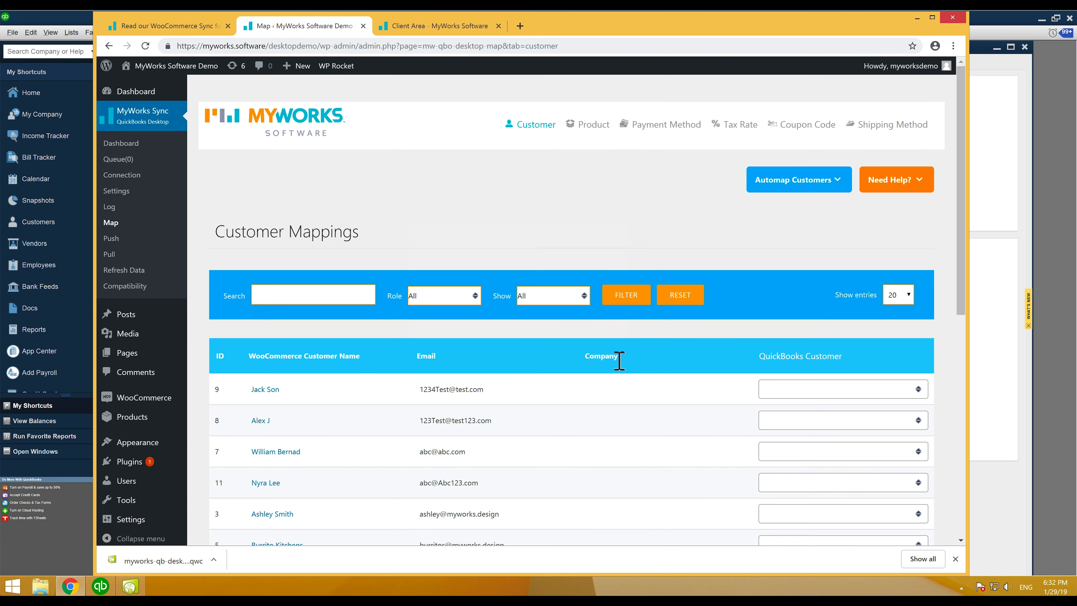
scroll(615, 356, down, 1)
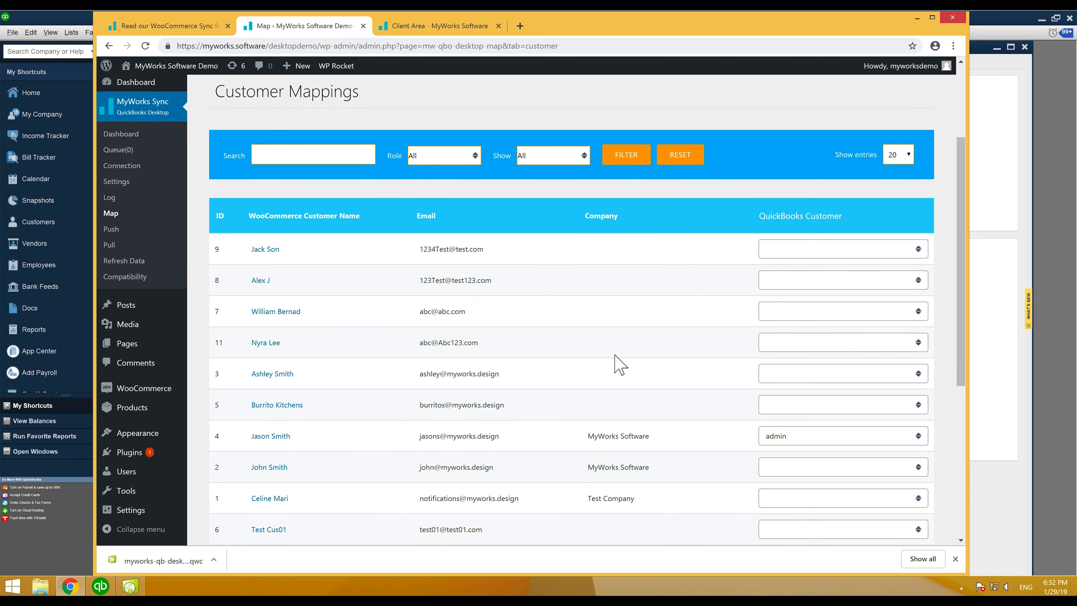
scroll(615, 355, up, 3)
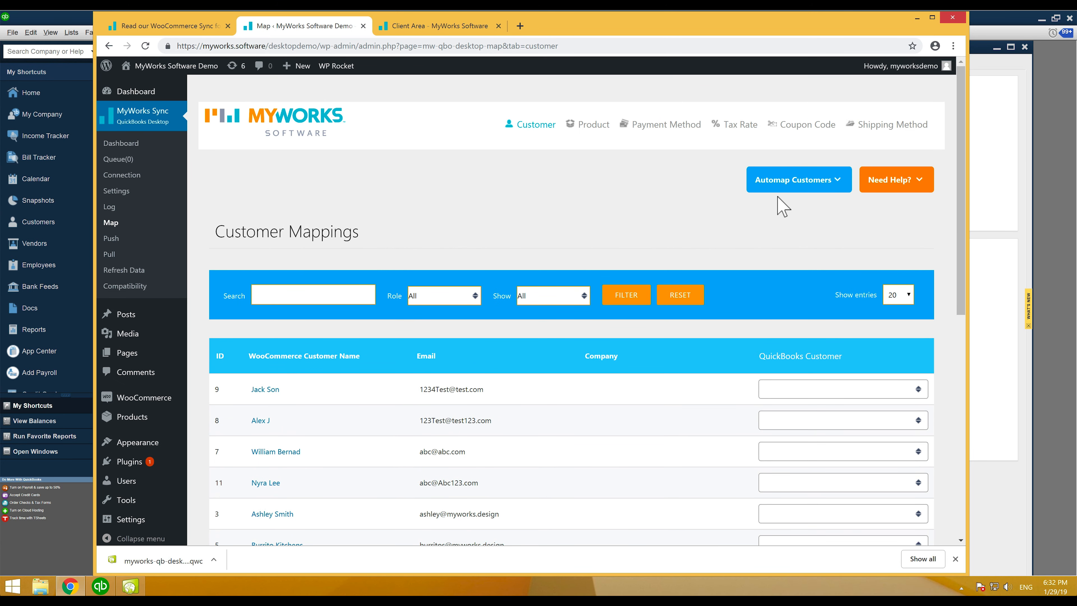
Set both the WooCommerce field and the QuickBooks field for automapping customers to Email
click(786, 186)
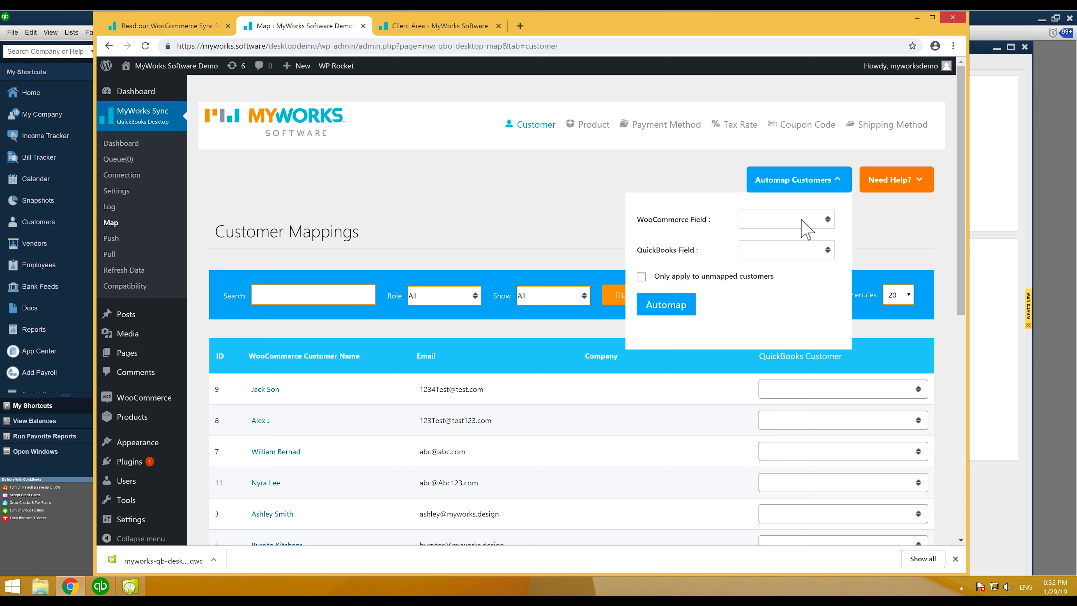
click(664, 400)
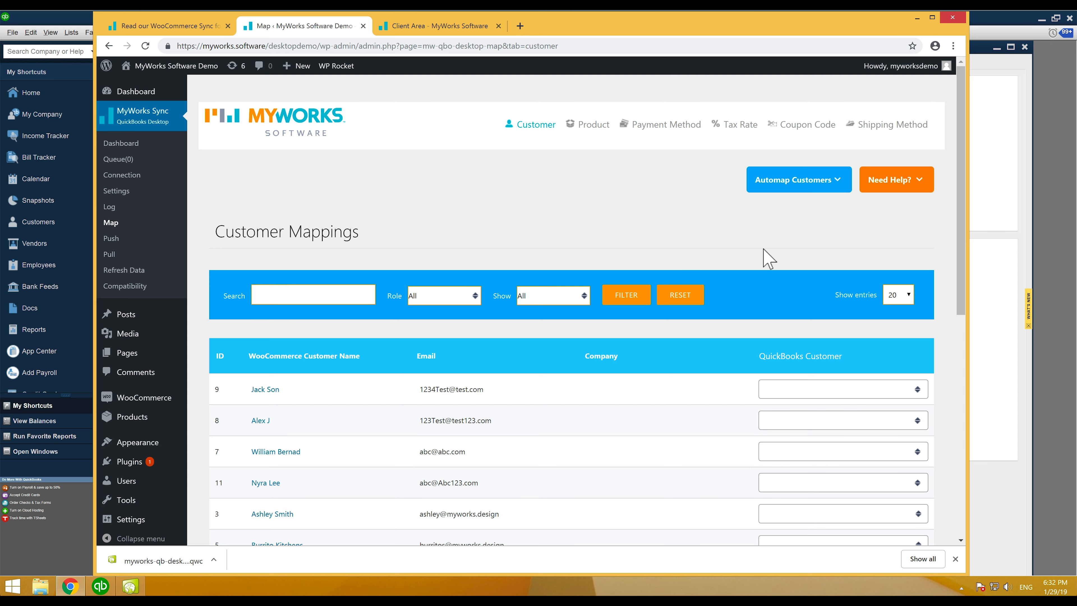
click(830, 176)
click(792, 226)
click(776, 243)
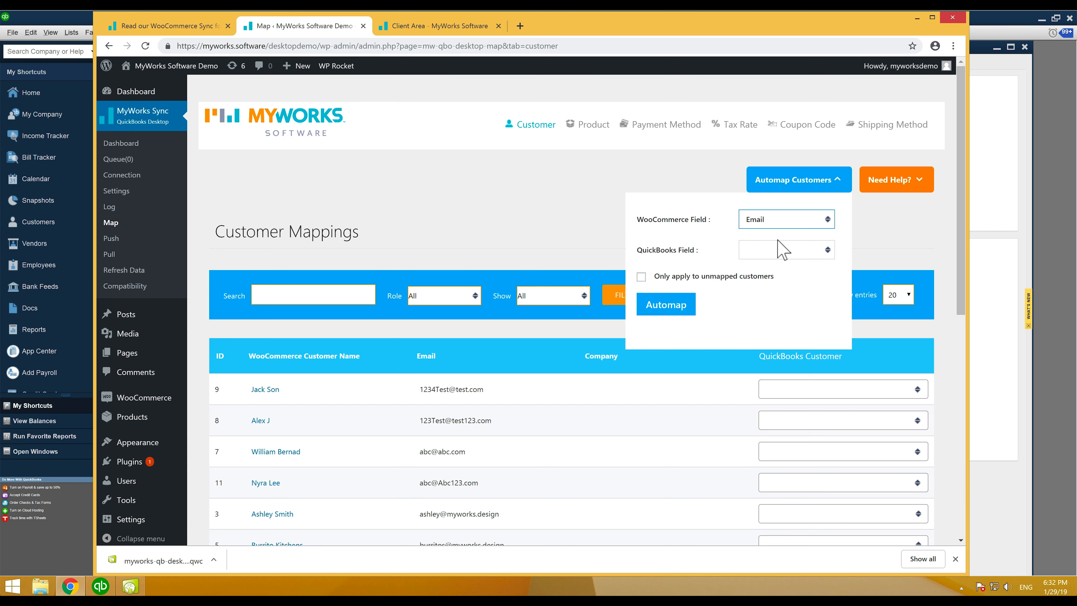
click(779, 250)
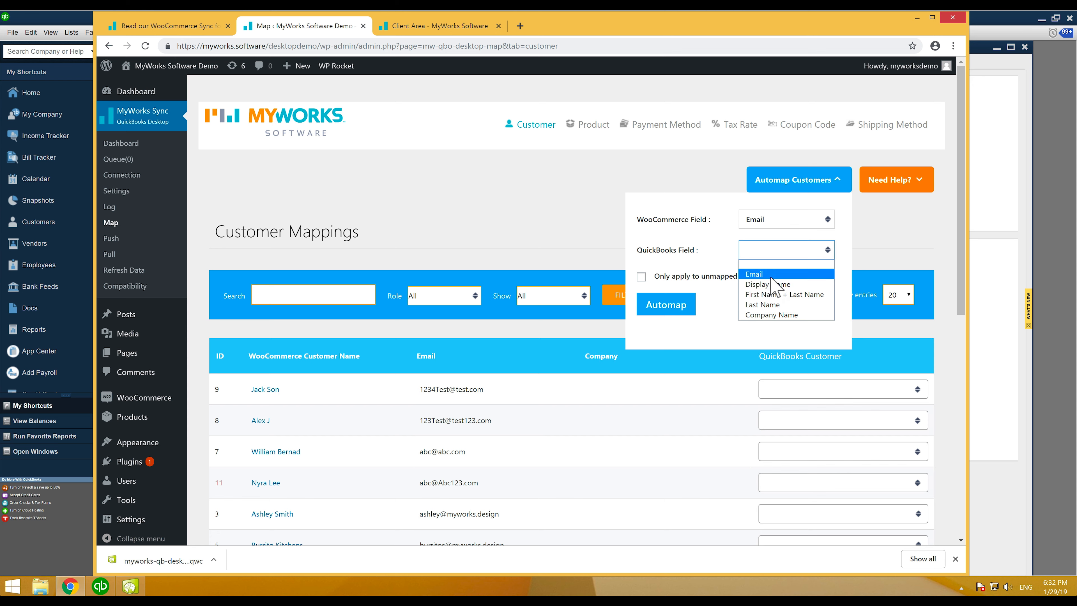
click(764, 274)
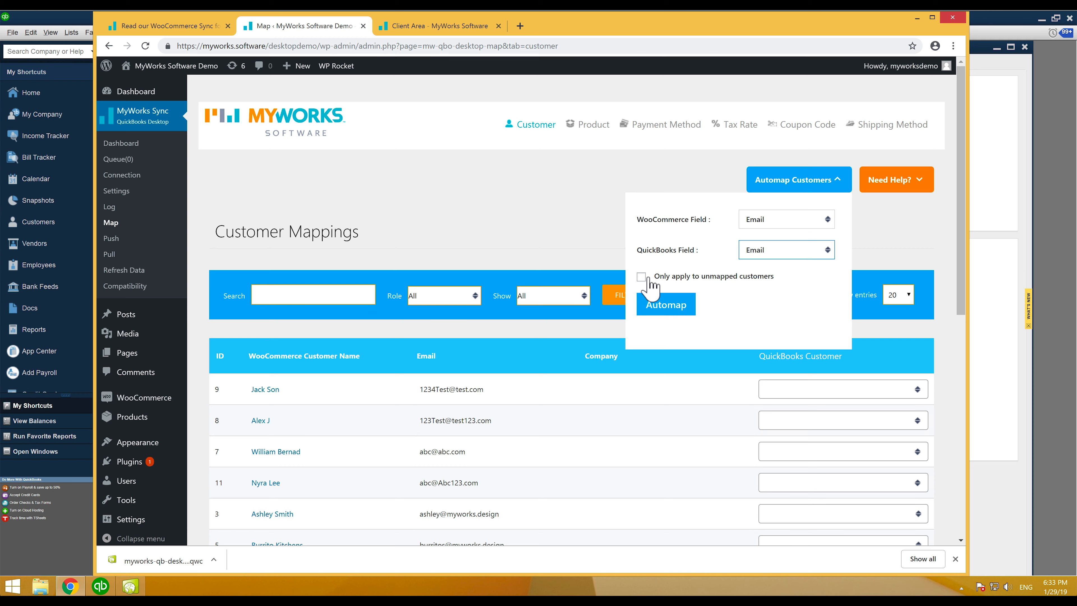
click(582, 277)
Run the customer automap with the chosen Email fields and accept overriding the previous mappings
scroll(580, 277, down, 4)
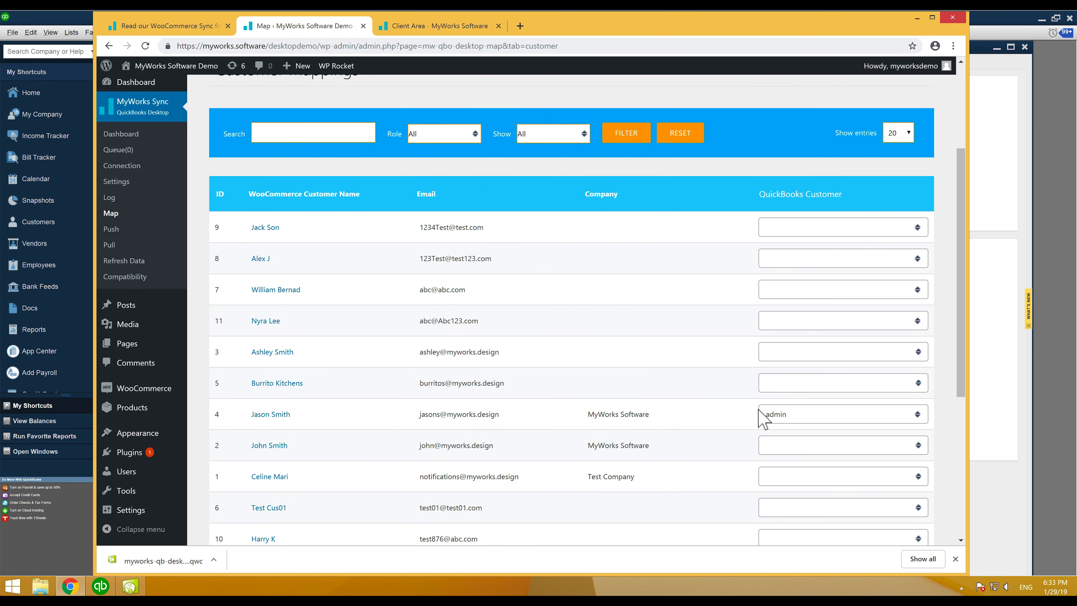
scroll(749, 405, up, 4)
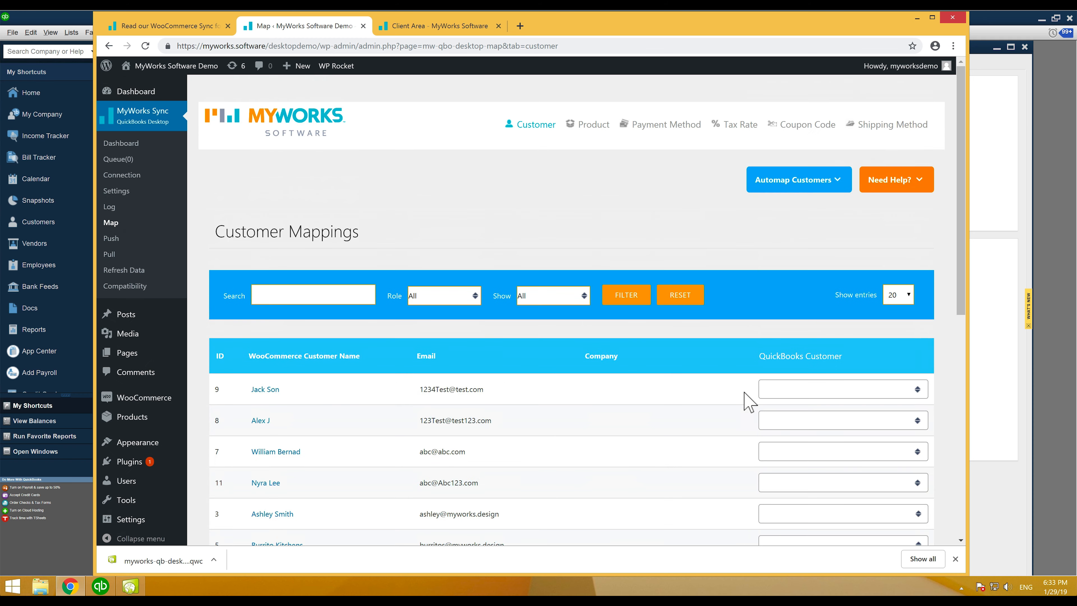
click(794, 179)
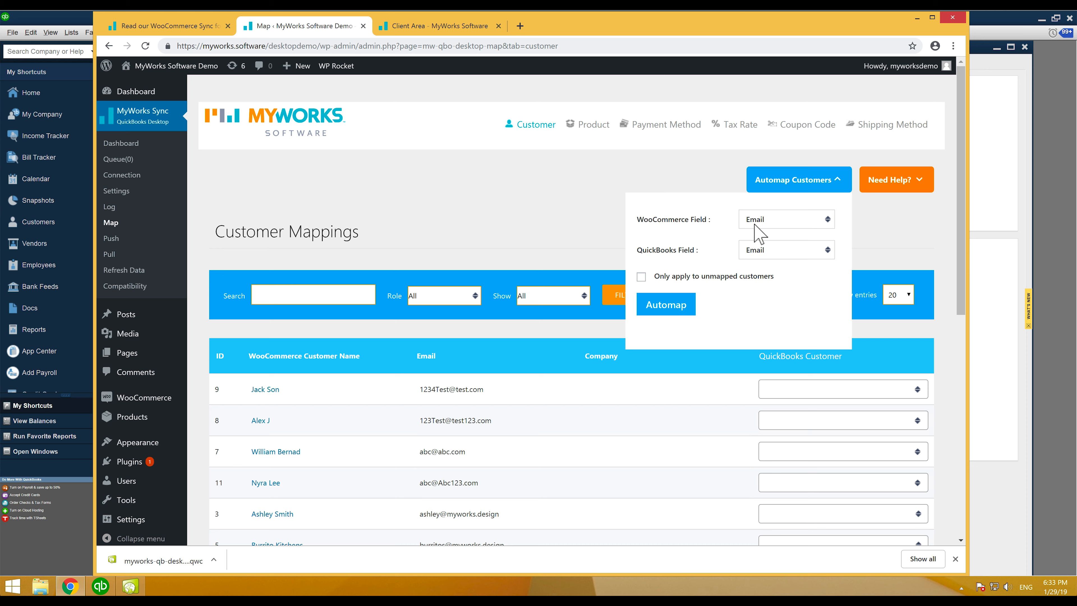
click(681, 310)
click(588, 129)
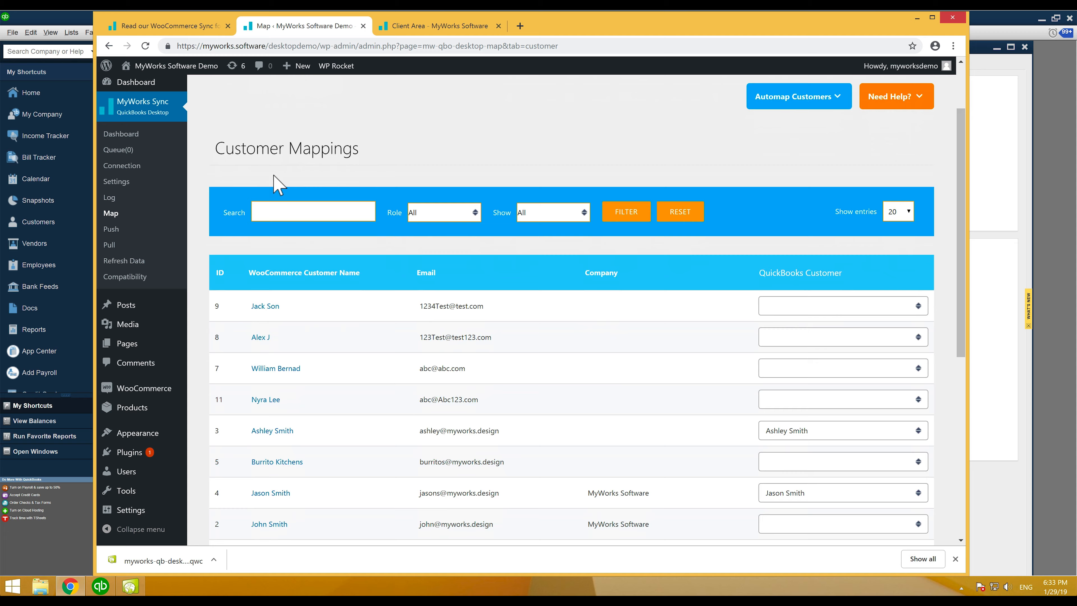
Review the QuickBooks customers assigned in the mapping list and look at the automap options
scroll(277, 181, down, 2)
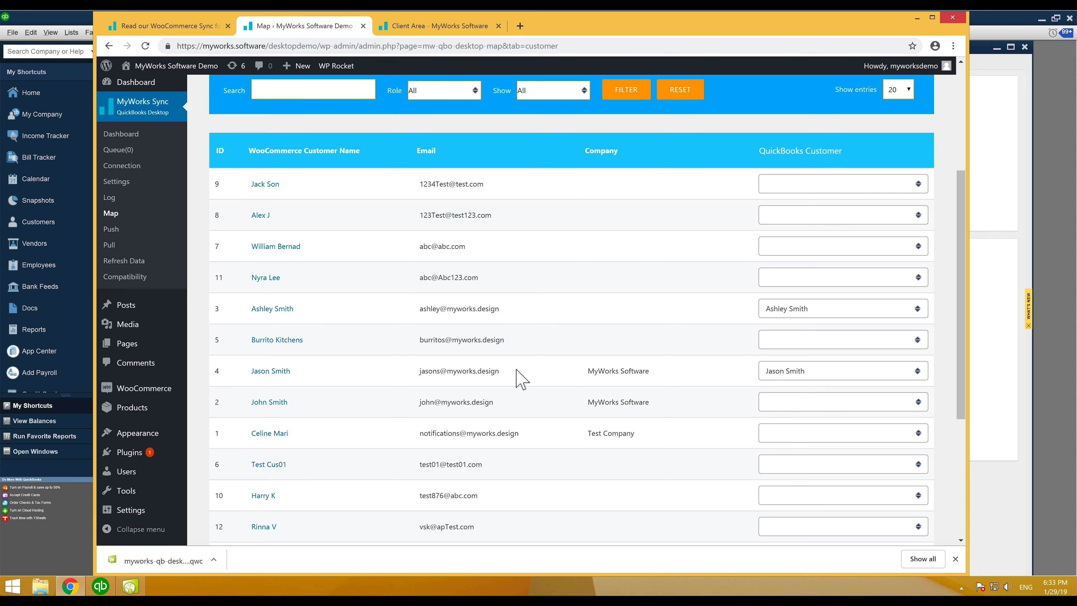
scroll(530, 367, up, 5)
click(821, 177)
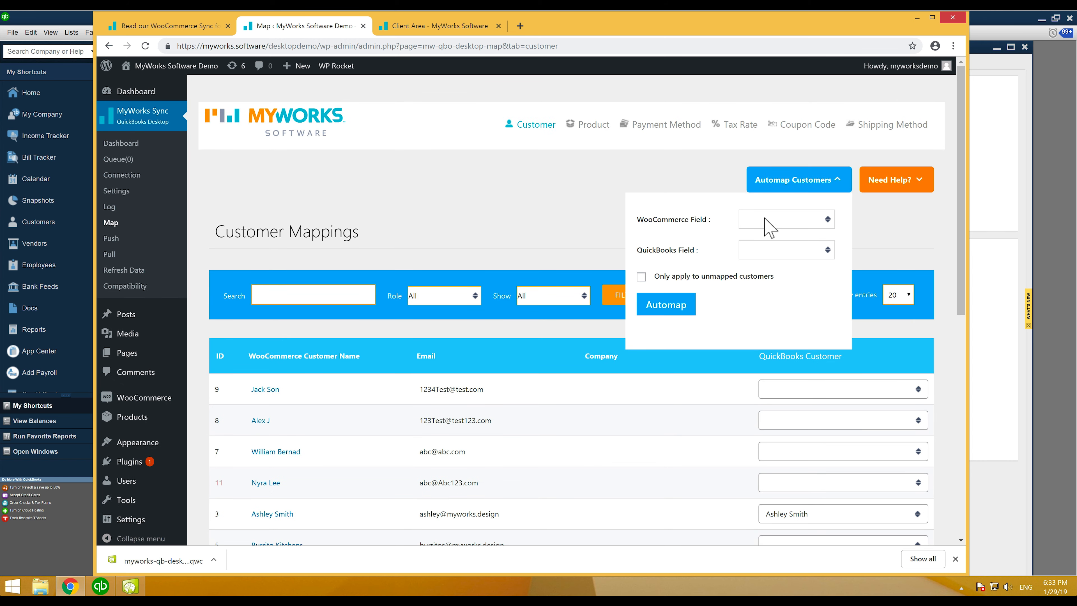
click(552, 221)
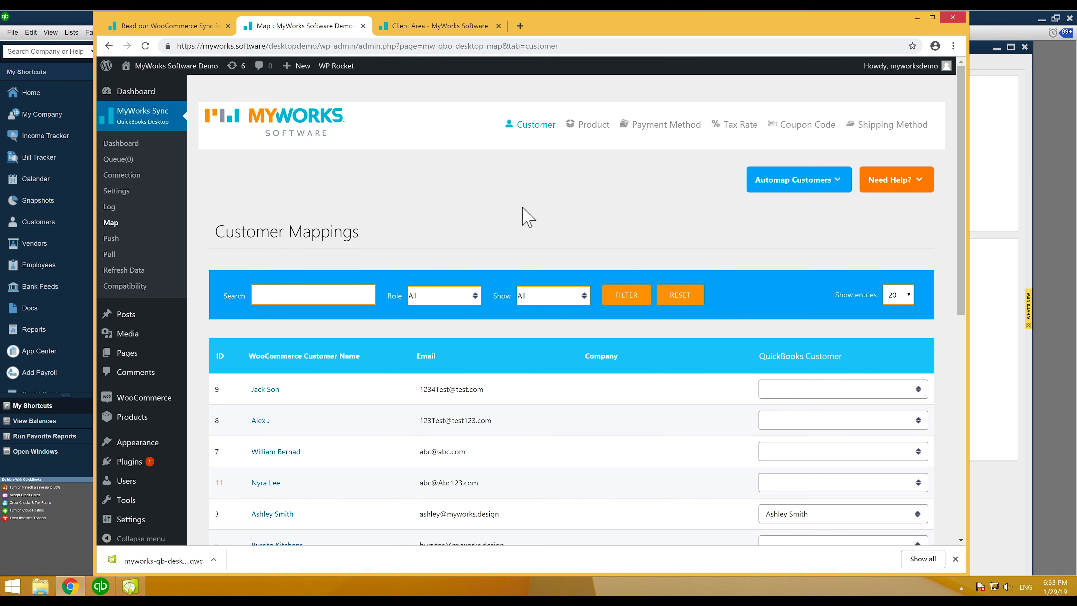
scroll(530, 216, down, 1)
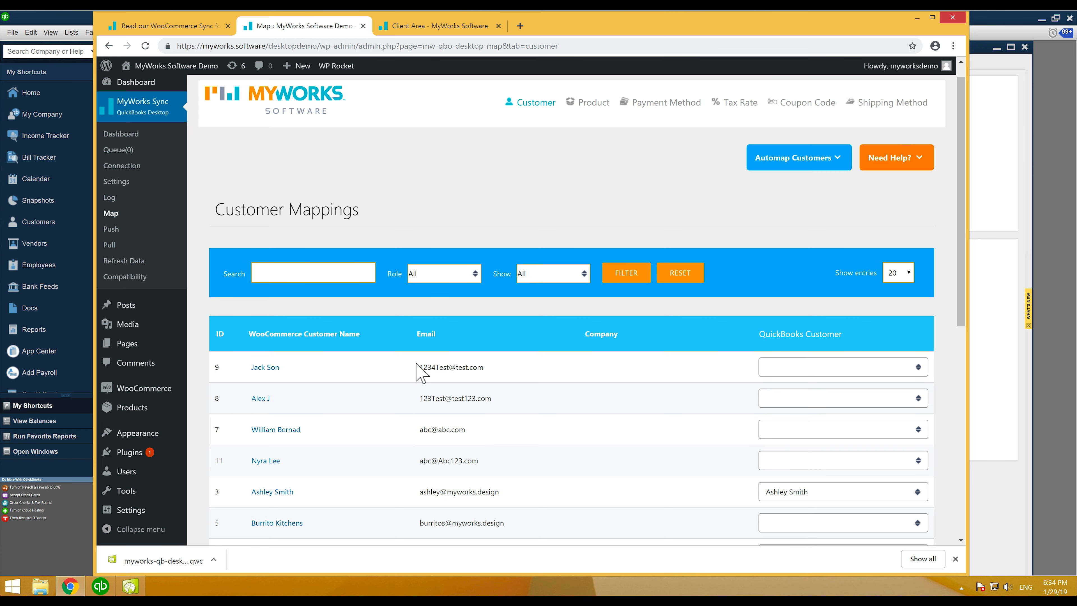
scroll(420, 369, down, 1)
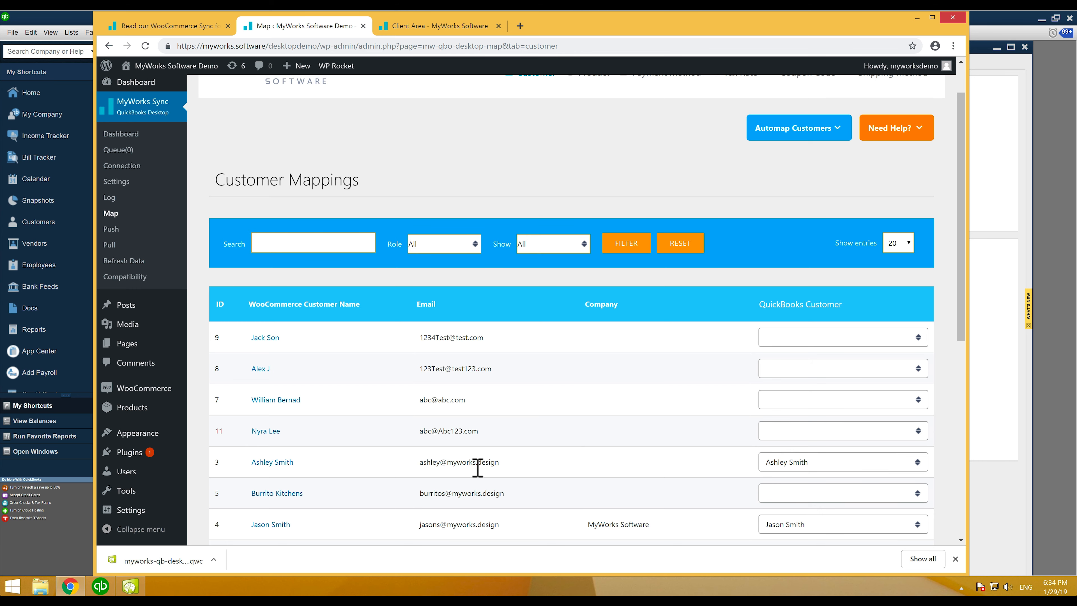
scroll(478, 466, up, 2)
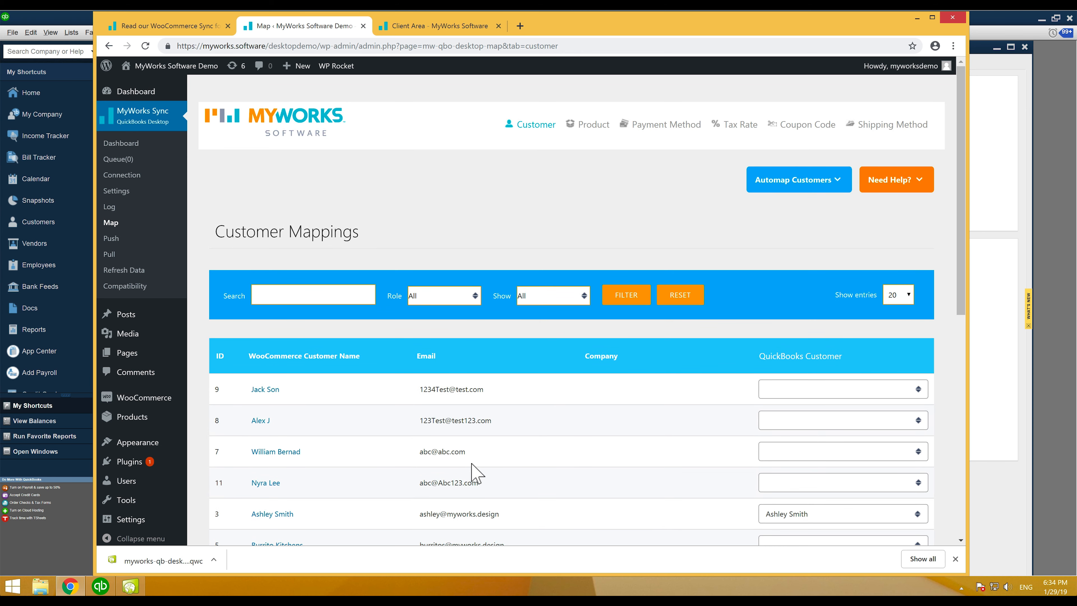
Automap customers by matching the WooCommerce Last Name to the QuickBooks Last Name, accepting the override of previous mappings
scroll(474, 481, down, 3)
click(816, 102)
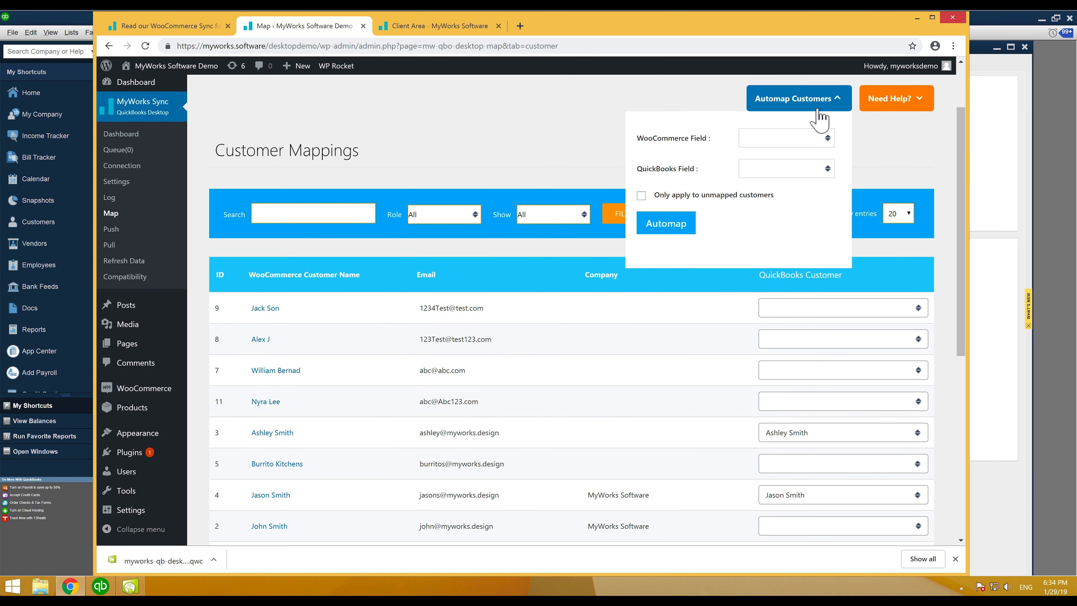
click(794, 137)
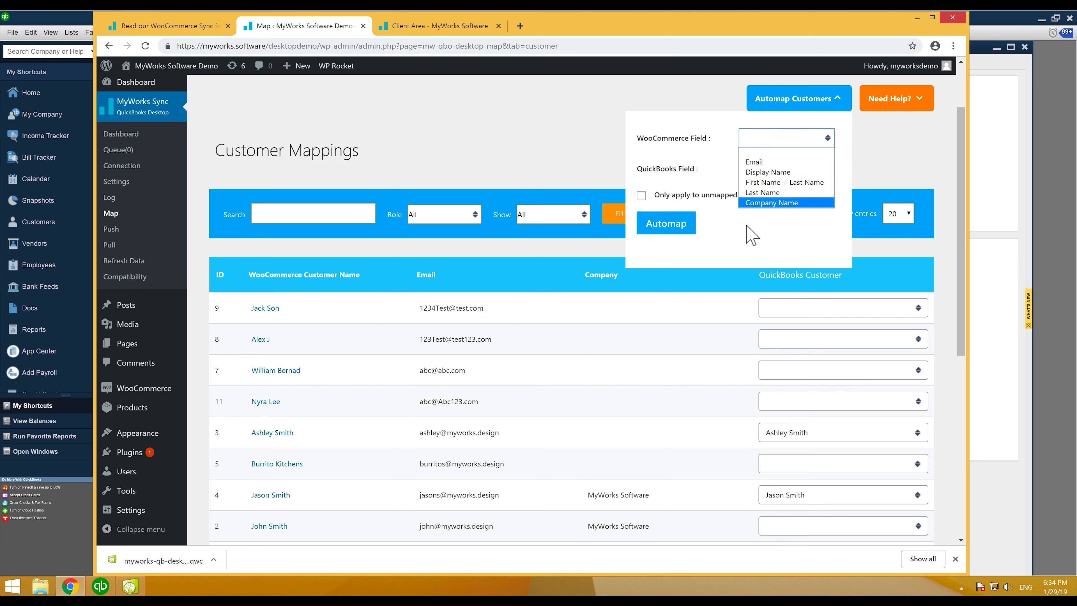
click(763, 195)
click(763, 170)
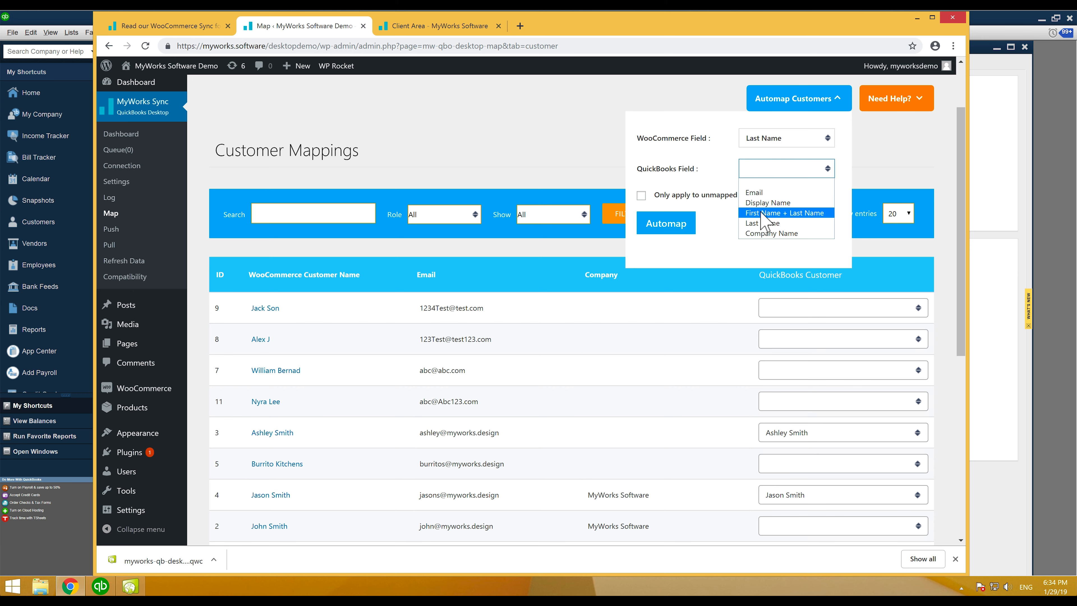
click(763, 223)
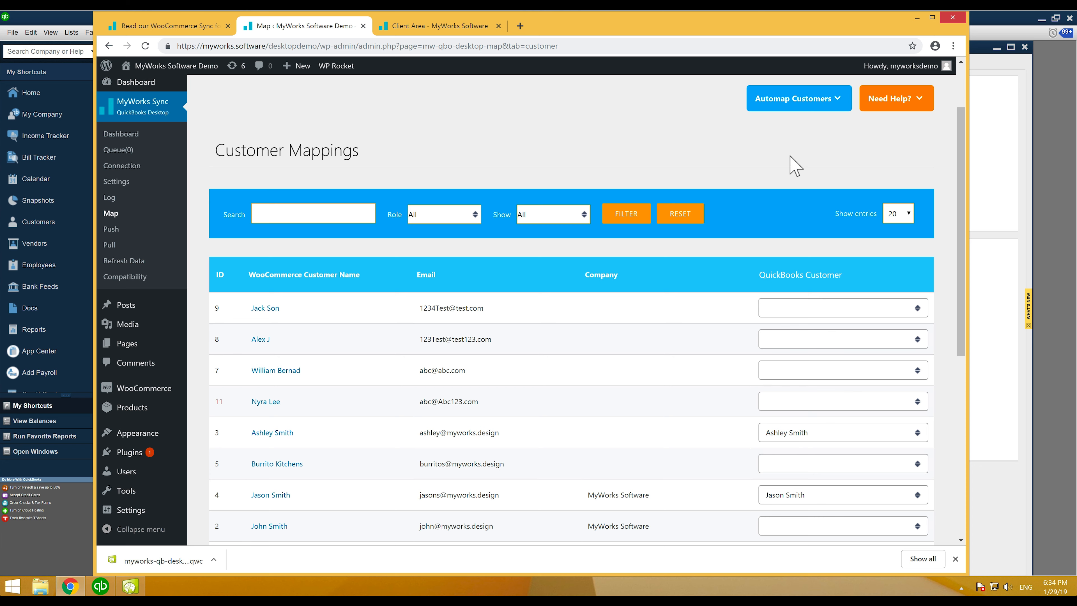
mouse_move(785, 104)
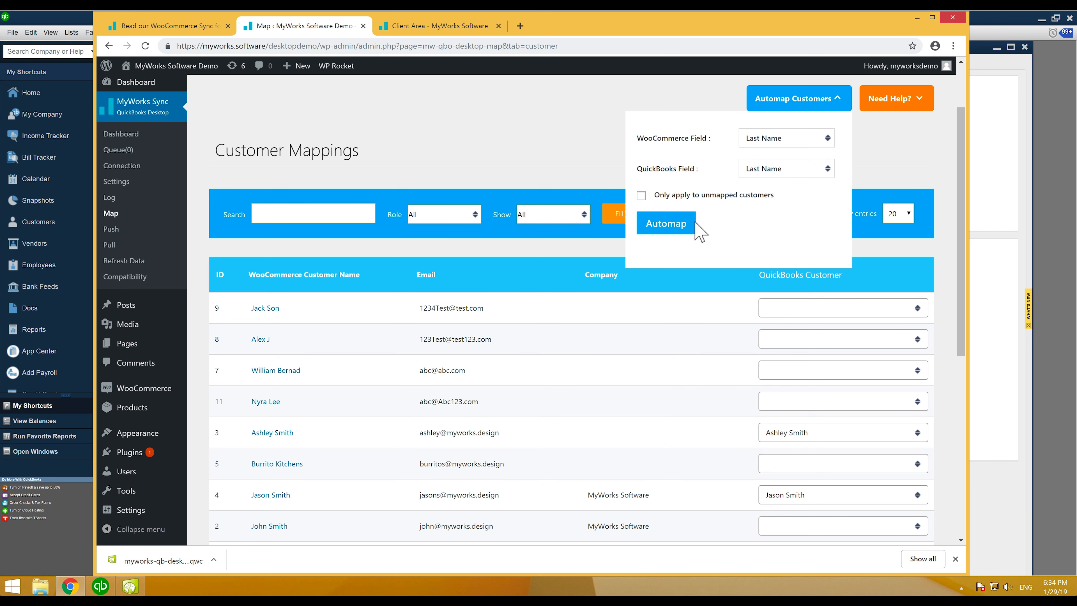
click(679, 225)
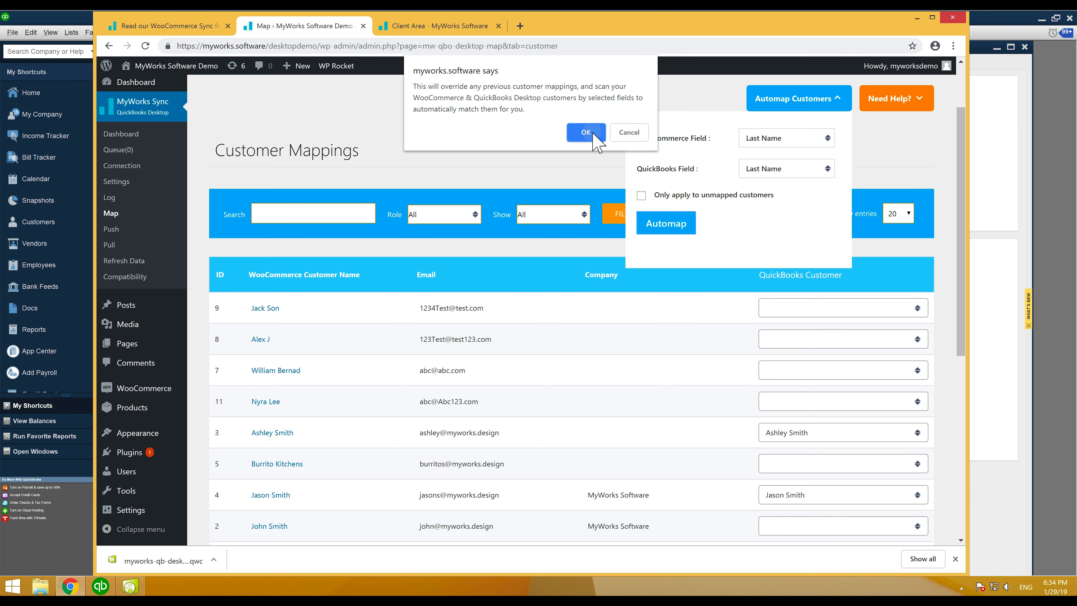
click(593, 134)
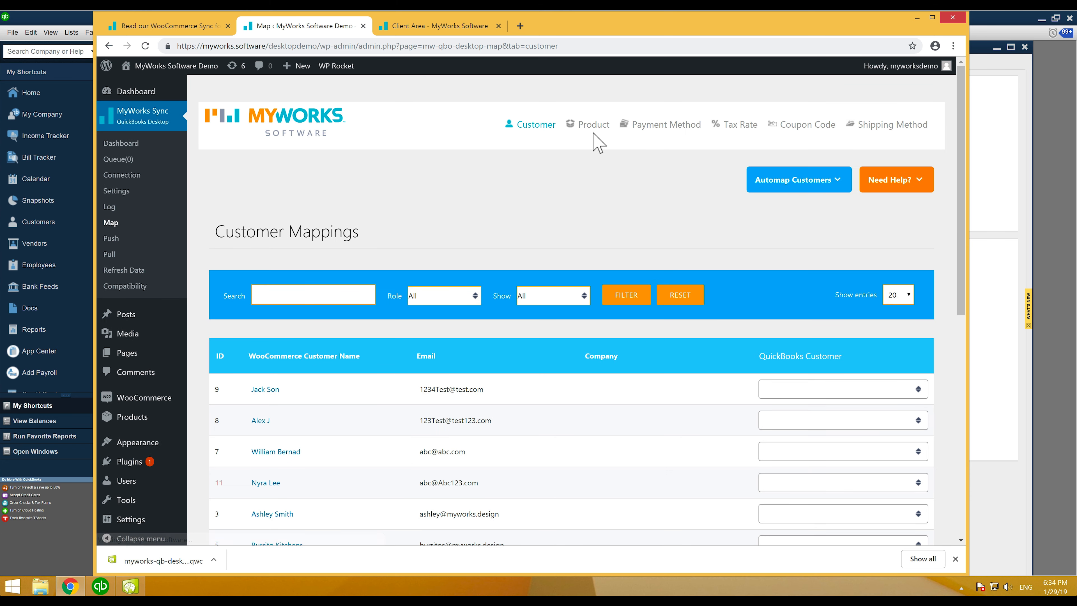
scroll(594, 138, down, 4)
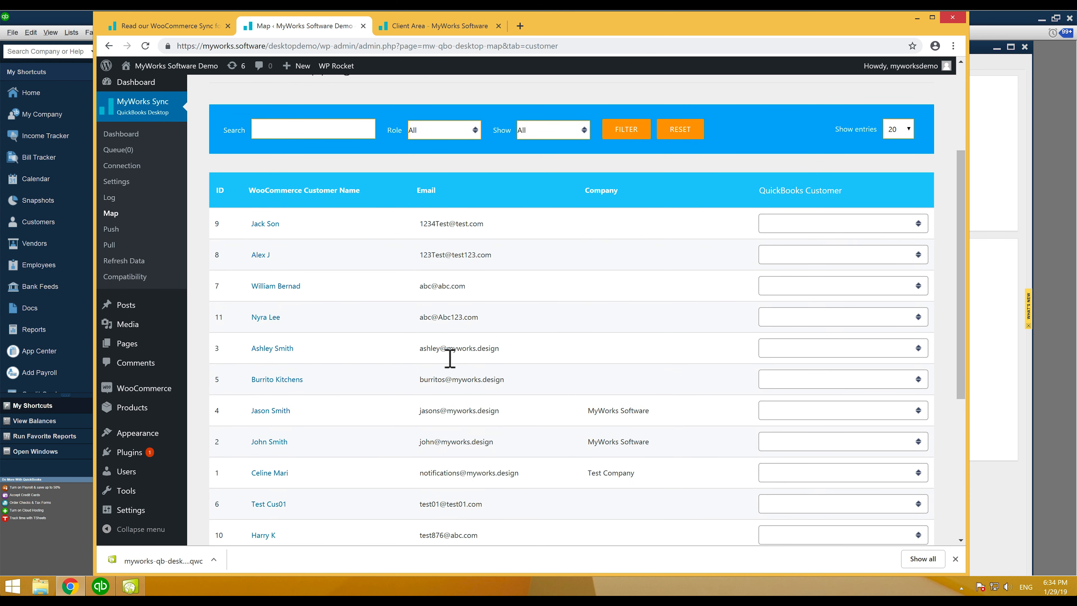
Automap customers by matching the WooCommerce Email to the QuickBooks Email, accept the override, and check the mapping list
scroll(613, 392, up, 4)
click(777, 180)
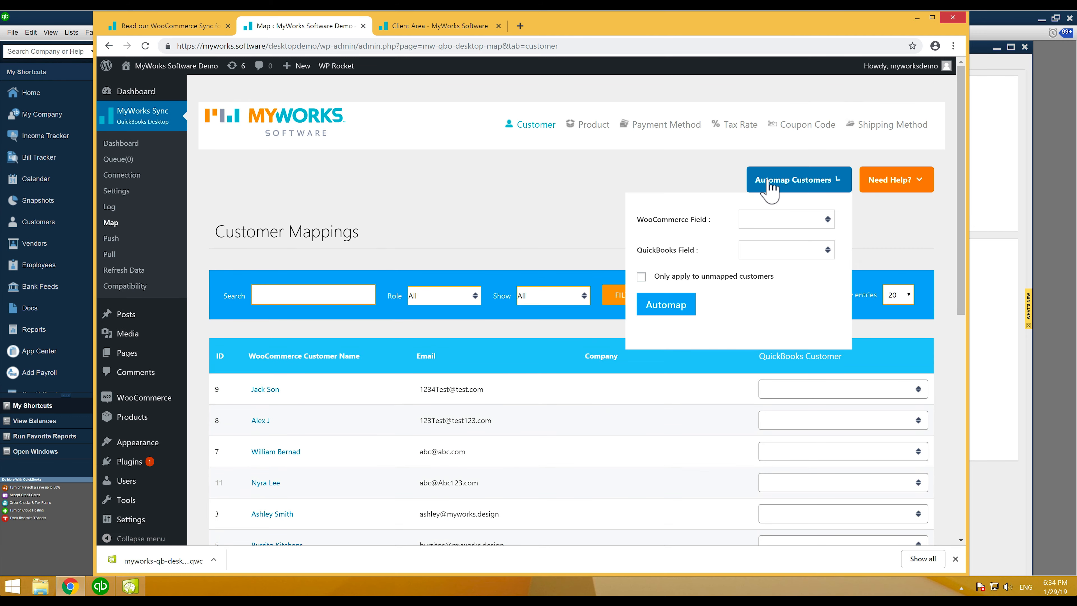
click(764, 219)
click(757, 243)
click(787, 249)
click(756, 274)
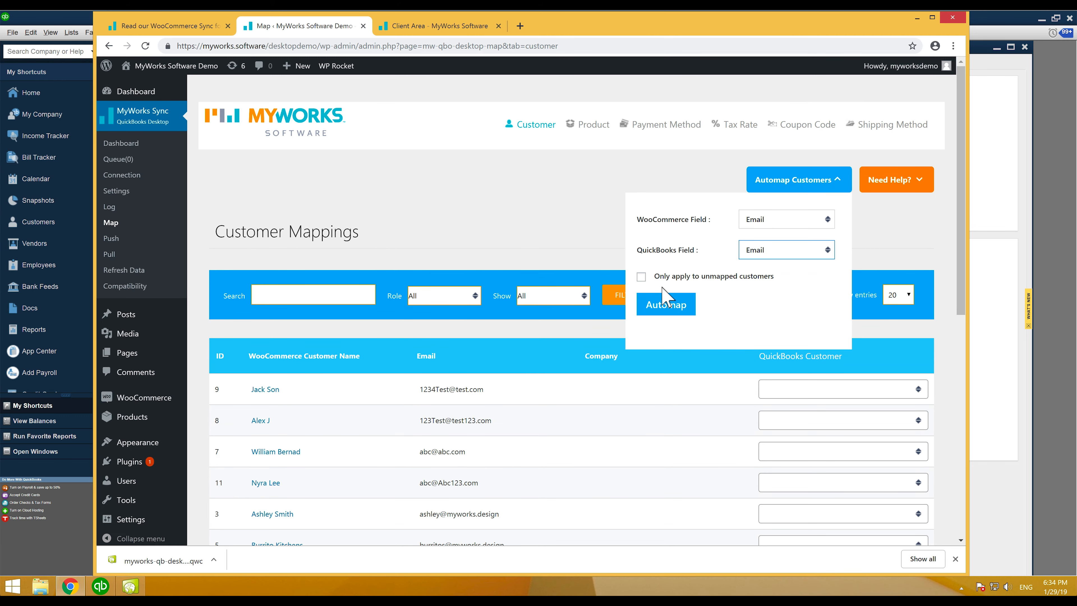
click(654, 305)
click(585, 135)
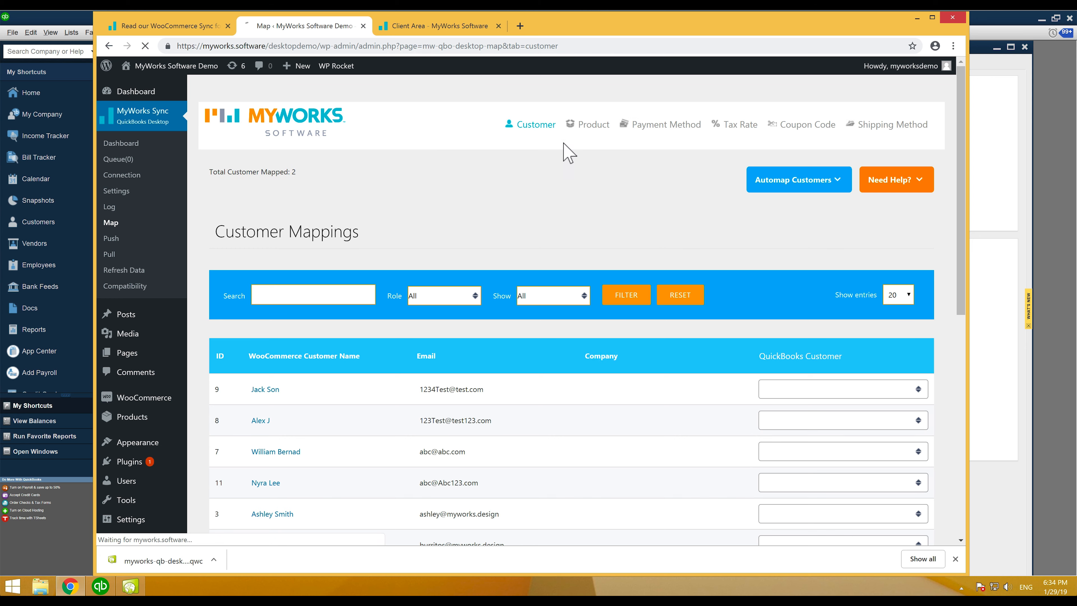
scroll(704, 361, down, 2)
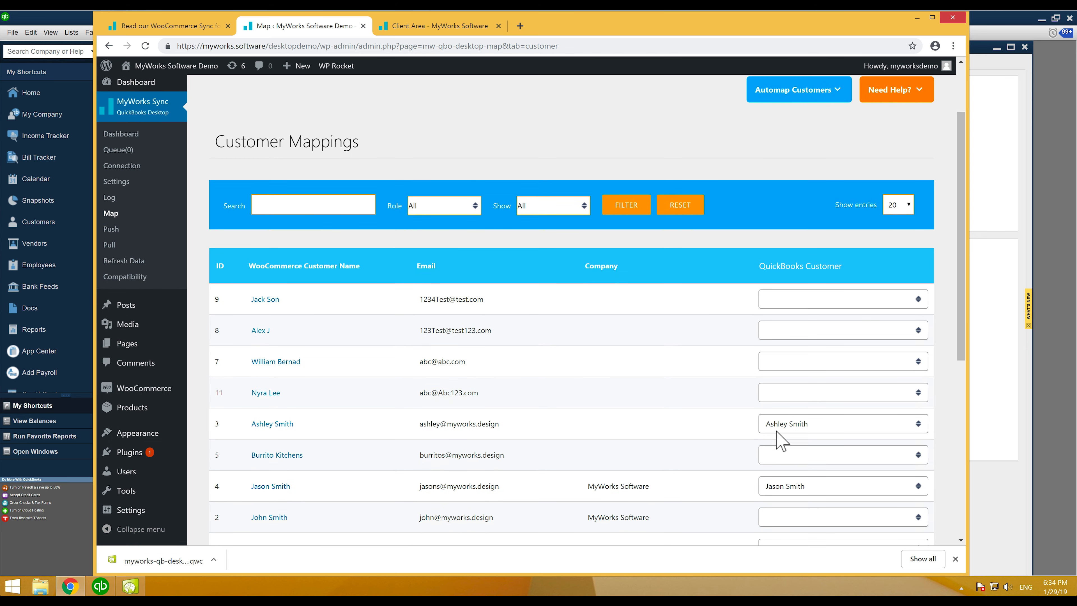
scroll(686, 454, up, 1)
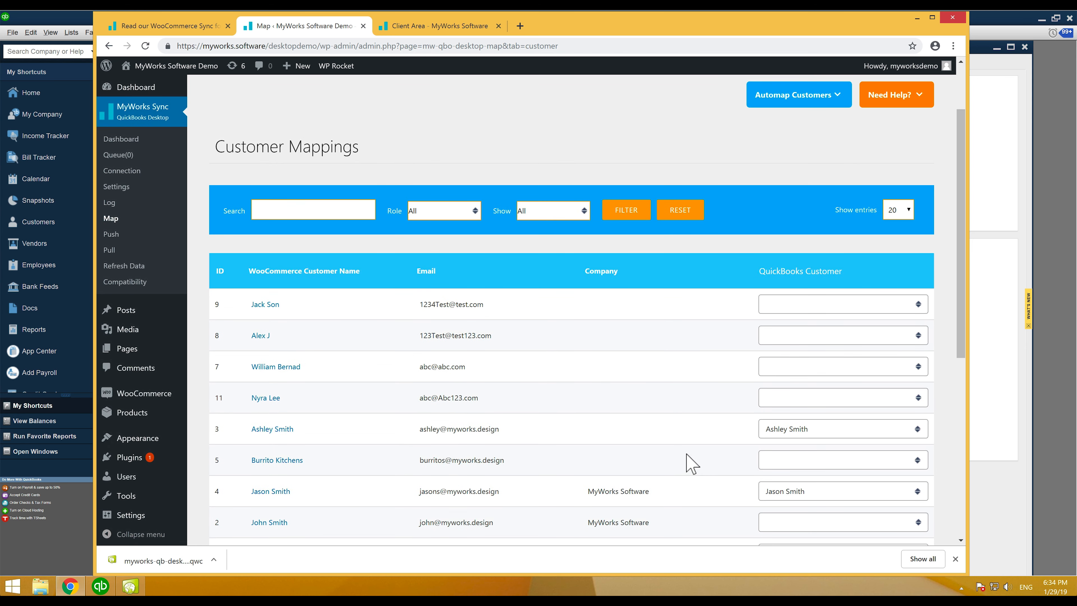
scroll(689, 463, up, 2)
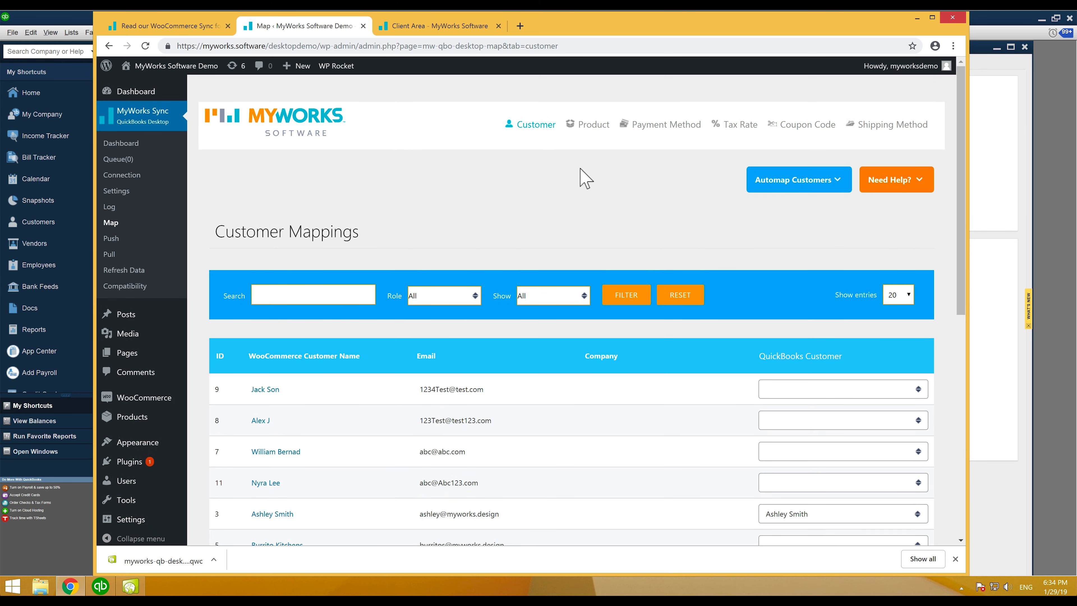
Open the product mappings and look through the QuickBooks products offered for Blue T-Shirt
click(584, 130)
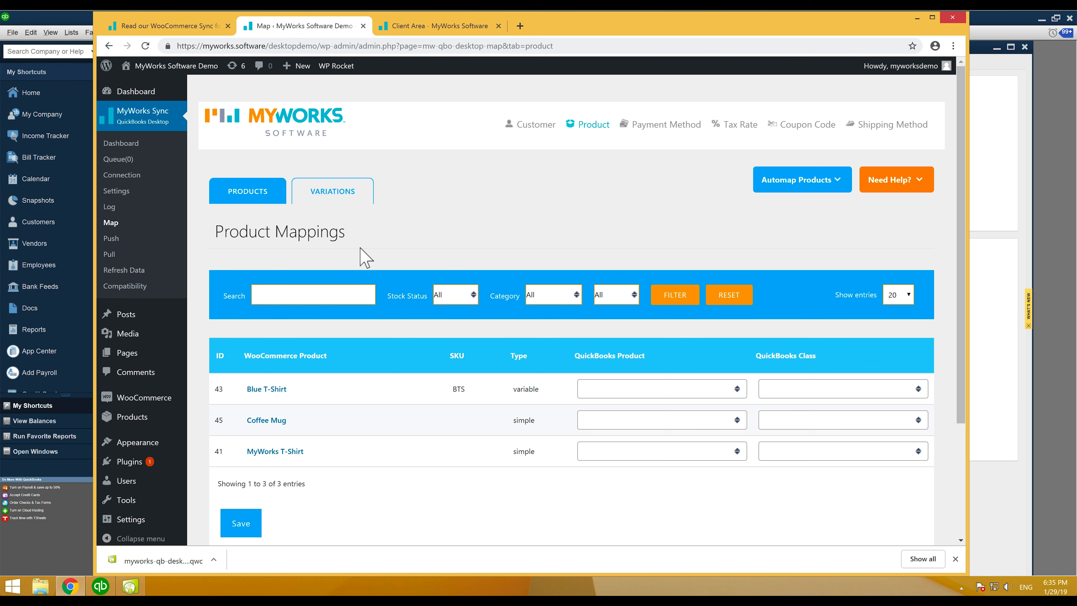
scroll(365, 257, down, 2)
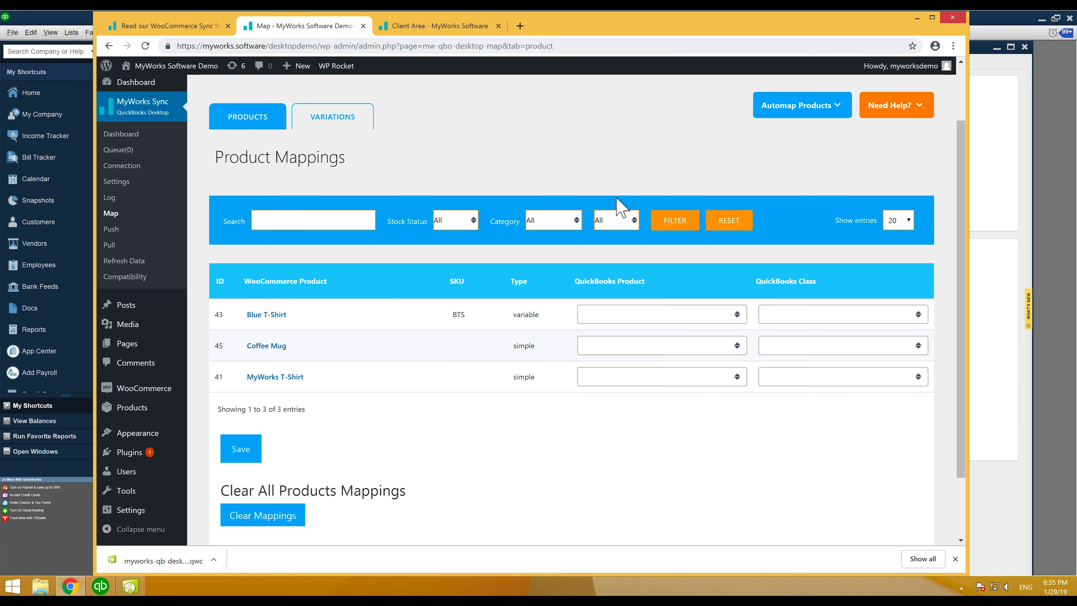
scroll(621, 208, up, 2)
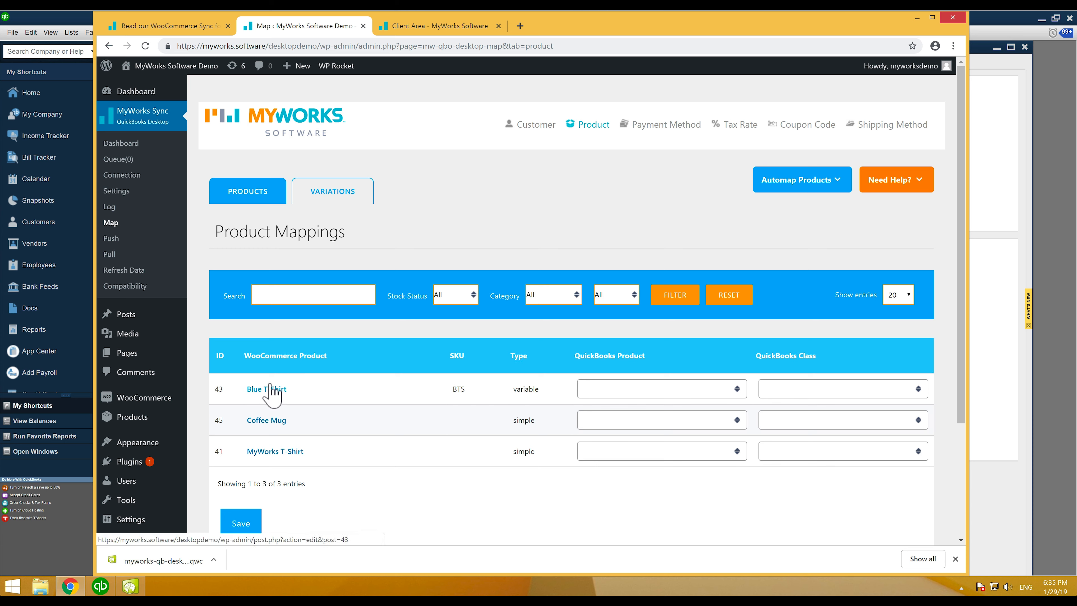
click(624, 389)
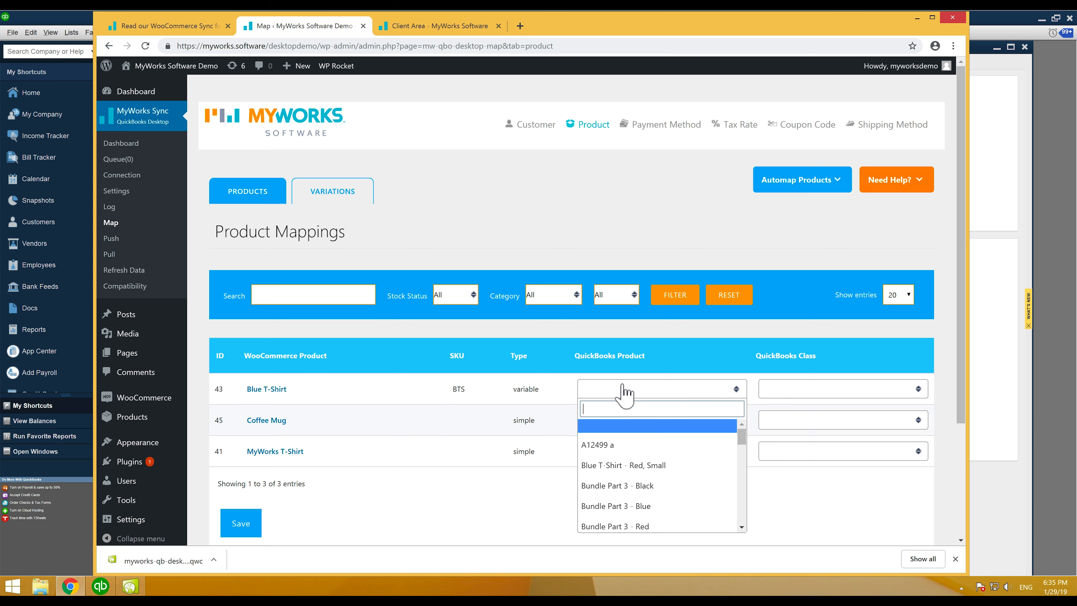
scroll(635, 452, down, 5)
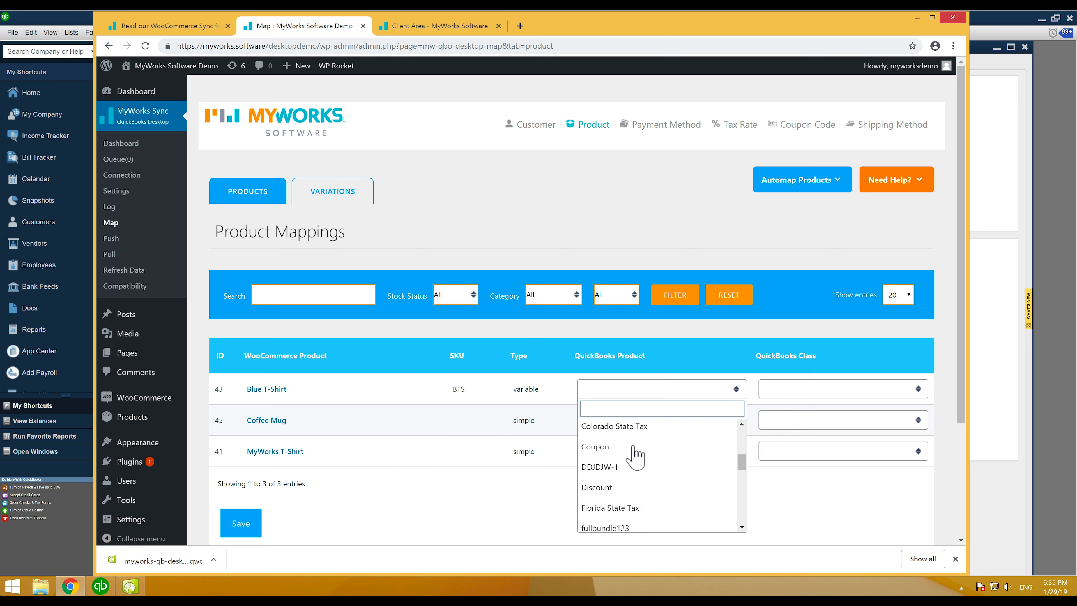
click(490, 488)
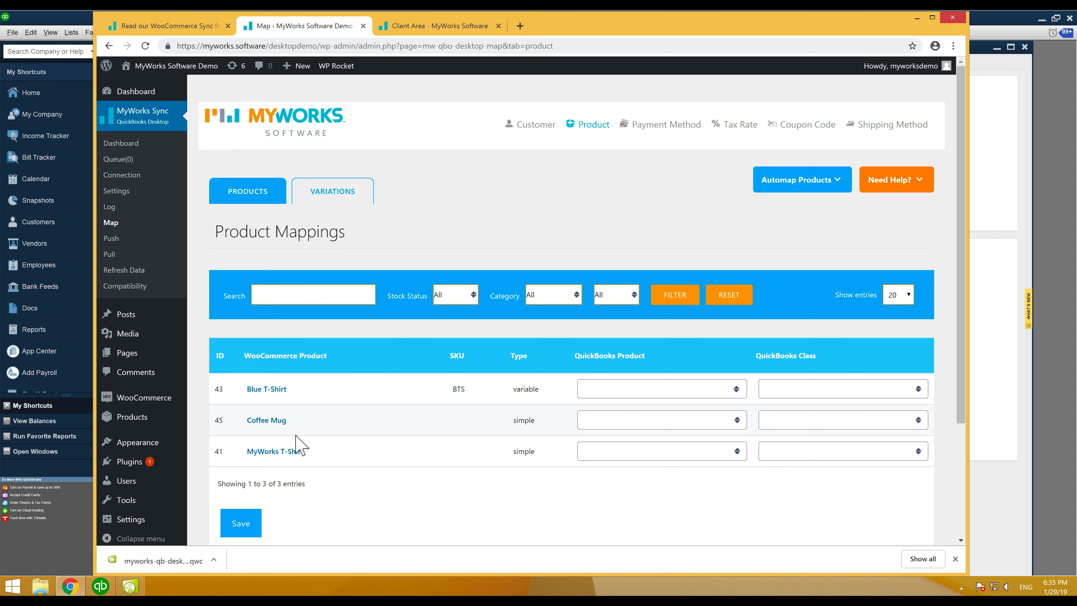
Map the WooCommerce Coffee Mug to the QuickBooks product Coffee Mug and save the product mappings
scroll(299, 439, down, 2)
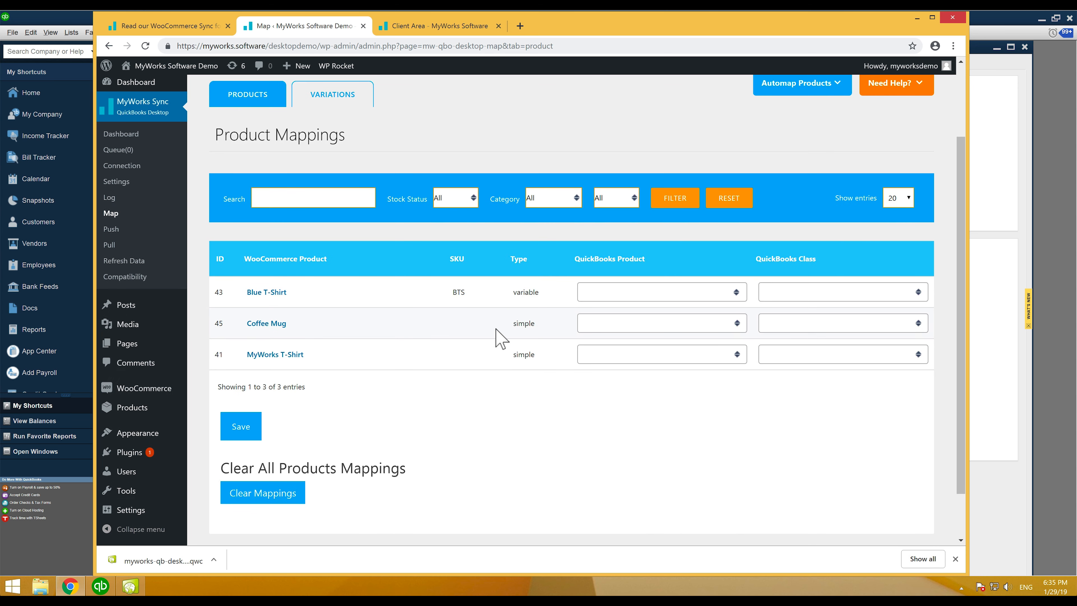
click(600, 324)
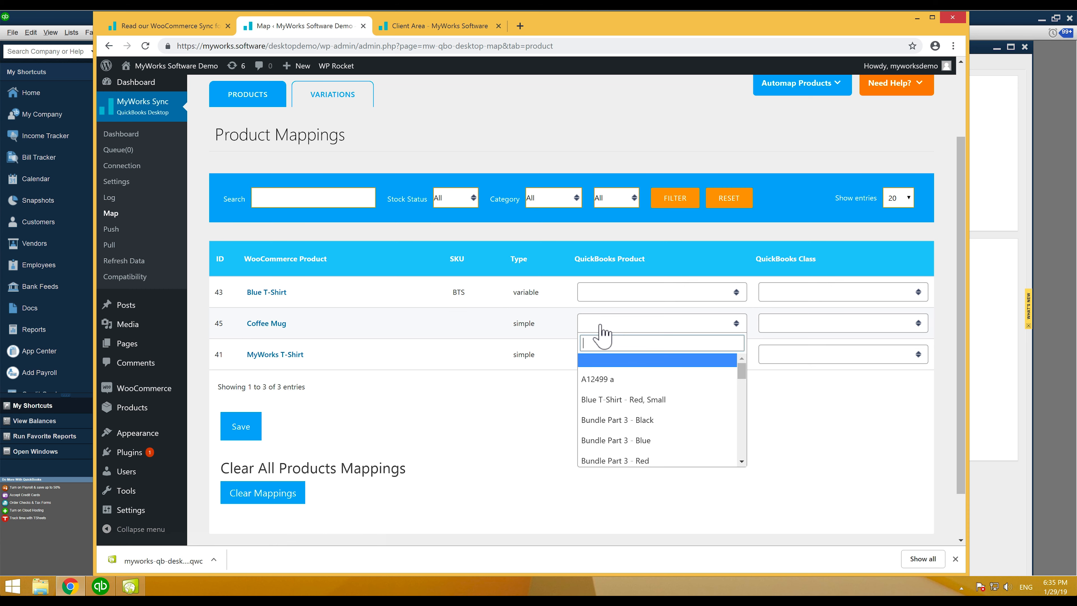
text(Cof)
click(594, 366)
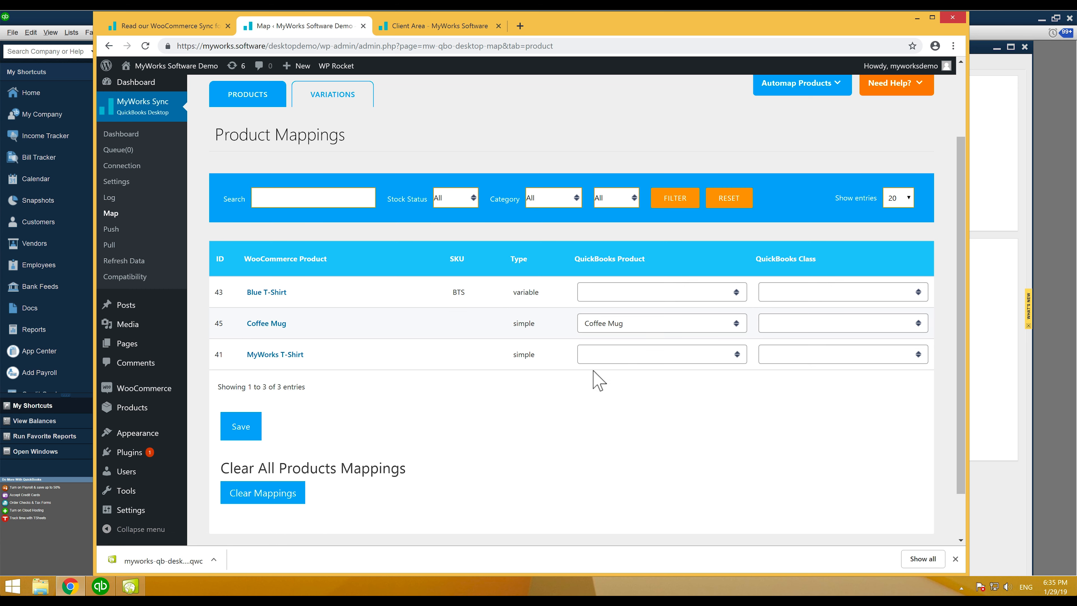
click(240, 430)
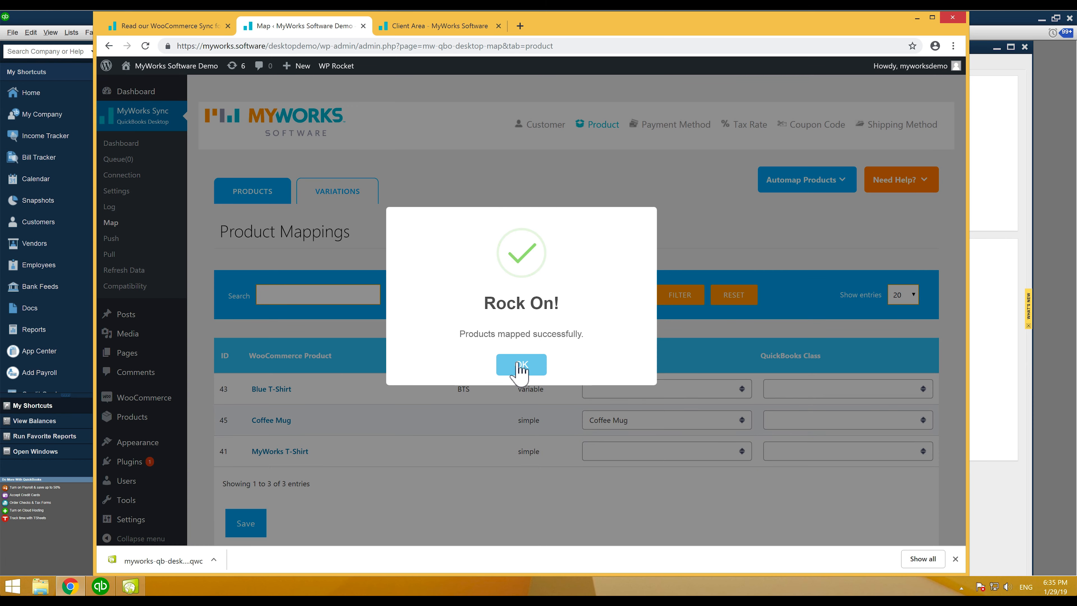
click(515, 363)
Automap products by matching the WooCommerce Name to the QuickBooks Item Name / Number, accepting the override of previous mappings
scroll(515, 370, down, 3)
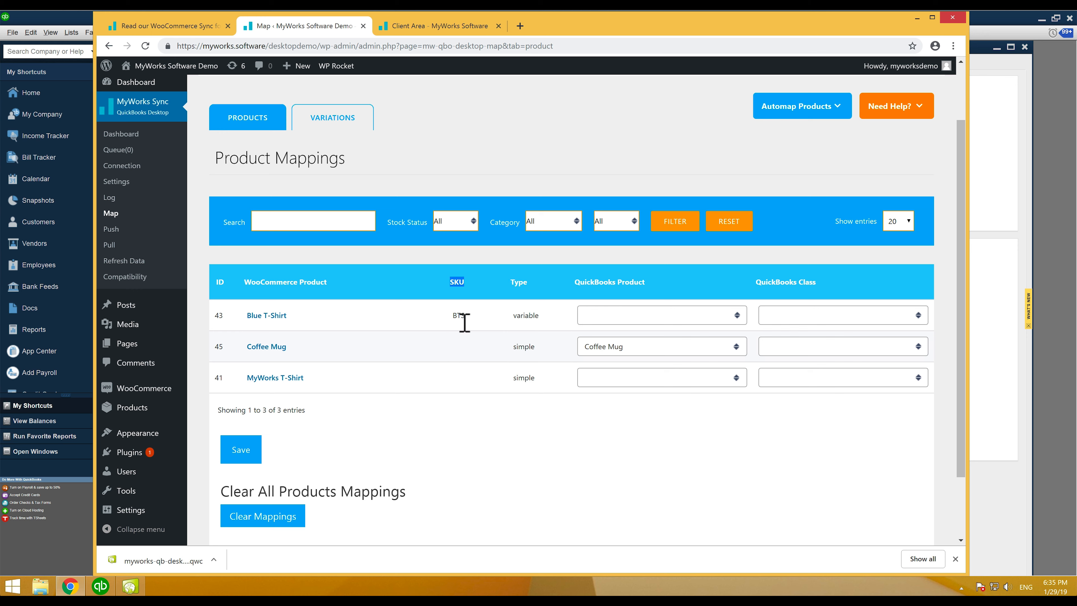
click(460, 351)
mouse_move(790, 115)
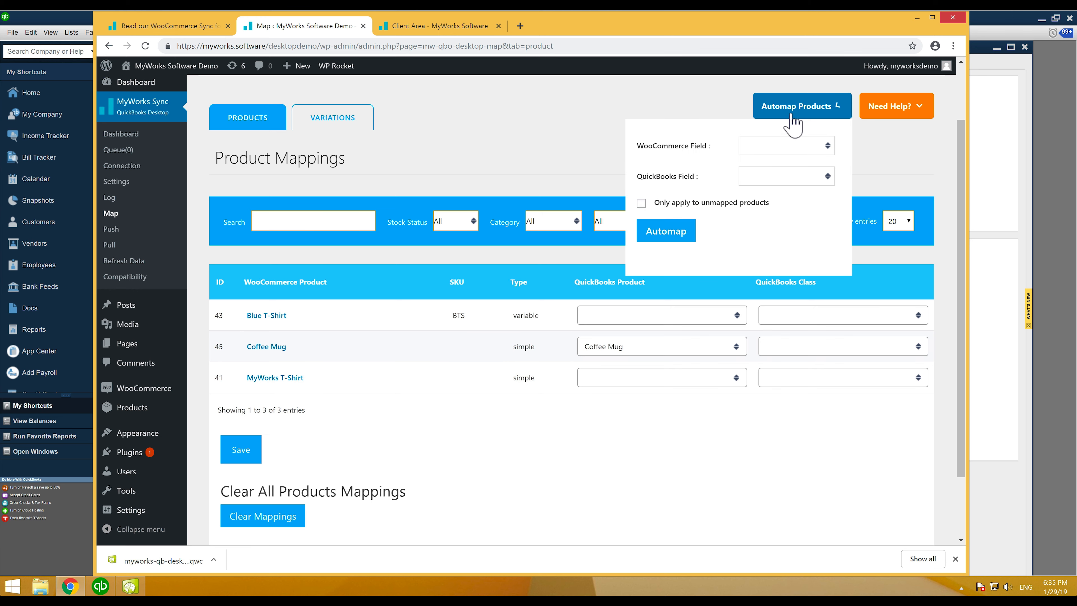
click(771, 146)
click(765, 170)
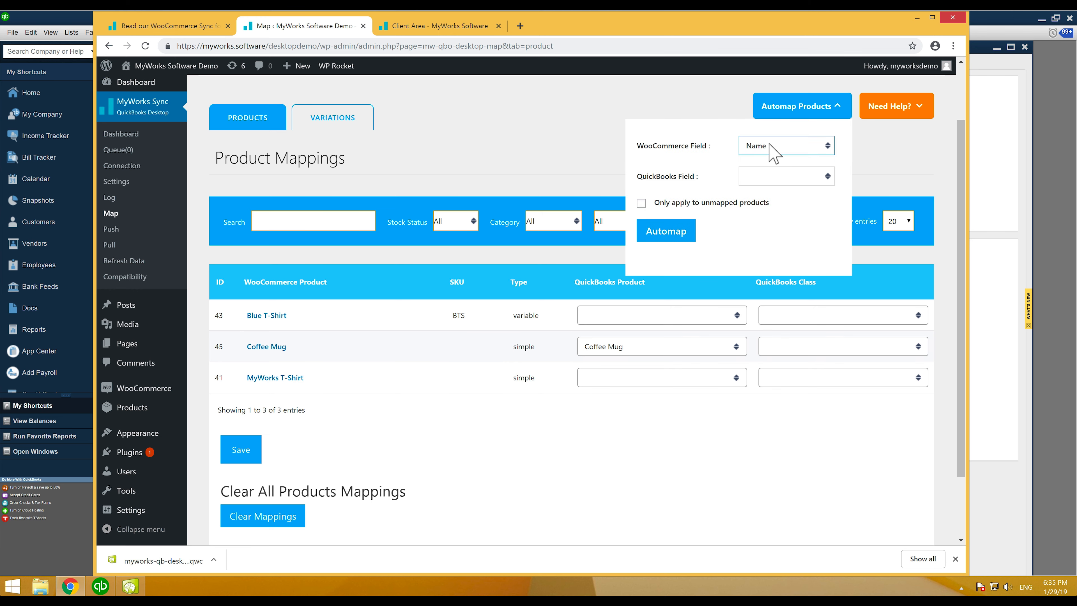
click(759, 177)
click(758, 211)
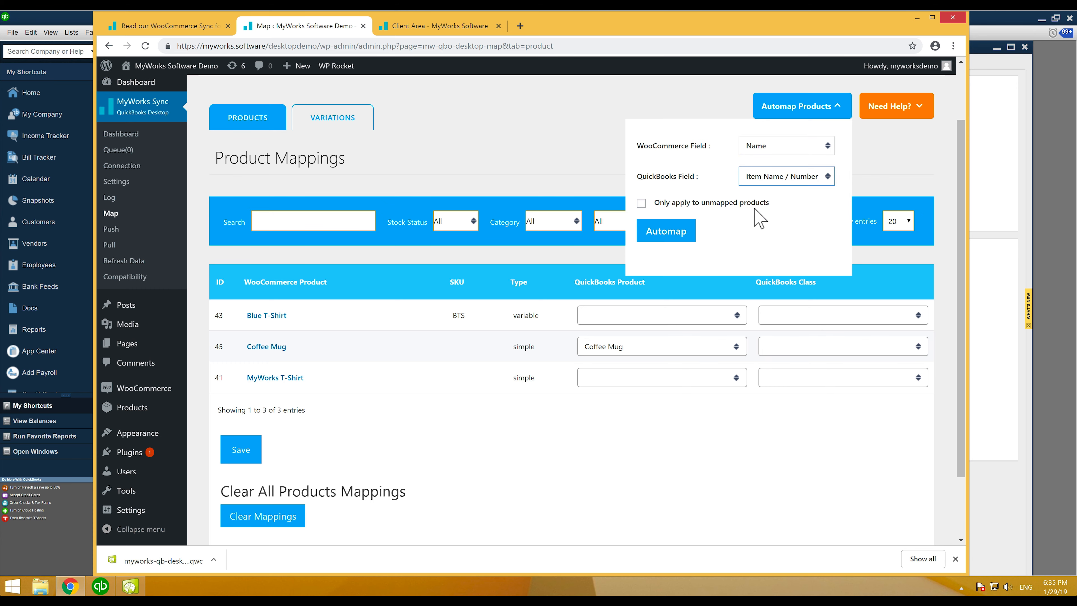
click(682, 240)
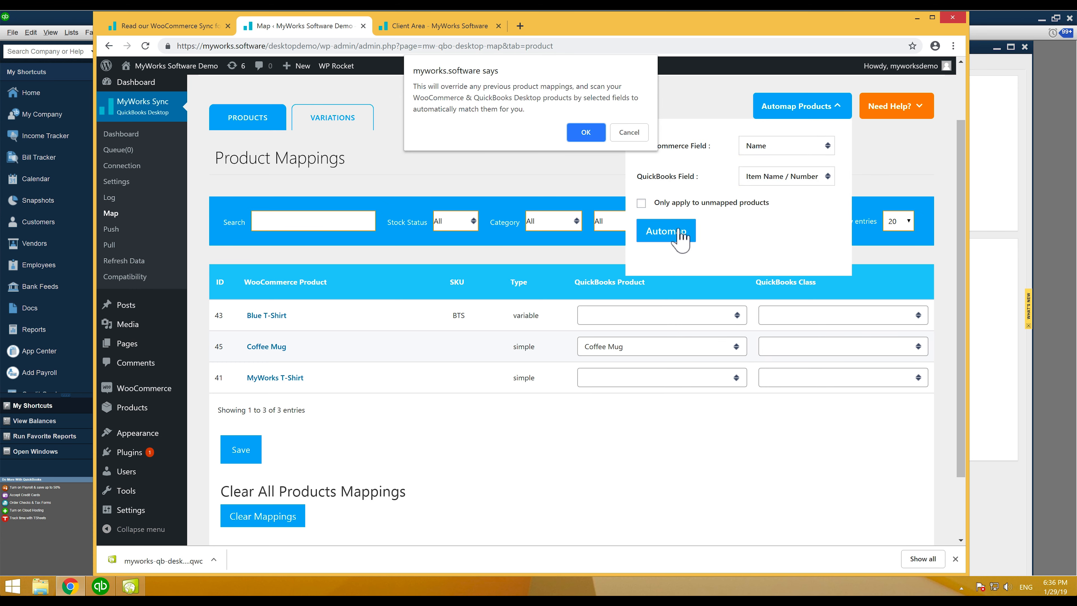
click(587, 133)
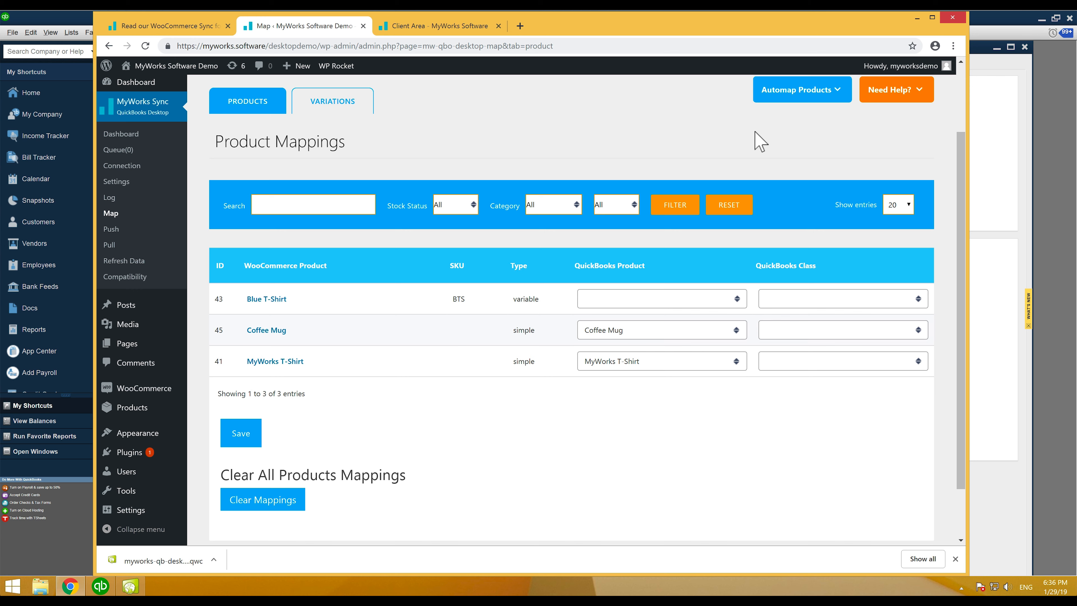
Choose SKU as the WooCommerce field and pick a QuickBooks field in the product automap options
click(802, 90)
click(785, 129)
click(762, 163)
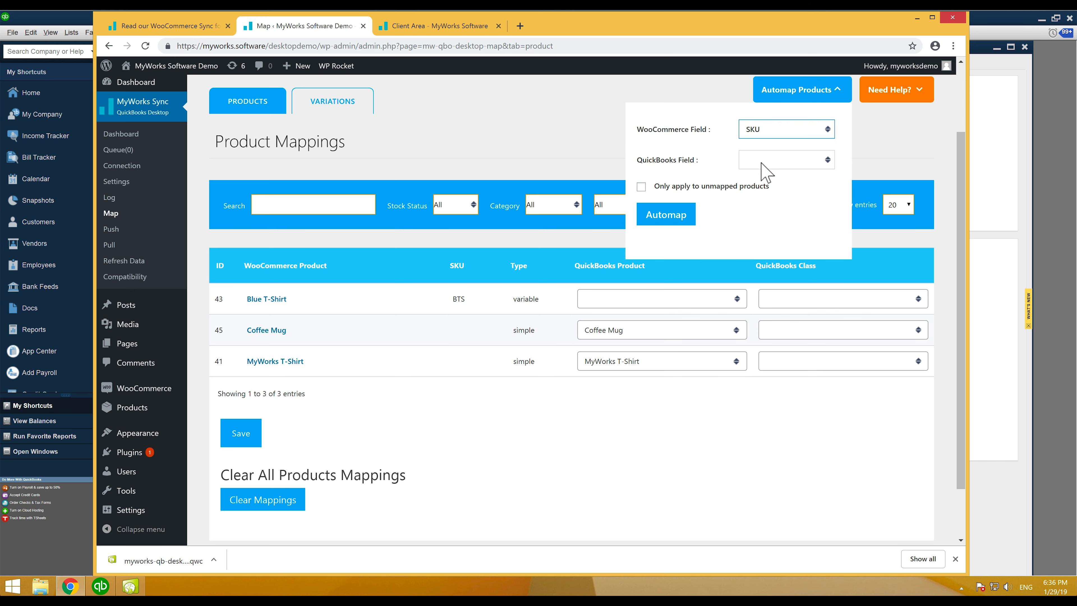
click(763, 157)
click(763, 192)
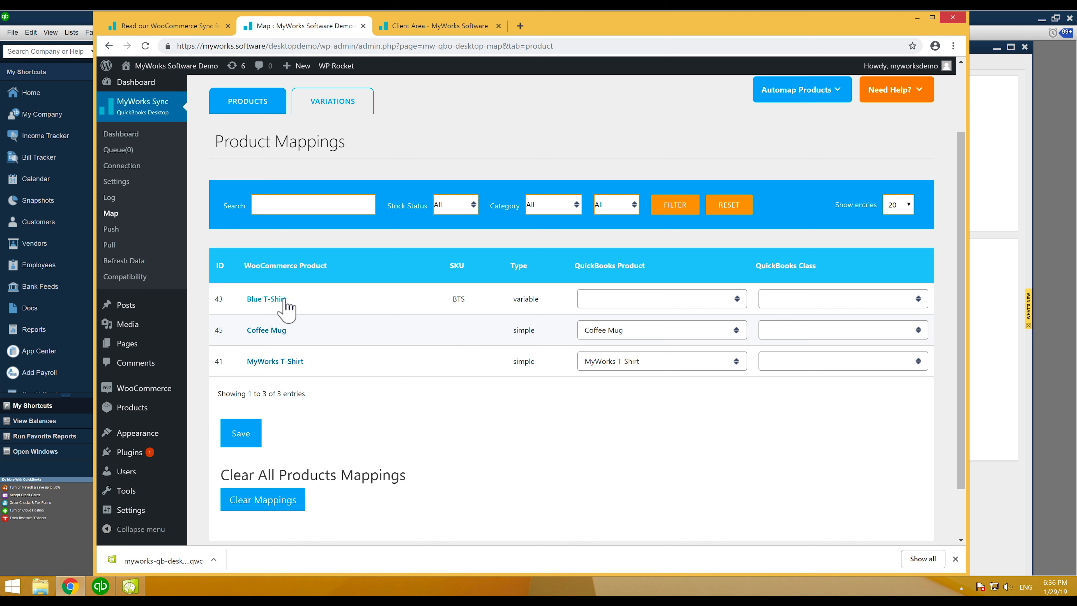
Compare the variable and simple product types and look at the QuickBooks product choices for Blue T-Shirt
double_click(542, 304)
click(537, 326)
double_click(526, 333)
click(587, 304)
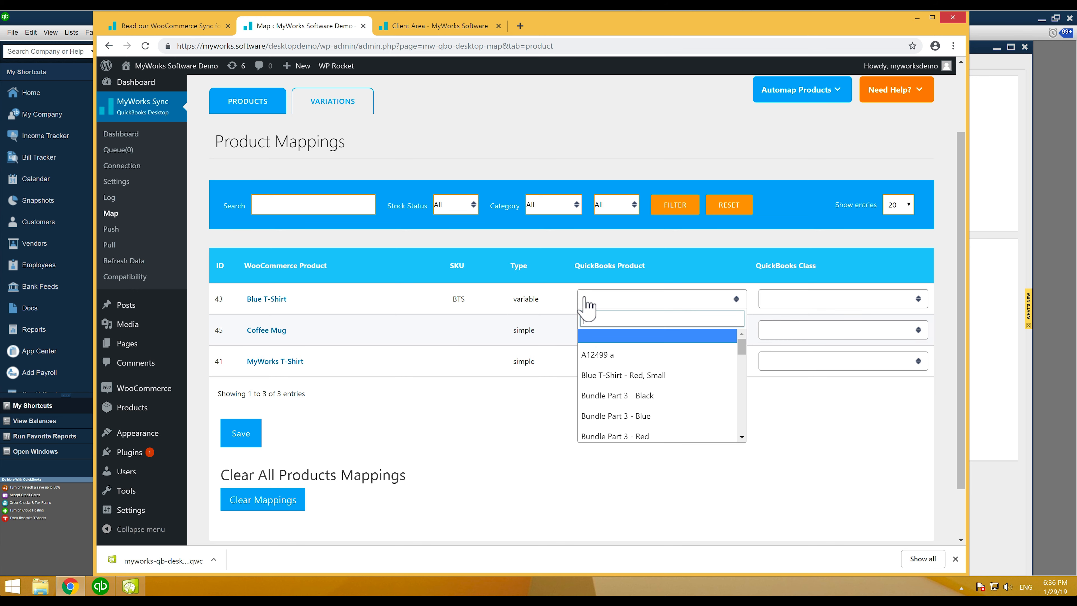
click(585, 306)
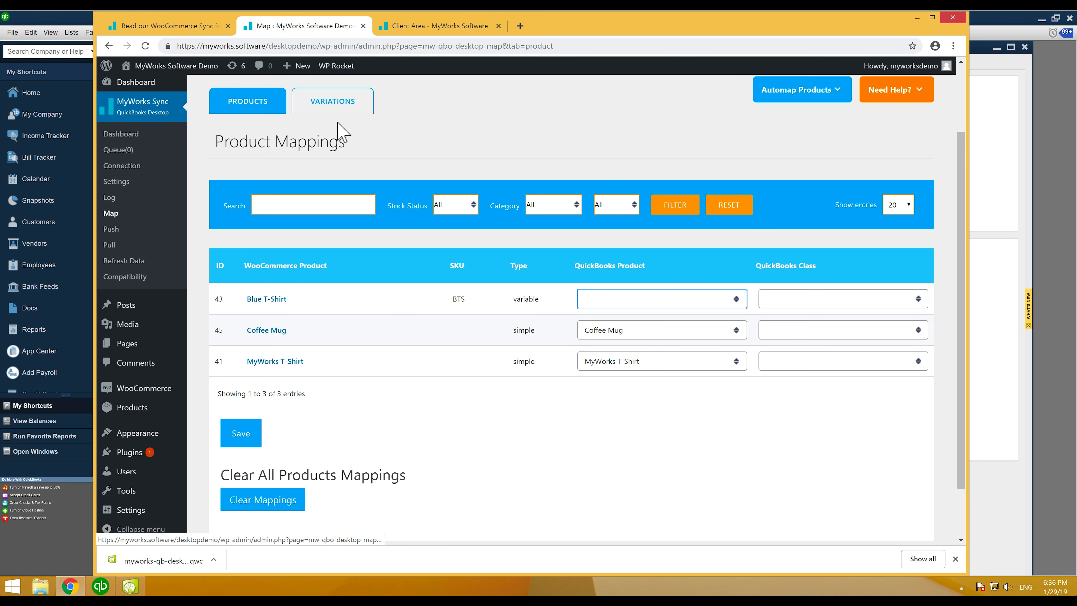
scroll(339, 124, up, 1)
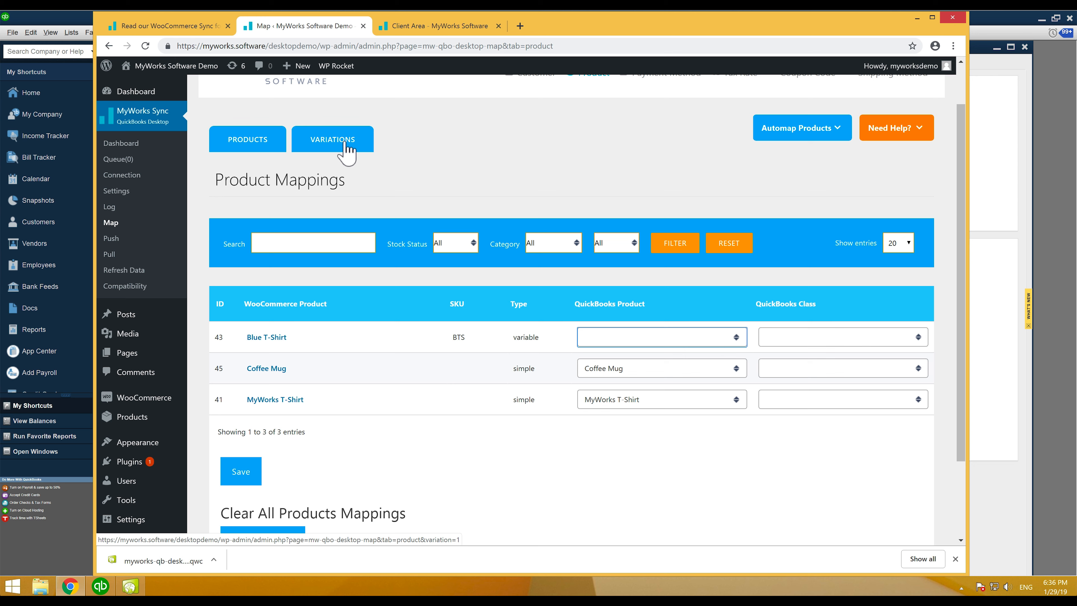
click(710, 499)
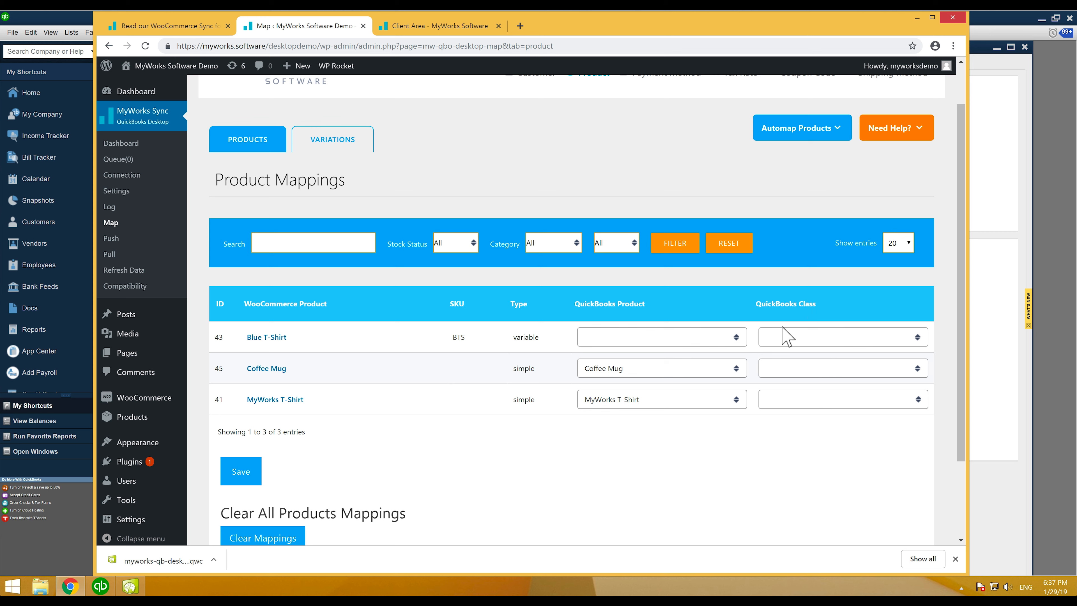
Try assigning the QuickBooks class Testing Class to MyWorks T-Shirt, and clear the class again
click(794, 398)
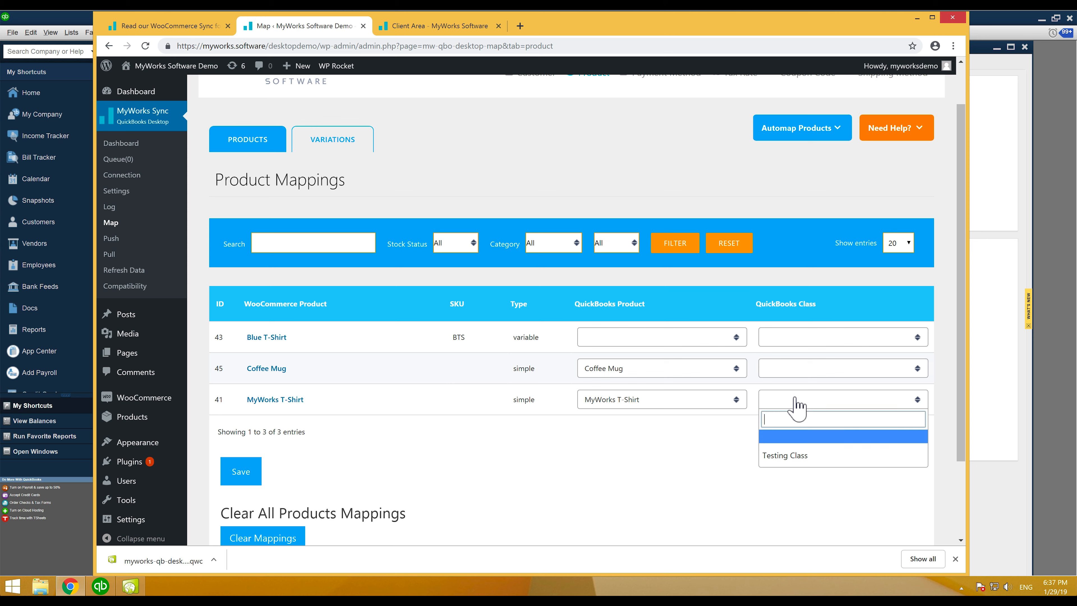
click(791, 455)
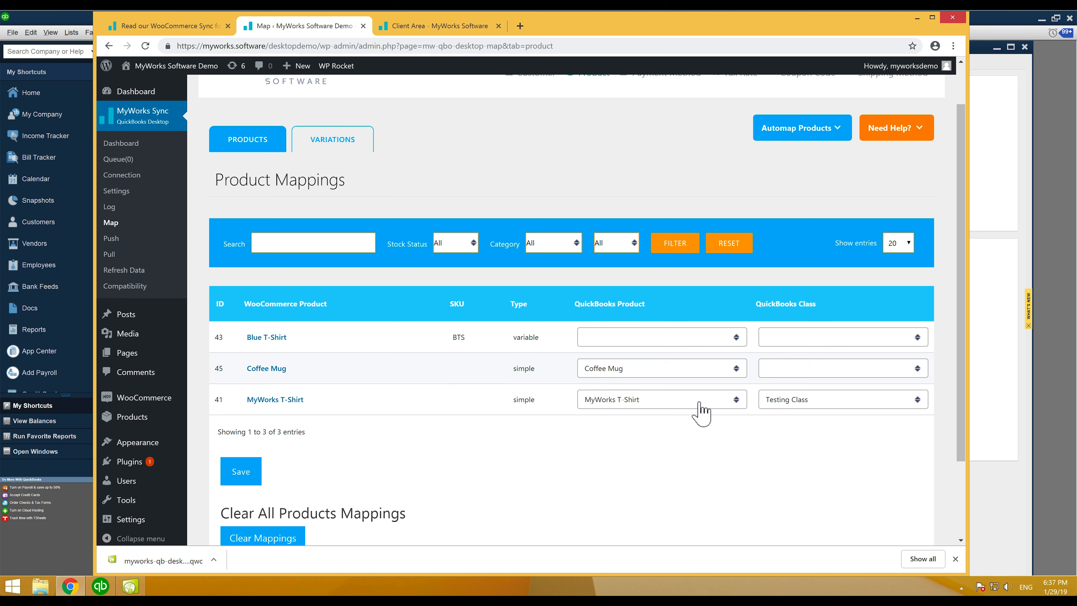
click(785, 402)
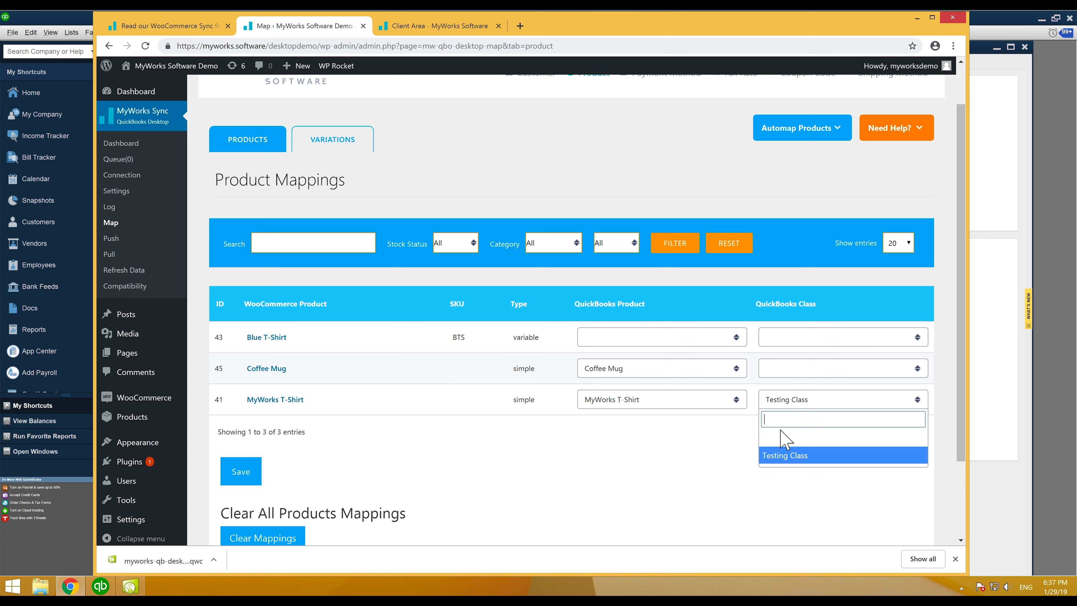
click(782, 442)
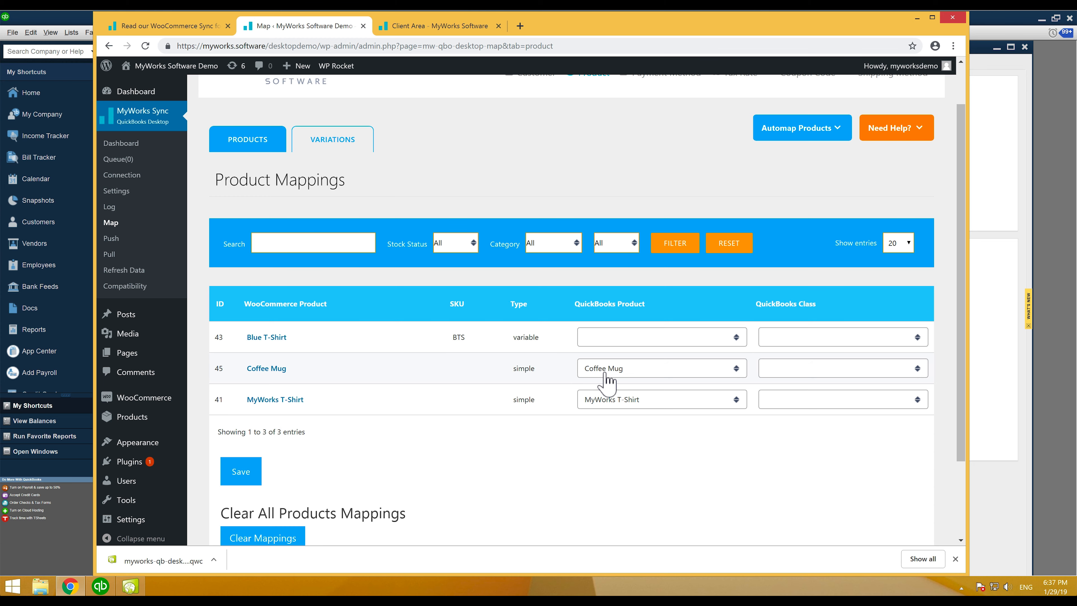
Save the product mappings and open the variation mappings
click(245, 474)
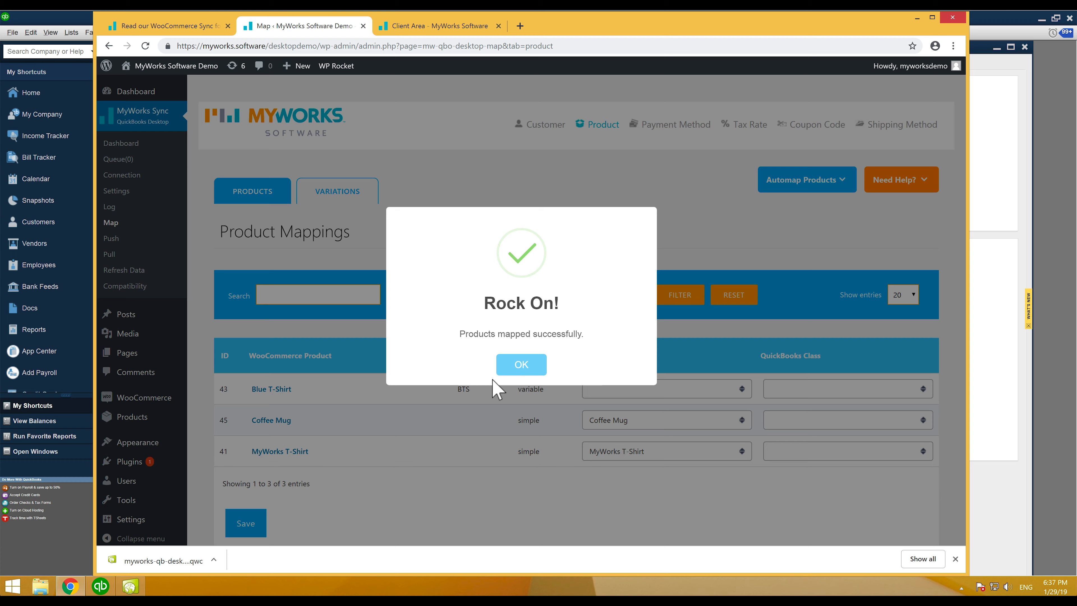
click(505, 368)
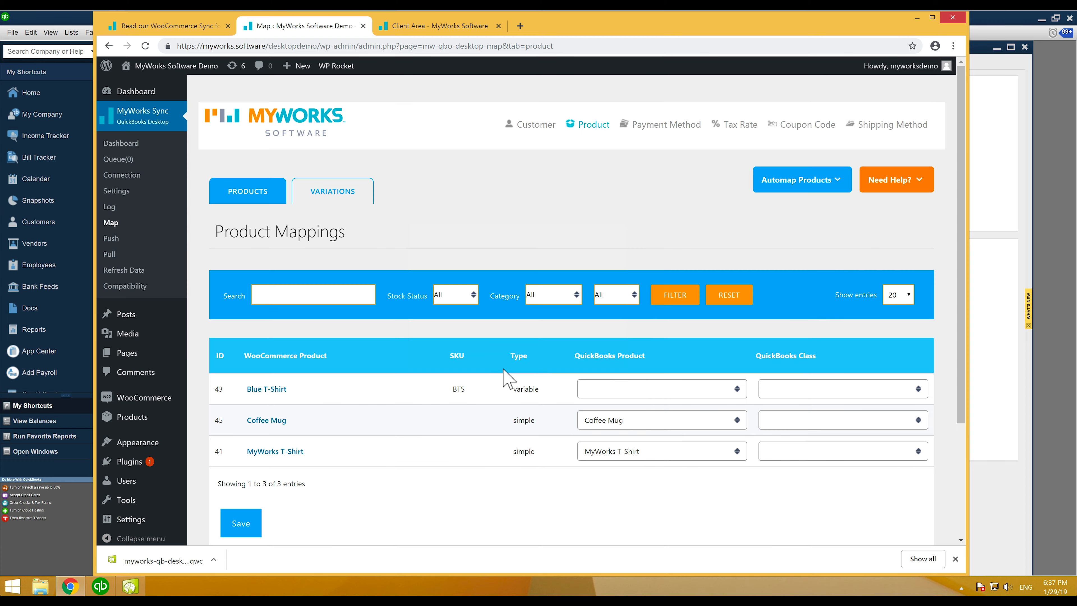
click(340, 196)
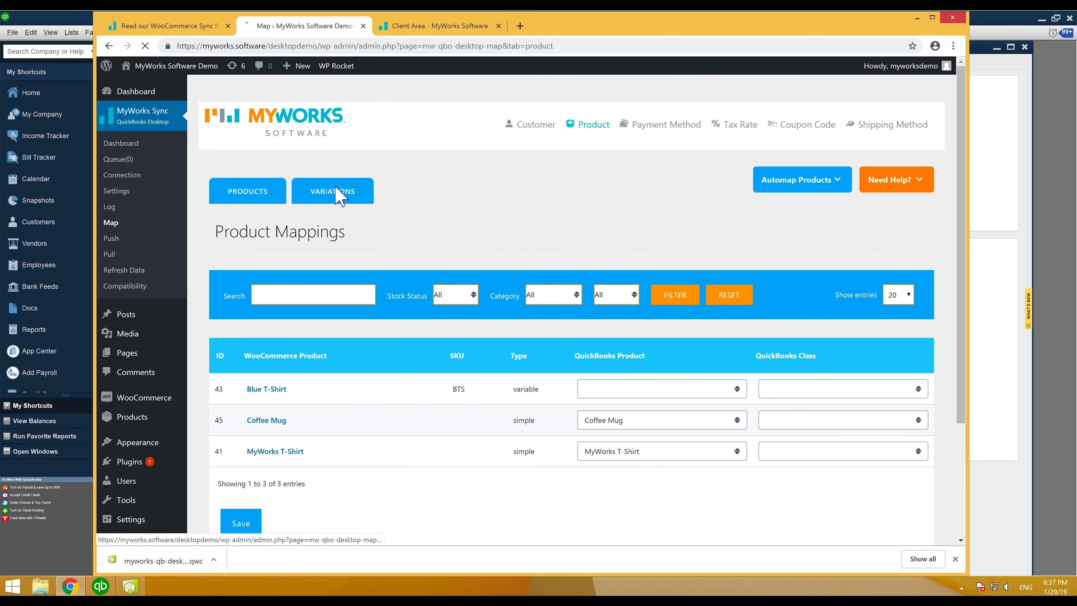
Examine the Blue T-Shirt variations, their attributes and their SKUs in the variation mapping list
scroll(397, 241, down, 3)
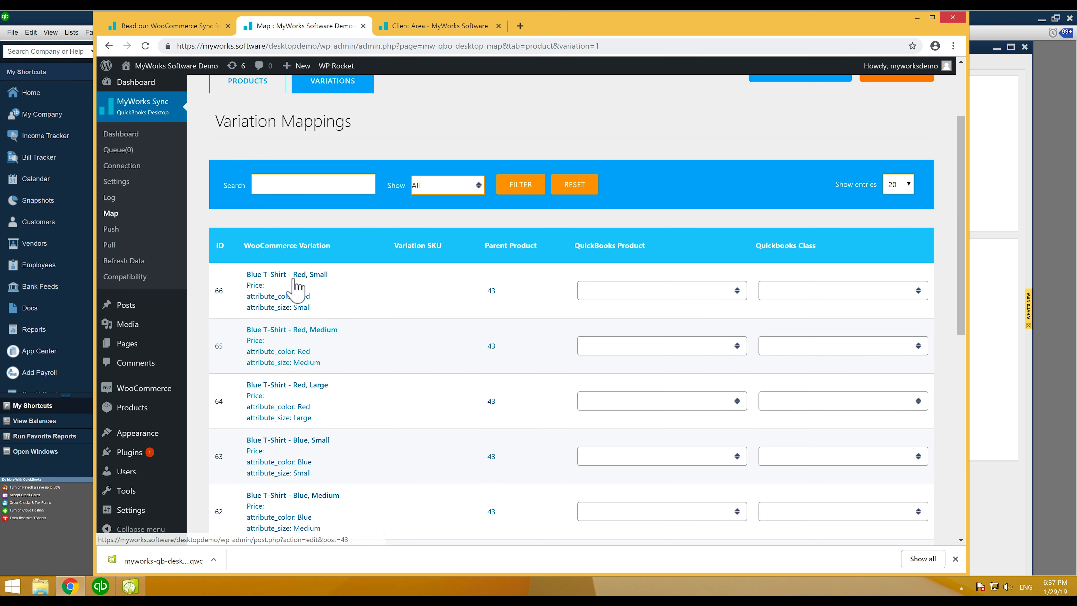
scroll(298, 233, down, 1)
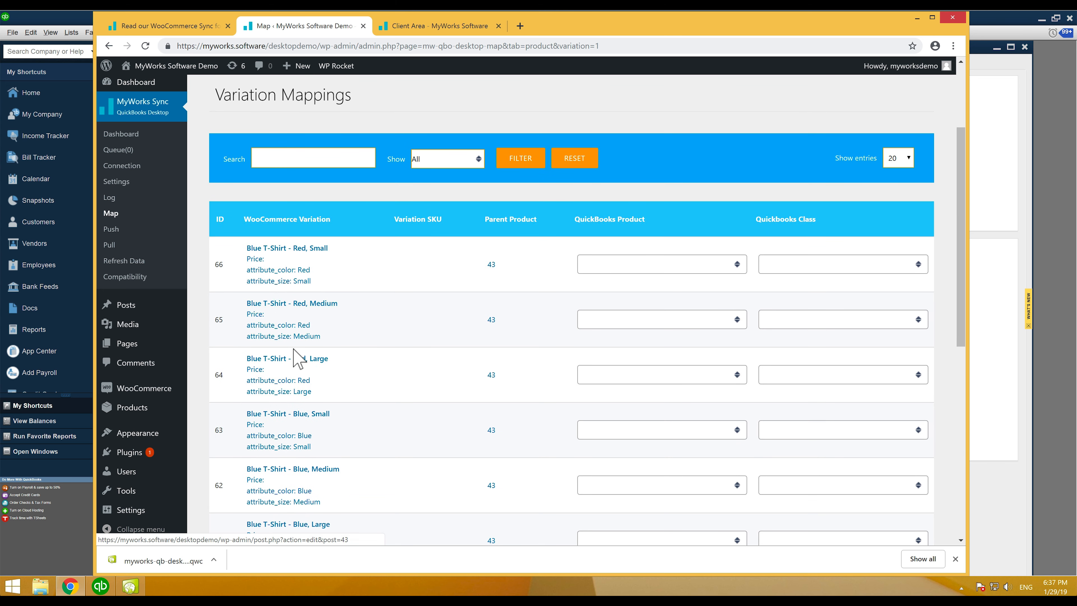
scroll(313, 354, down, 4)
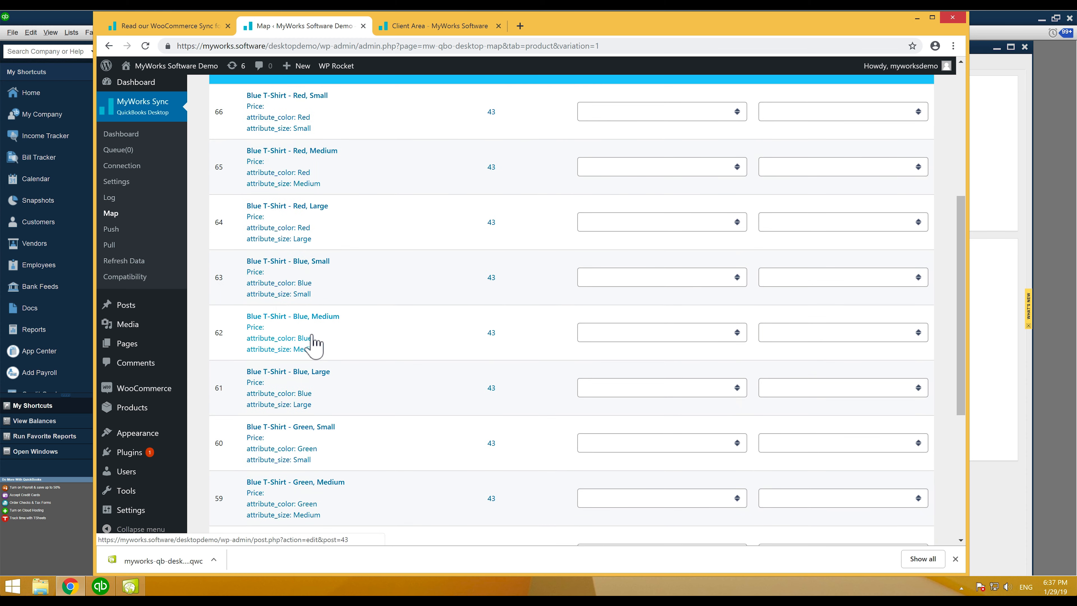
scroll(314, 342, down, 2)
scroll(313, 342, up, 10)
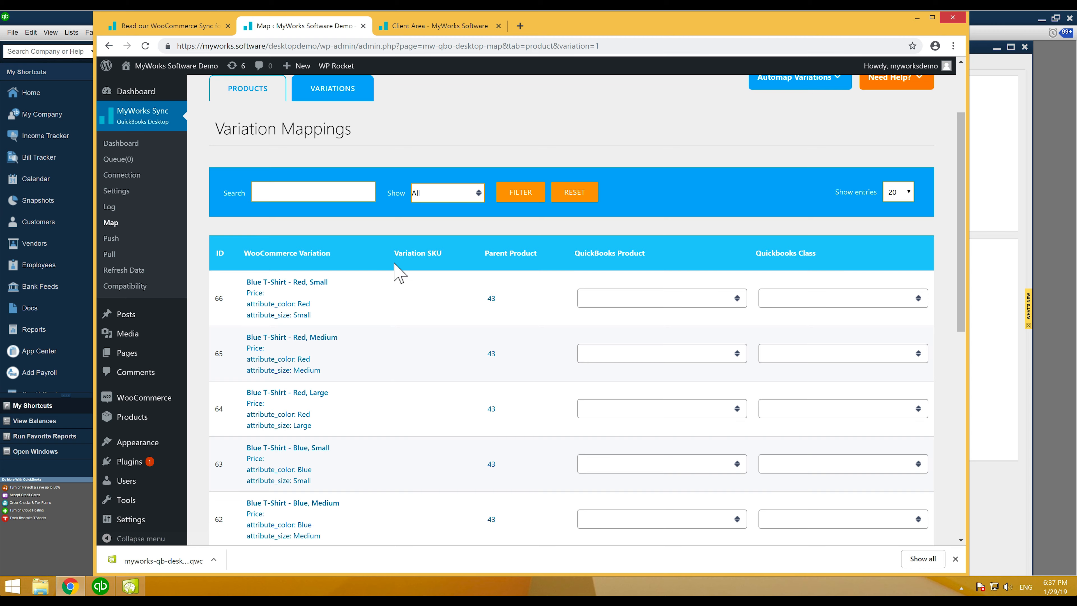
scroll(398, 274, down, 8)
drag(421, 422, 402, 427)
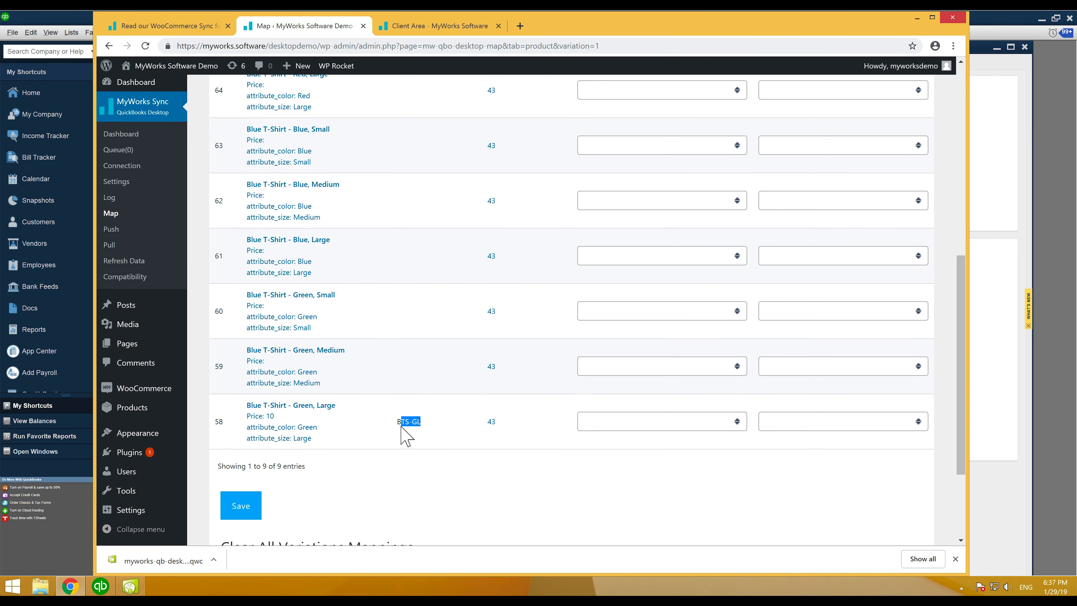
scroll(406, 435, up, 7)
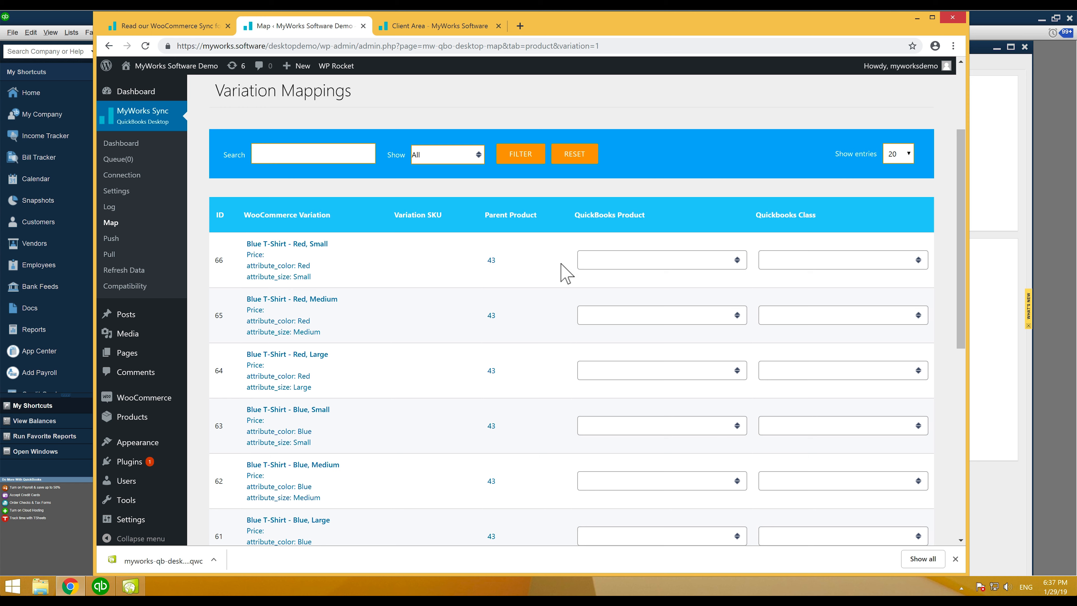
Automap the variations by matching the WooCommerce field Name with the QuickBooks field Item Name / Number
scroll(587, 272, up, 3)
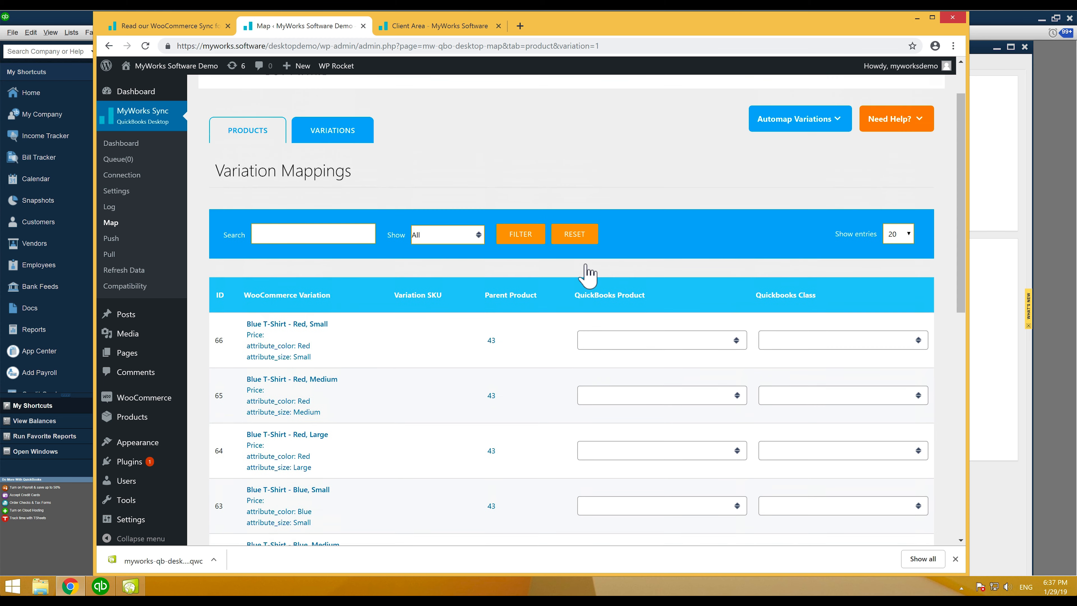
click(787, 154)
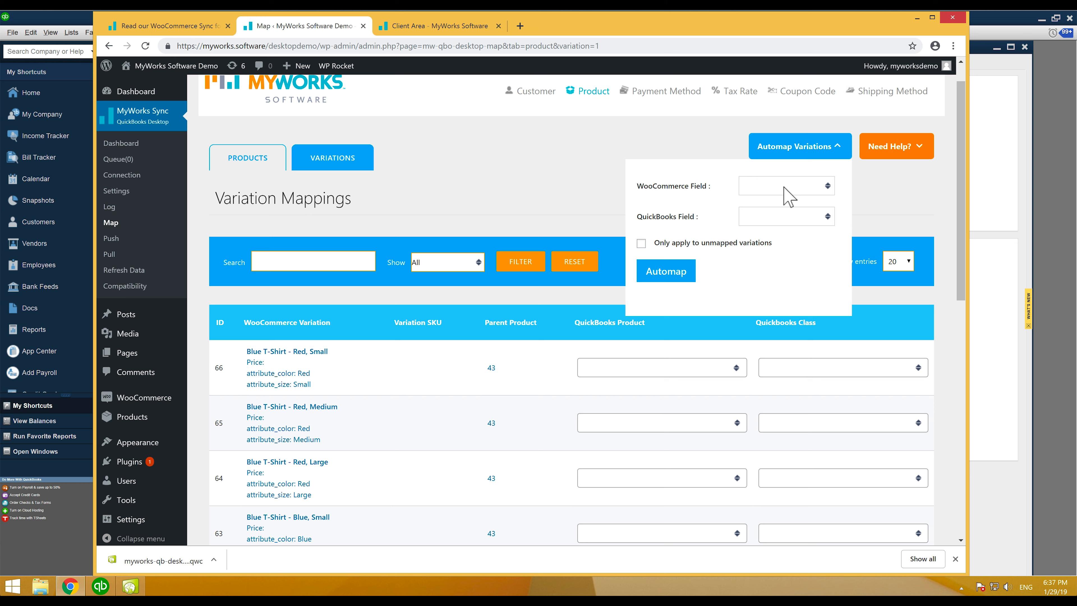
click(784, 195)
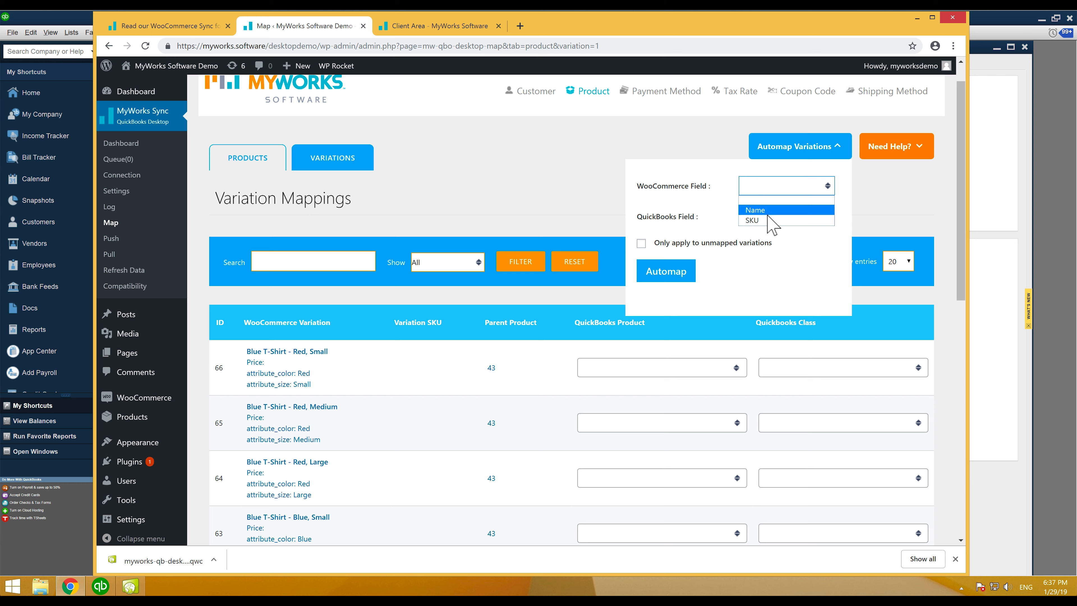
click(767, 212)
click(768, 217)
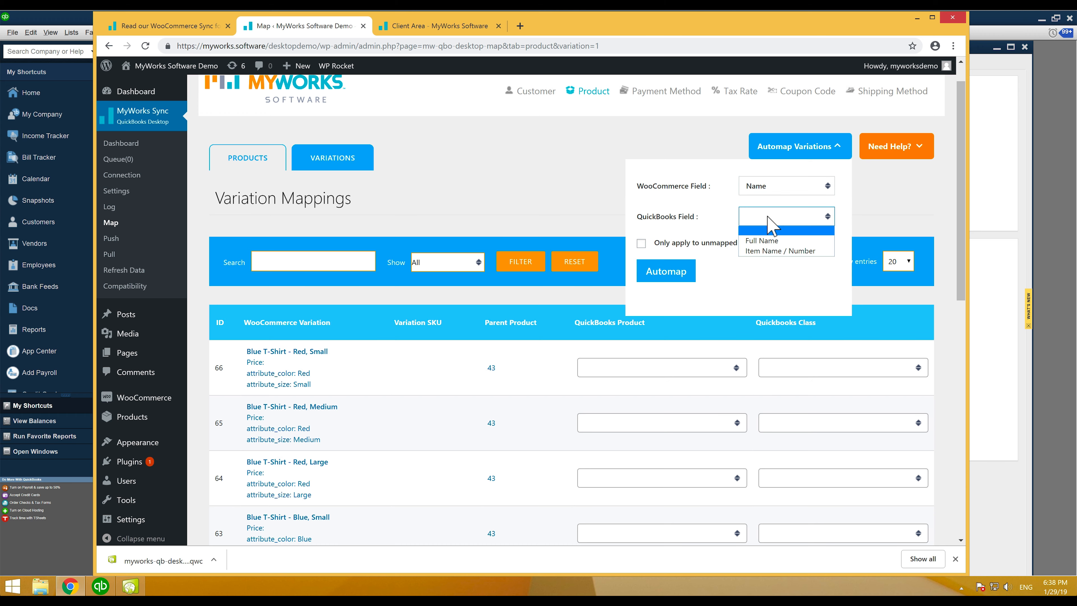
click(766, 251)
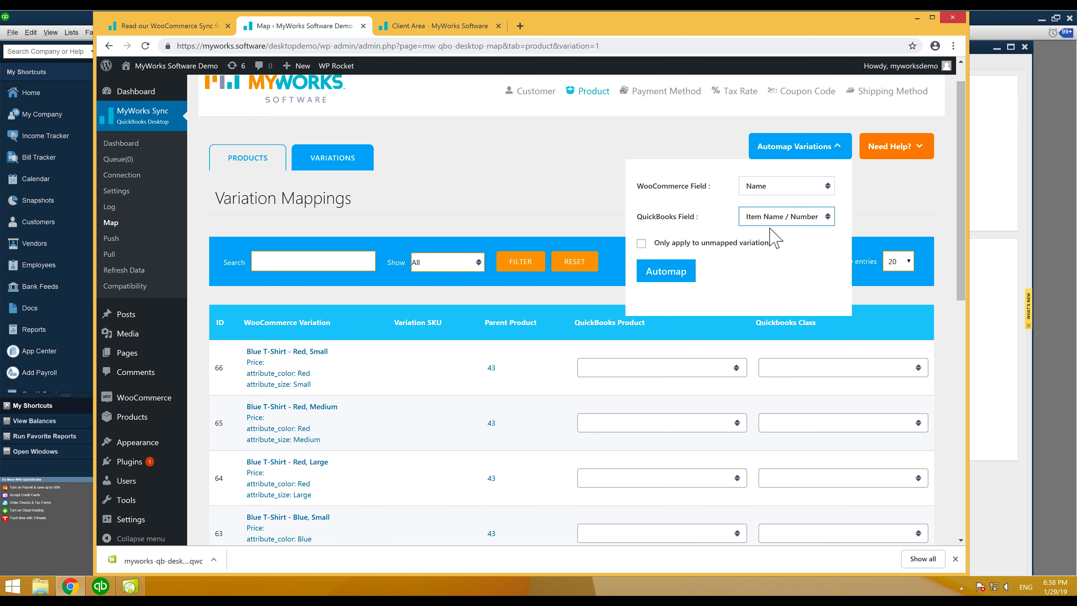
click(671, 277)
click(584, 133)
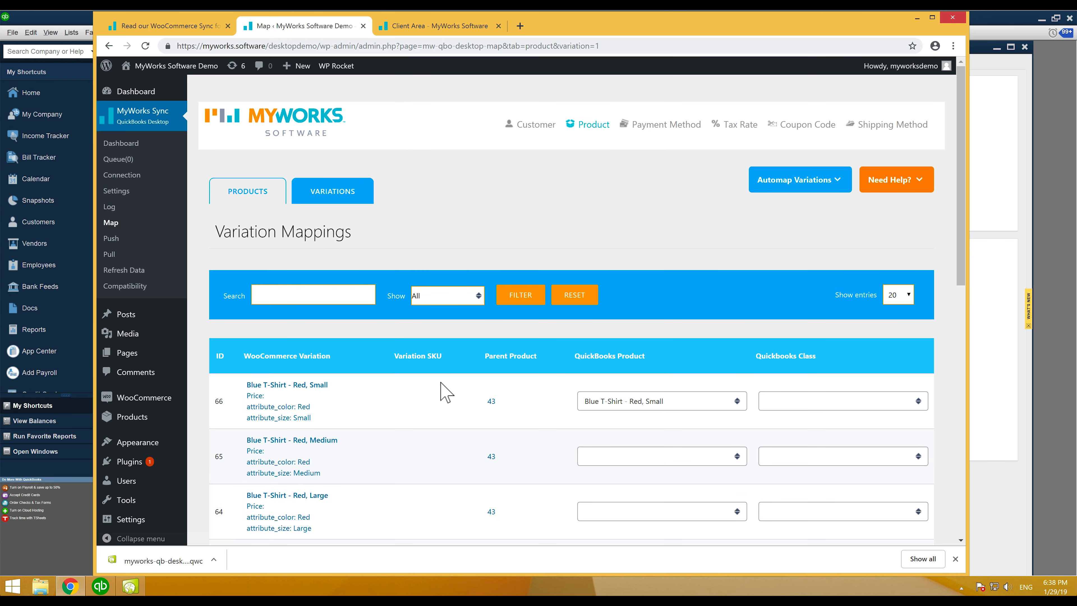
scroll(366, 460, down, 3)
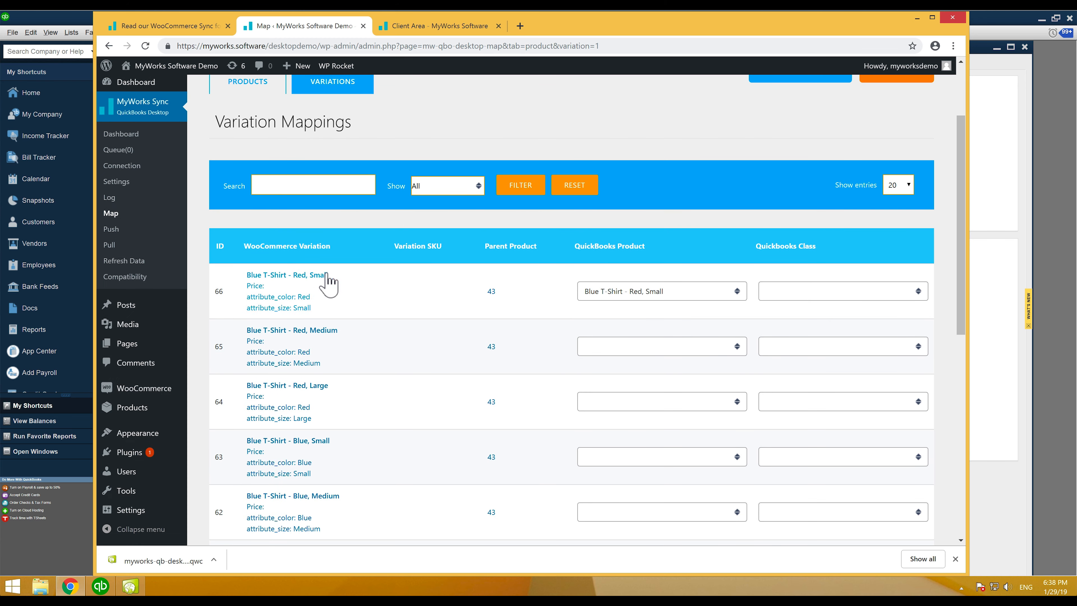
Try setting variation automapping to match WooCommerce SKU with QuickBooks Item Name / Number, and close the settings without running it
scroll(624, 314, up, 3)
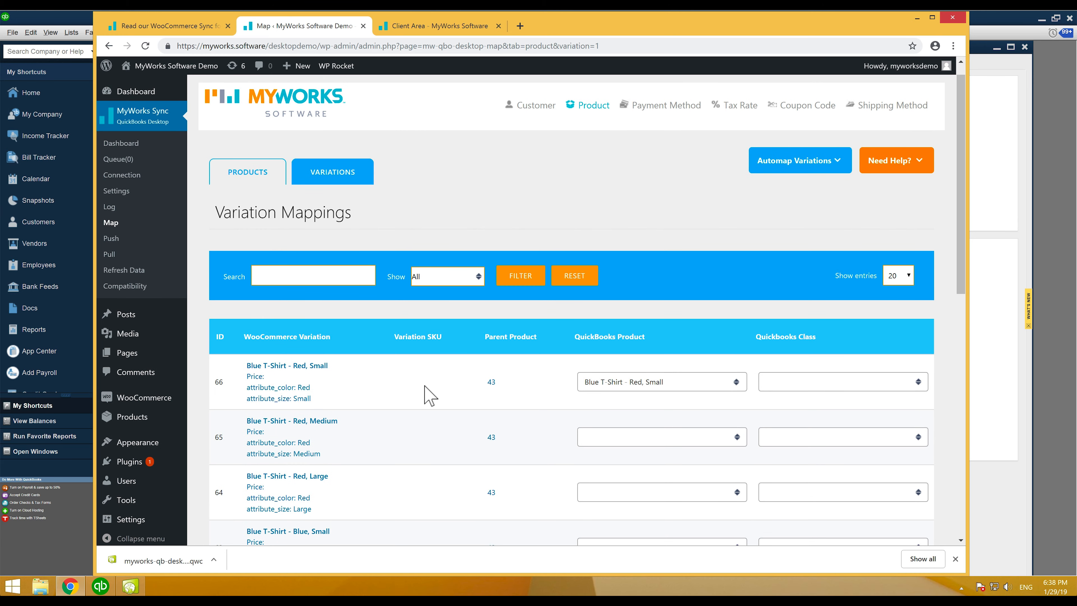
click(776, 167)
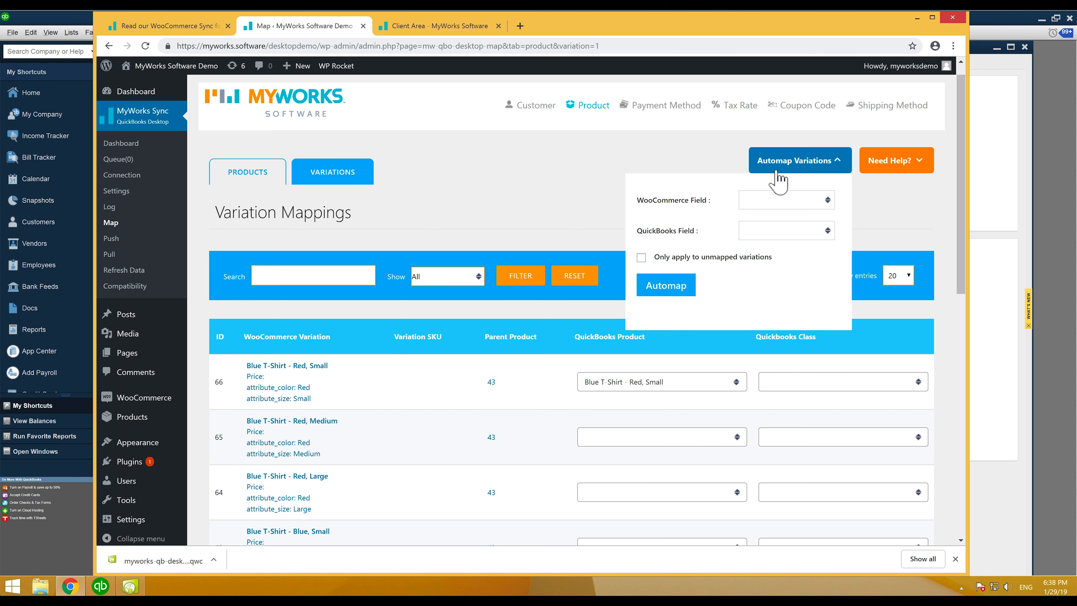
click(776, 200)
click(762, 234)
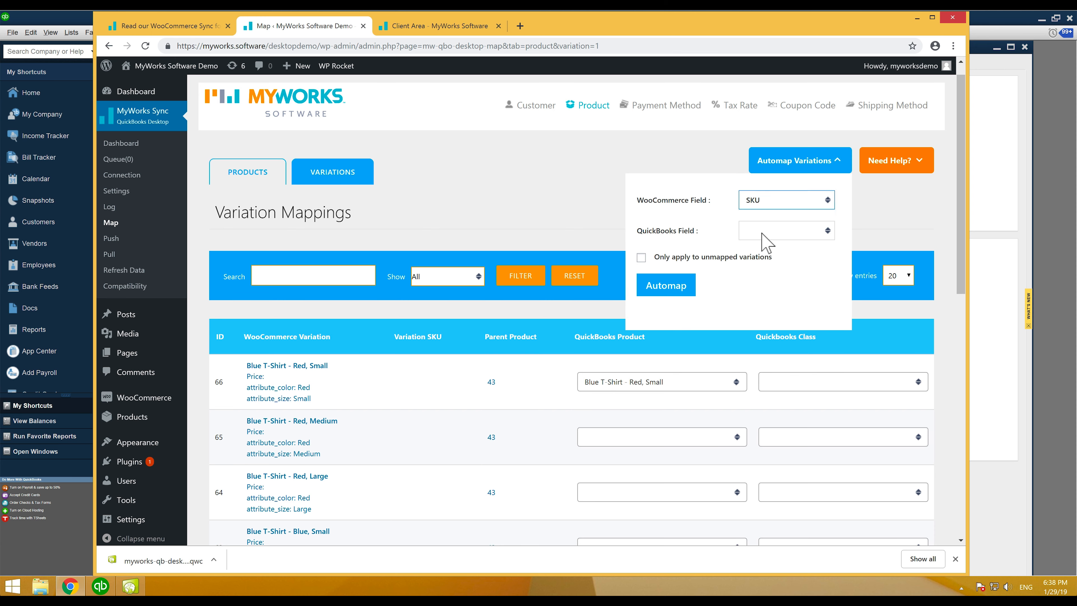
click(783, 233)
click(762, 266)
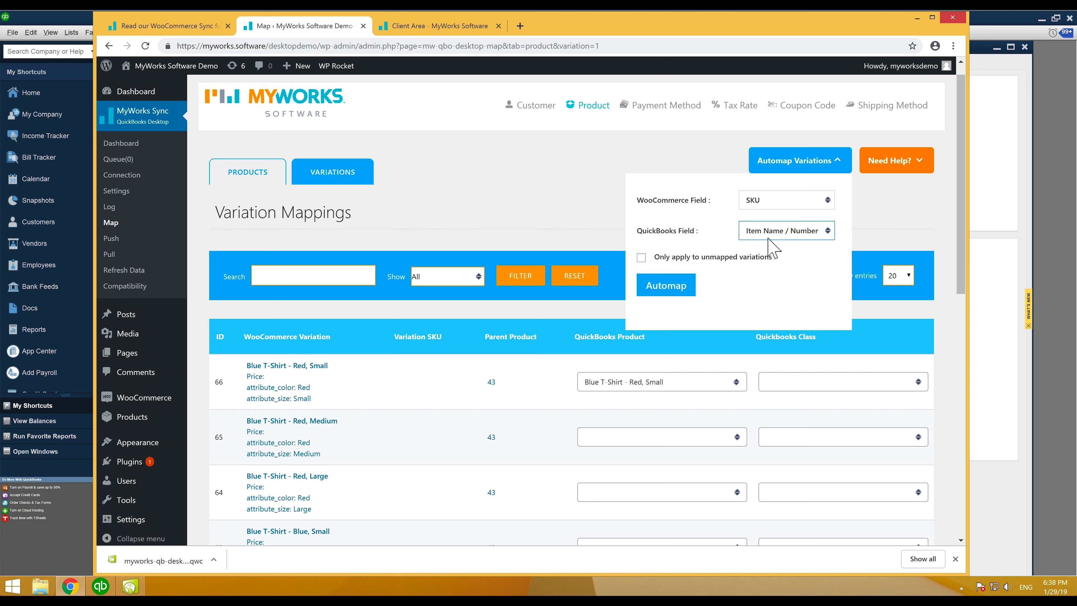
click(570, 196)
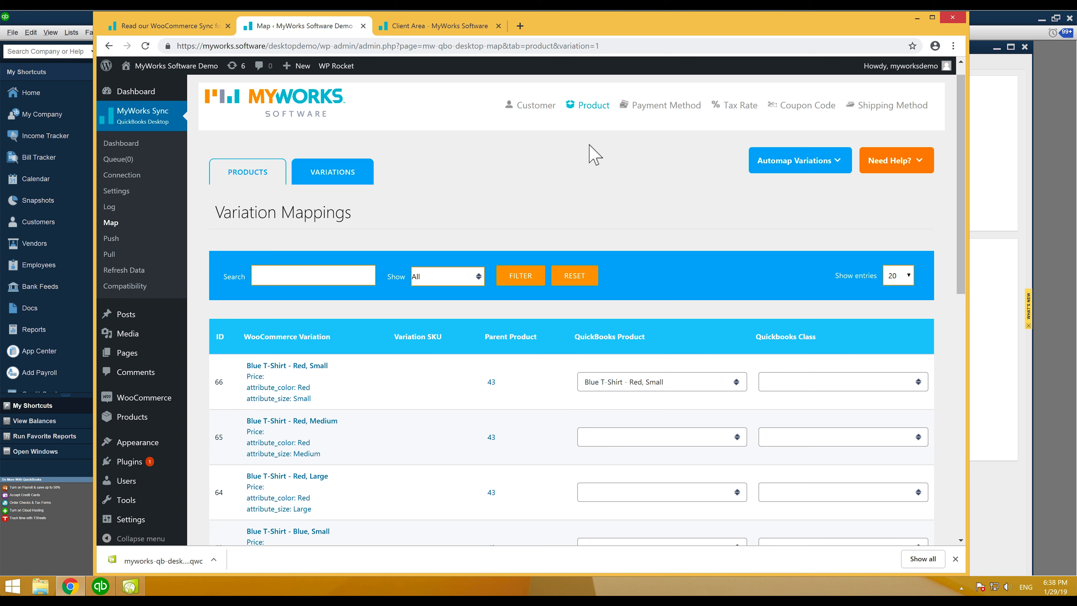
Return to the product mappings and open the payment method mappings
click(272, 182)
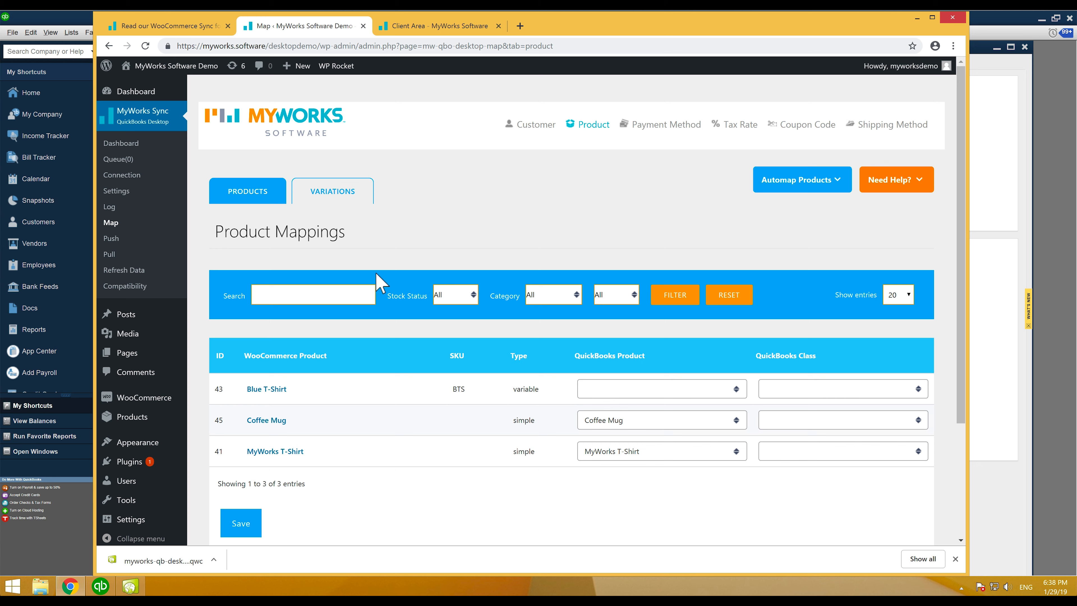
mouse_move(140, 420)
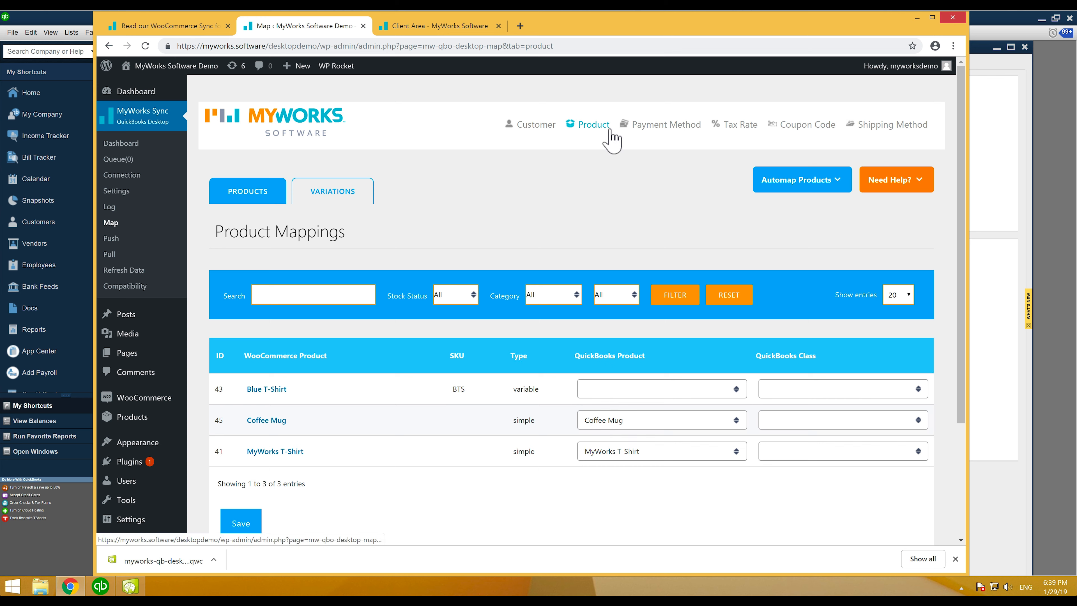
click(653, 128)
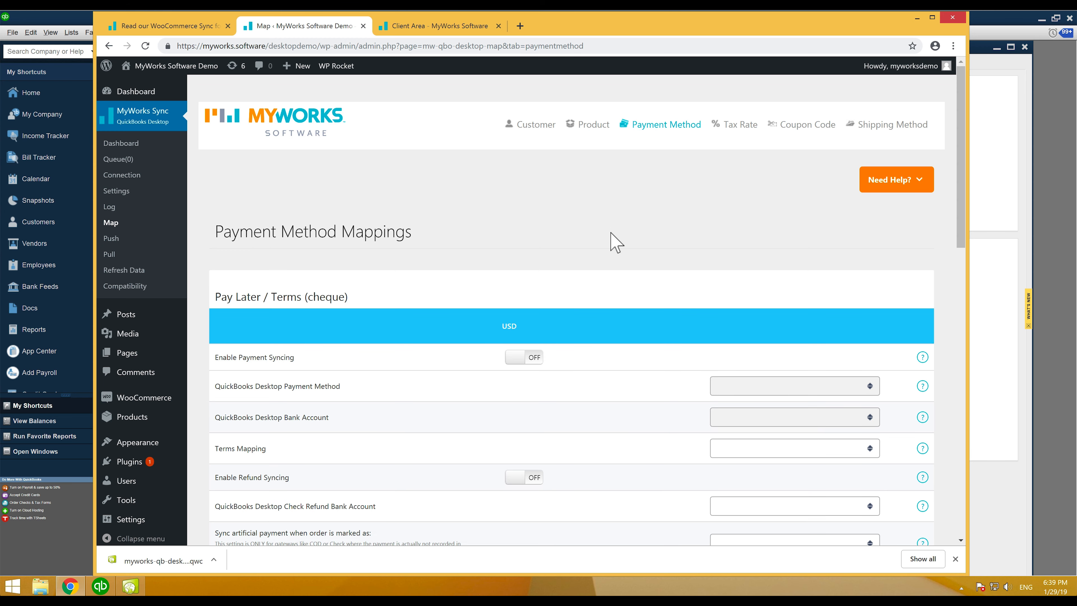
Examine the mapping sections for the Pay Later / Terms, PayPal and Credit Card (Stripe) payment methods
scroll(457, 244, down, 2)
drag(376, 240, 229, 244)
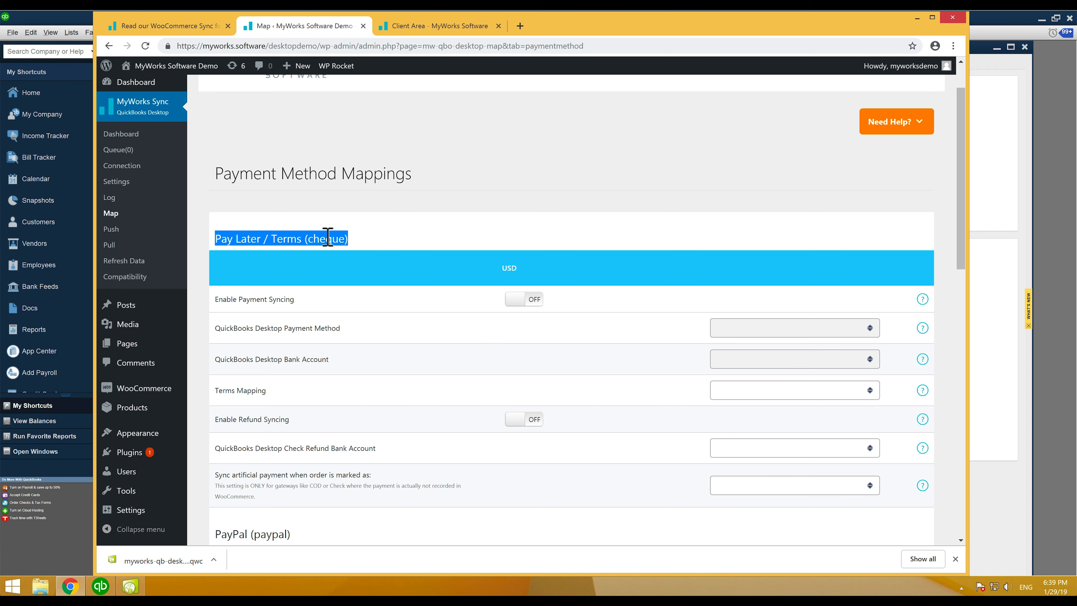
scroll(328, 237, up, 2)
click(323, 274)
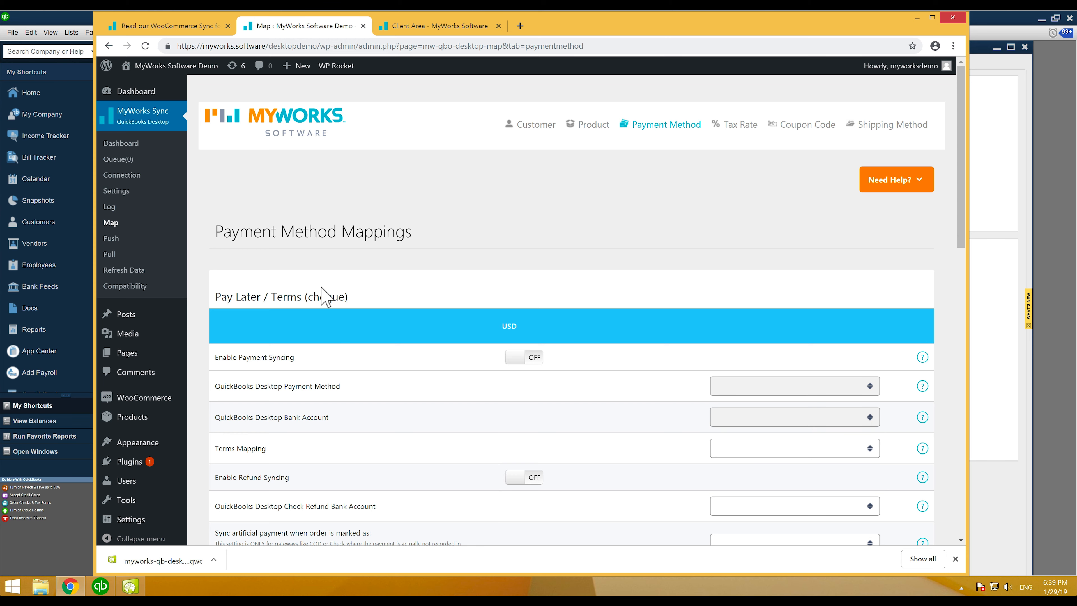
mouse_move(186, 397)
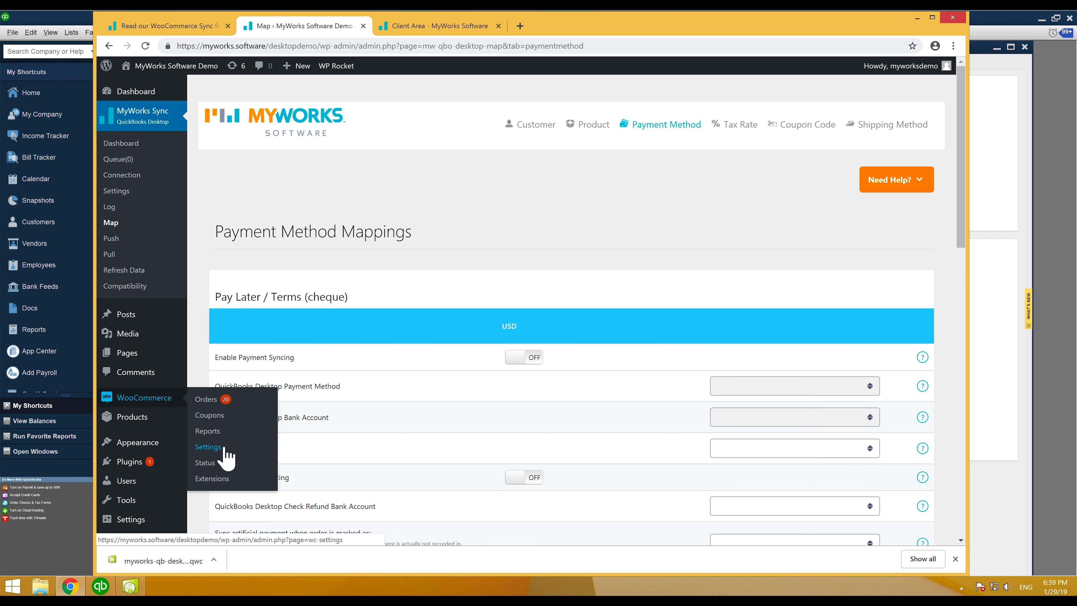
scroll(341, 293, down, 2)
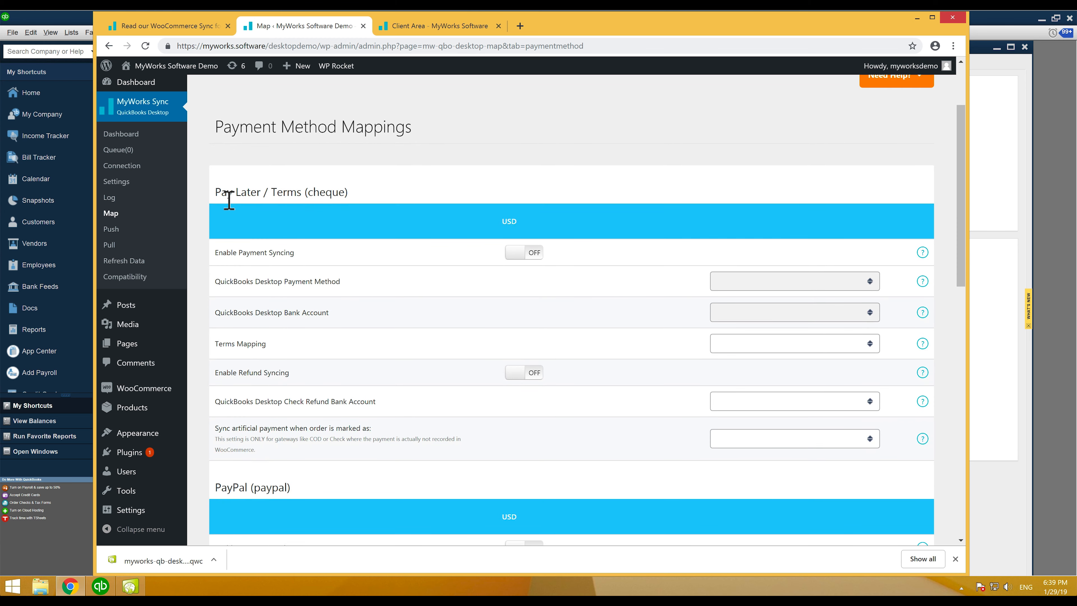
drag(215, 193, 270, 197)
scroll(272, 208, down, 5)
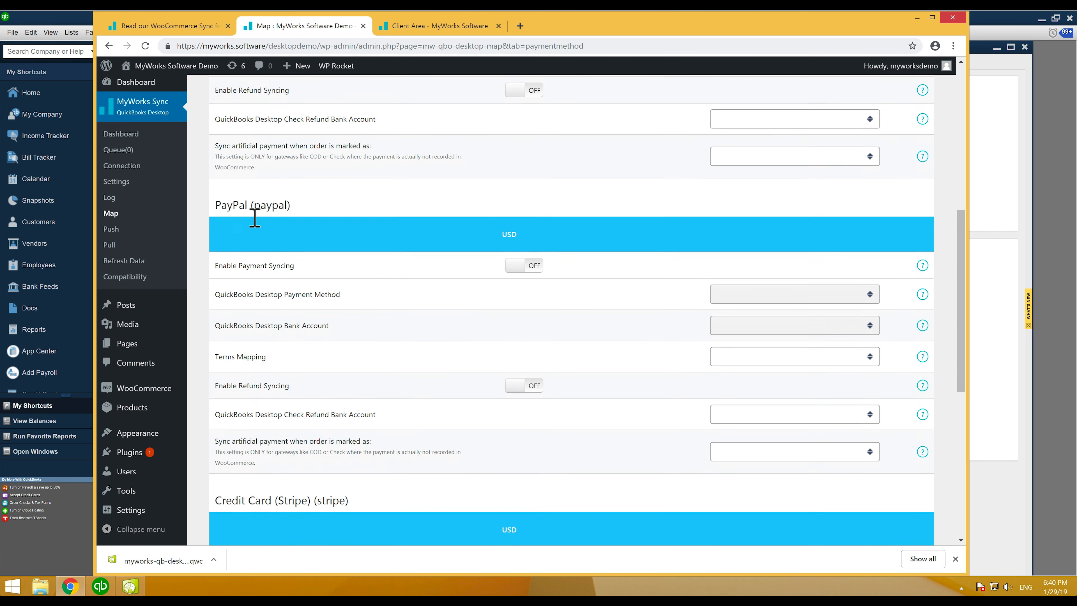
scroll(250, 221, down, 6)
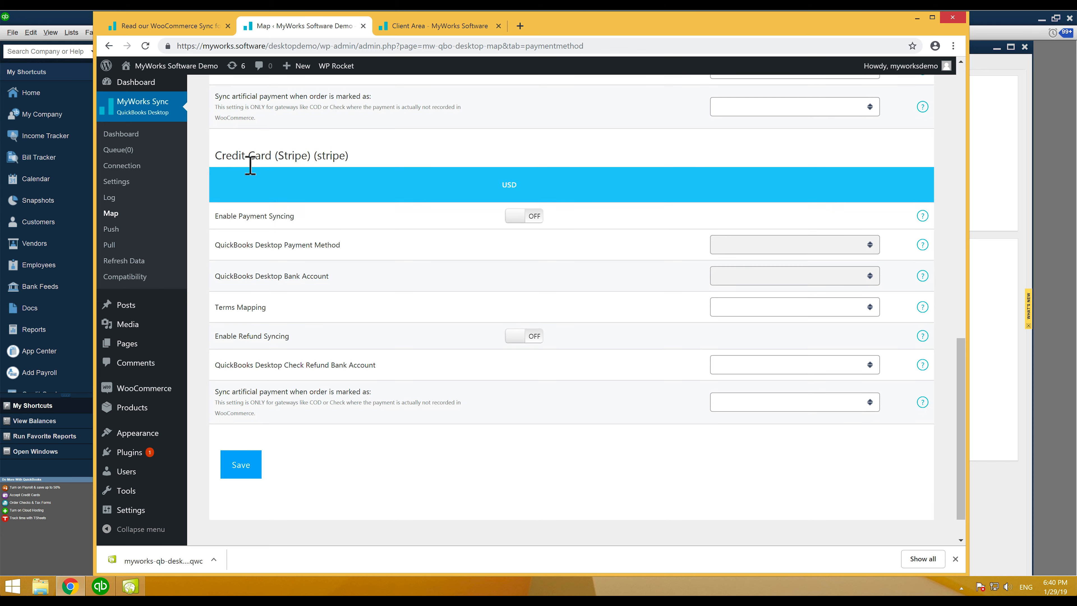
double_click(250, 165)
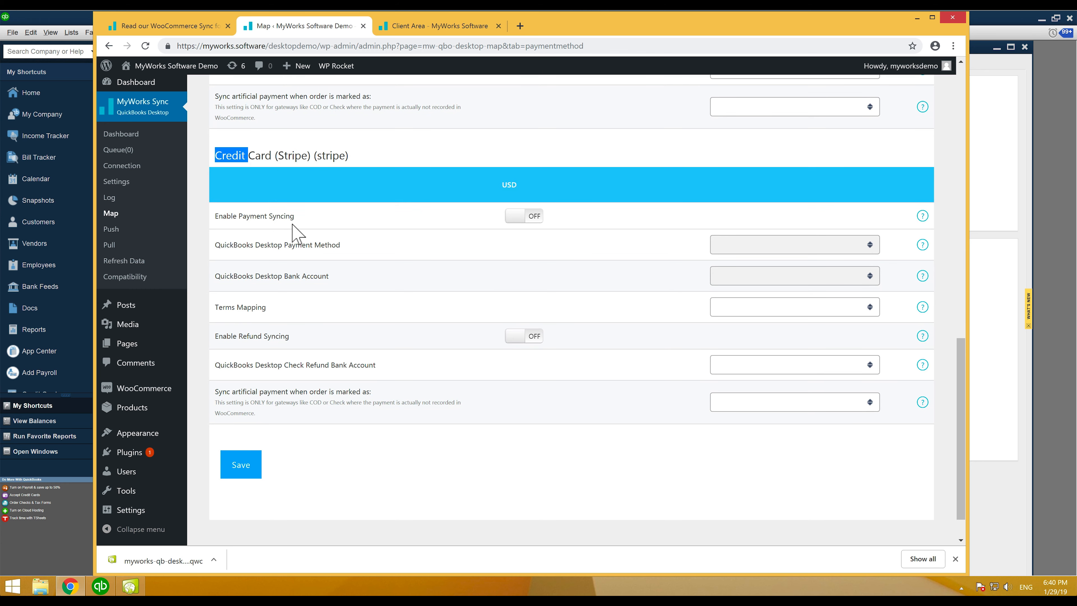
drag(354, 166, 233, 159)
scroll(425, 305, up, 4)
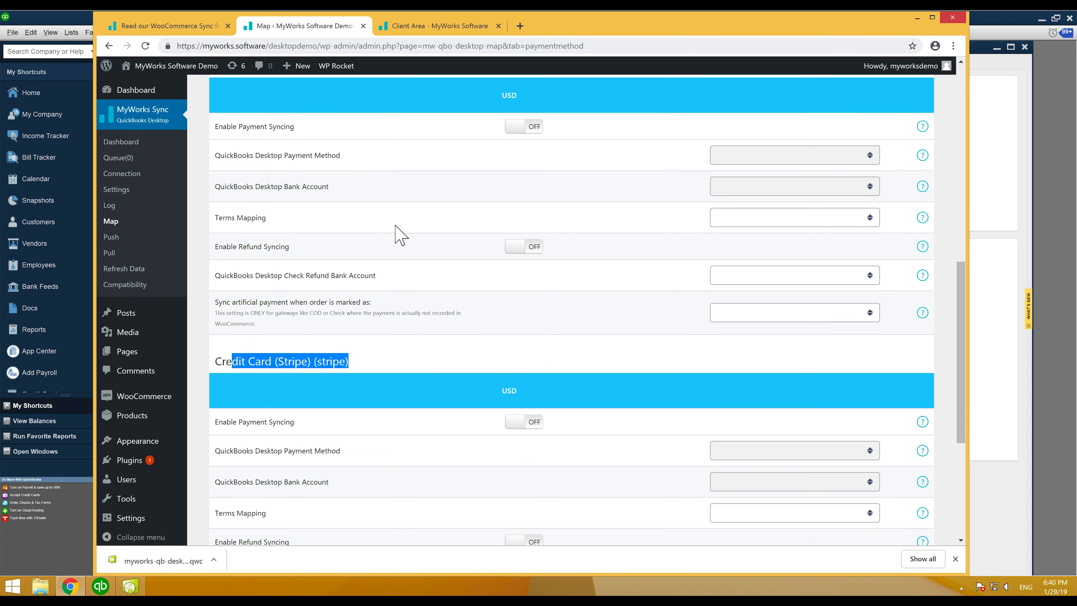
scroll(397, 234, up, 1)
click(335, 151)
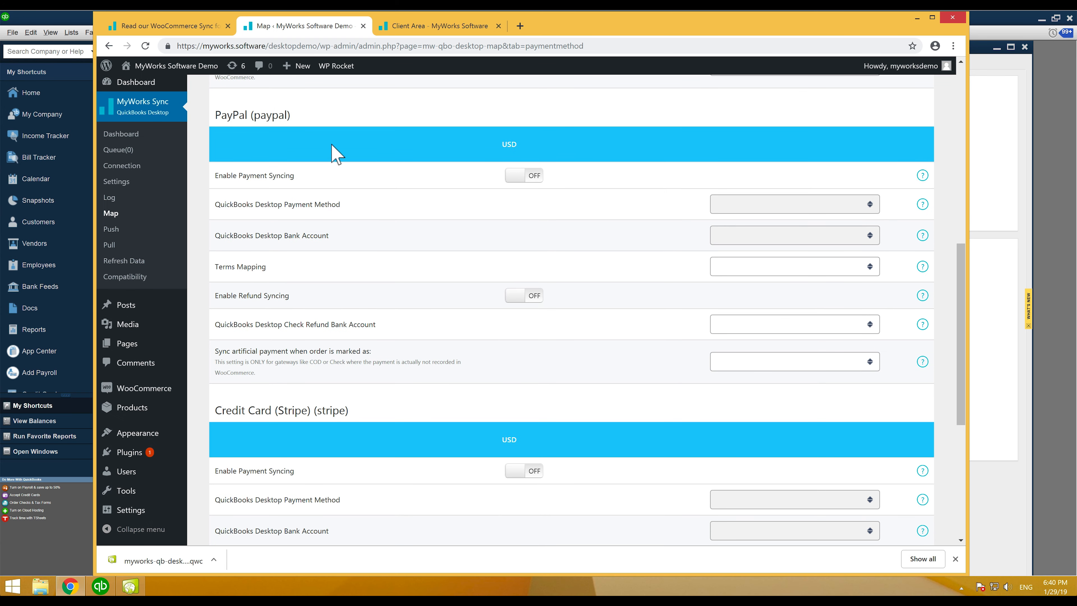
Enable payment syncing for PayPal and map it to the QuickBooks Desktop payment method Check
double_click(243, 121)
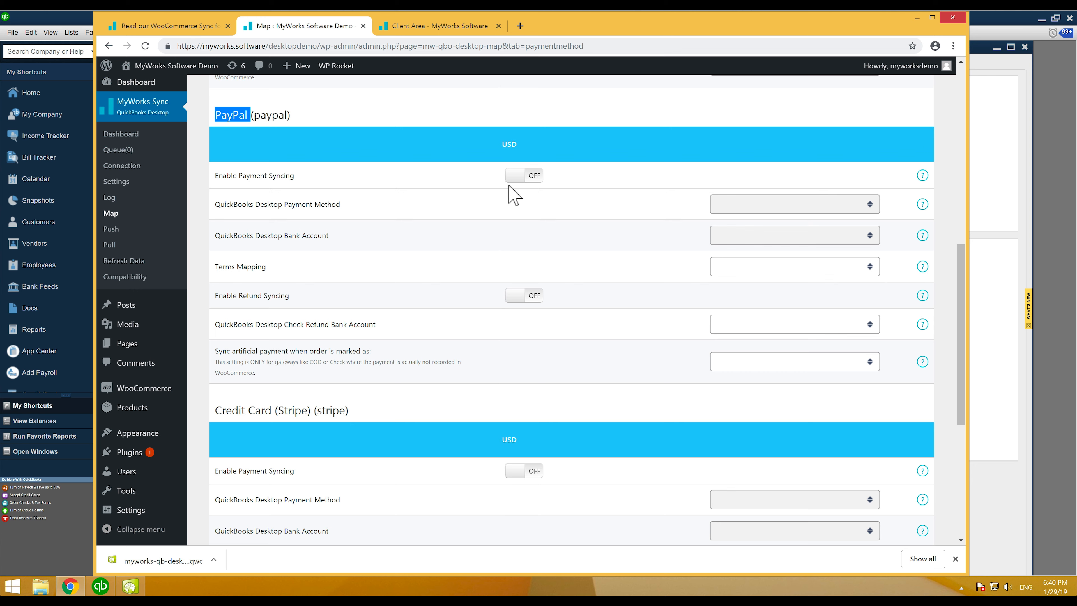
click(535, 181)
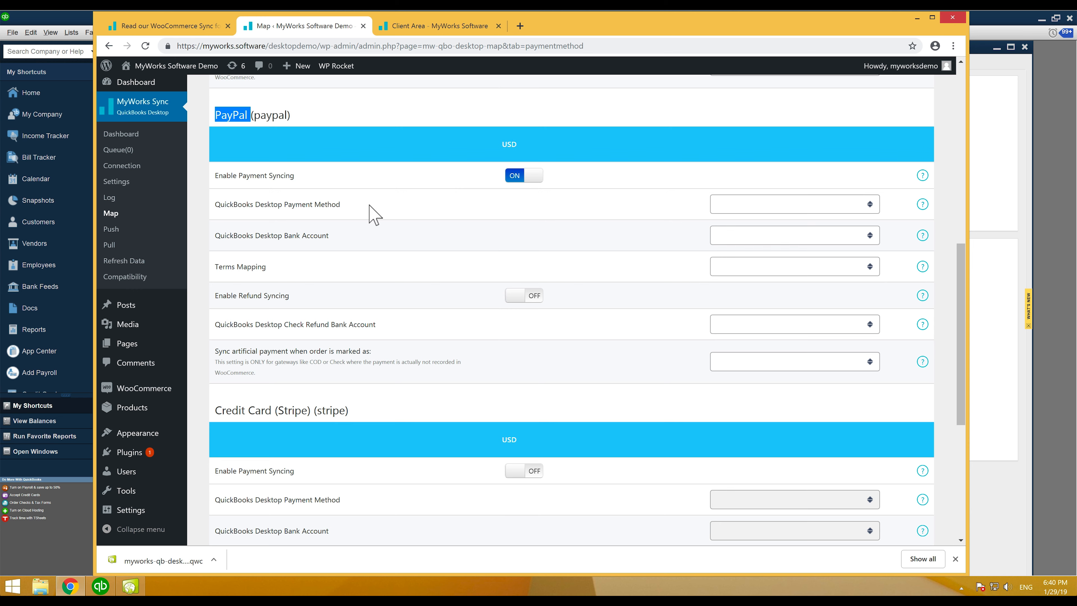
triple_click(314, 205)
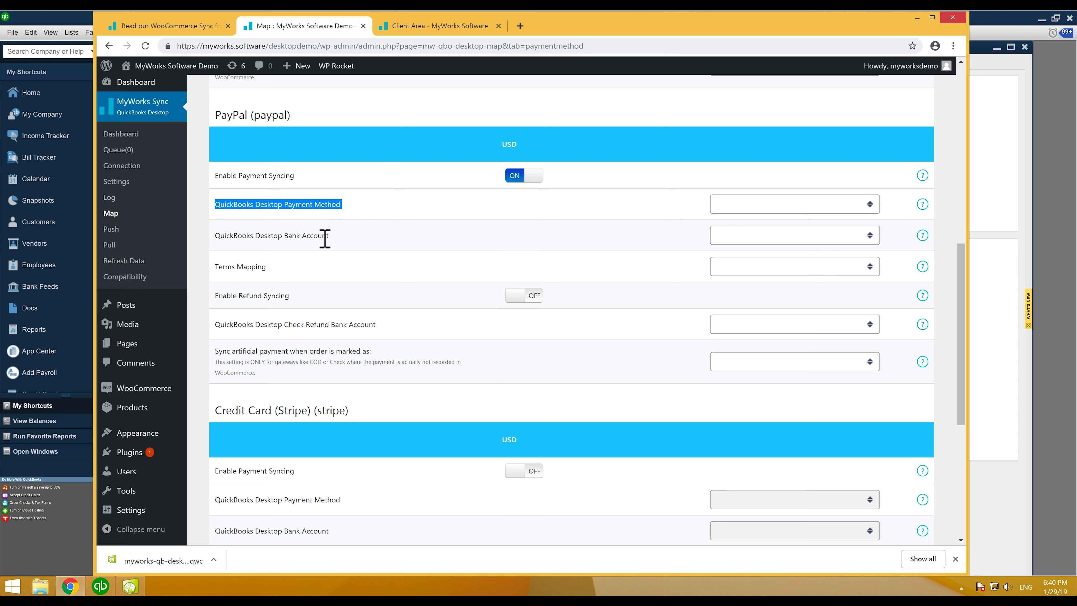
triple_click(291, 236)
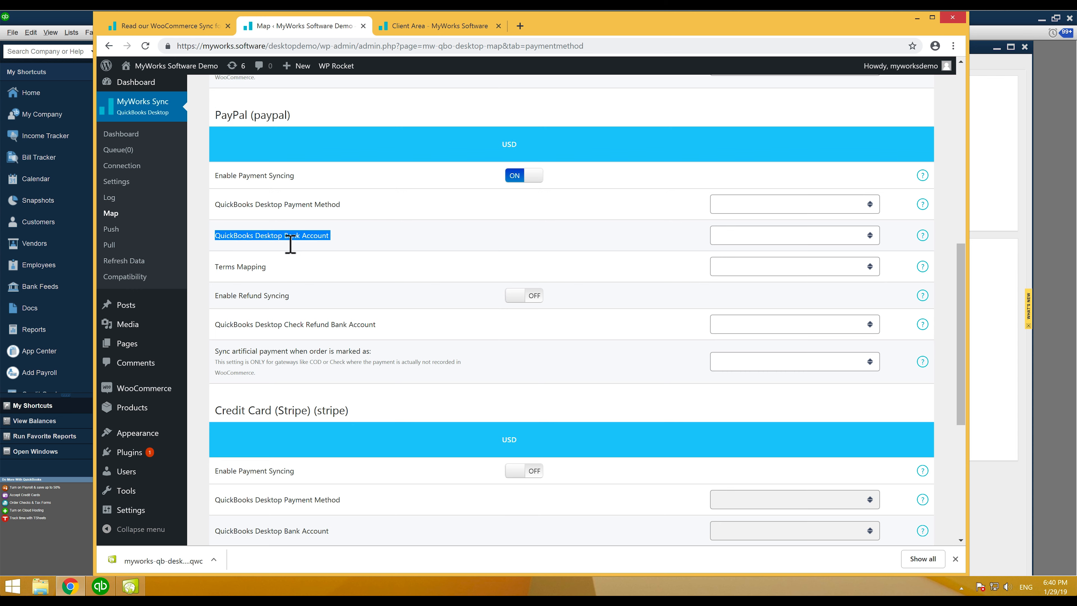
click(757, 207)
scroll(769, 265, down, 3)
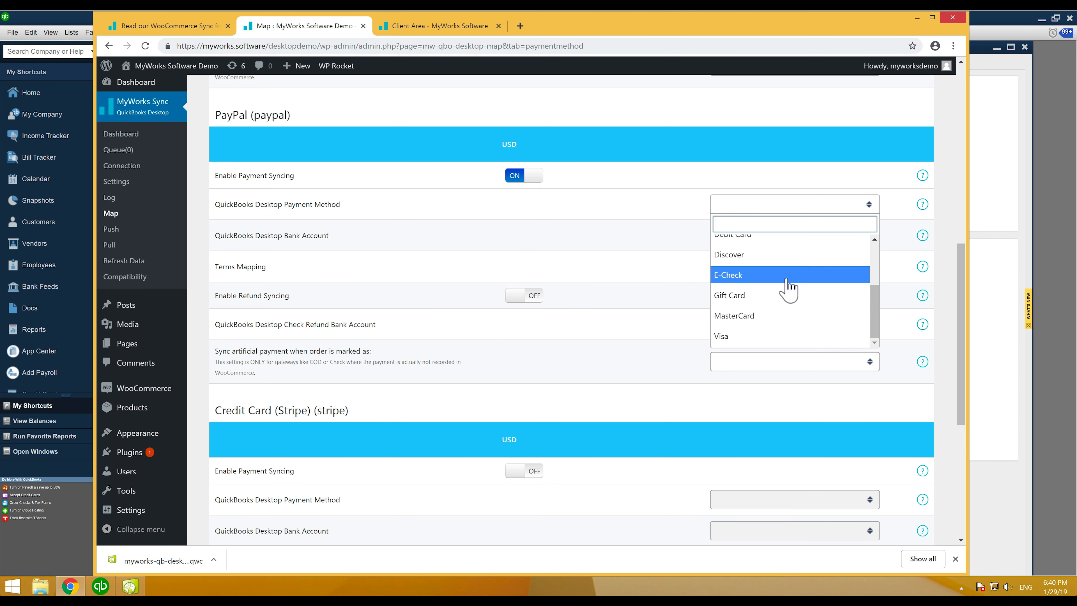
scroll(786, 297, up, 3)
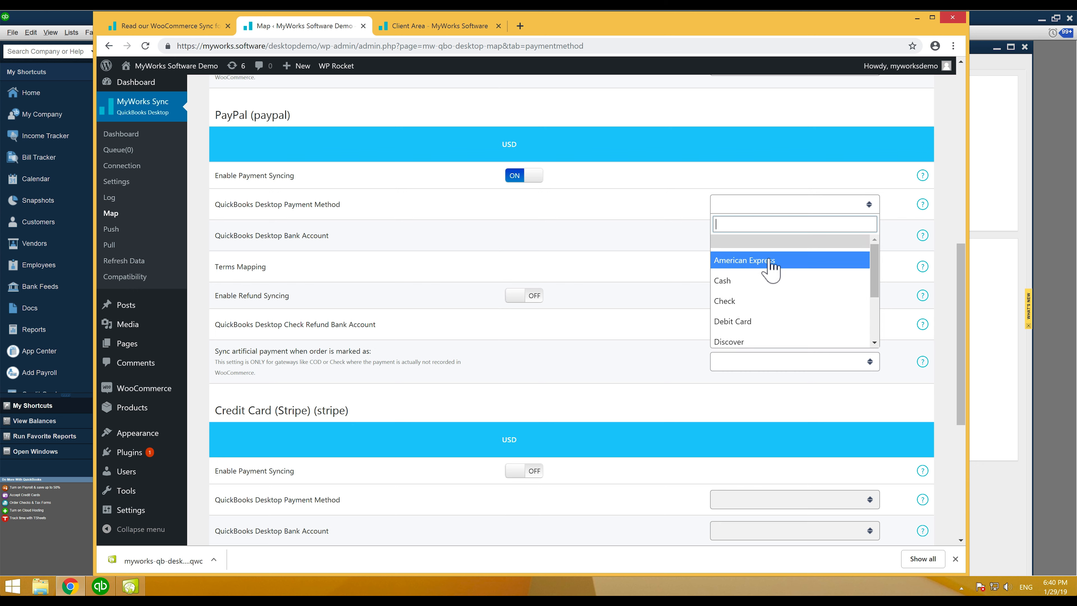
scroll(776, 280, down, 3)
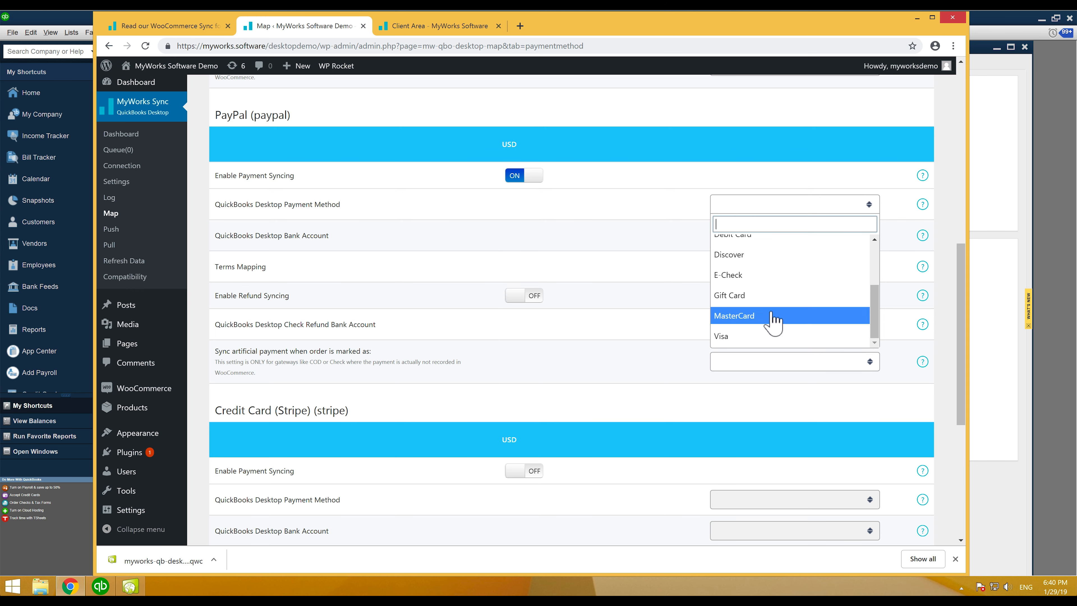
scroll(770, 308, up, 2)
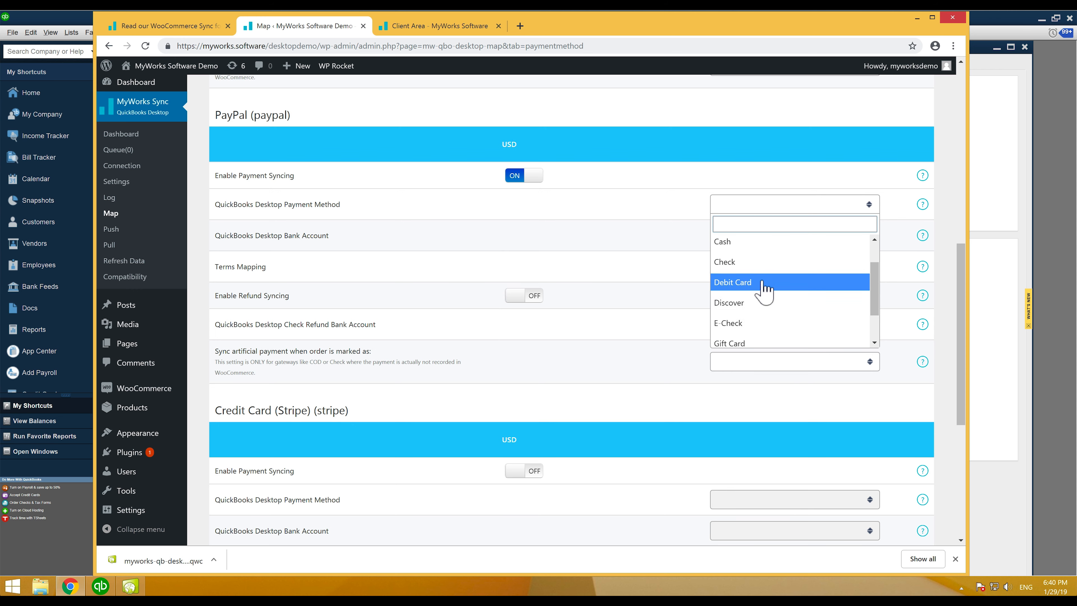
click(747, 262)
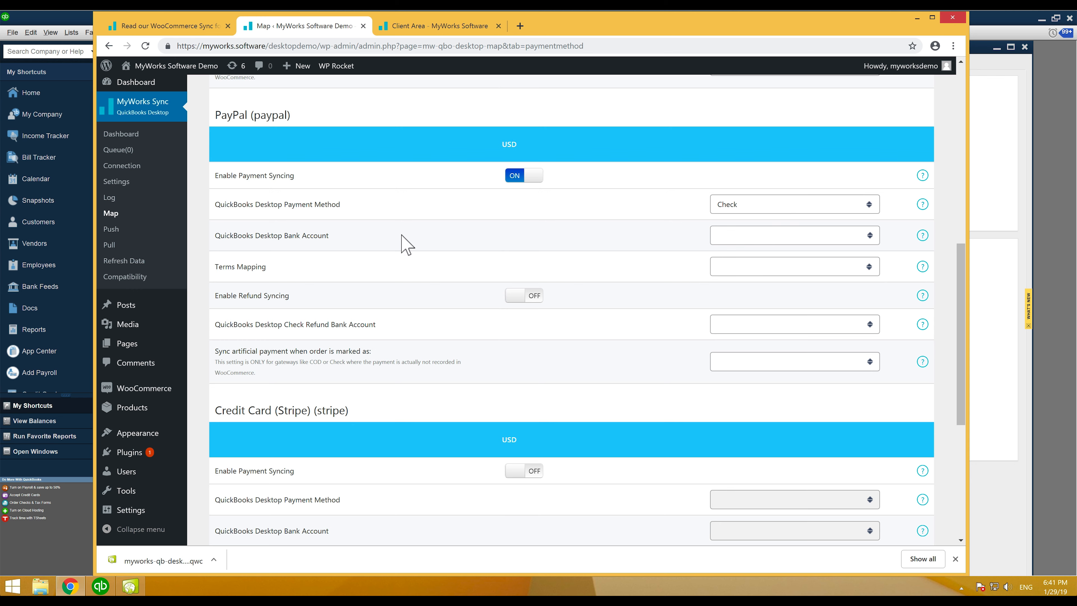
Set PayPal's QuickBooks Desktop bank account to Undeposited Funds (OtherCurrentAsset)
drag(330, 236, 215, 236)
click(765, 243)
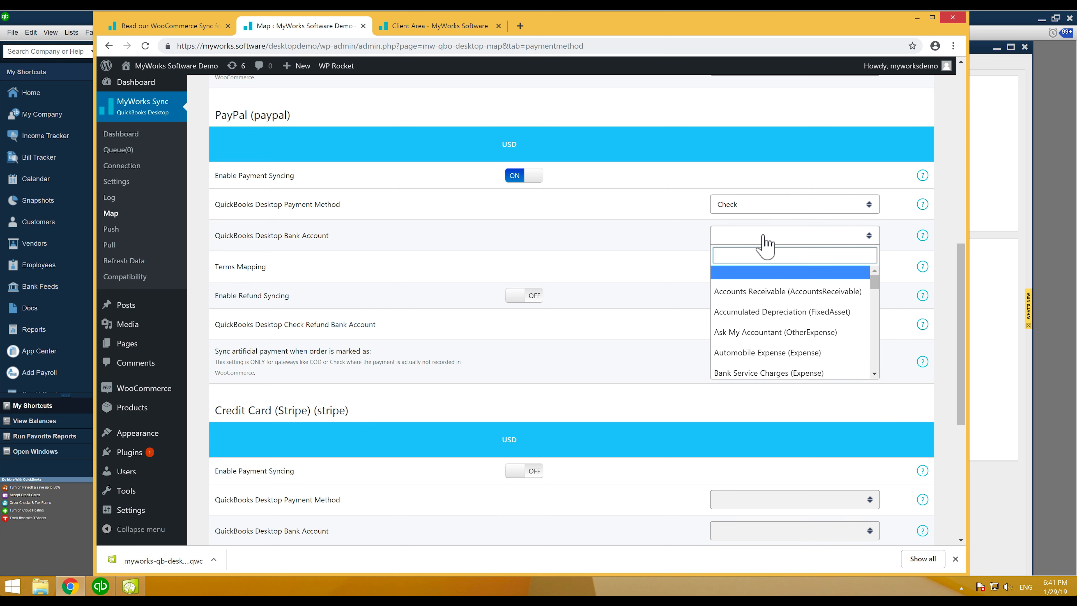
scroll(779, 299, down, 3)
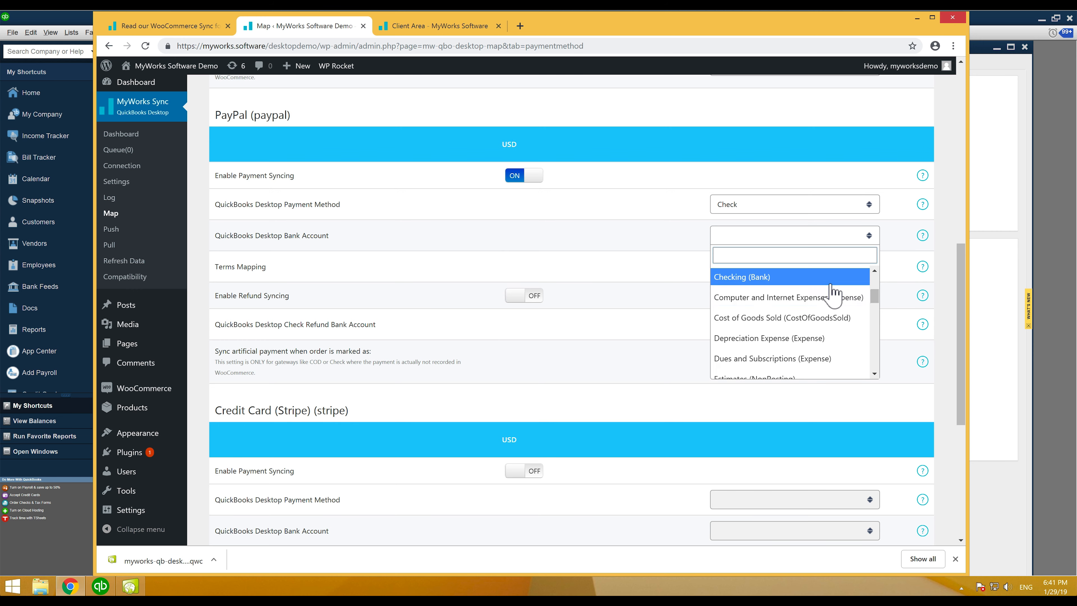
scroll(834, 292, down, 3)
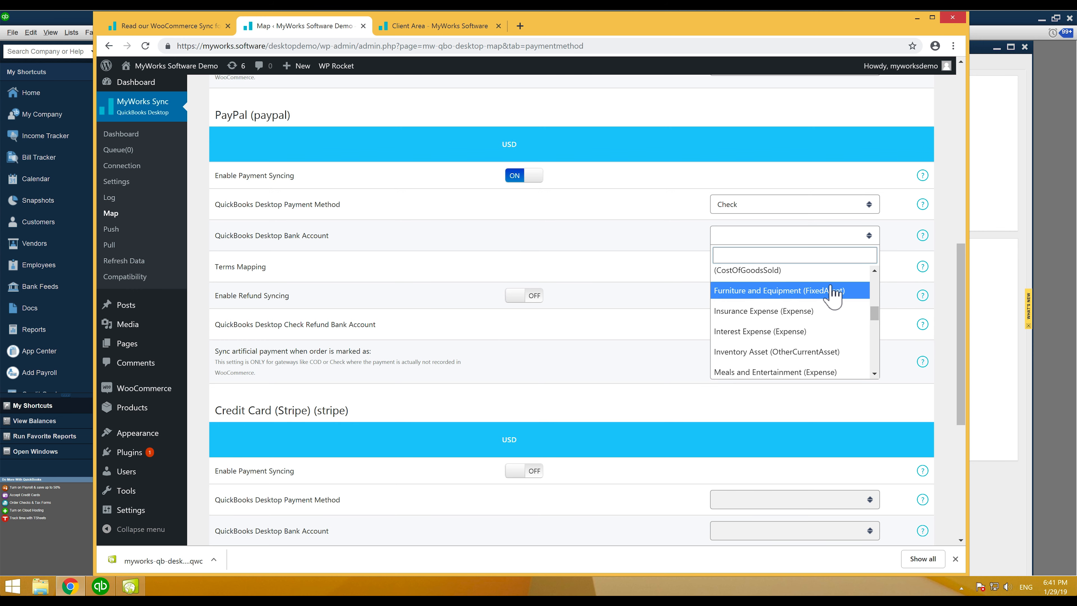
scroll(833, 293, down, 5)
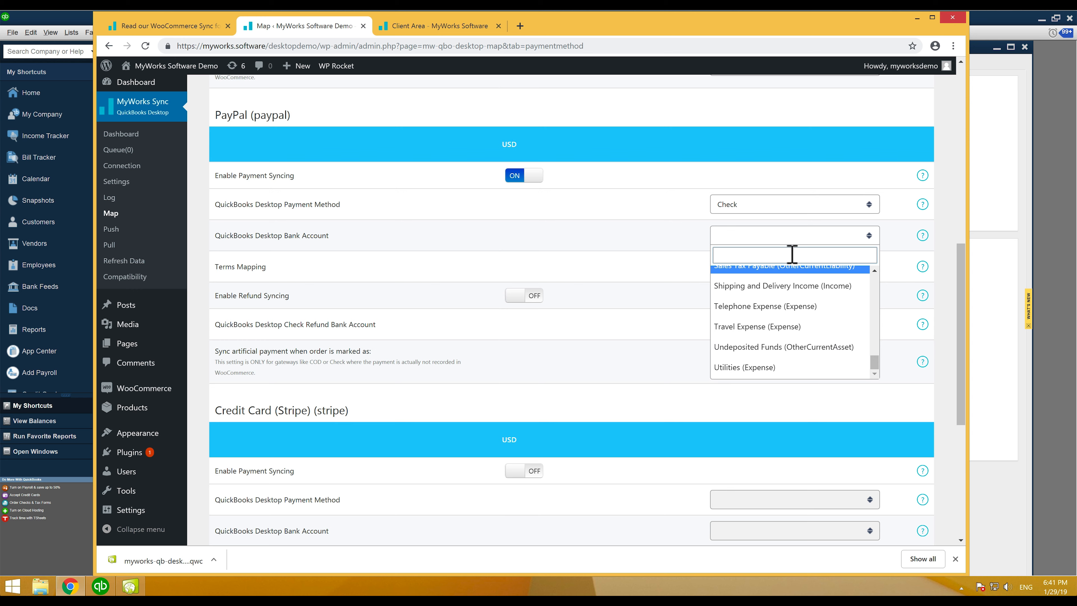
text(bank)
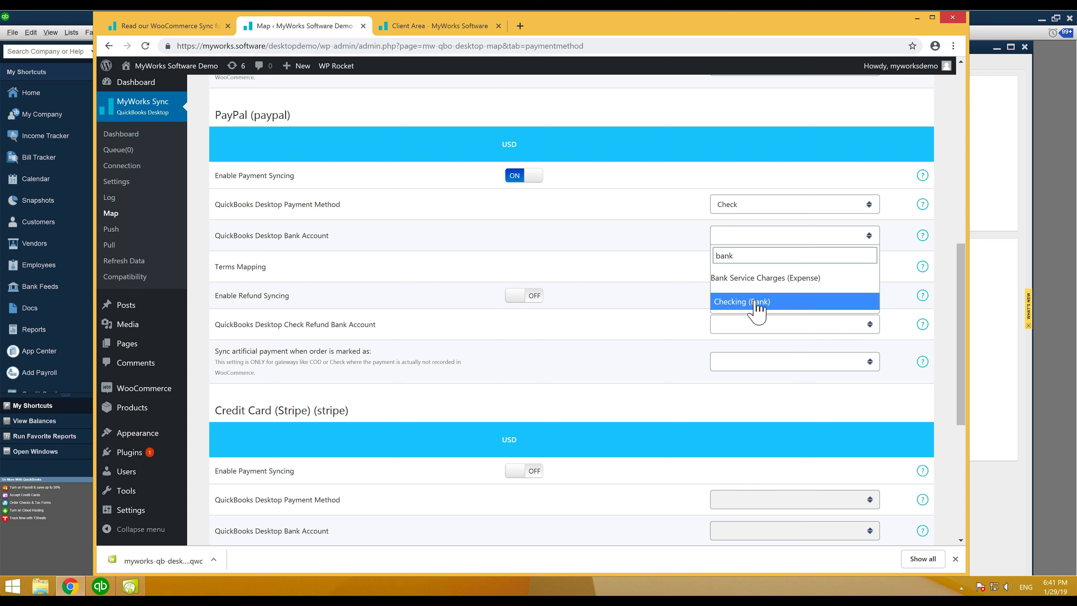
text(undep)
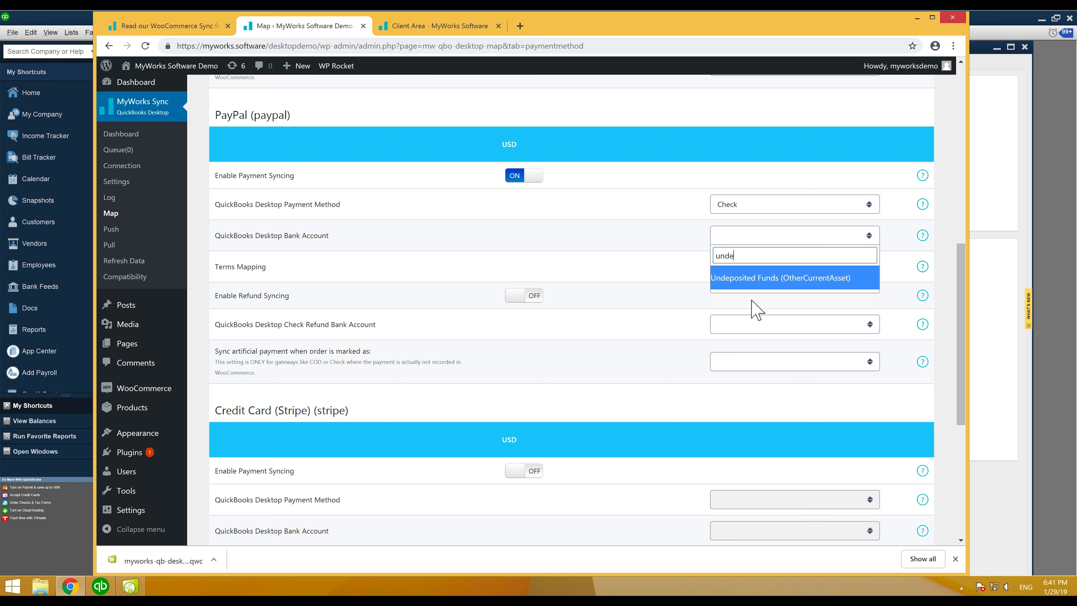
key(Return)
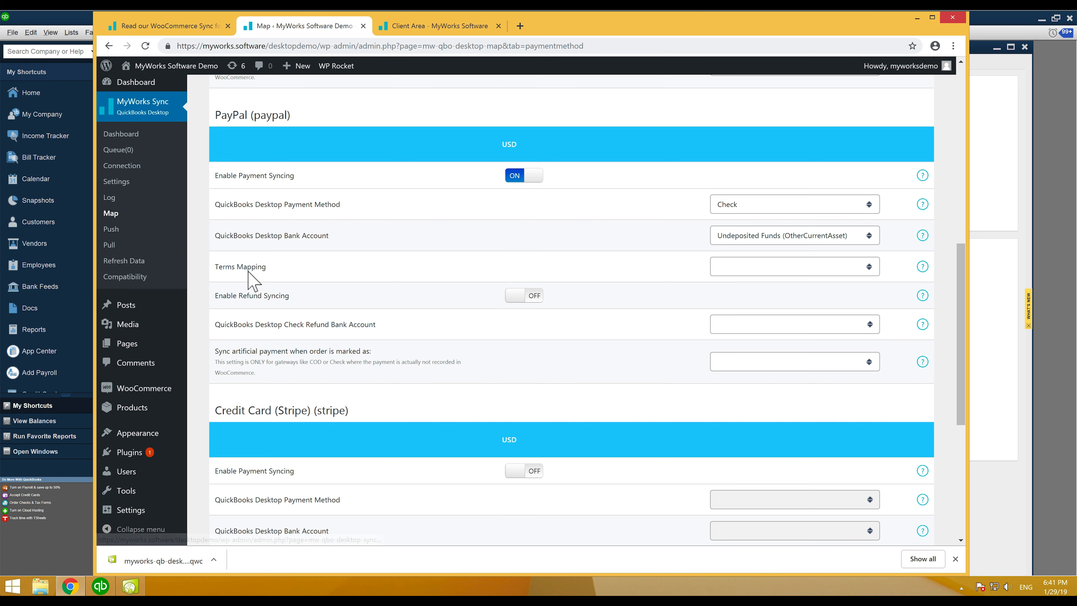
Try Net 30 as PayPal's terms mapping and reset it to blank
click(717, 267)
scroll(753, 336, down, 2)
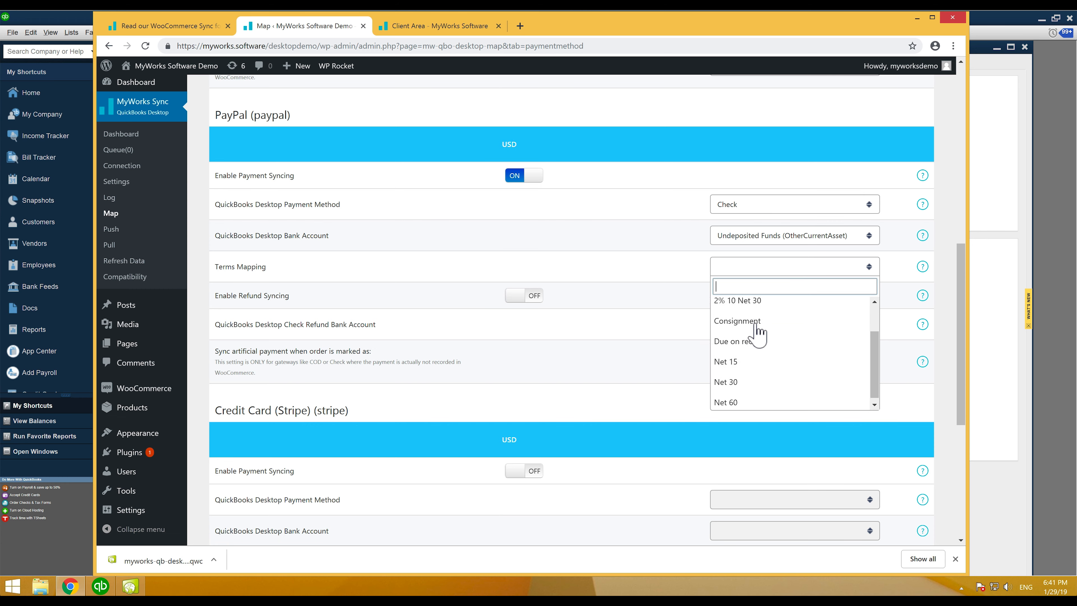
scroll(752, 354, down, 2)
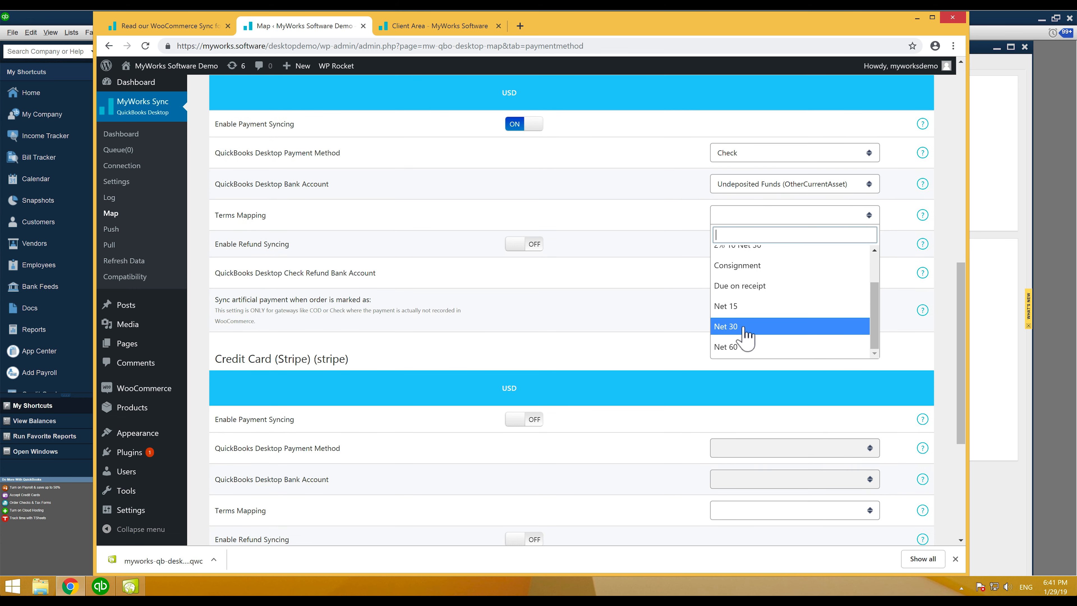
click(746, 334)
click(721, 220)
scroll(742, 279, up, 3)
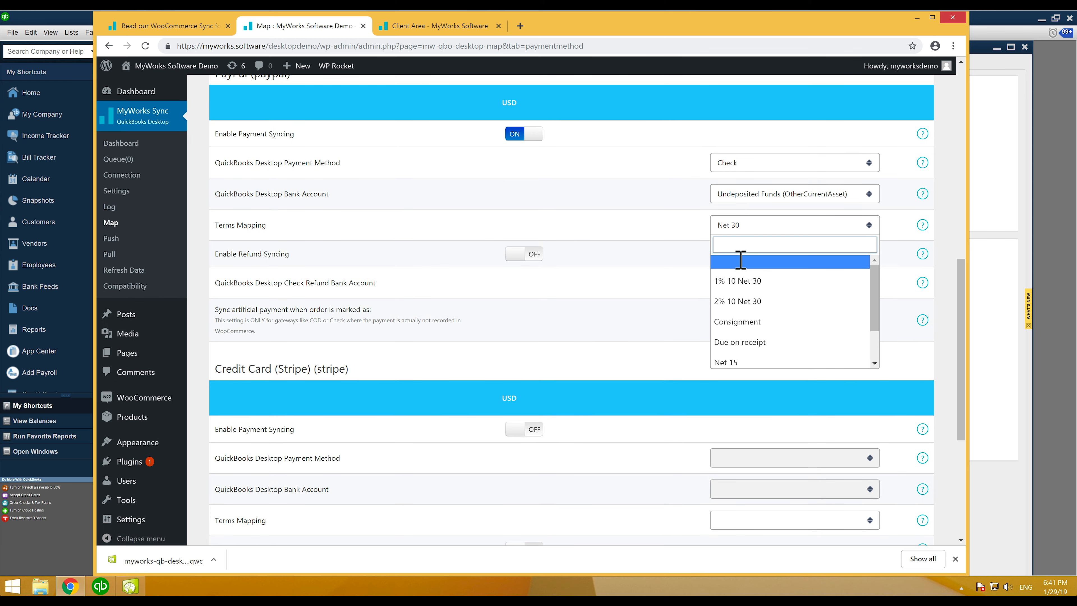
click(743, 257)
Enable payment syncing for Credit Card (Stripe) and map it to the QuickBooks Desktop payment method Visa
scroll(636, 263, down, 5)
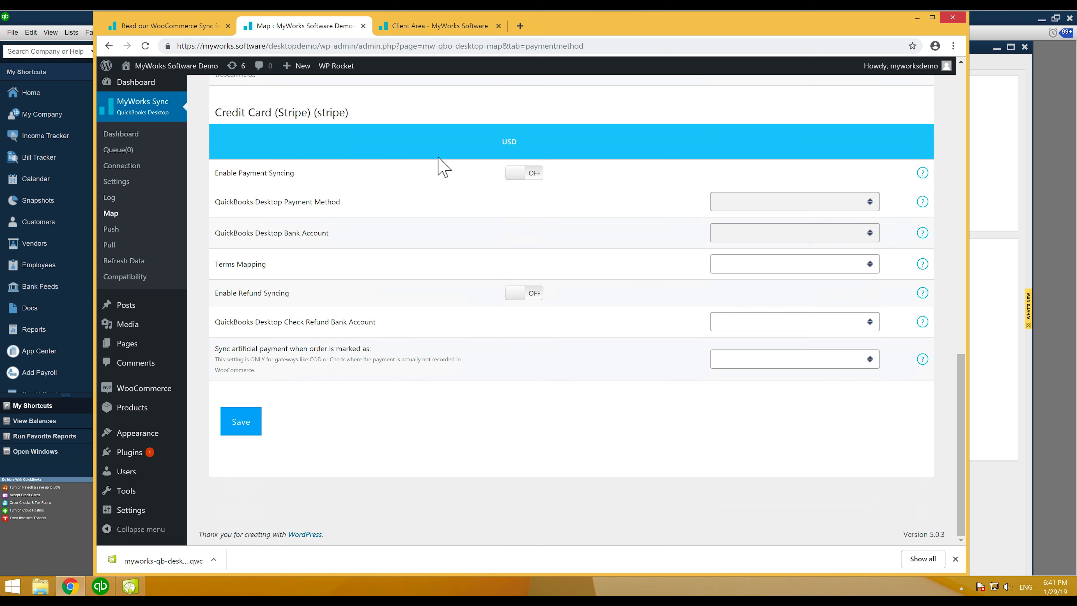
click(526, 174)
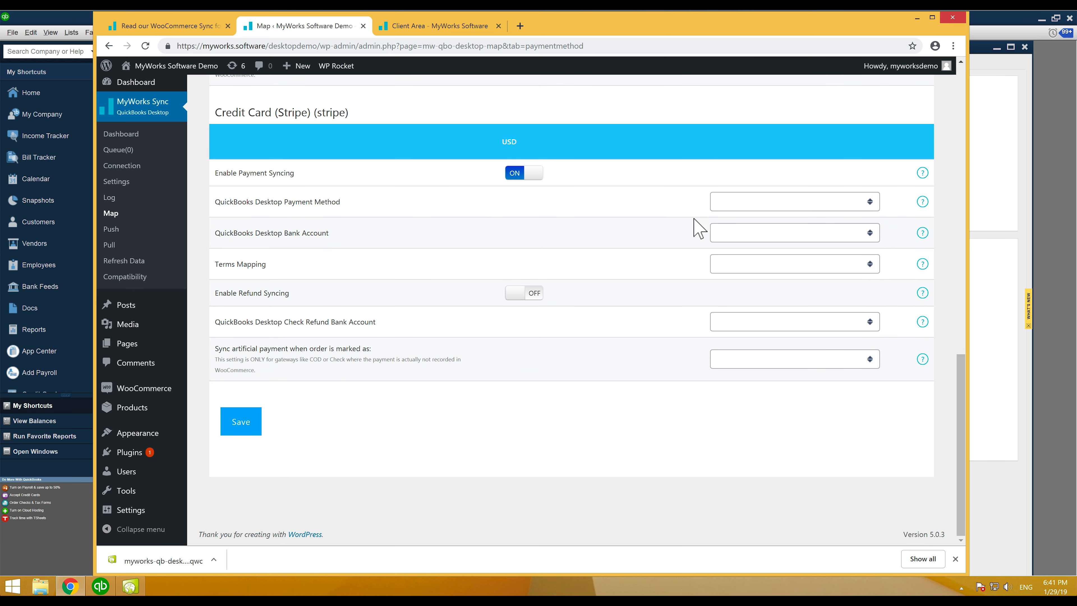
click(749, 206)
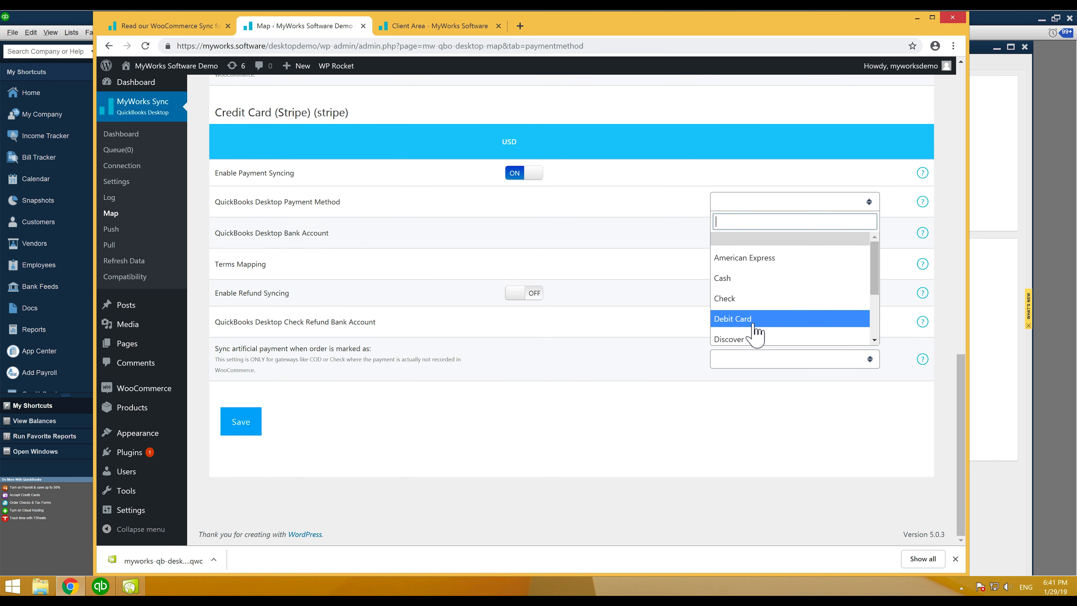
scroll(750, 336, down, 3)
click(749, 335)
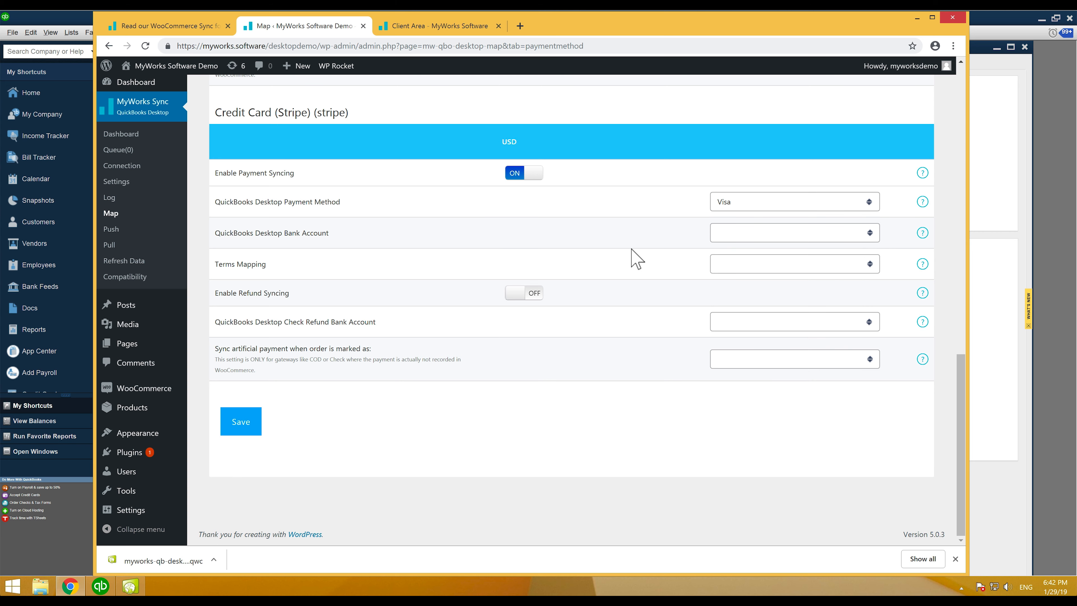
Set Stripe's QuickBooks Desktop bank account to Checking (Bank) and save the payment method mappings
click(737, 236)
text(b)
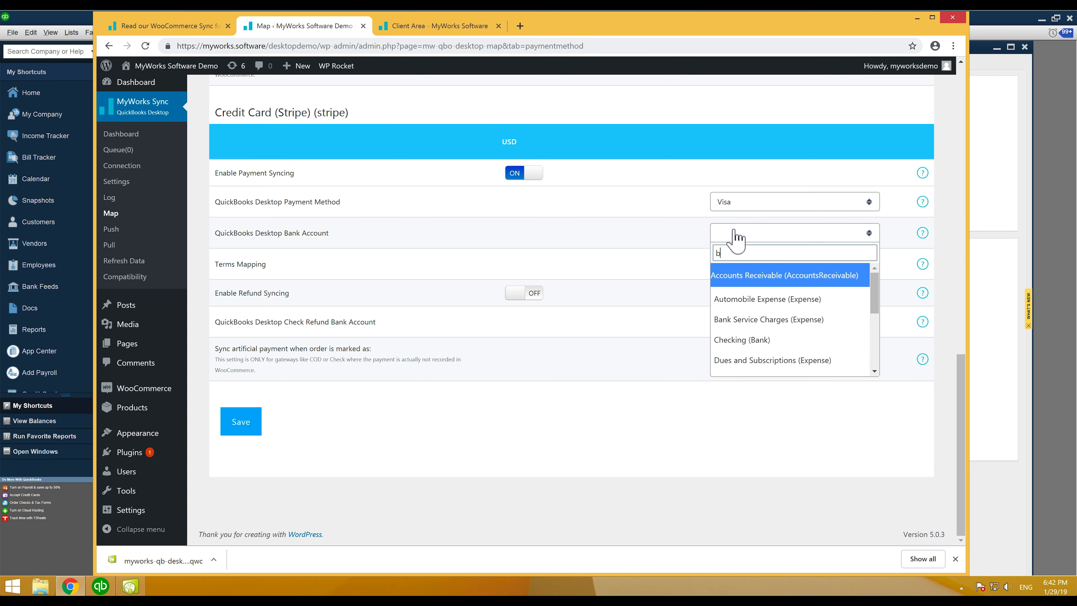
text(ank)
click(740, 299)
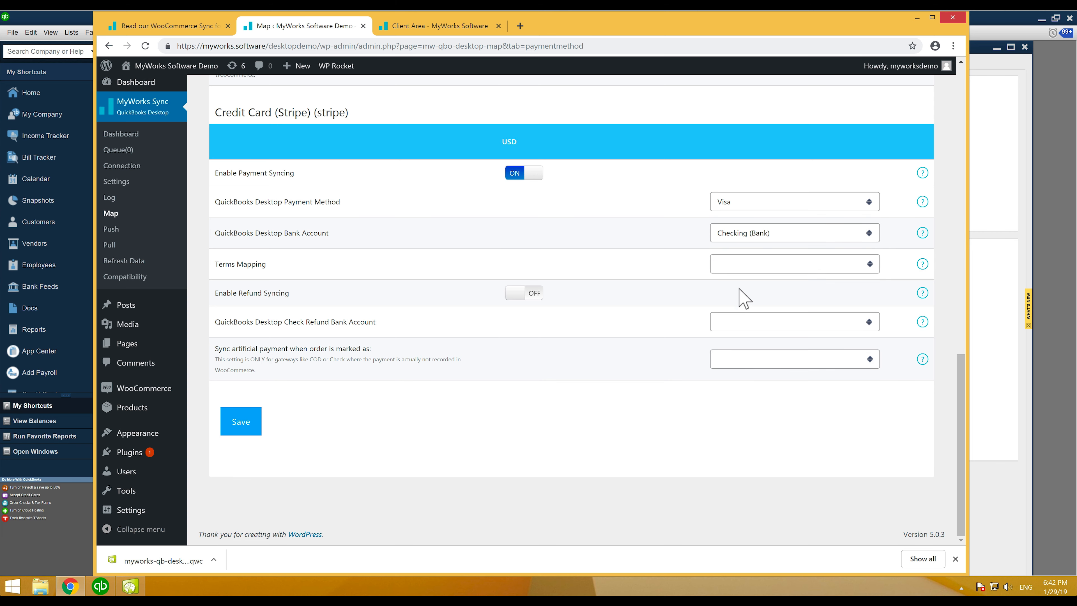
click(240, 423)
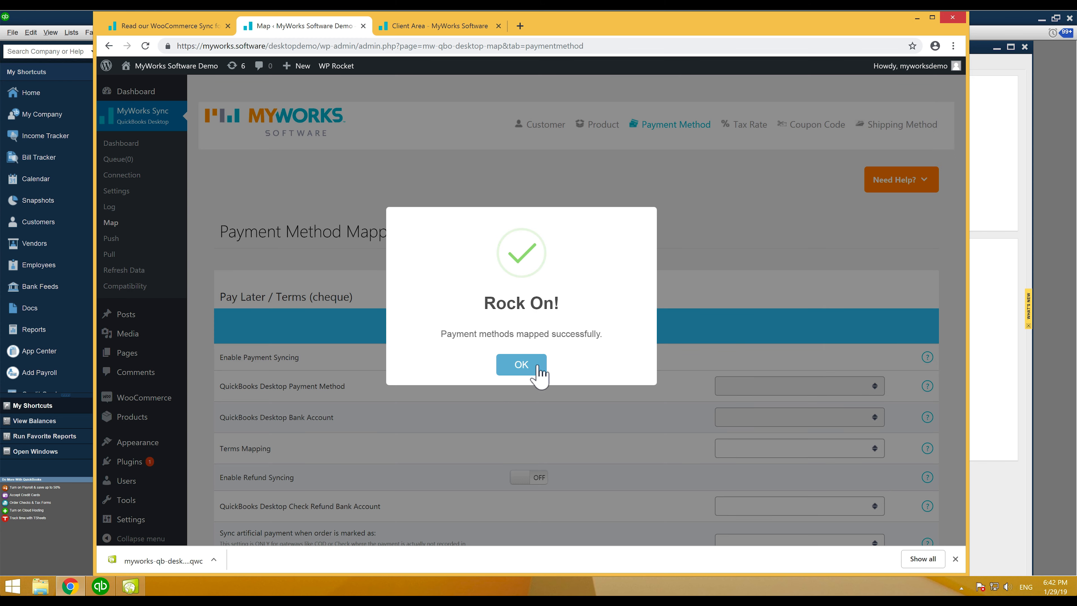
click(536, 366)
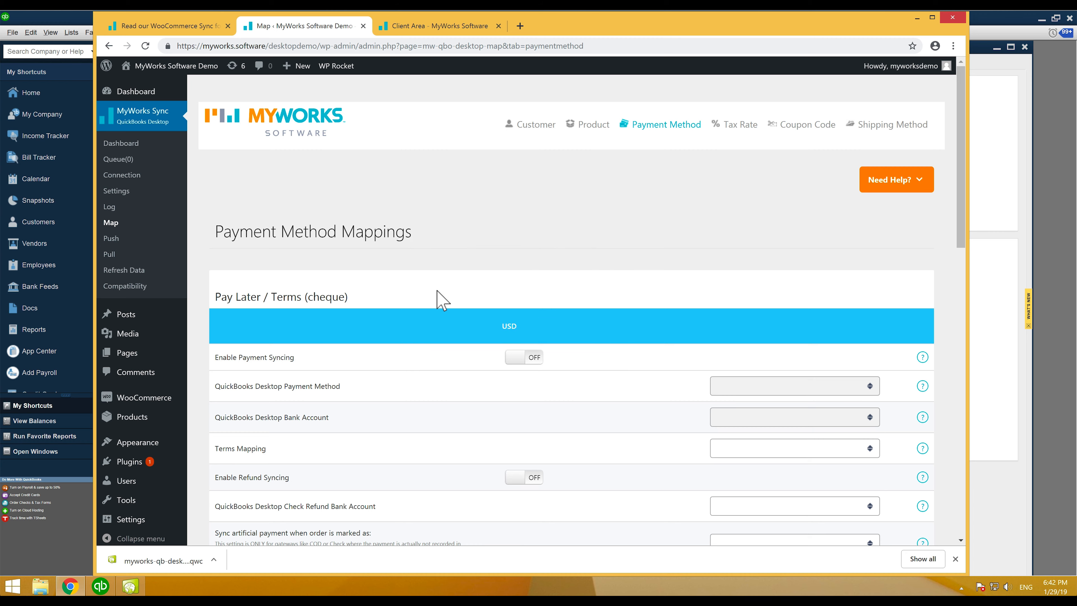
Review the saved payment method and bank account mappings for PayPal and Credit Card (Stripe)
scroll(415, 255, down, 5)
scroll(413, 249, up, 6)
scroll(414, 249, down, 9)
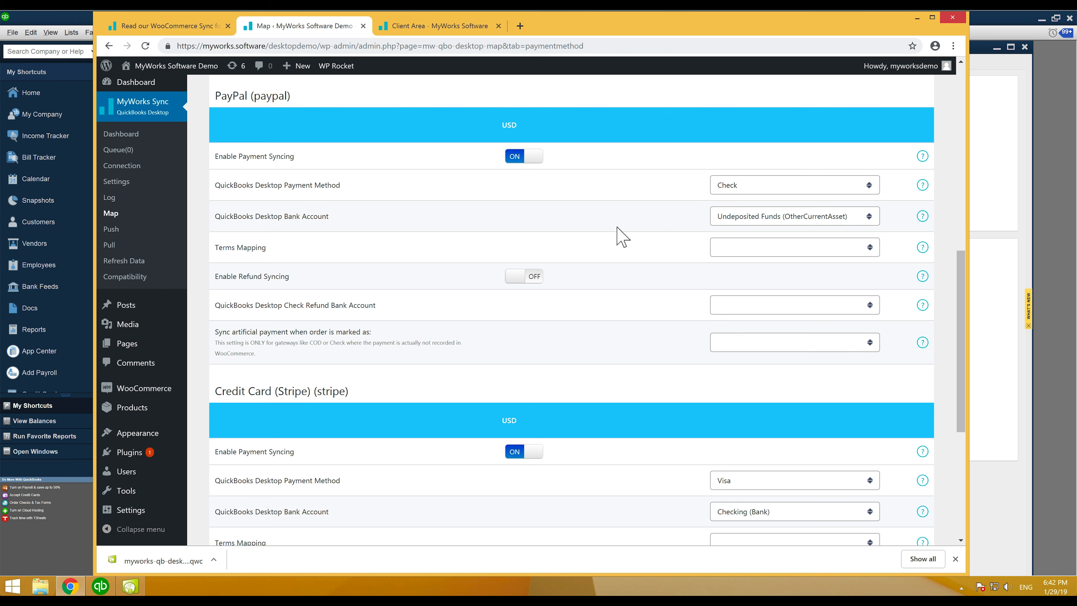
scroll(594, 232, down, 1)
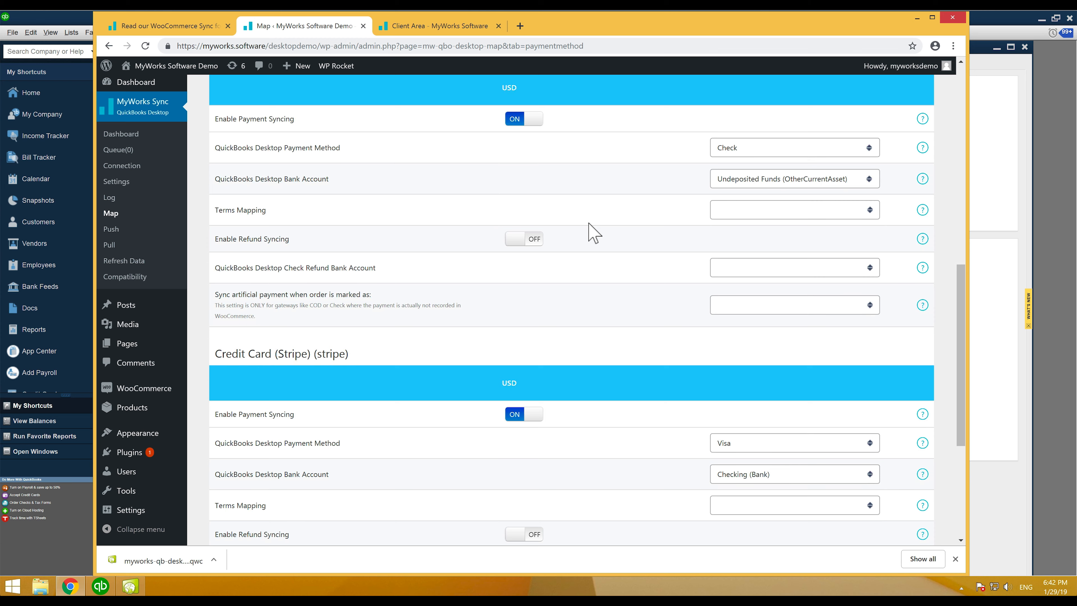
scroll(594, 232, up, 1)
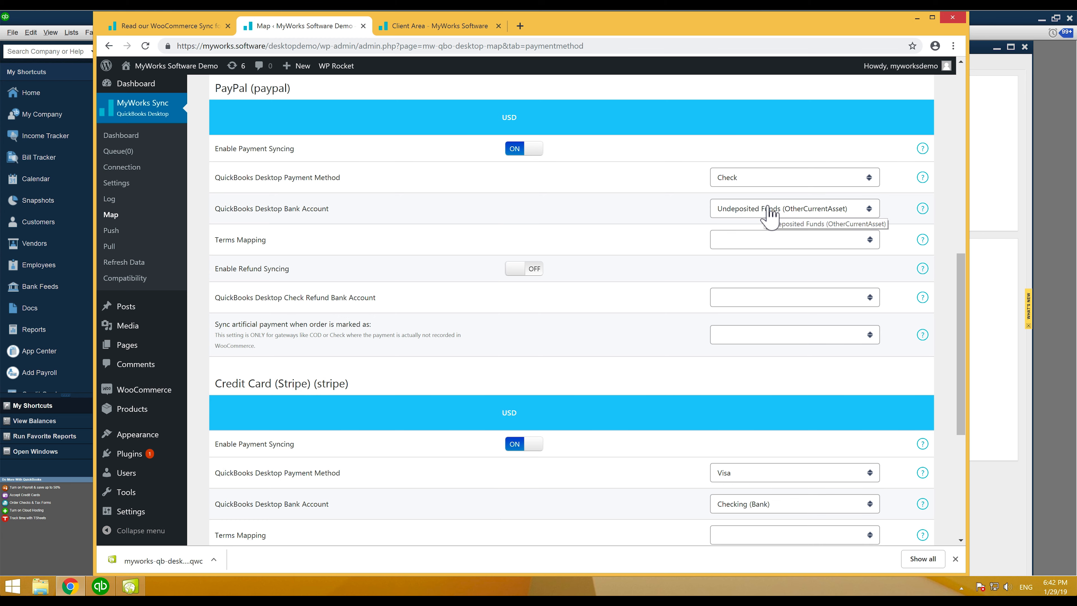
scroll(611, 246, up, 10)
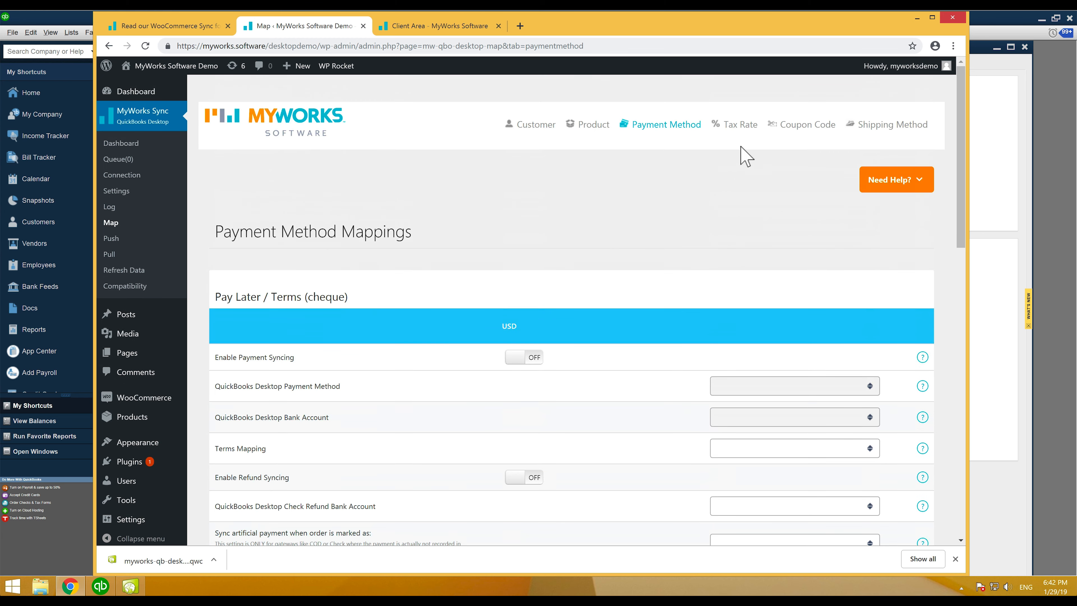
In the tax rate mappings, map the Florida standard rate to the QuickBooks tax Florida State Tax and save
click(738, 129)
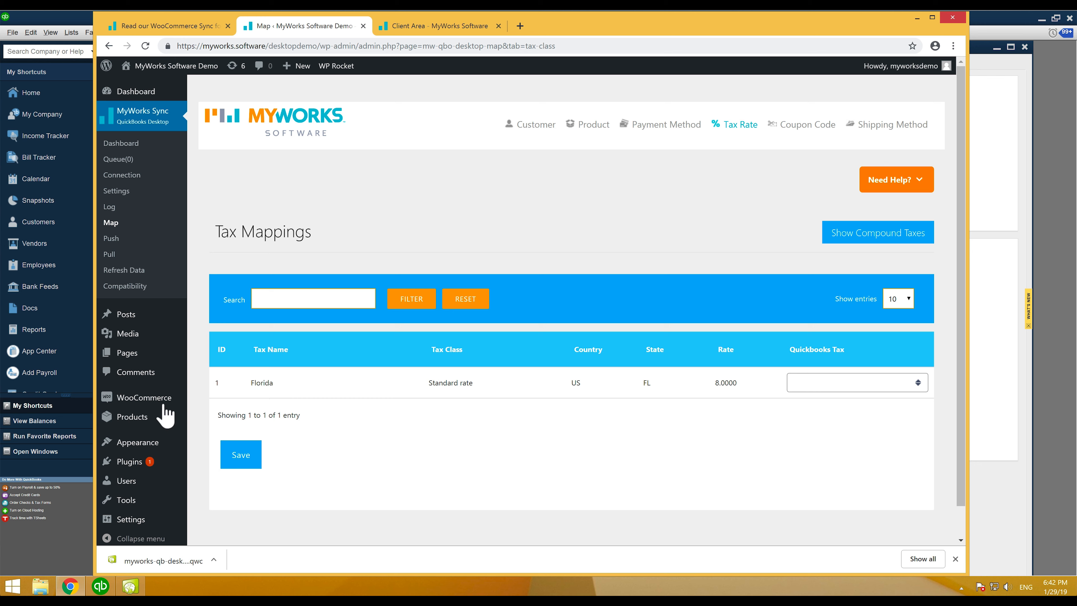
mouse_move(165, 401)
click(798, 390)
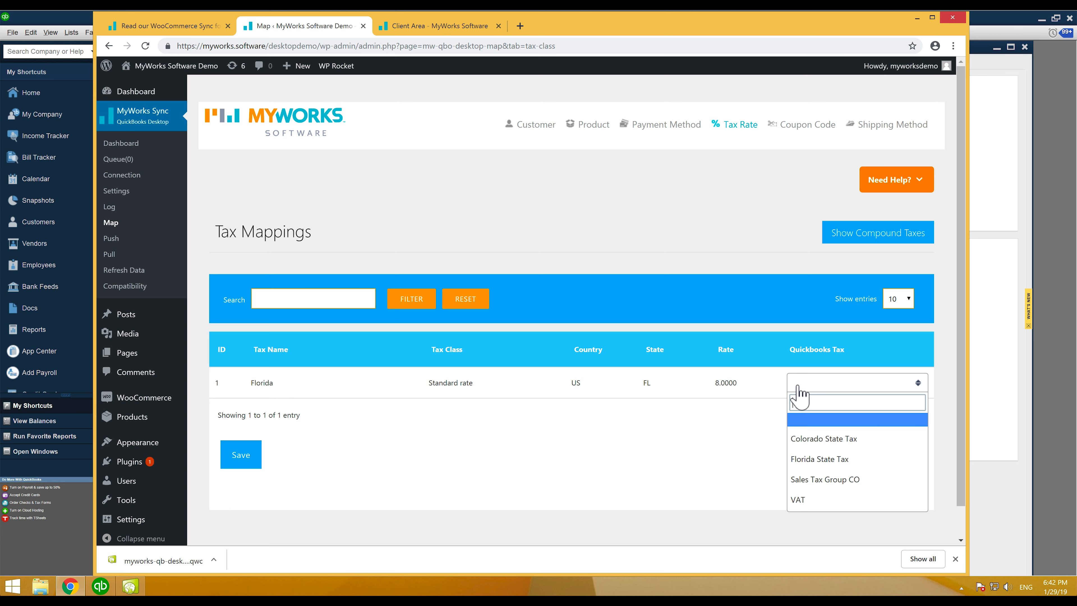
scroll(837, 457, down, 1)
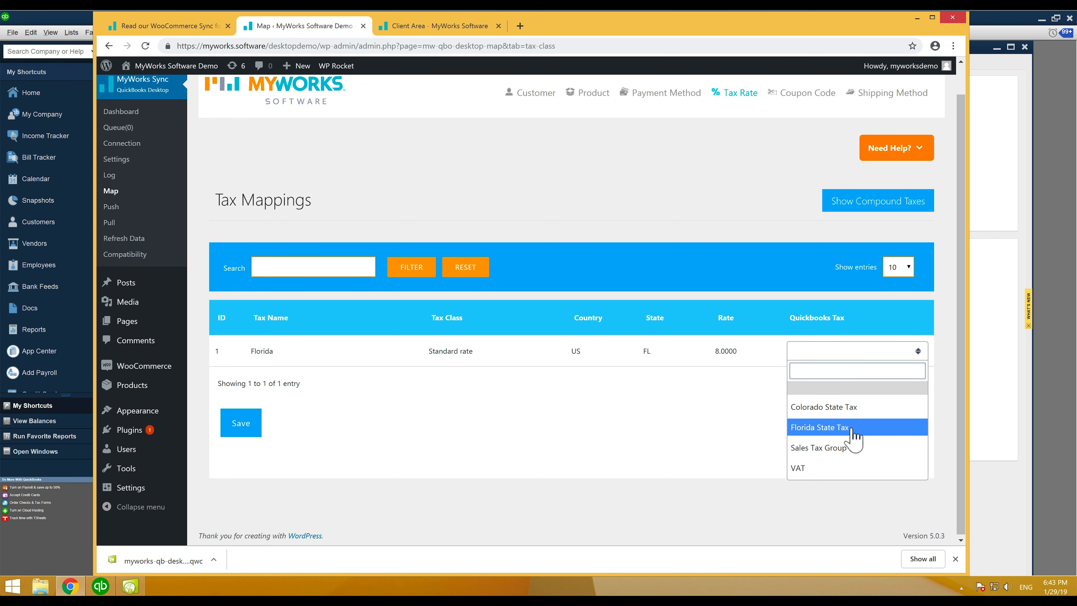
click(835, 429)
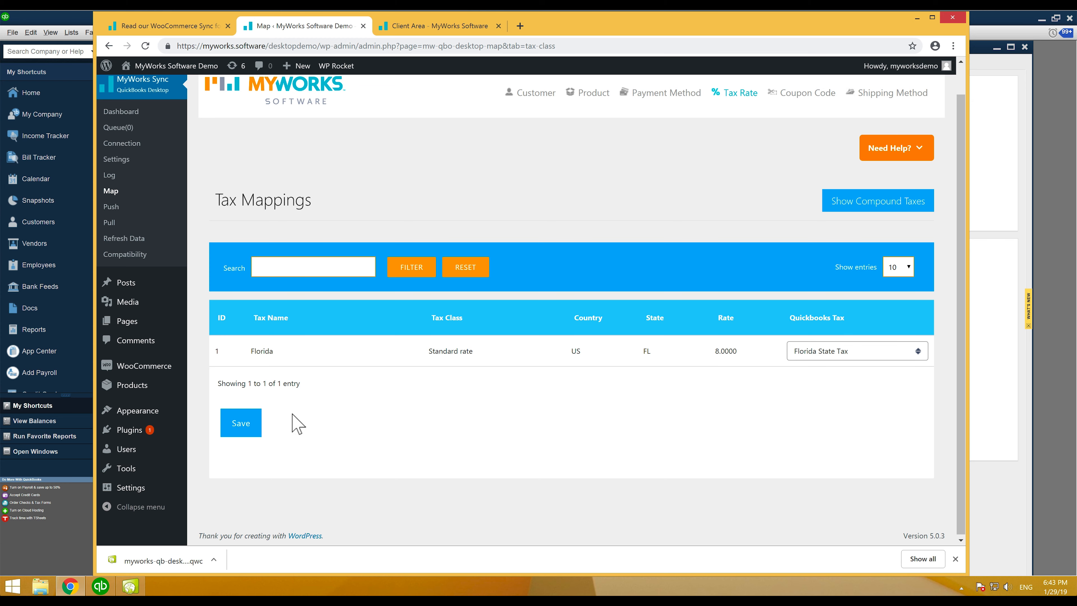
click(230, 427)
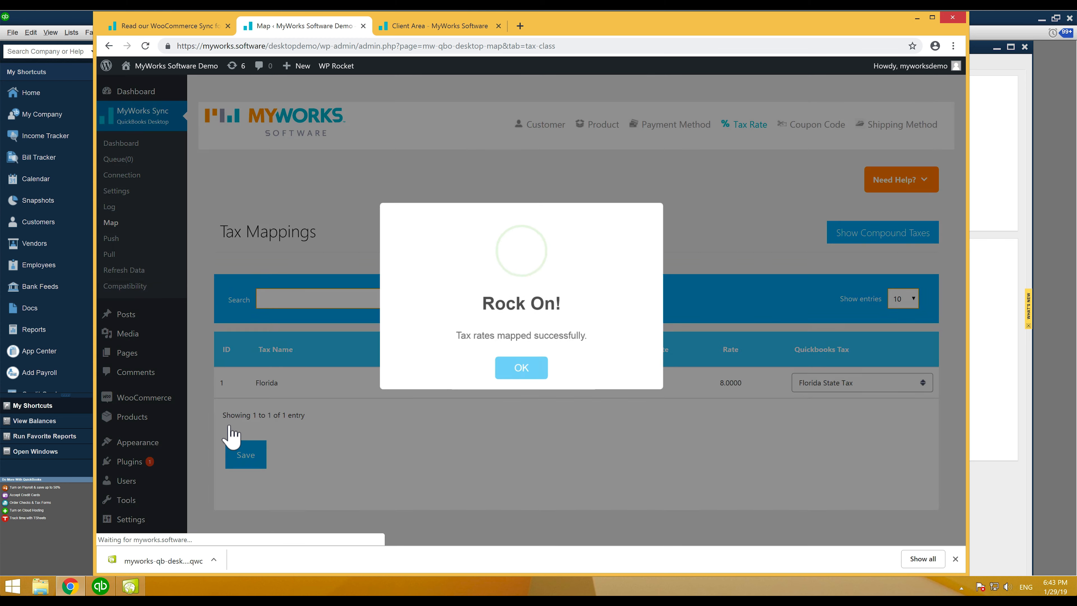
click(522, 367)
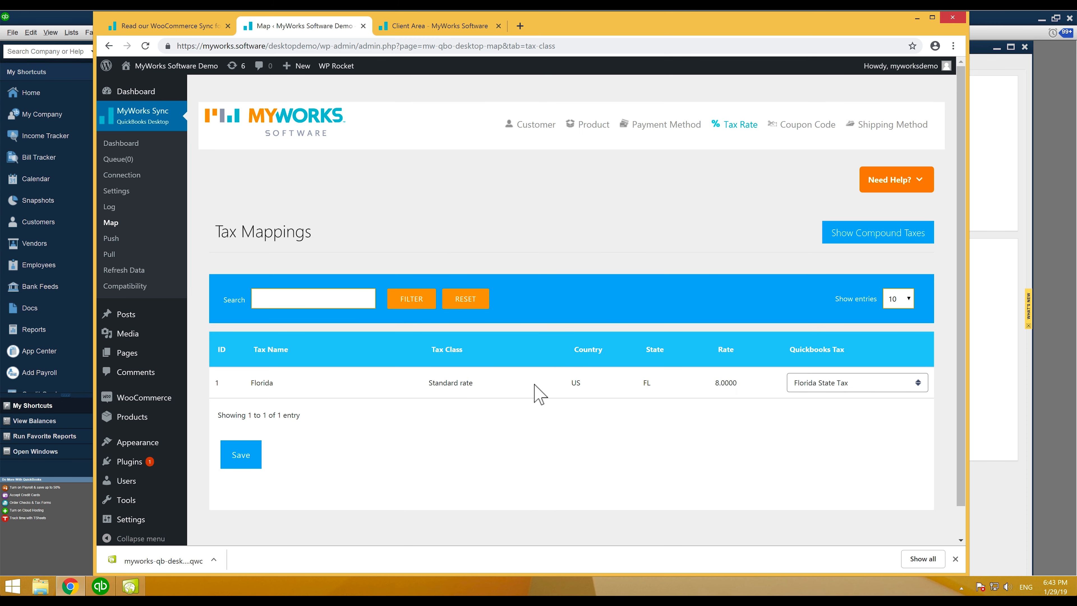
Open the shipping method mappings and look through the QuickBooks products available for the Flat rate method
scroll(454, 391, down, 1)
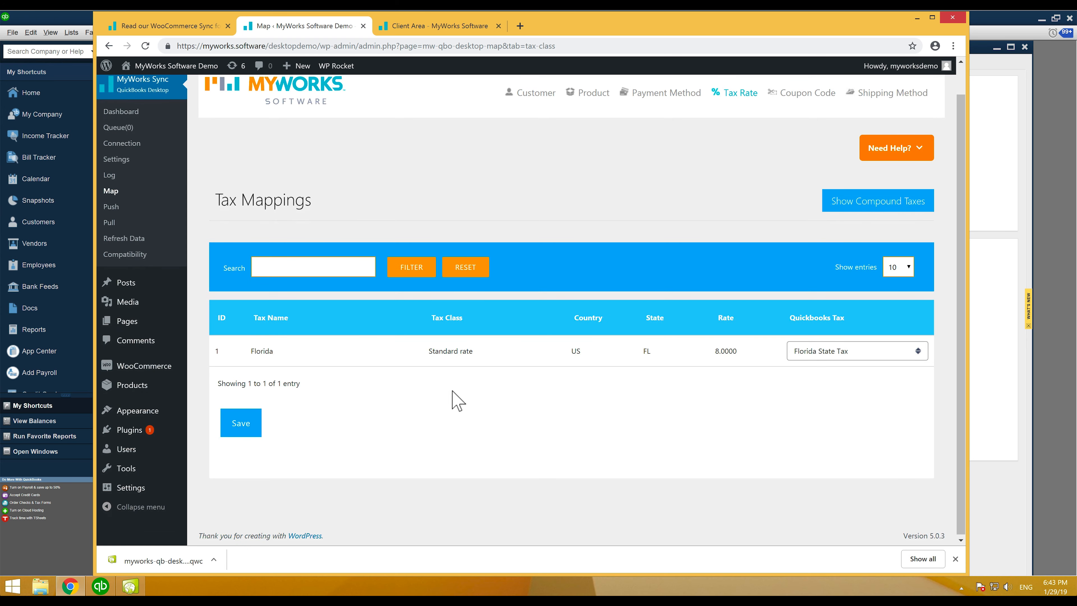
scroll(456, 369, up, 1)
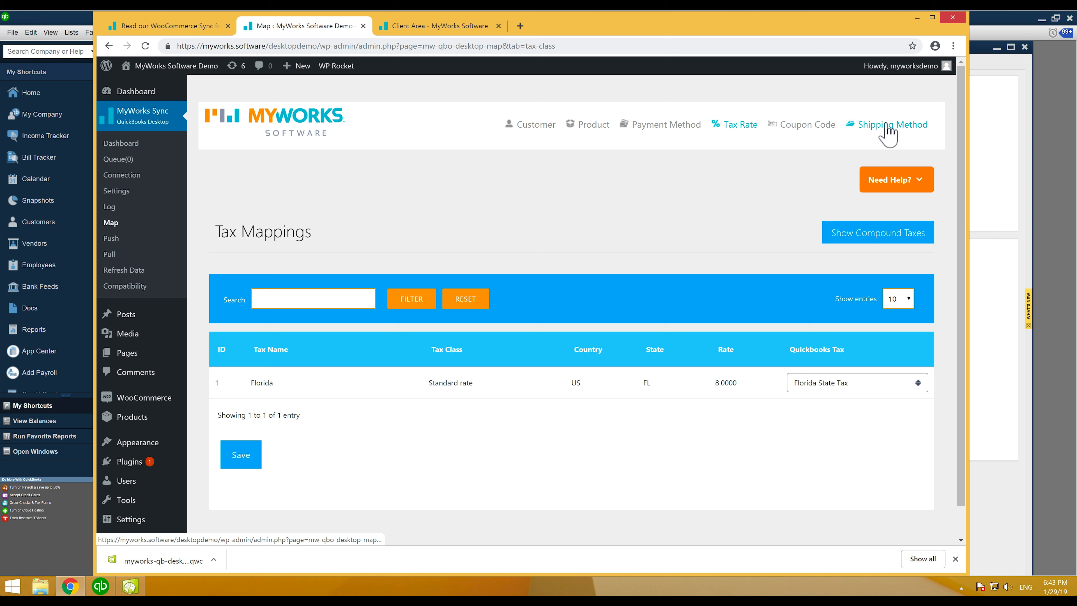
click(854, 128)
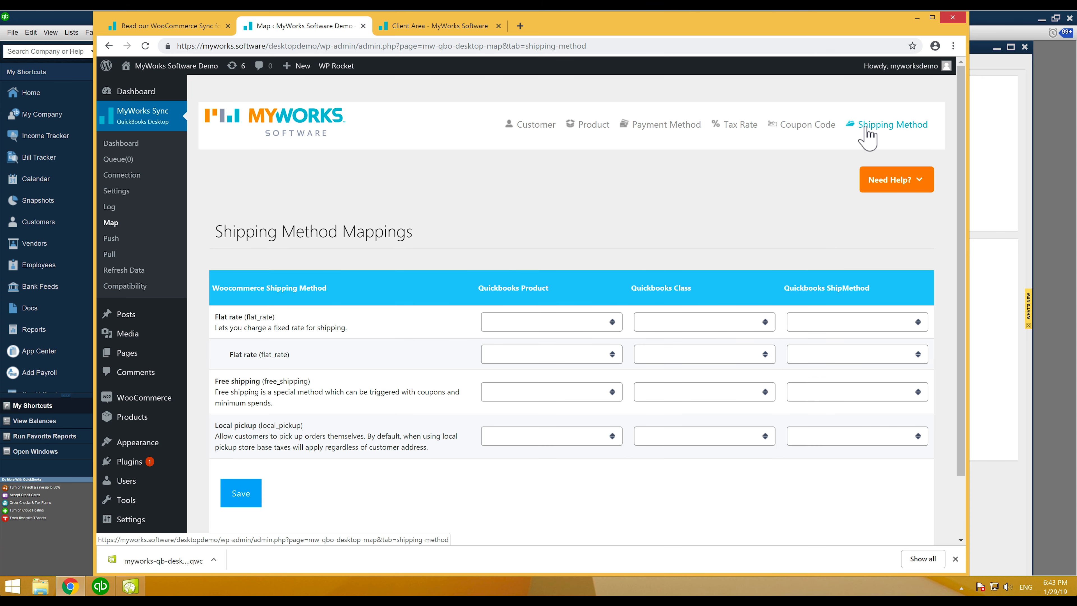
click(536, 326)
scroll(530, 390, down, 3)
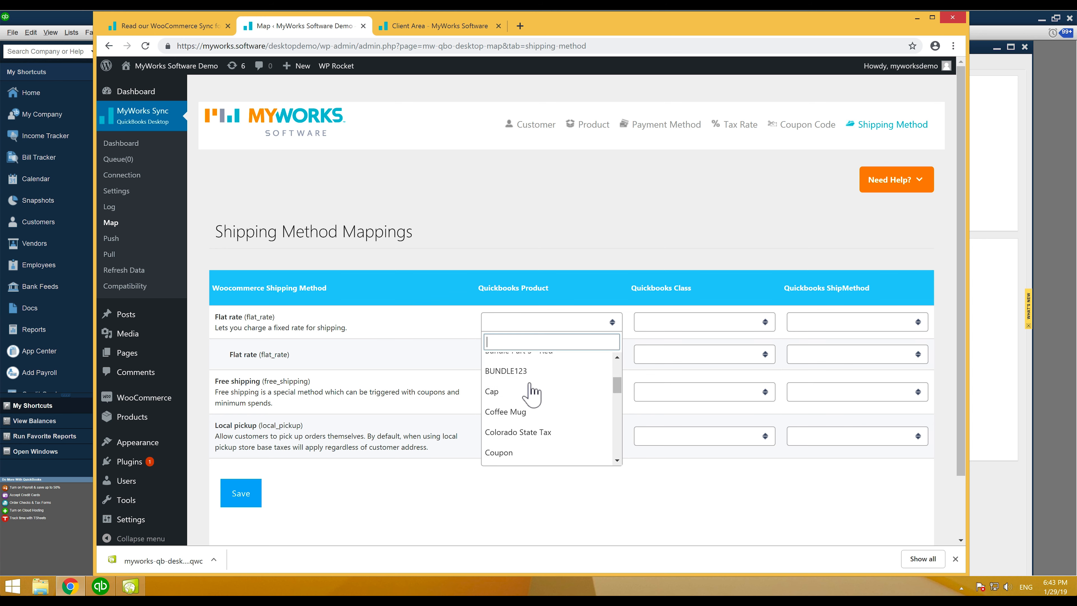
scroll(530, 392, down, 1)
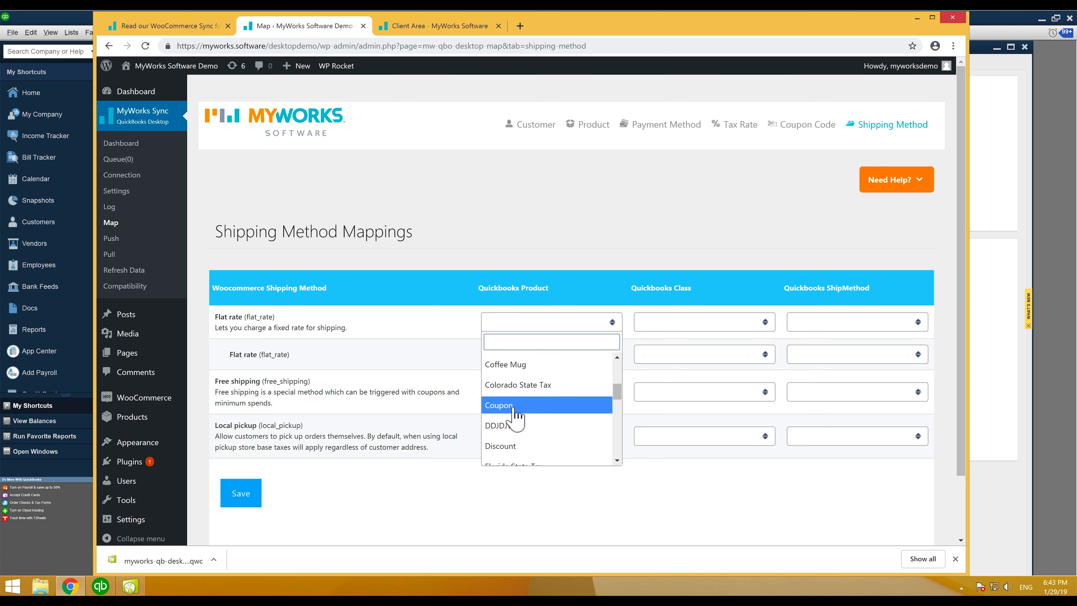
scroll(513, 408, down, 4)
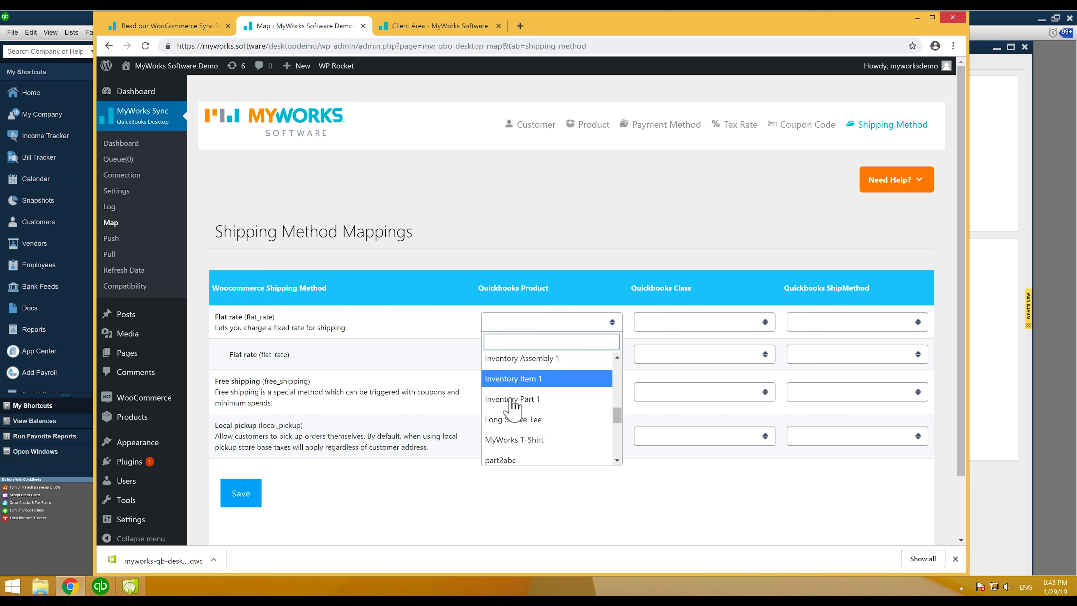
scroll(512, 403, down, 6)
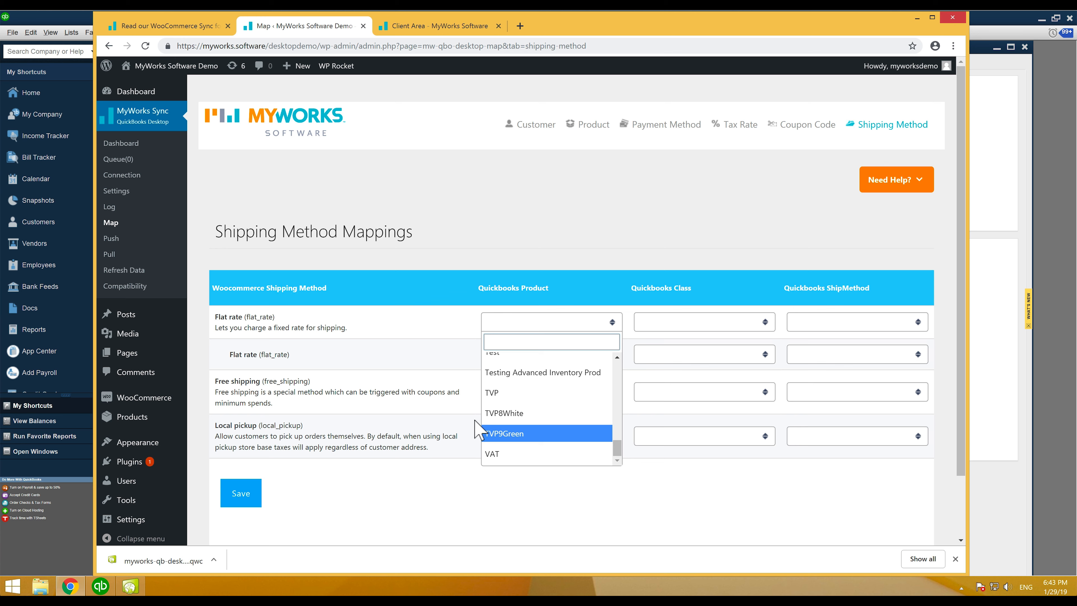
scroll(517, 424, up, 2)
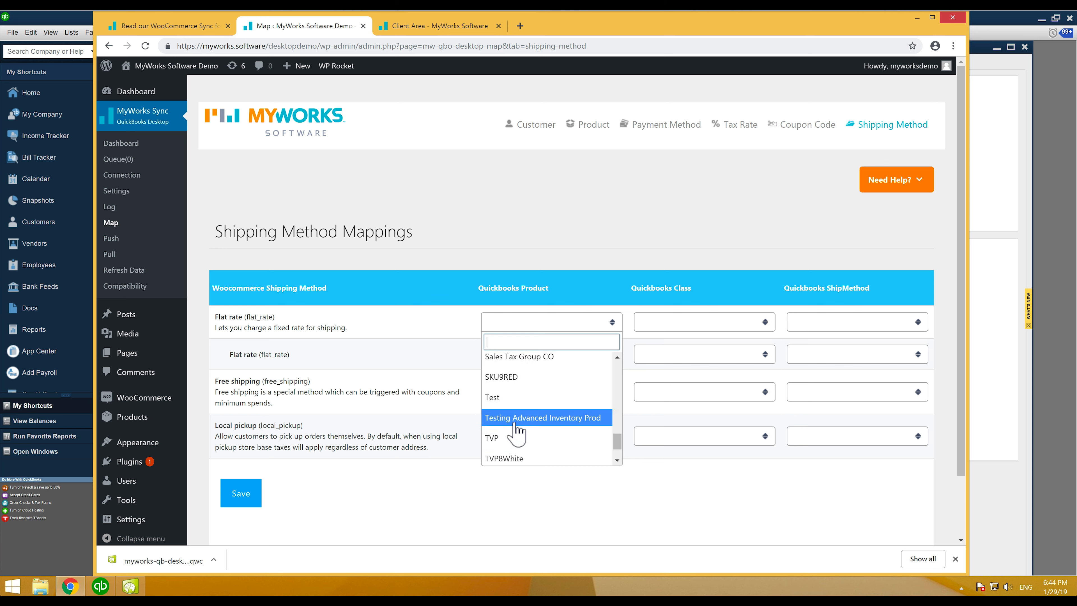
View the coupon code mappings, and open the MyWorks Sync default settings
click(824, 124)
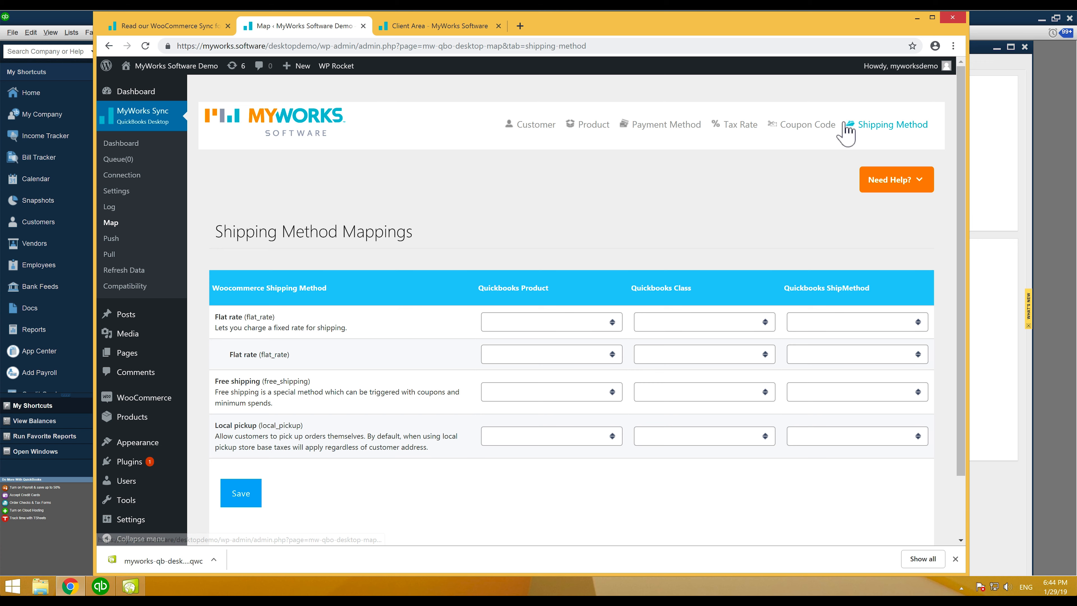
click(821, 127)
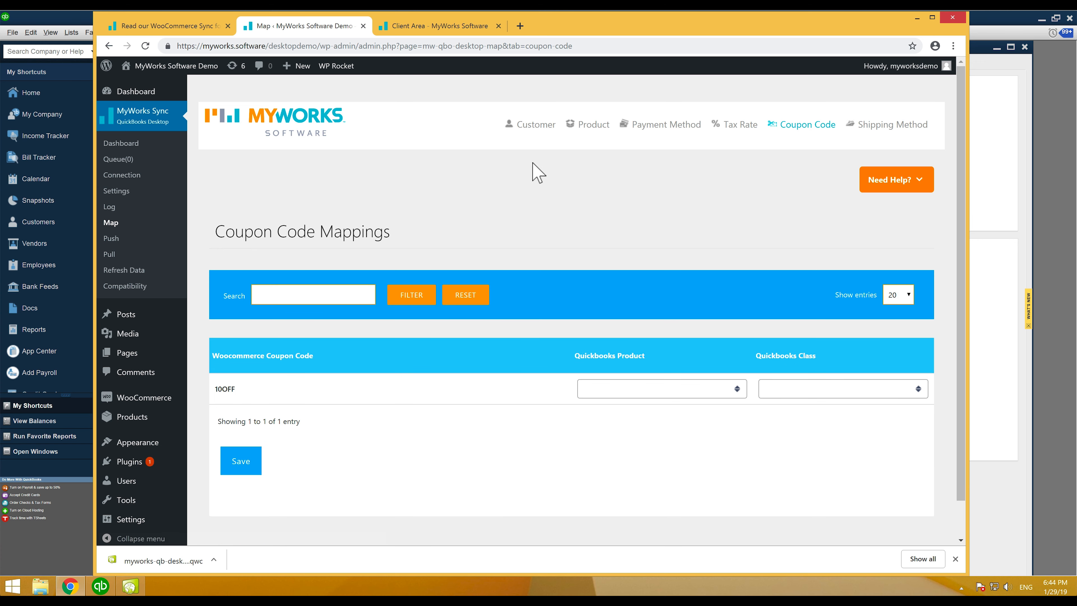
click(723, 135)
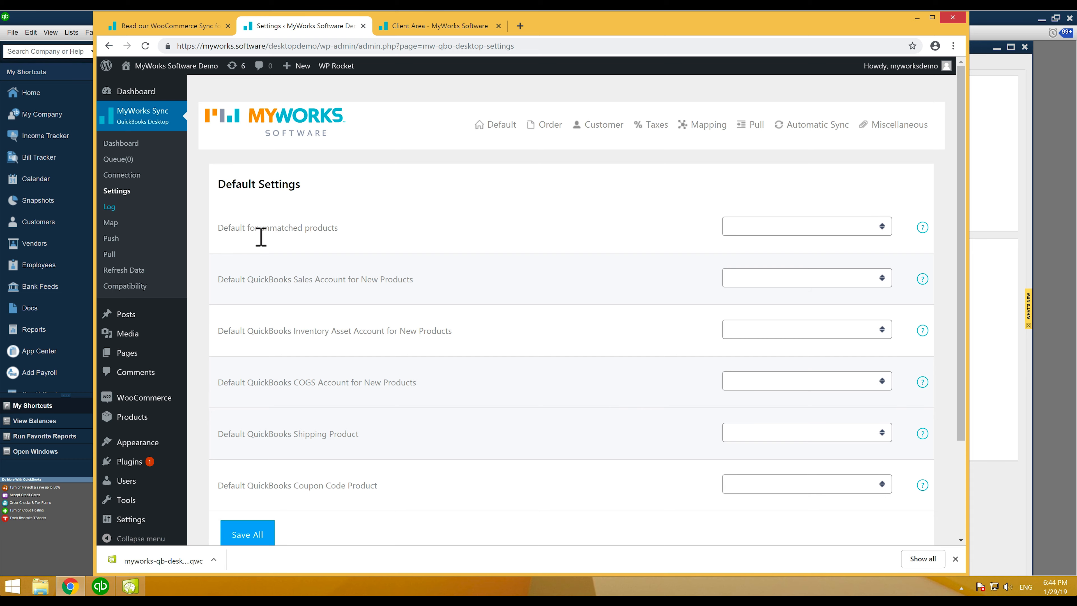
Set the default QuickBooks shipping product to Test
scroll(264, 241, down, 3)
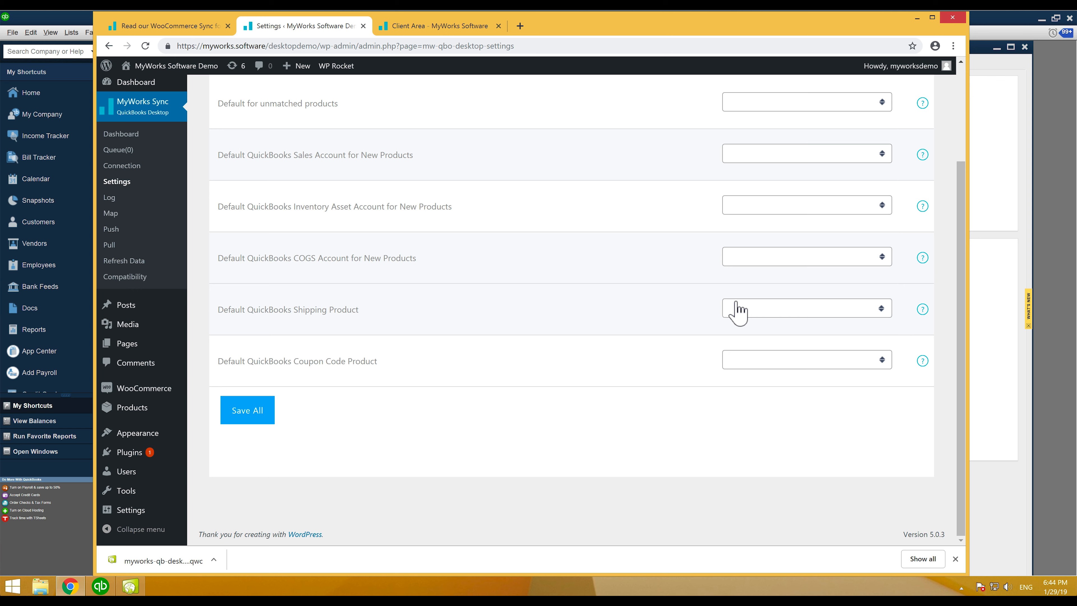
click(753, 306)
text(shi)
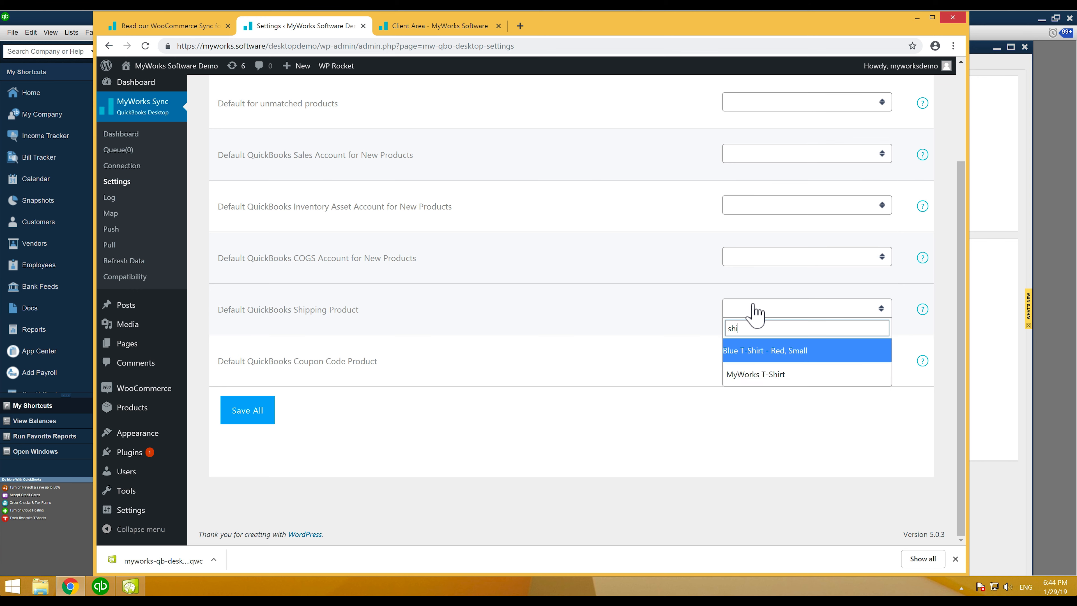
key(BackSpace)
key(BackSpace)
key(BackSpace)
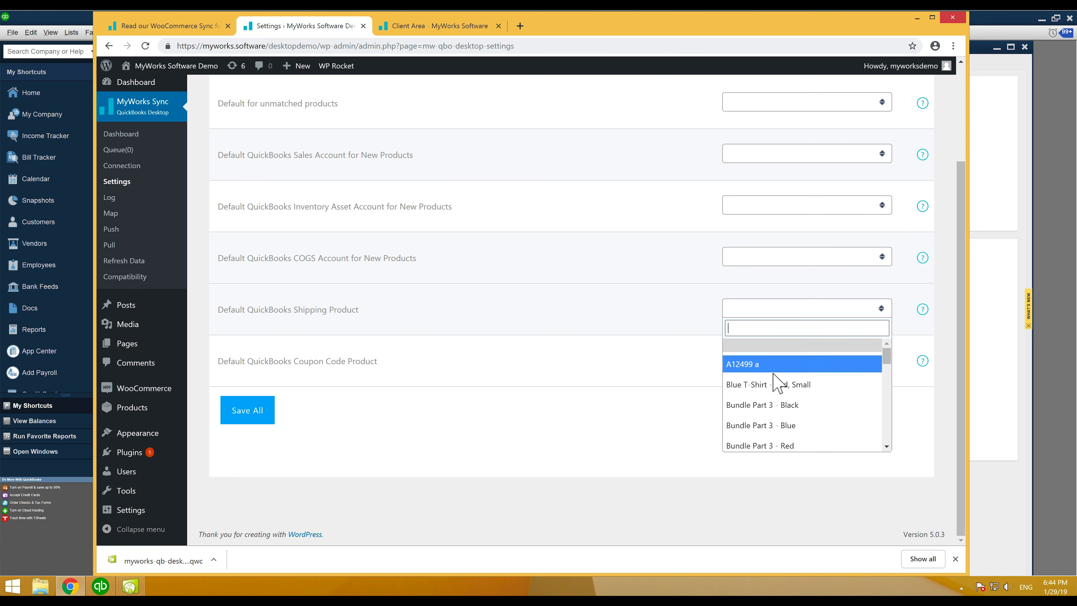
scroll(772, 382, down, 6)
scroll(770, 381, down, 8)
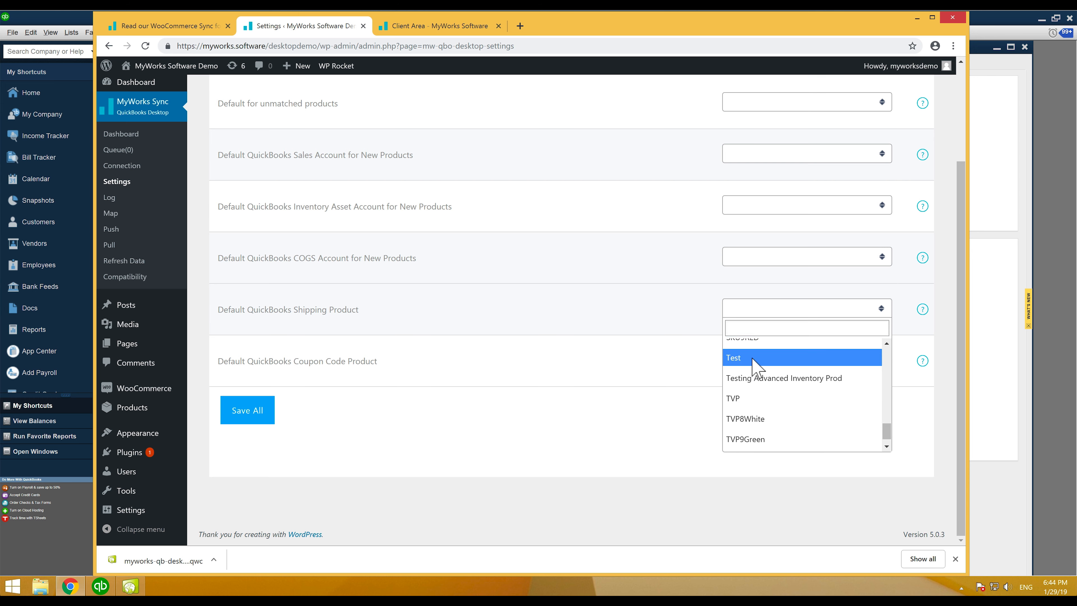
click(757, 358)
Set the default QuickBooks coupon code product to Discount
drag(220, 365, 345, 363)
drag(347, 362, 353, 362)
click(746, 364)
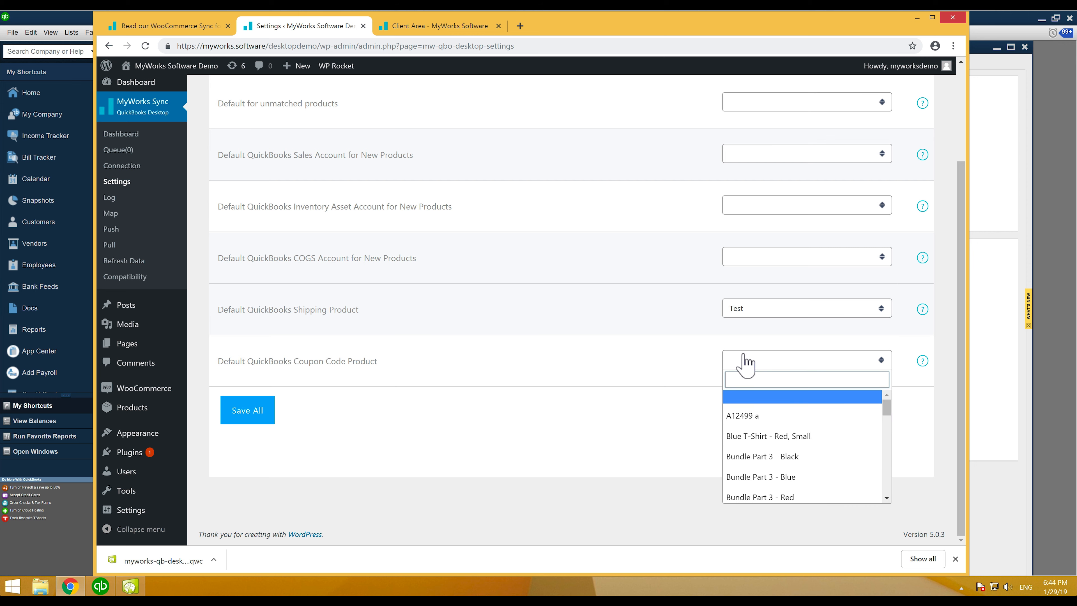
text(di)
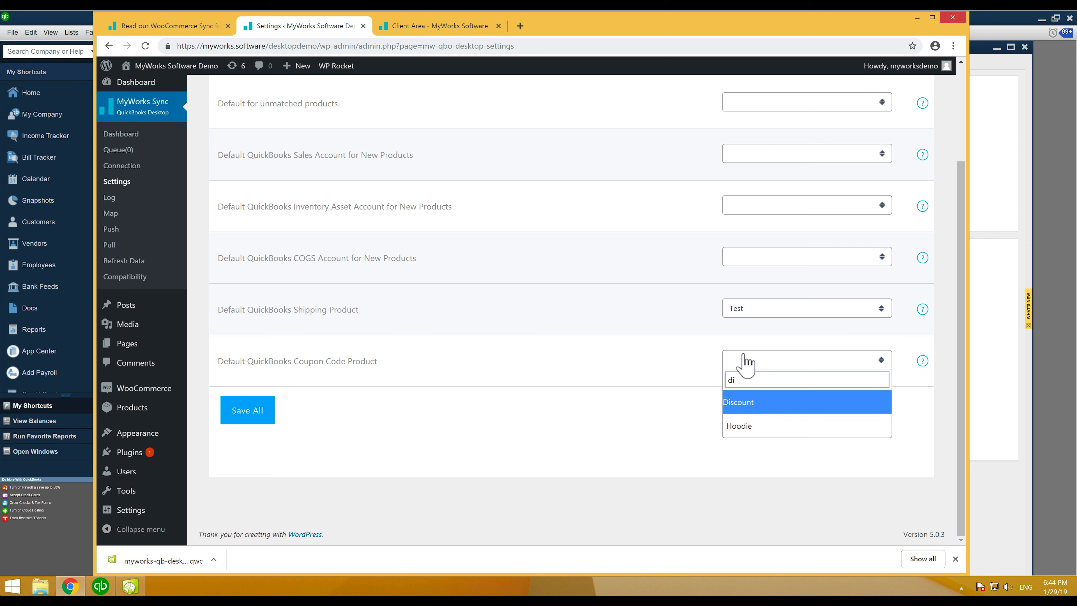
click(753, 402)
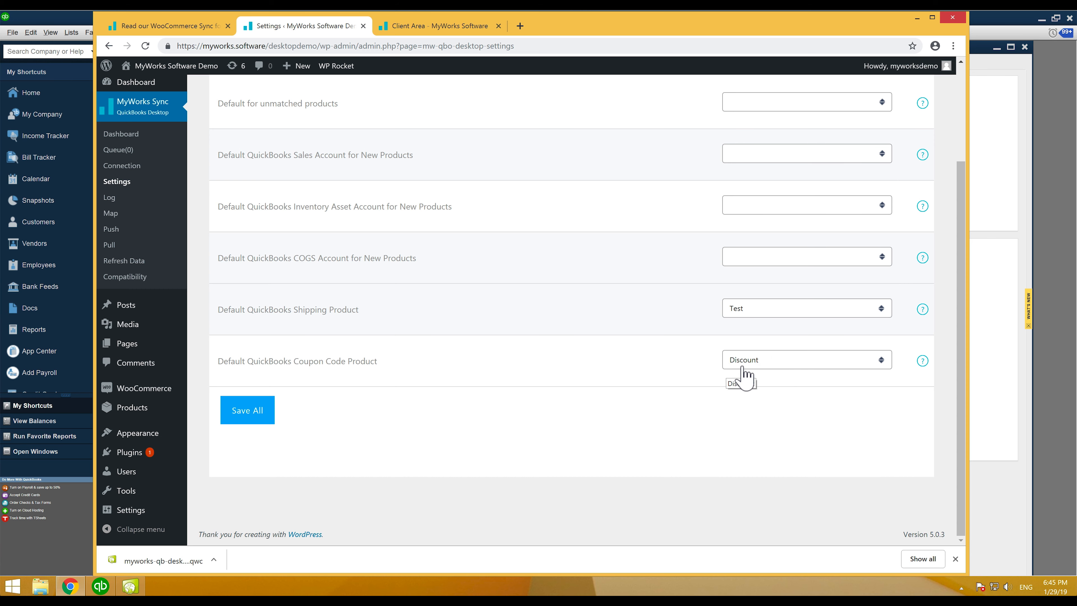
Choose Test as the default QuickBooks product for unmatched products
scroll(740, 380, up, 3)
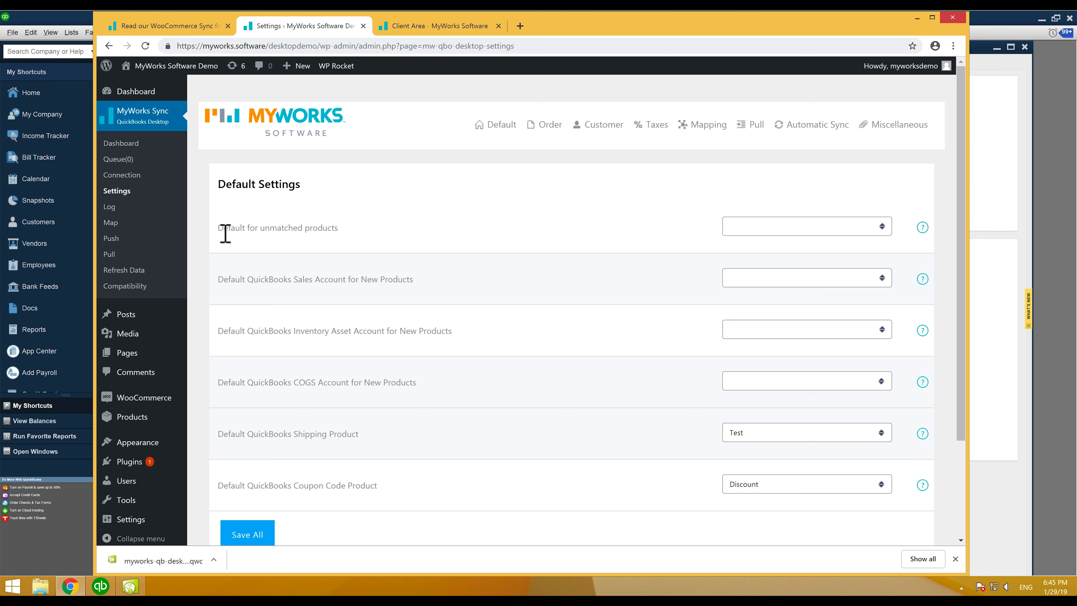
drag(219, 234, 241, 235)
click(336, 230)
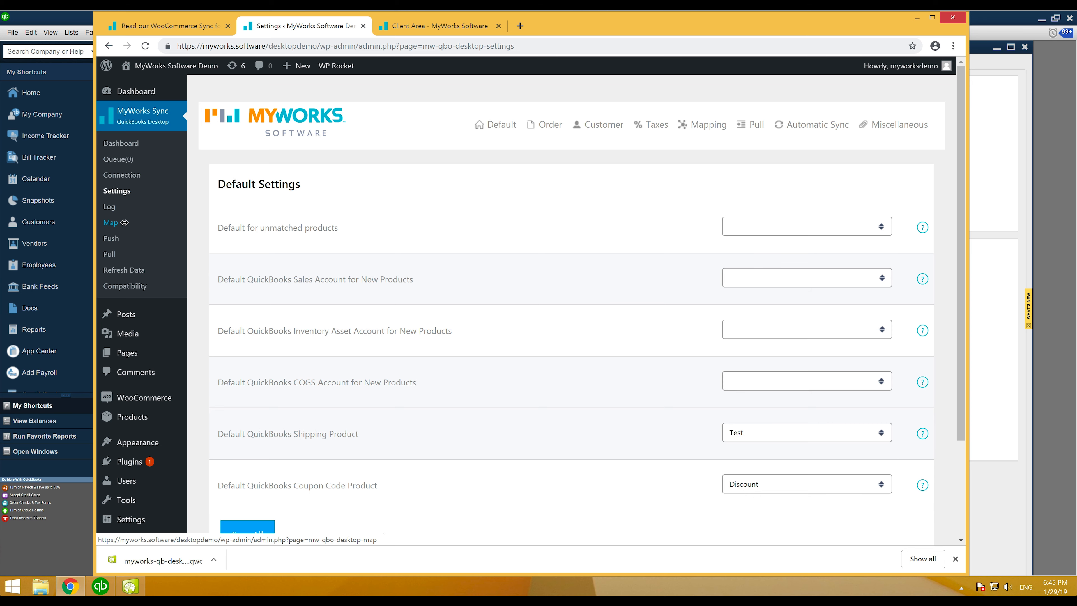
click(818, 226)
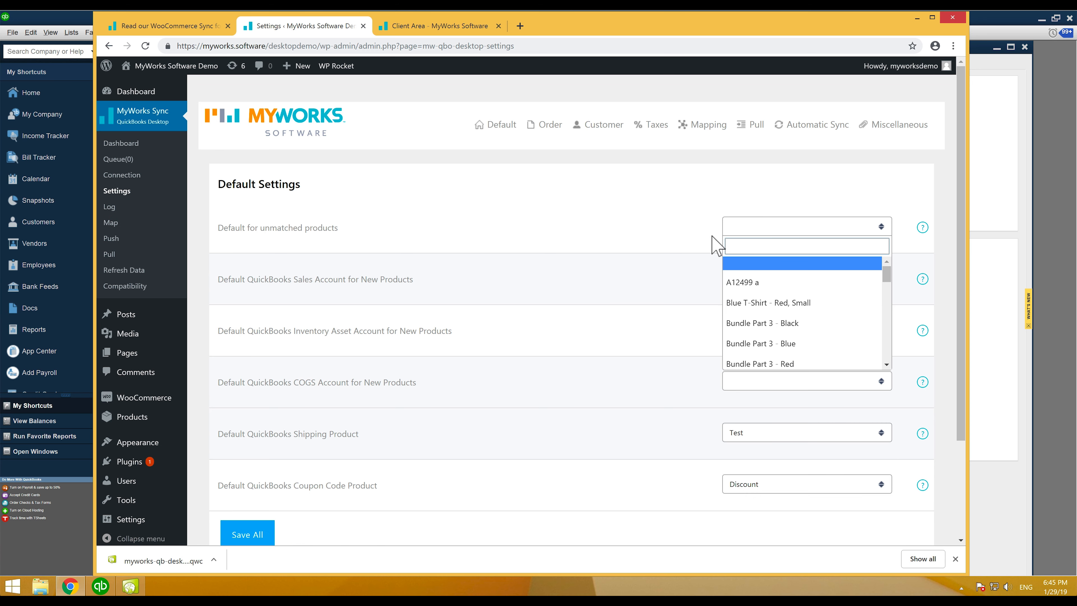
scroll(780, 308, down, 12)
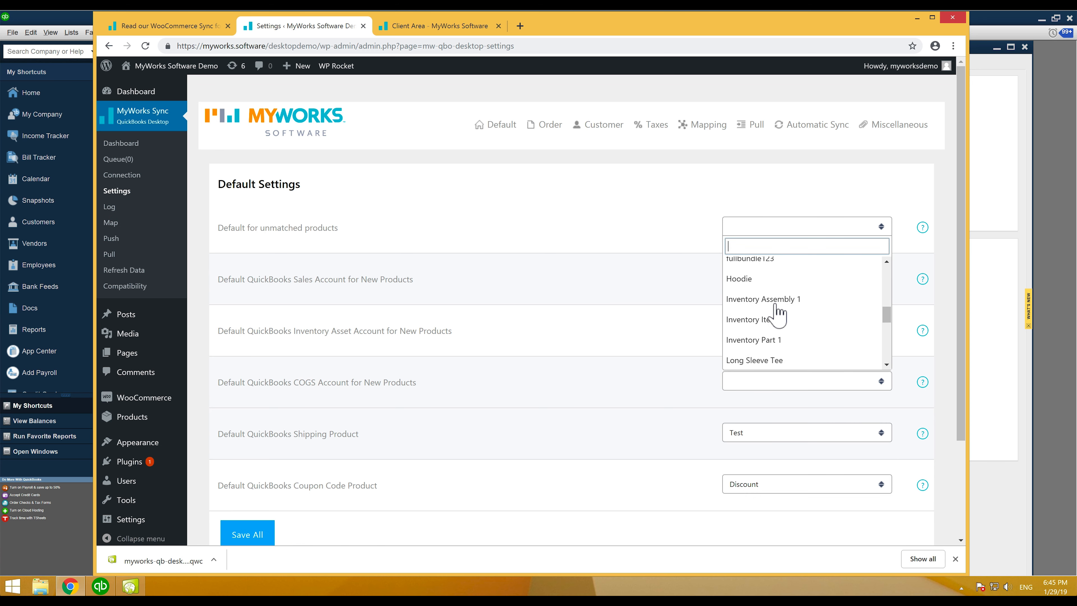
scroll(779, 314, down, 2)
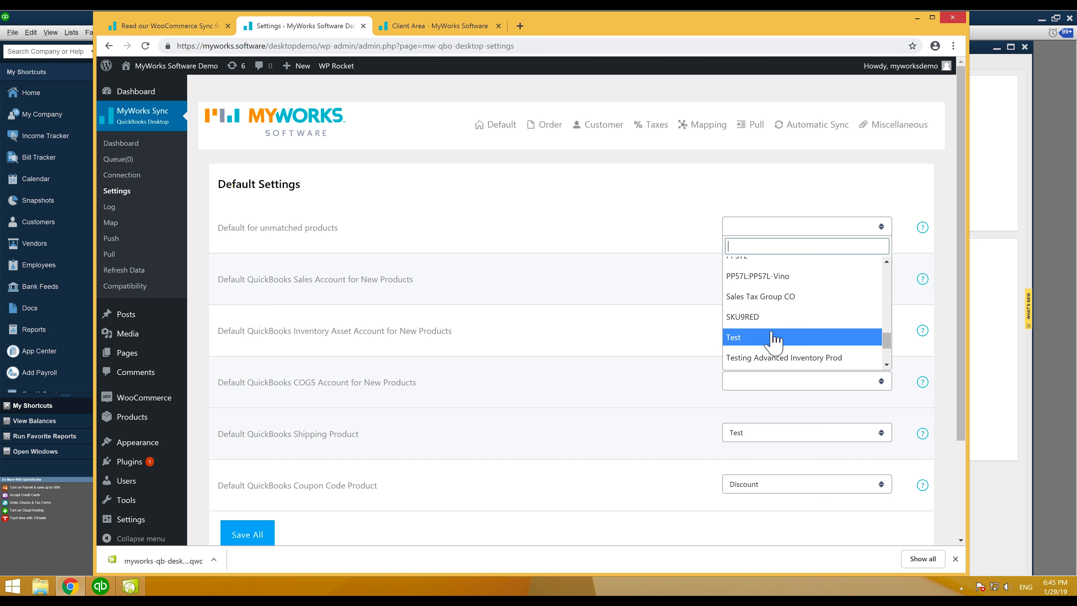
click(767, 337)
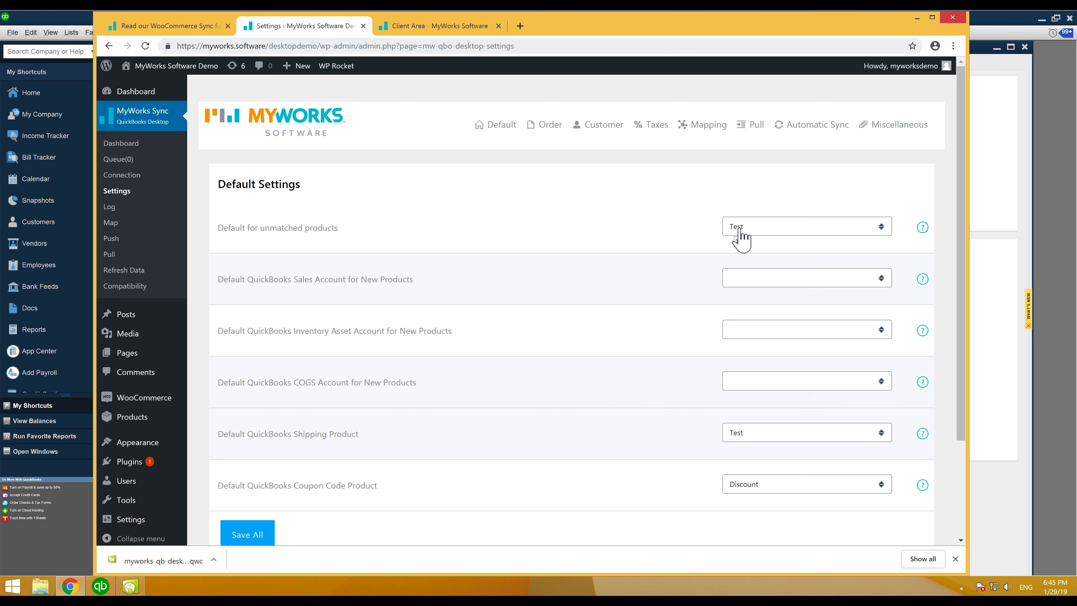
Reset the default for unmatched products to the blank option
click(740, 232)
scroll(748, 276, up, 10)
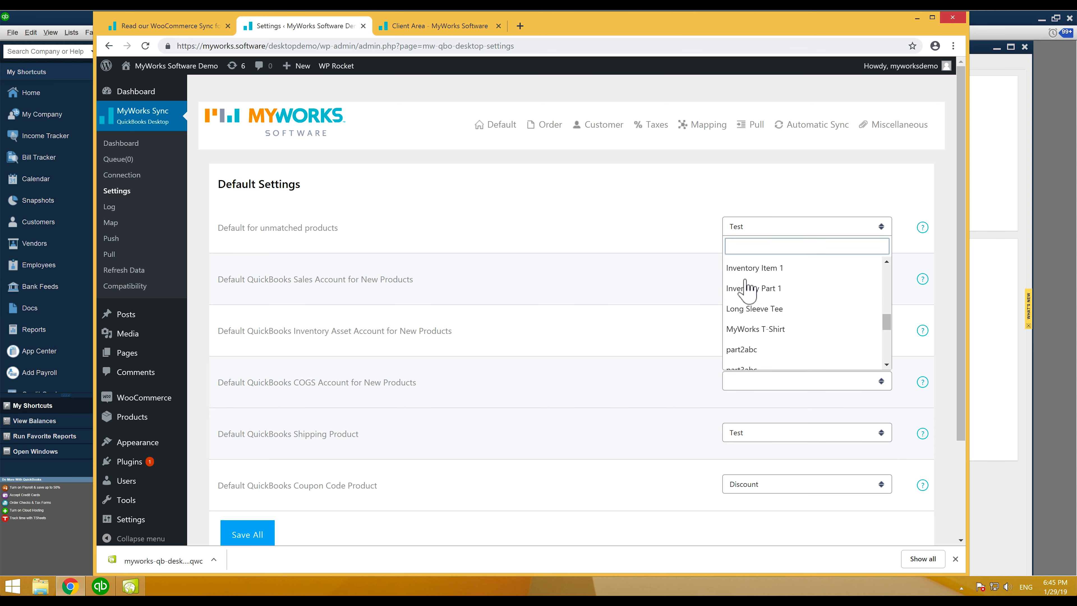
click(758, 265)
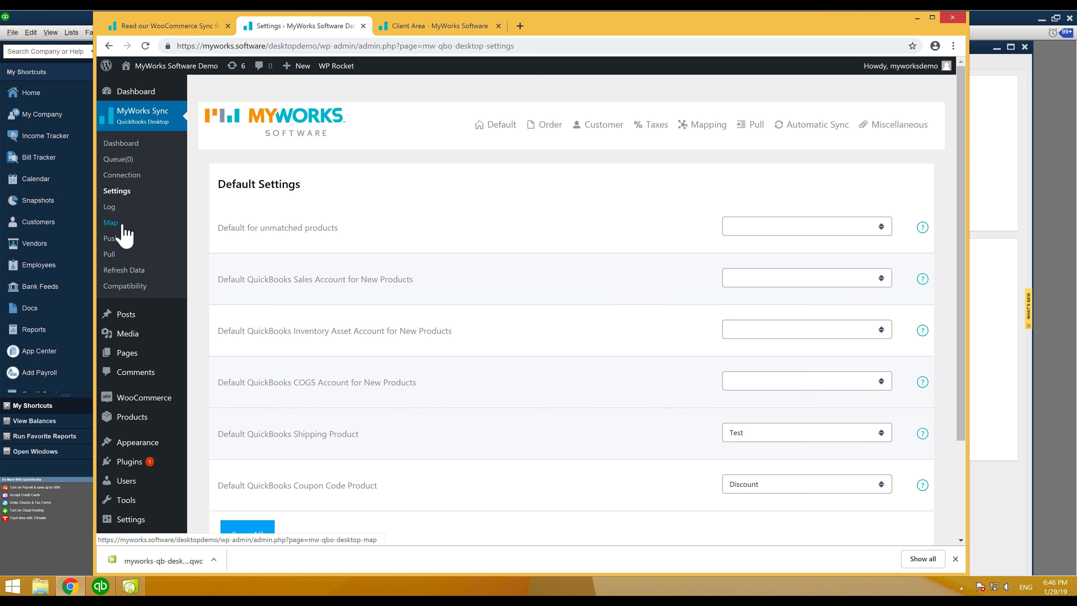
Find Test in the product list and set it as the default for unmatched products
click(862, 231)
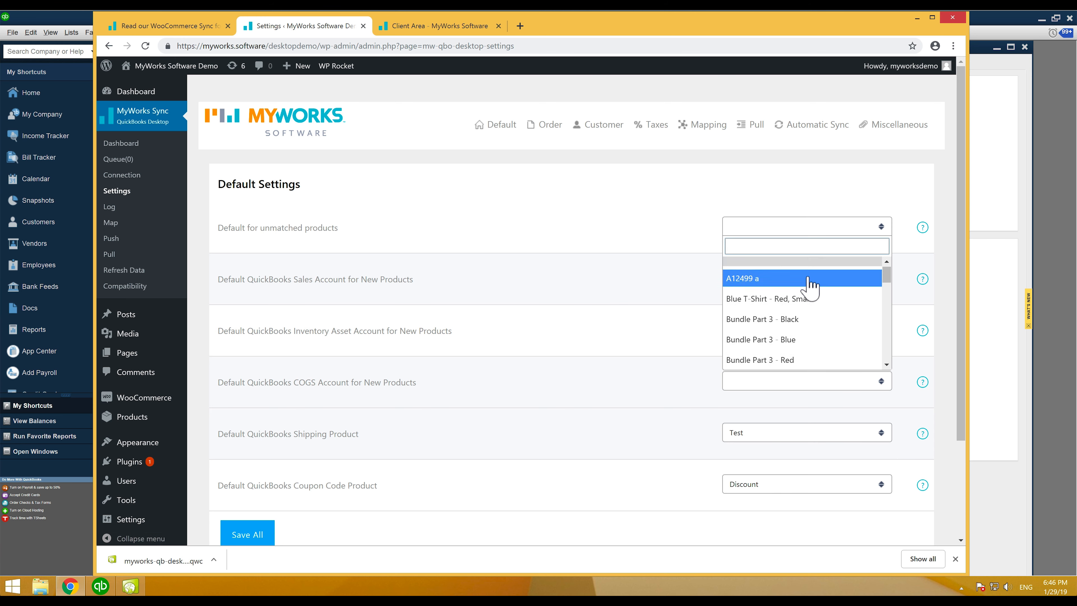
text(tes)
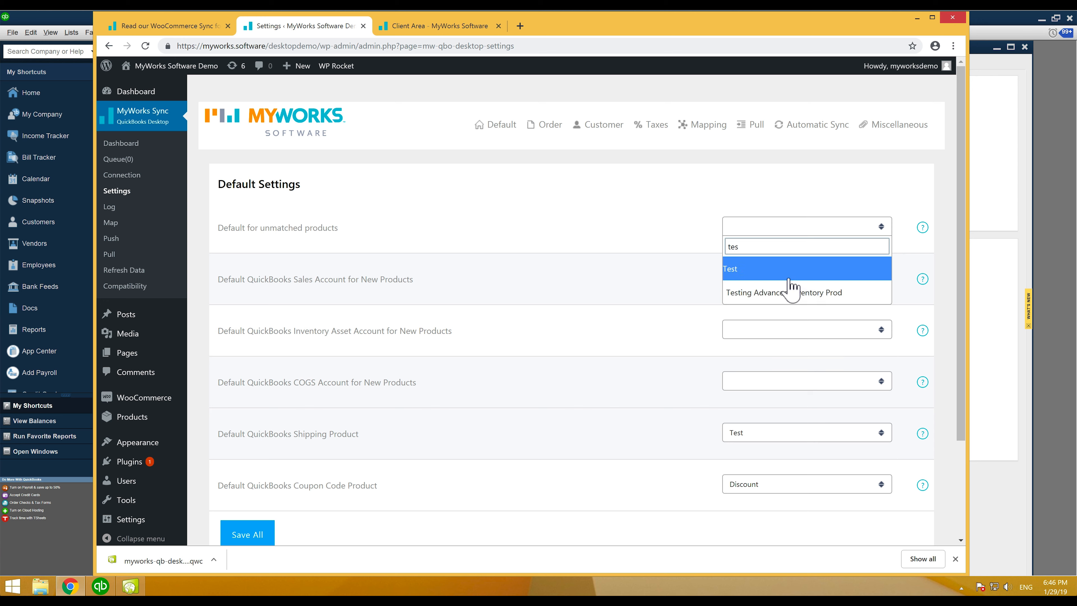
click(788, 277)
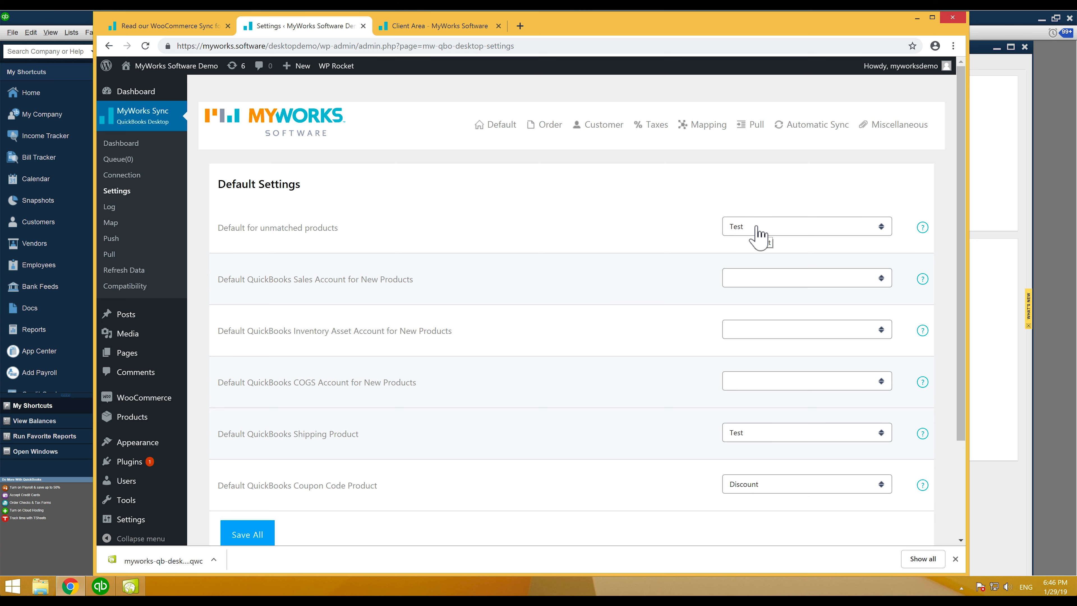
Set the default QuickBooks sales account for new products to Sales (Income)
scroll(724, 235, down, 2)
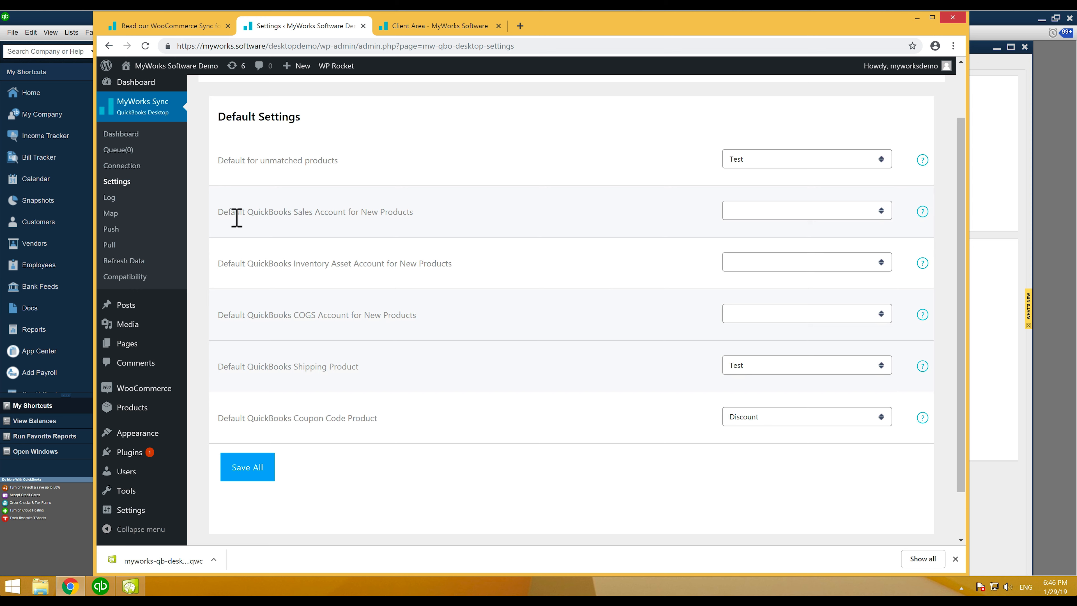
drag(408, 217, 356, 221)
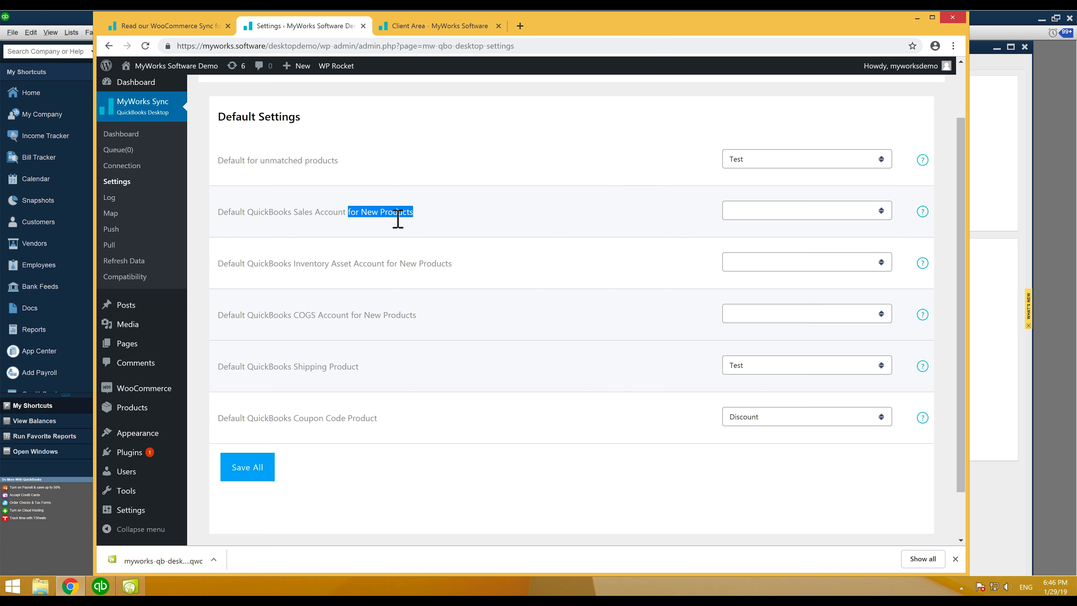
click(428, 221)
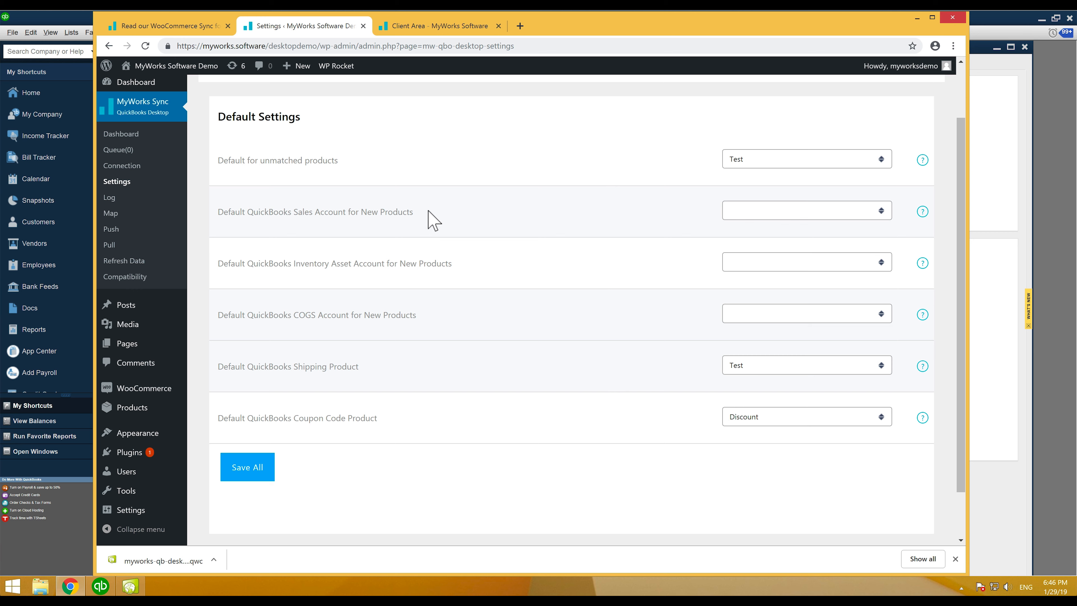
double_click(306, 214)
double_click(314, 265)
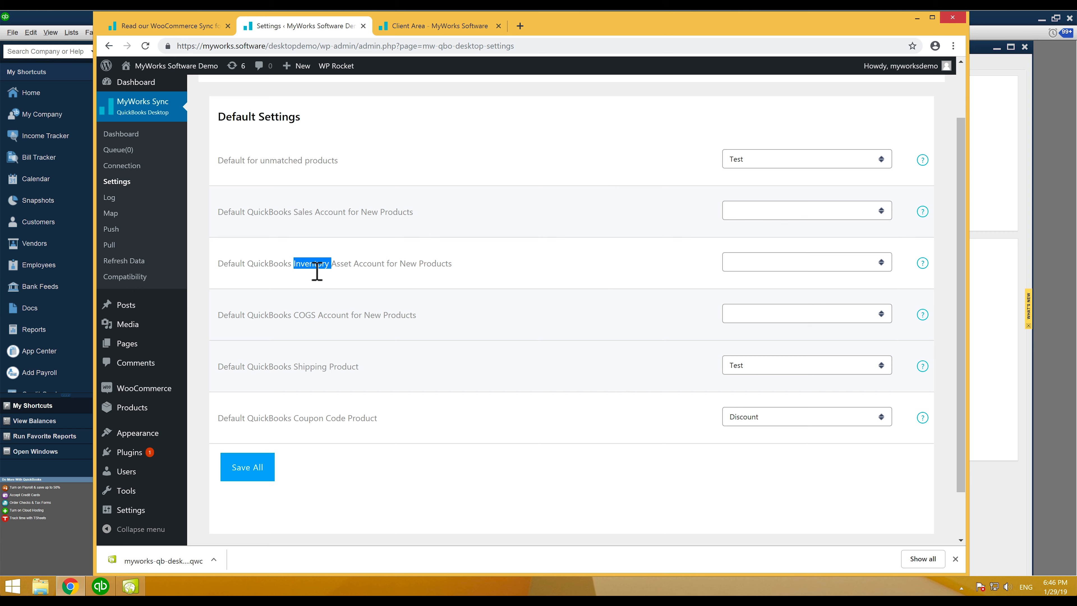
double_click(309, 316)
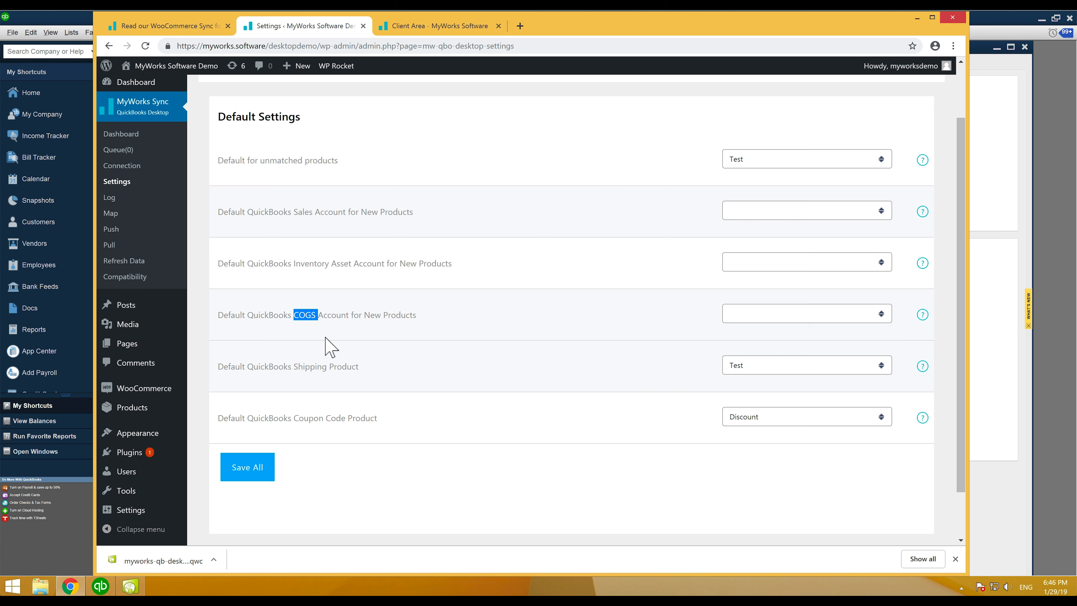
click(738, 211)
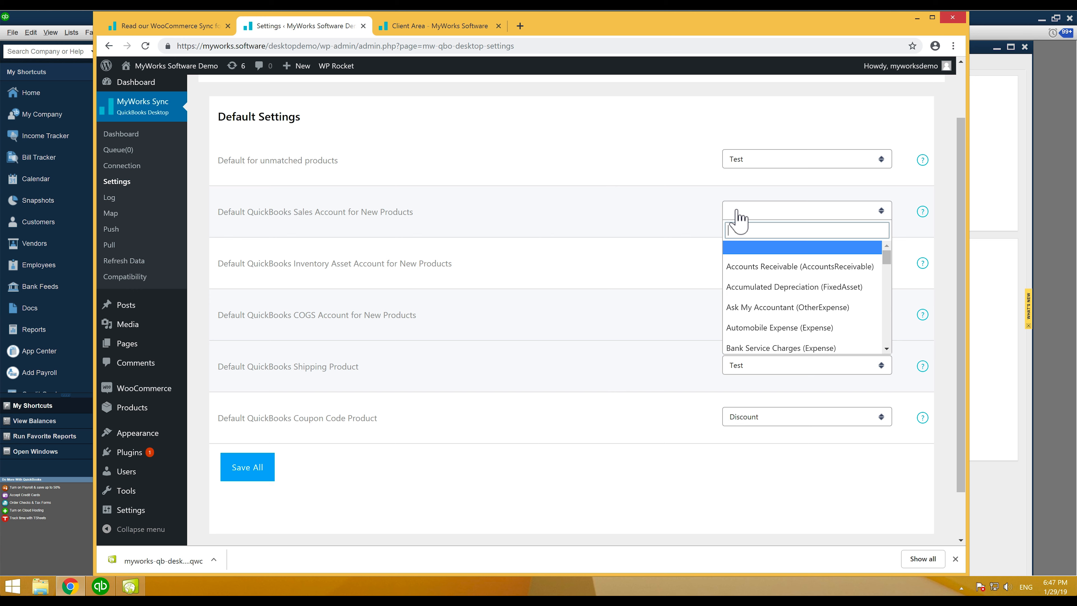
text(sal)
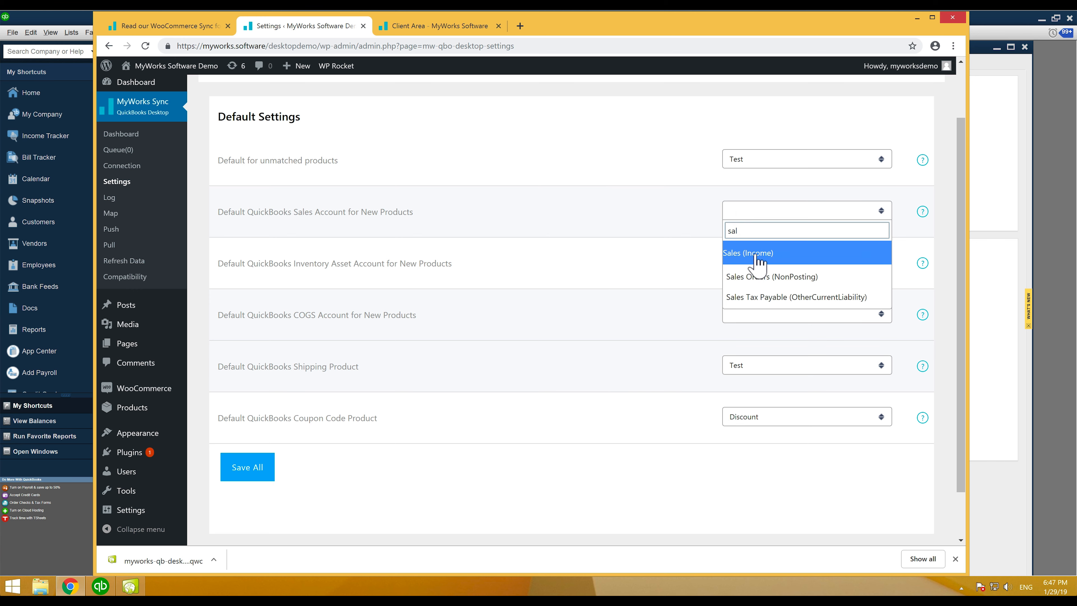
click(768, 264)
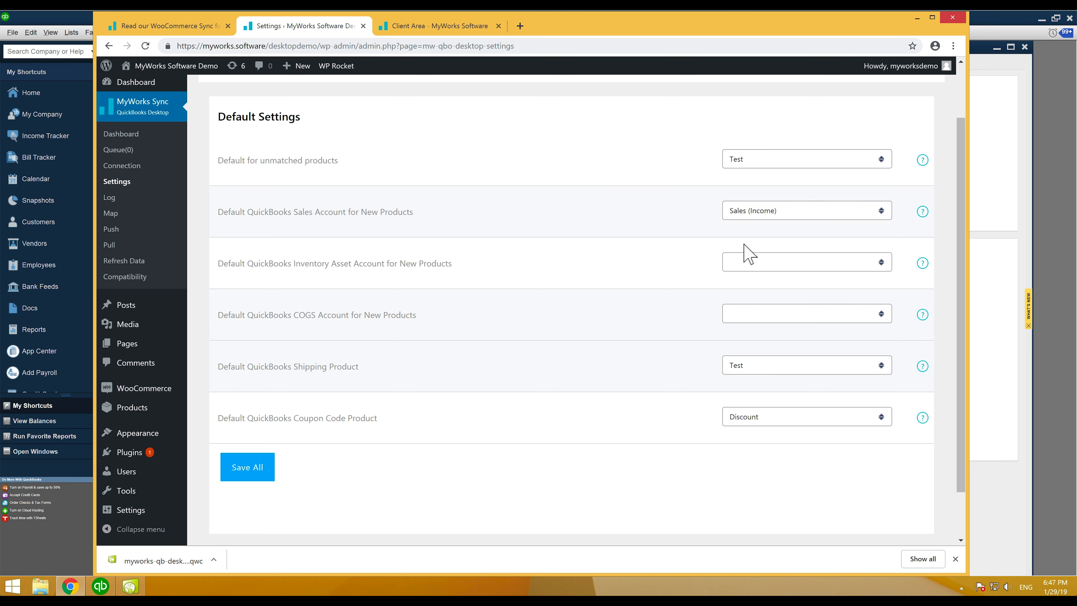
Set the default QuickBooks inventory asset account for new products to Inventory Asset (OtherCurrentAsset)
drag(295, 268, 378, 268)
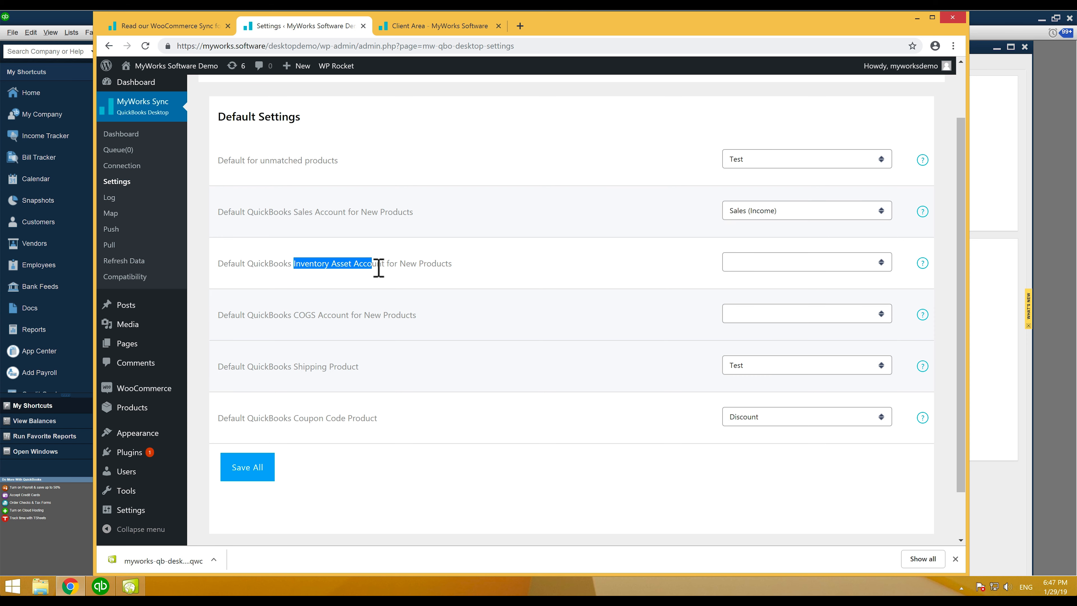
click(690, 276)
click(741, 268)
text(inv)
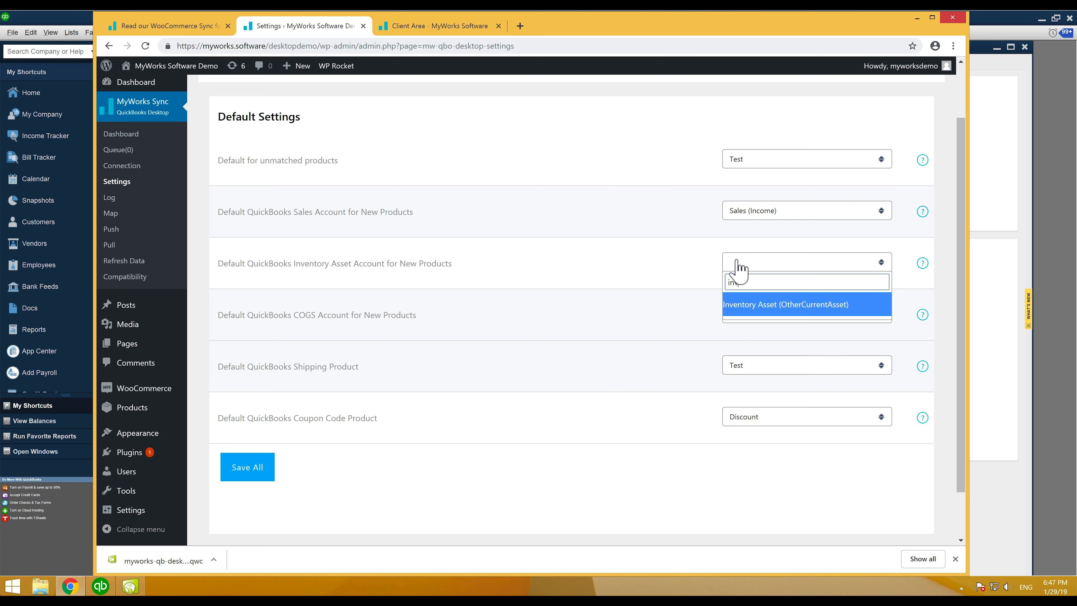
text(e)
click(769, 307)
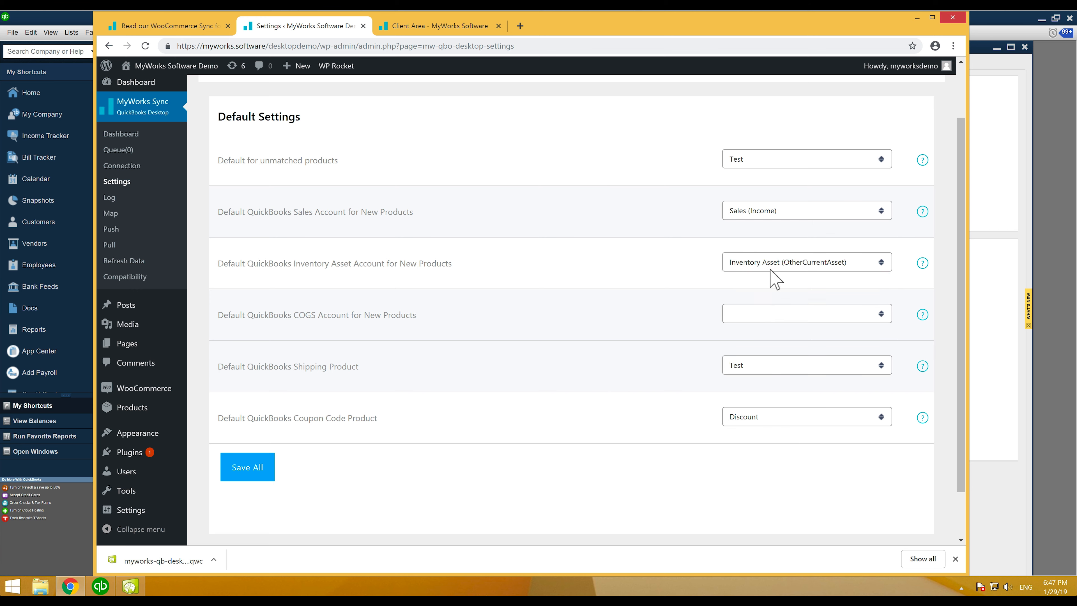
Set the default COGS account for new products to Cost of Goods Sold (CostOfGoodsSold) and save the default settings
click(756, 319)
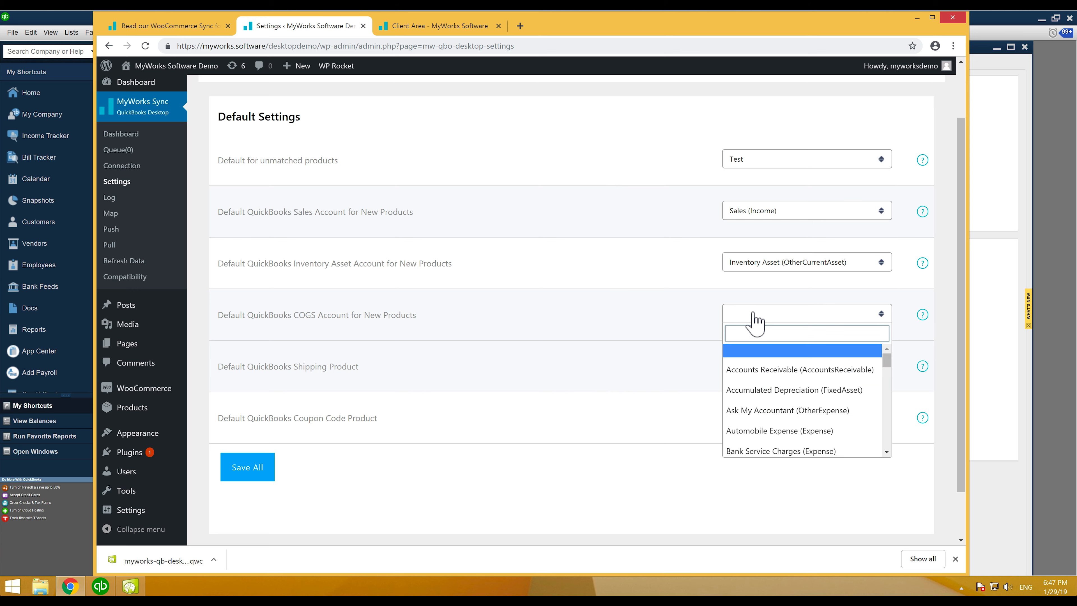
text(cos)
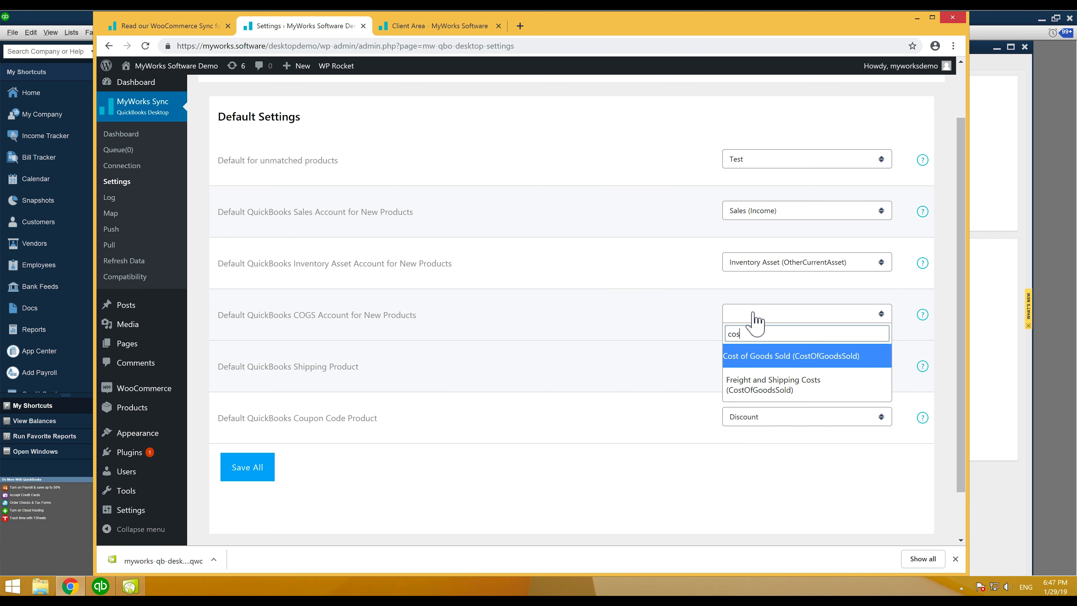
click(766, 358)
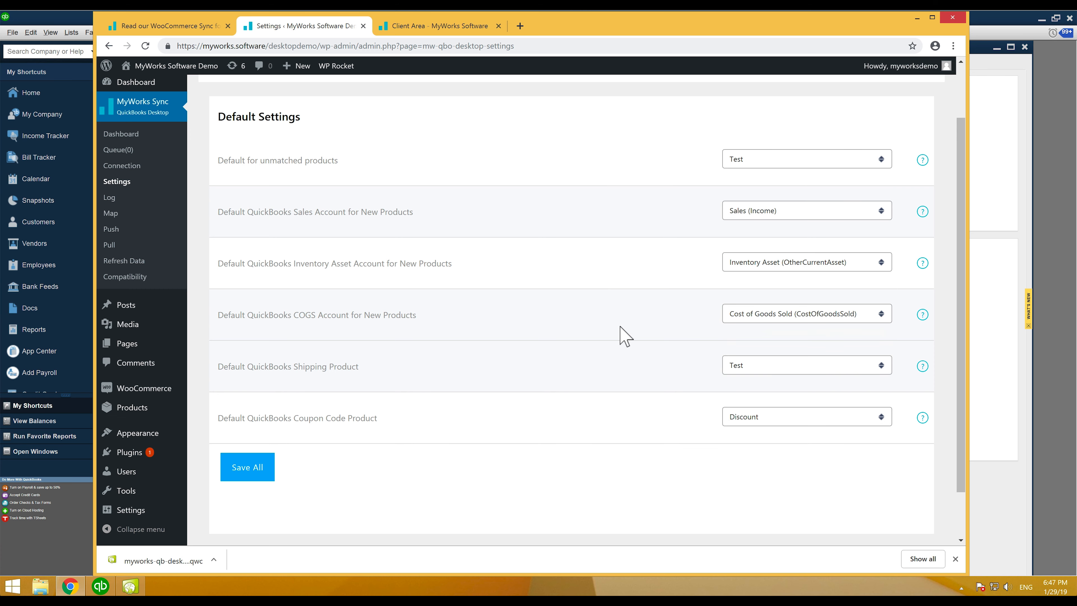
click(258, 468)
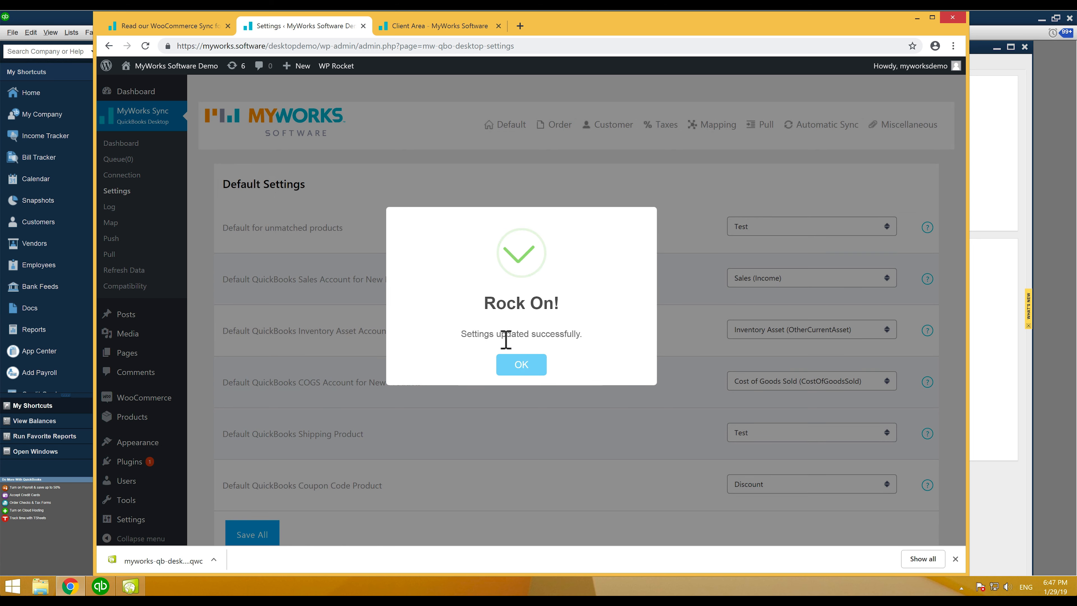
click(525, 363)
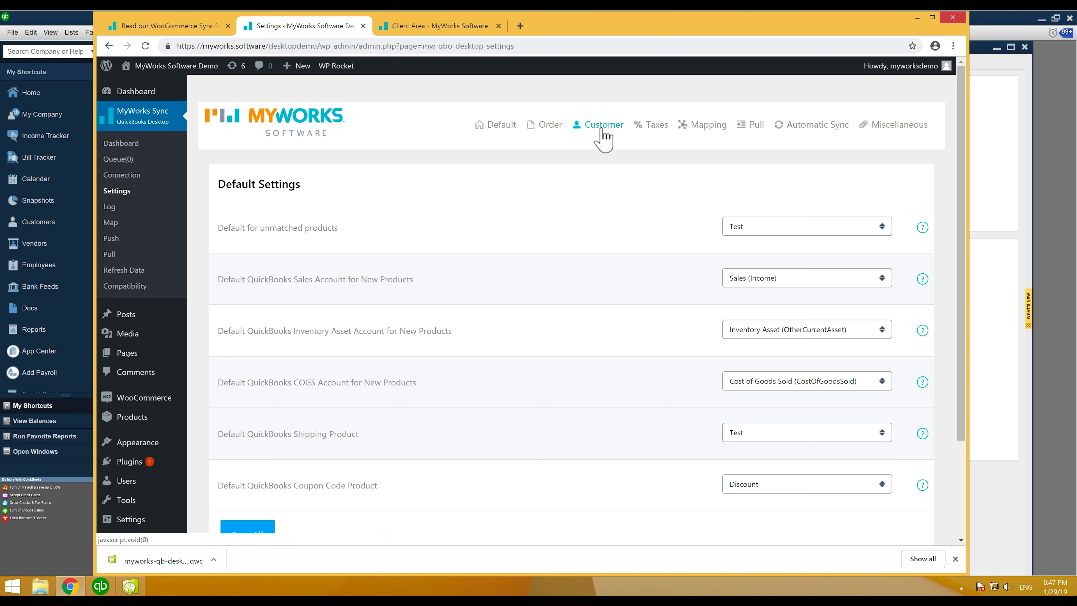
Open the order settings and locate the option for how WooCommerce orders are synced
click(552, 129)
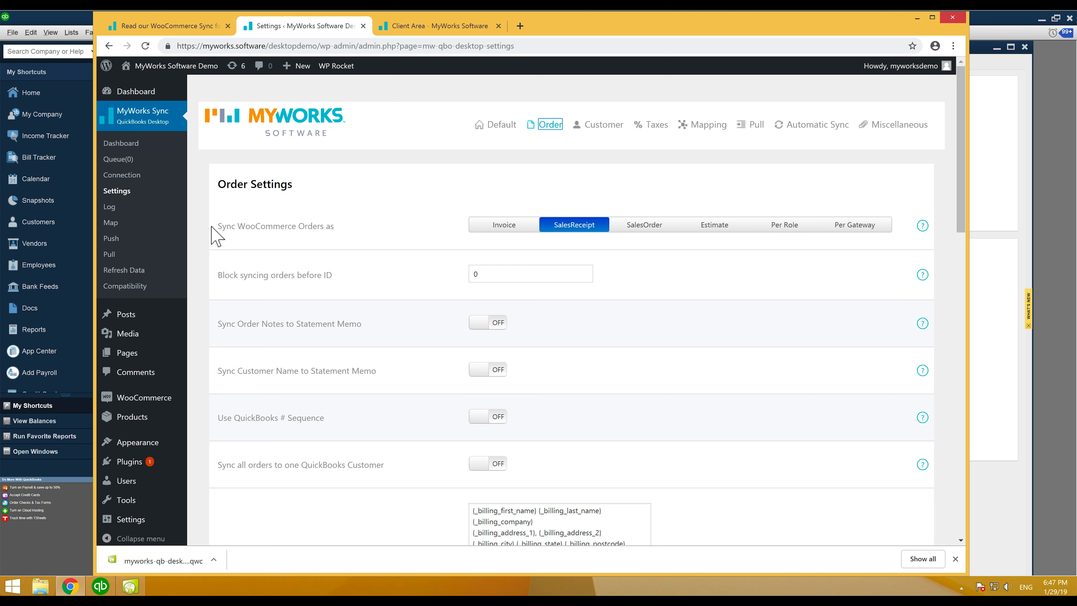
drag(217, 230, 339, 231)
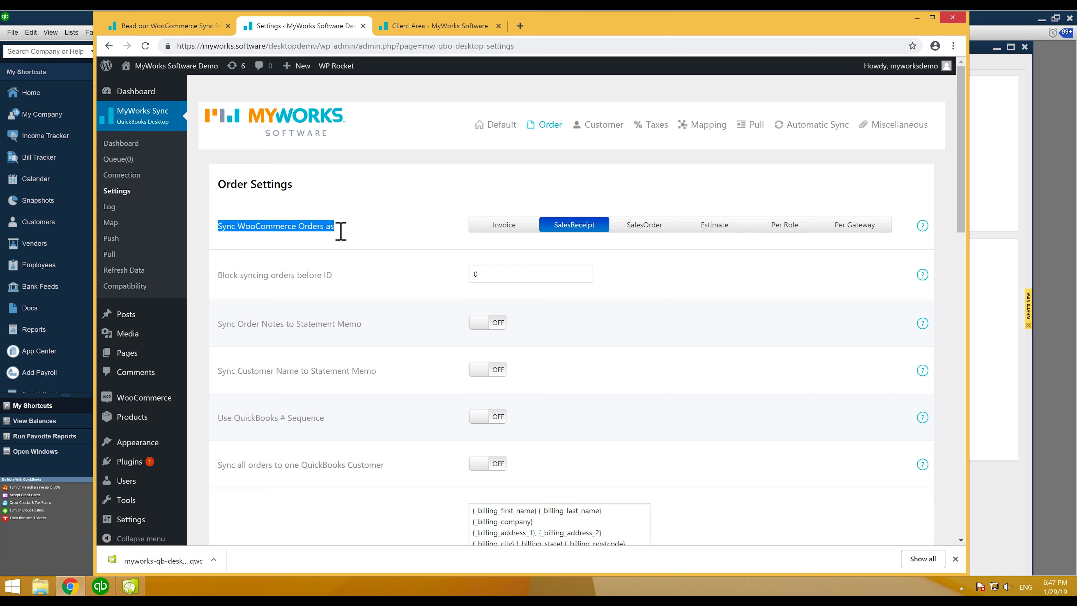
click(381, 240)
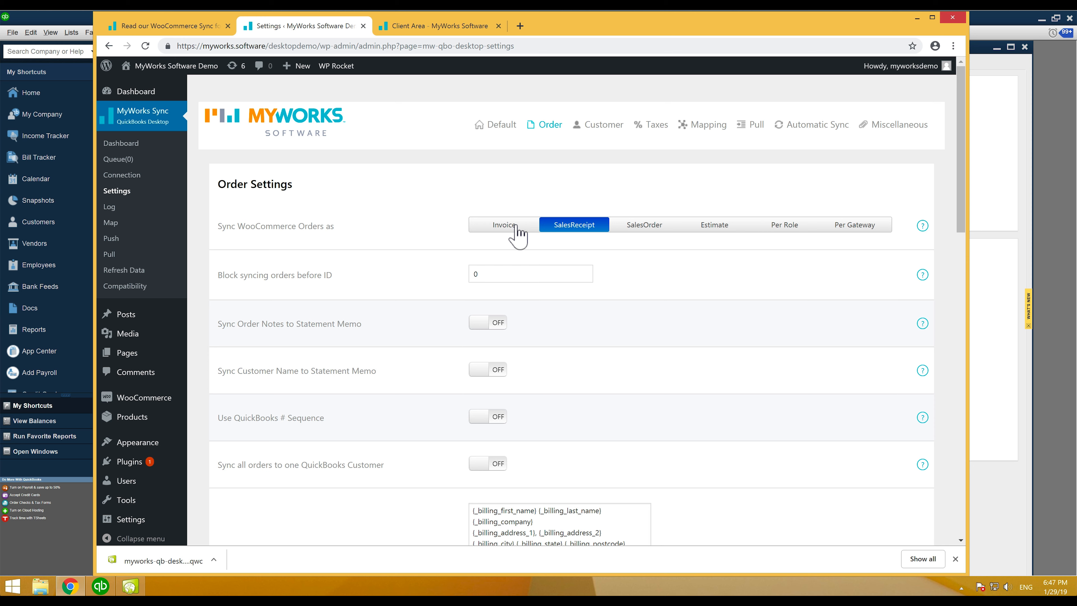
Try the Invoice, SalesReceipt and SalesOrder options for syncing WooCommerce orders, ending on SalesOrder
click(517, 234)
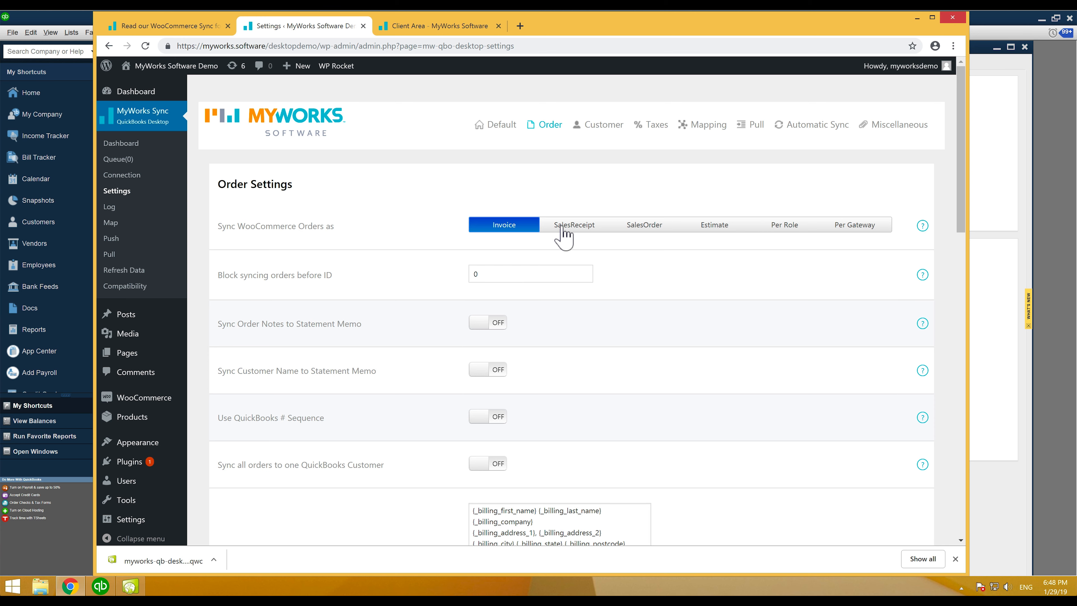
click(576, 228)
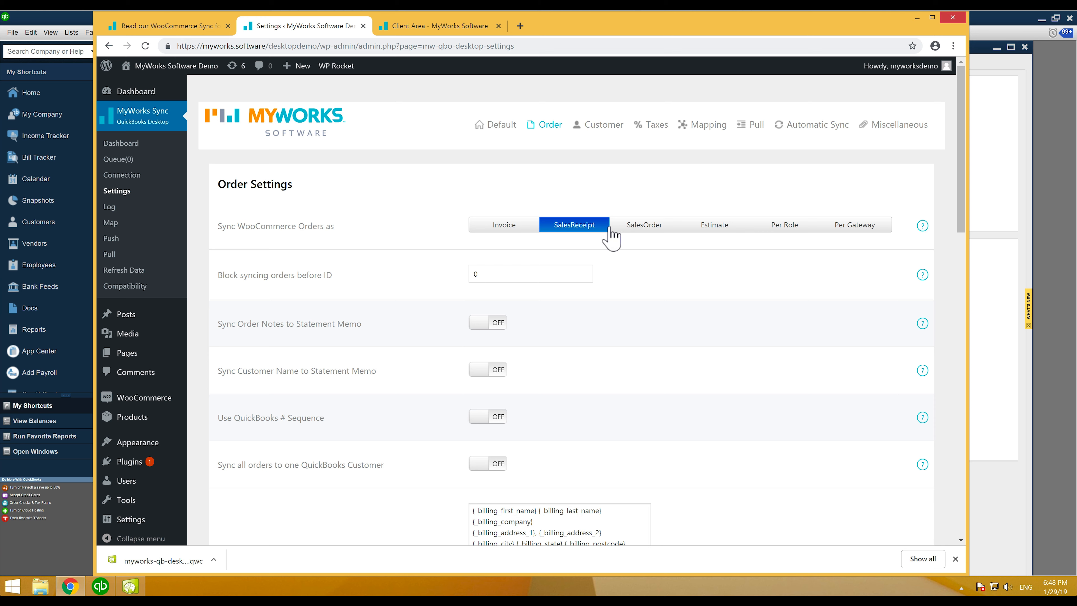
click(640, 229)
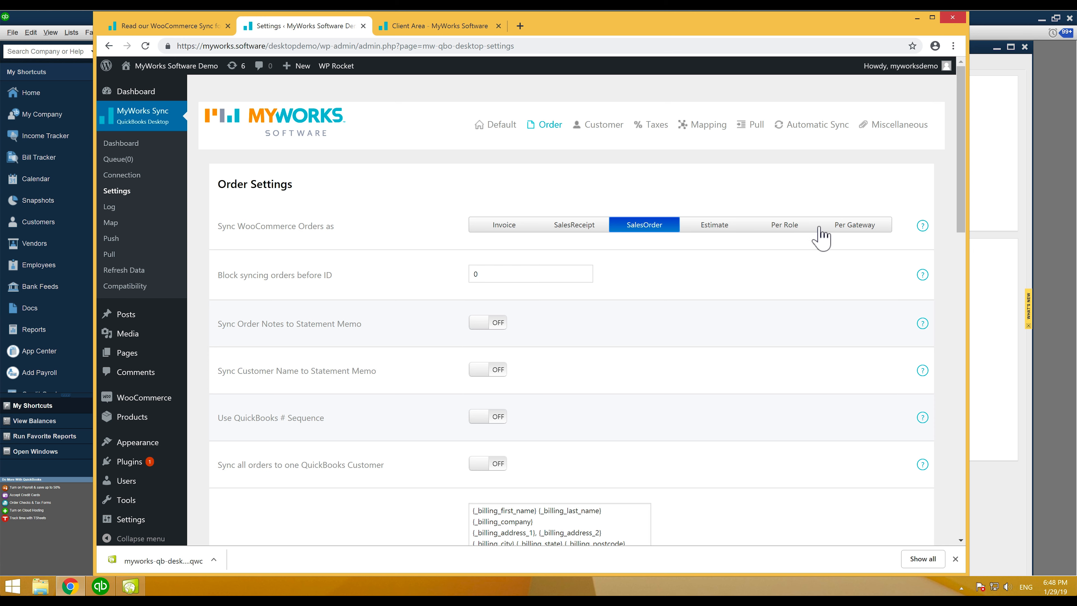
Switch the order sync type to Per Role and map the Shop manager role to SalesOrder
click(809, 232)
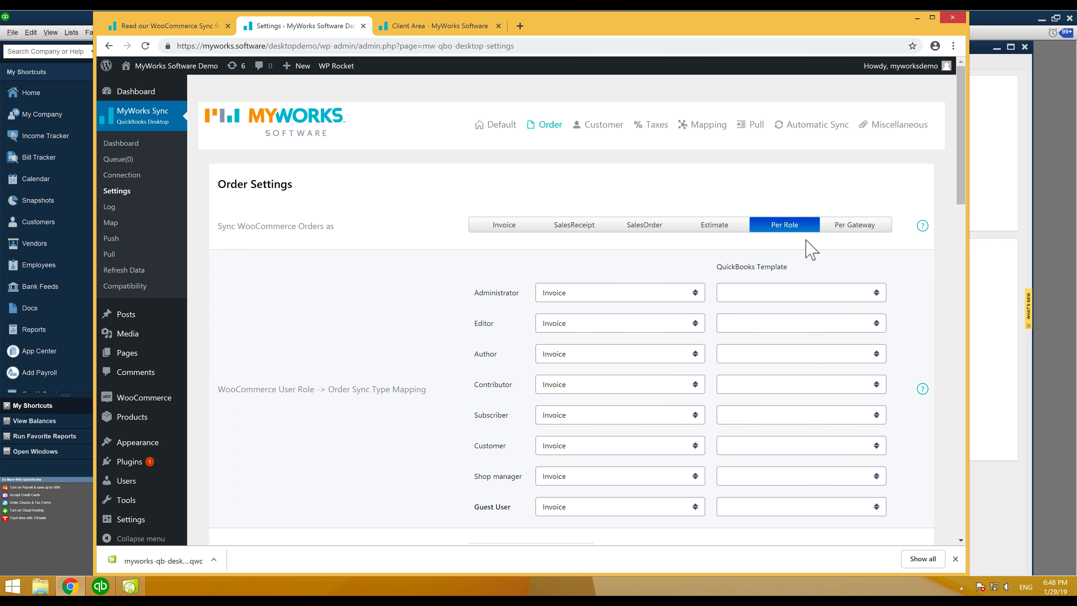
scroll(793, 253, down, 1)
drag(474, 419, 529, 423)
click(547, 420)
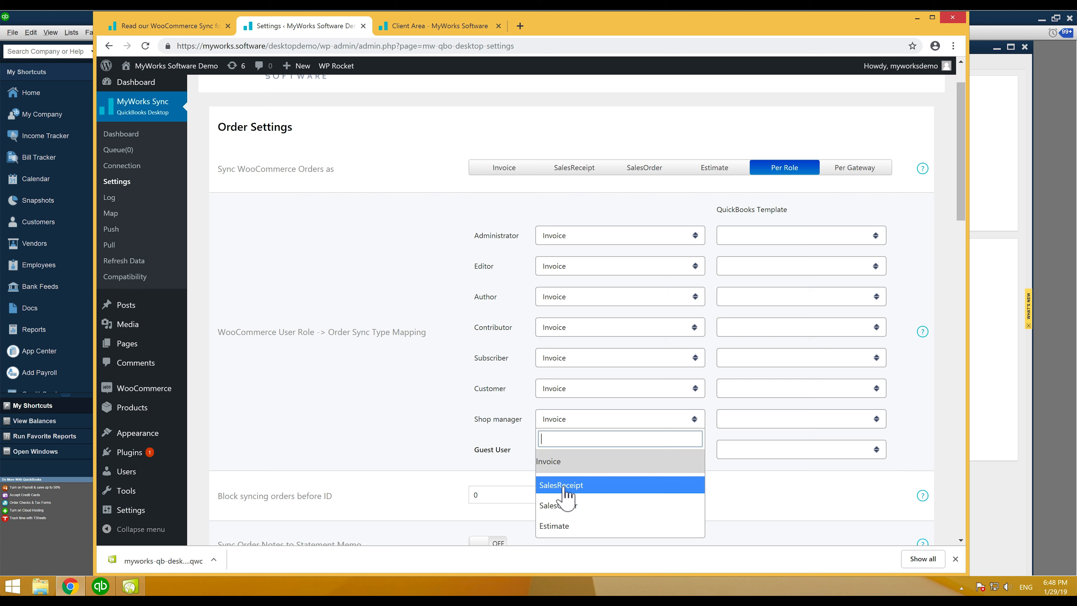
click(566, 507)
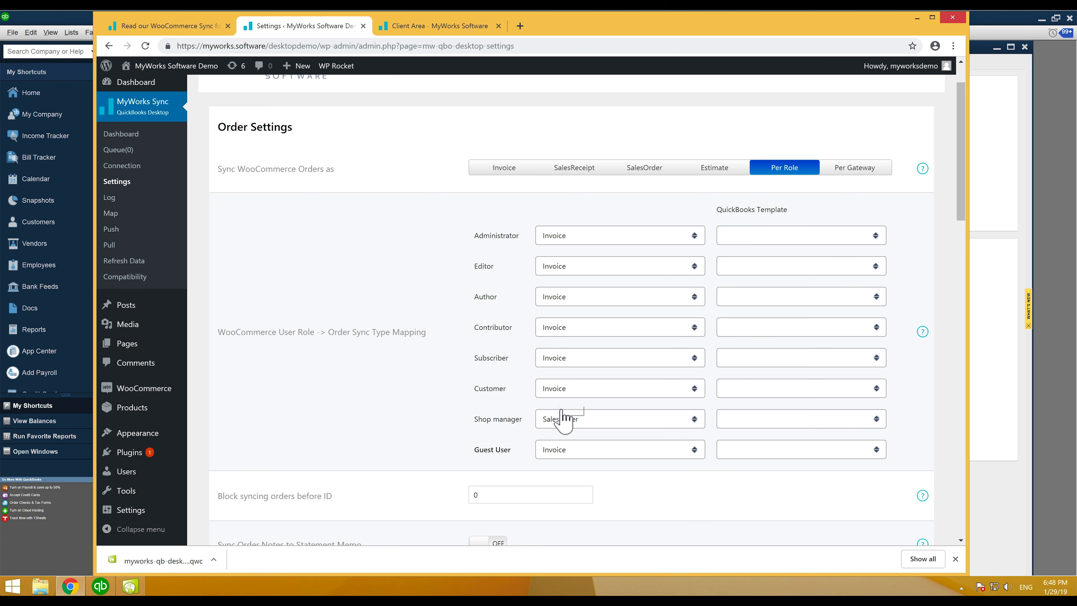
Try the Per Gateway order sync type and return the setting to sync WooCommerce orders as Invoice
click(857, 176)
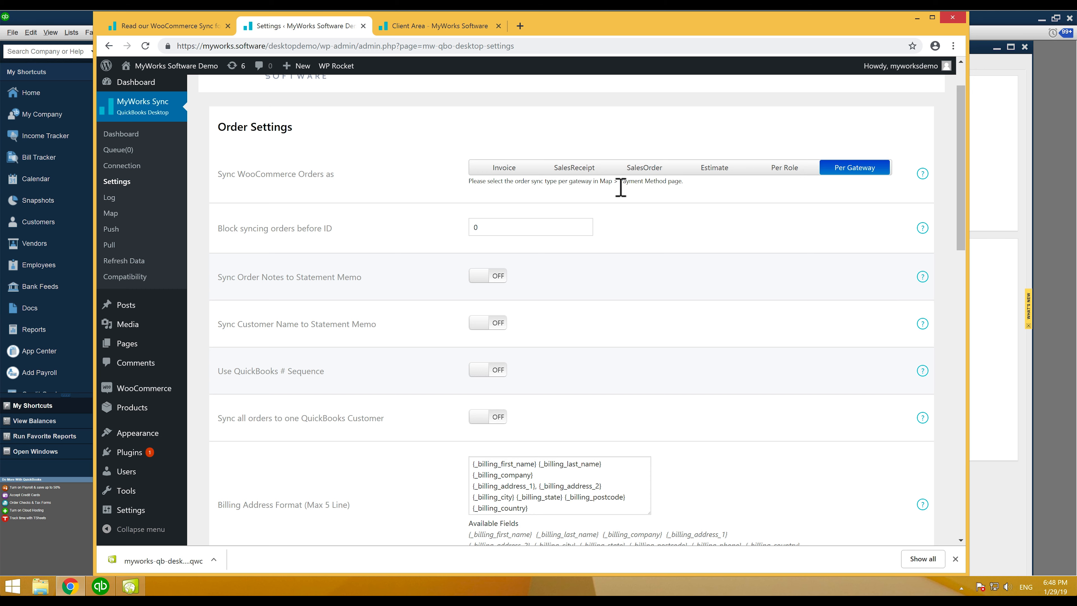
click(508, 169)
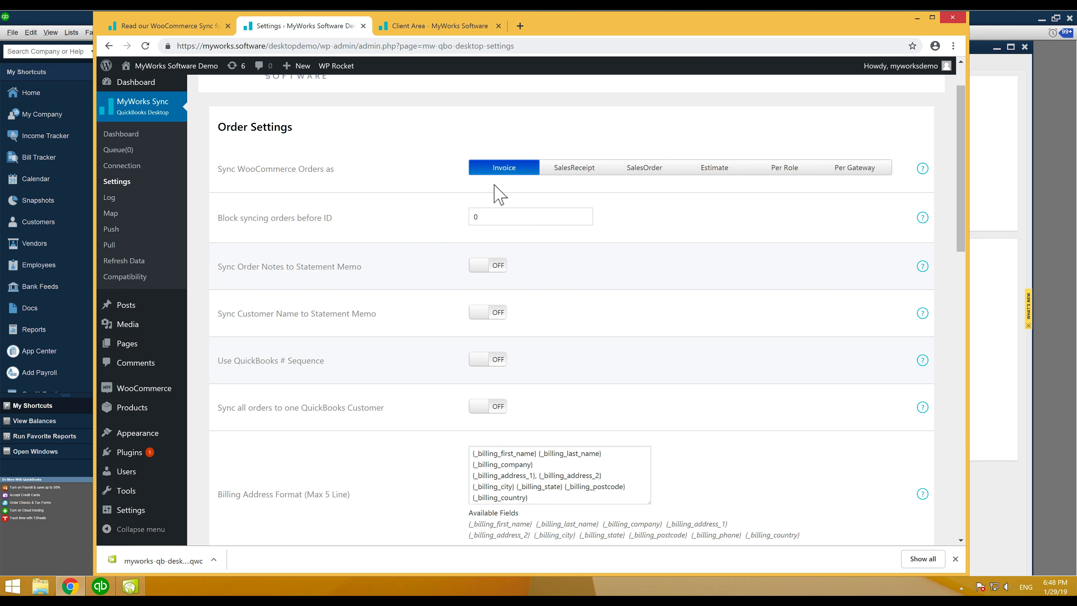
scroll(496, 189, up, 1)
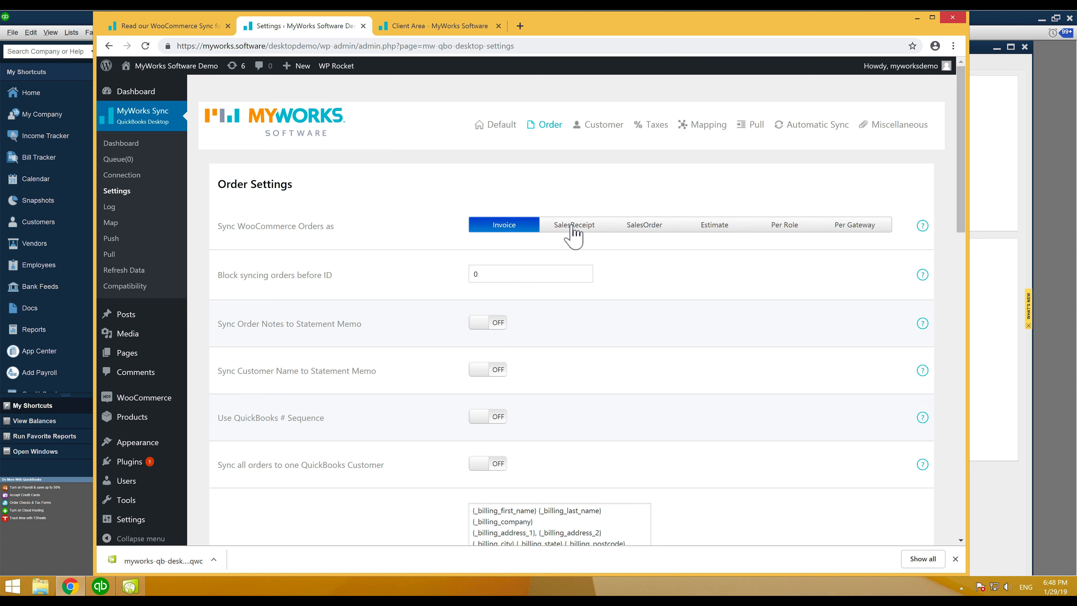
In the tax settings, set the QuickBooks taxable code to Tax and the non-taxable code to Non
click(662, 136)
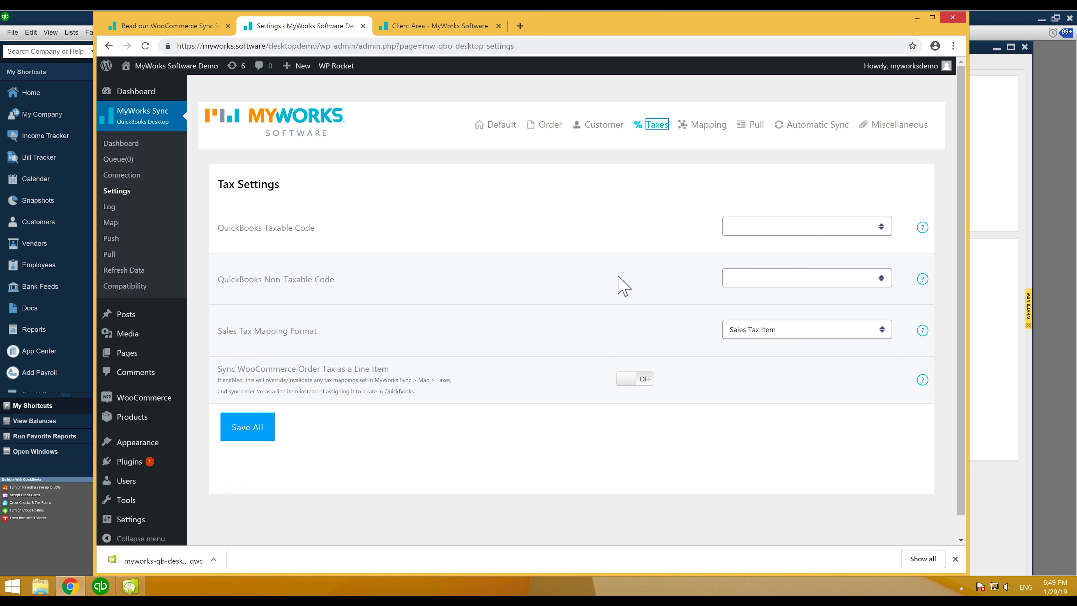
click(749, 227)
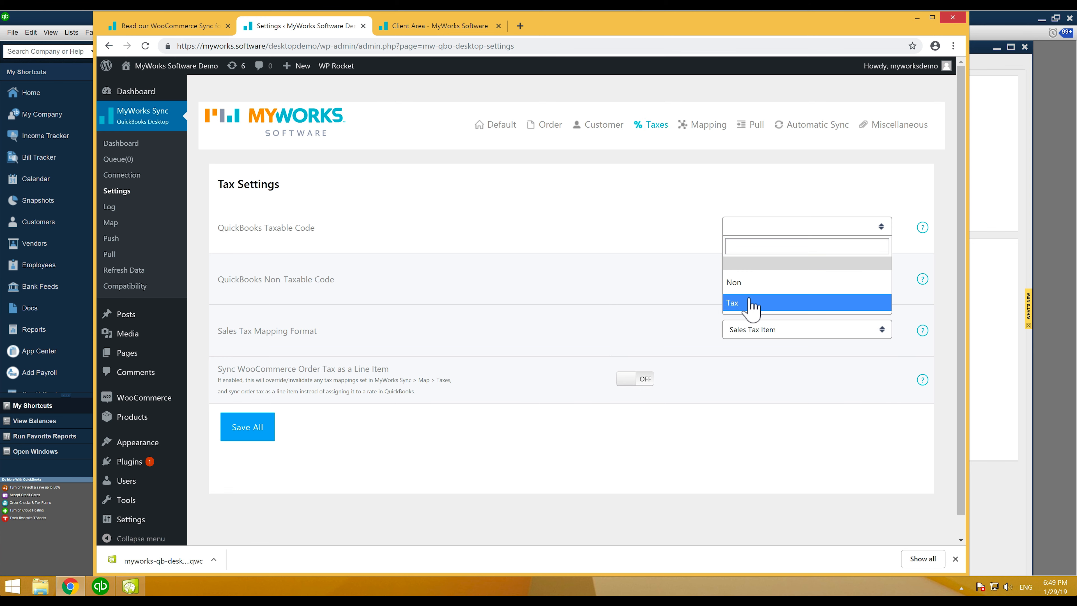
click(751, 303)
click(753, 280)
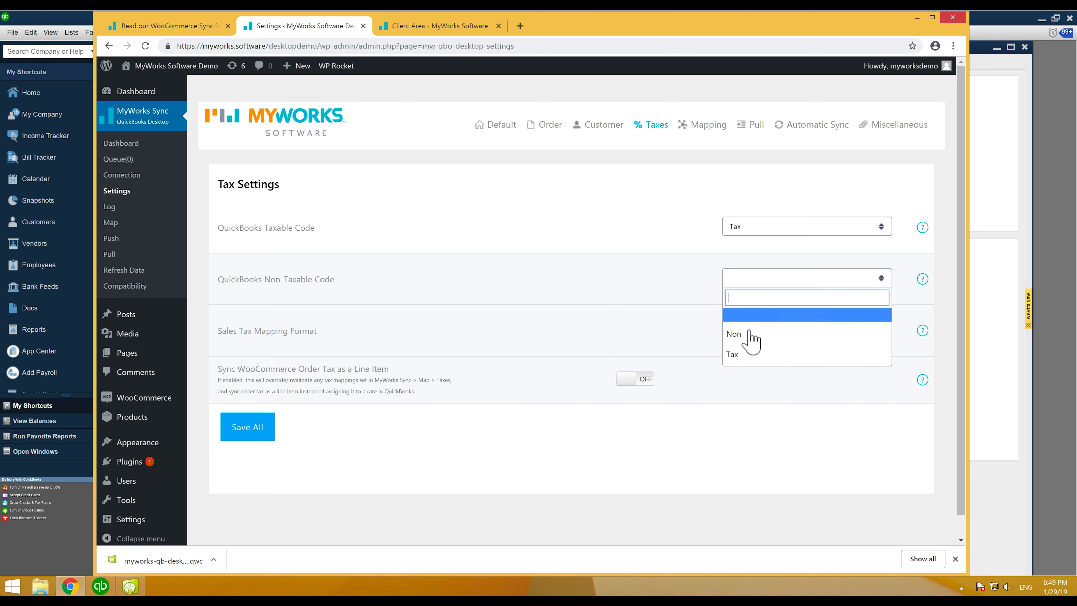
click(750, 337)
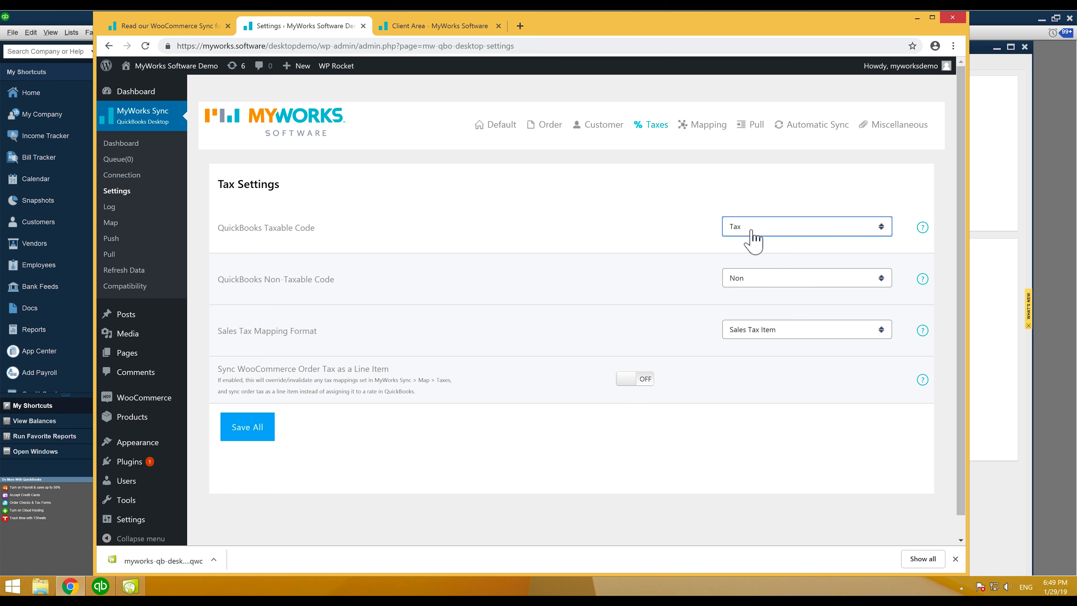
click(752, 279)
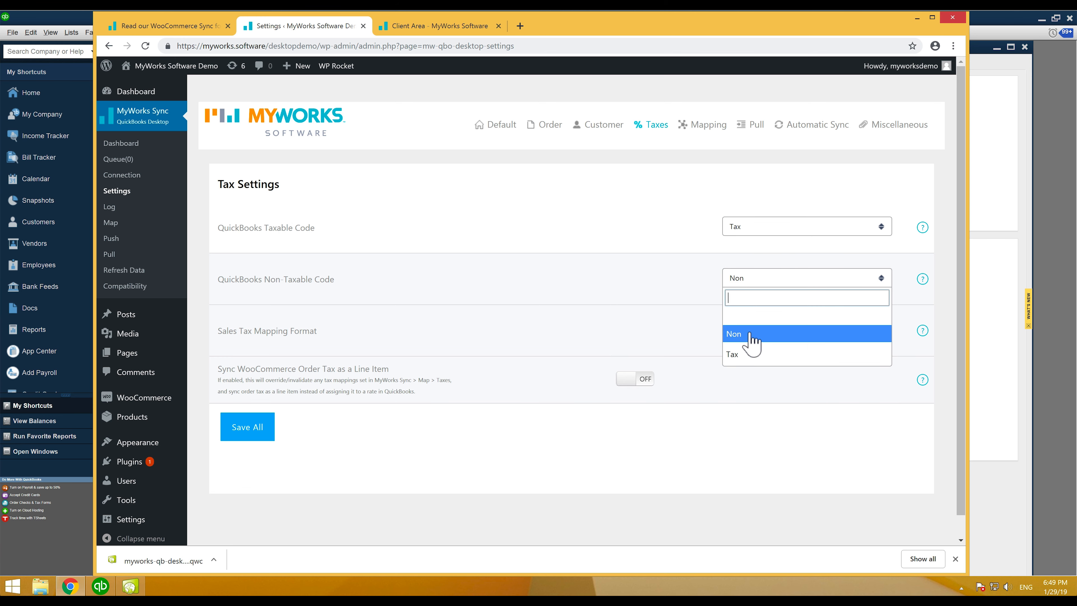
click(753, 339)
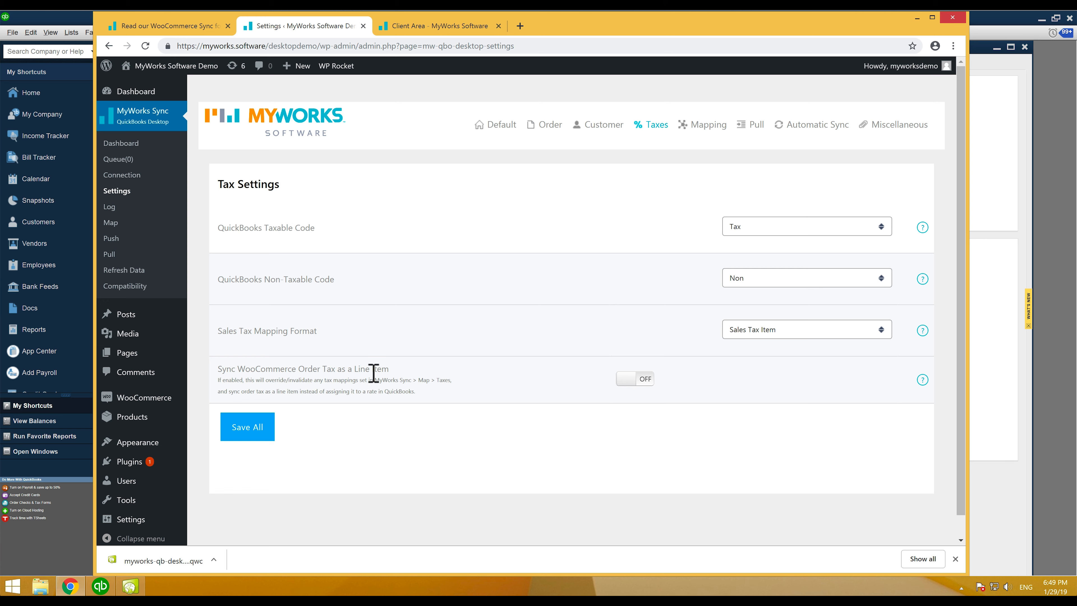
Try syncing WooCommerce order tax as a line item with Sales Tax Group CO as its QuickBooks product, ending with the option off
click(652, 381)
click(781, 442)
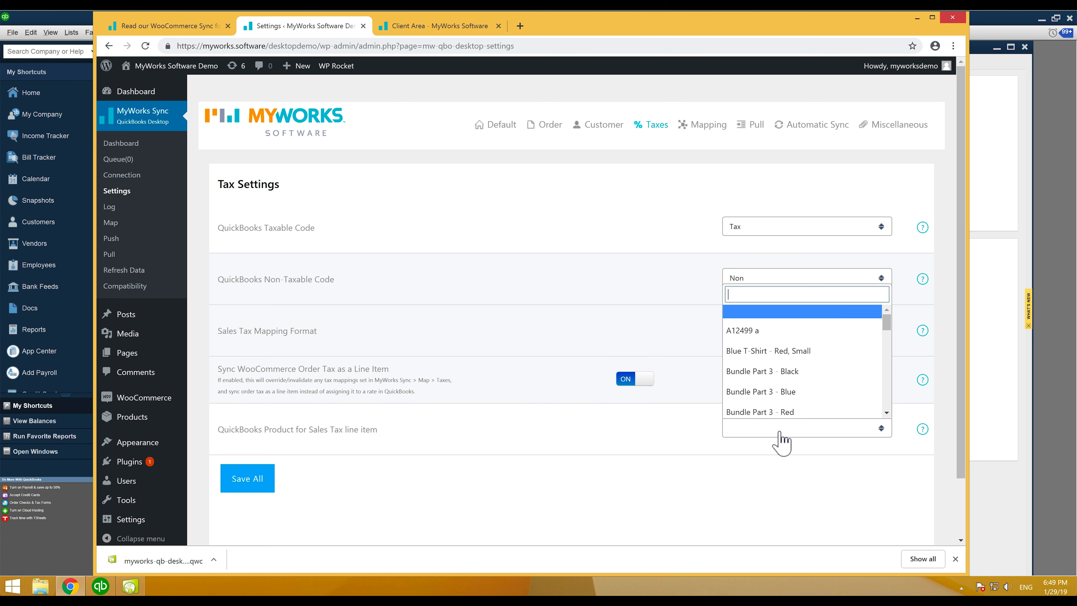
text(sal)
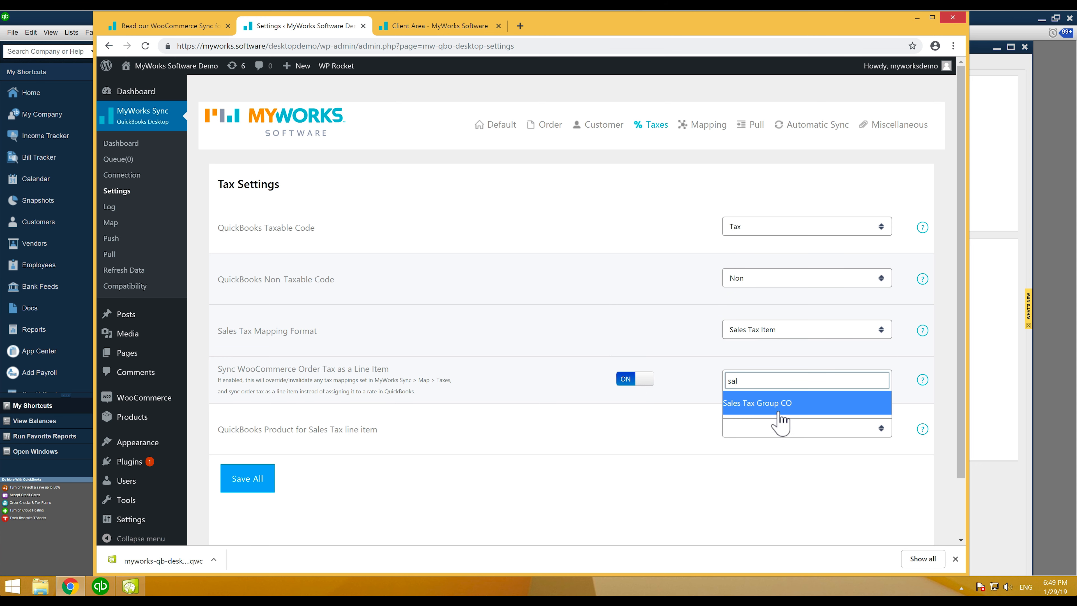
click(780, 409)
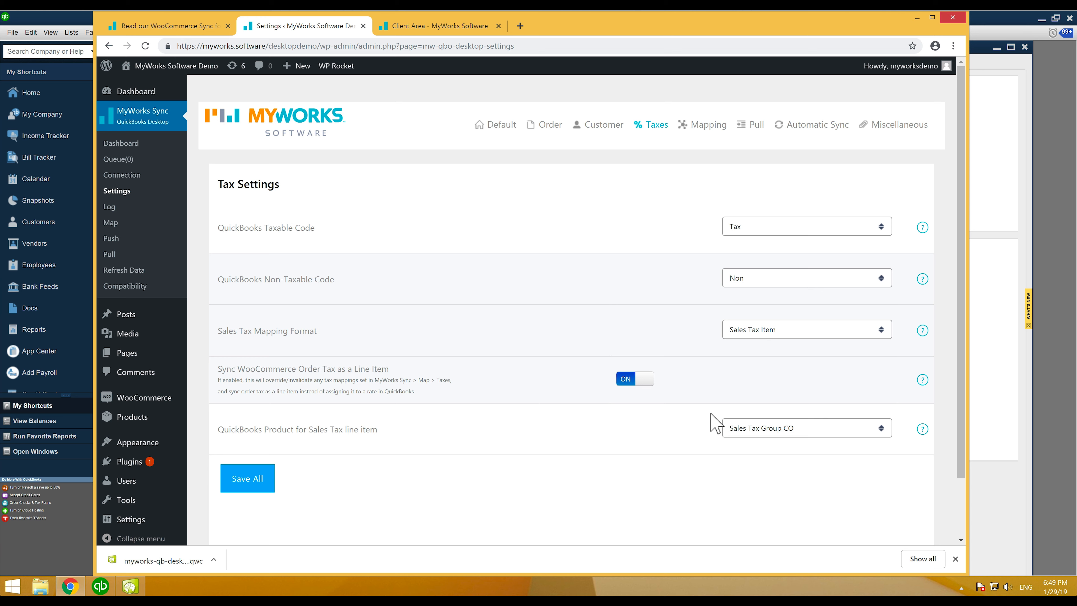
click(656, 125)
click(645, 387)
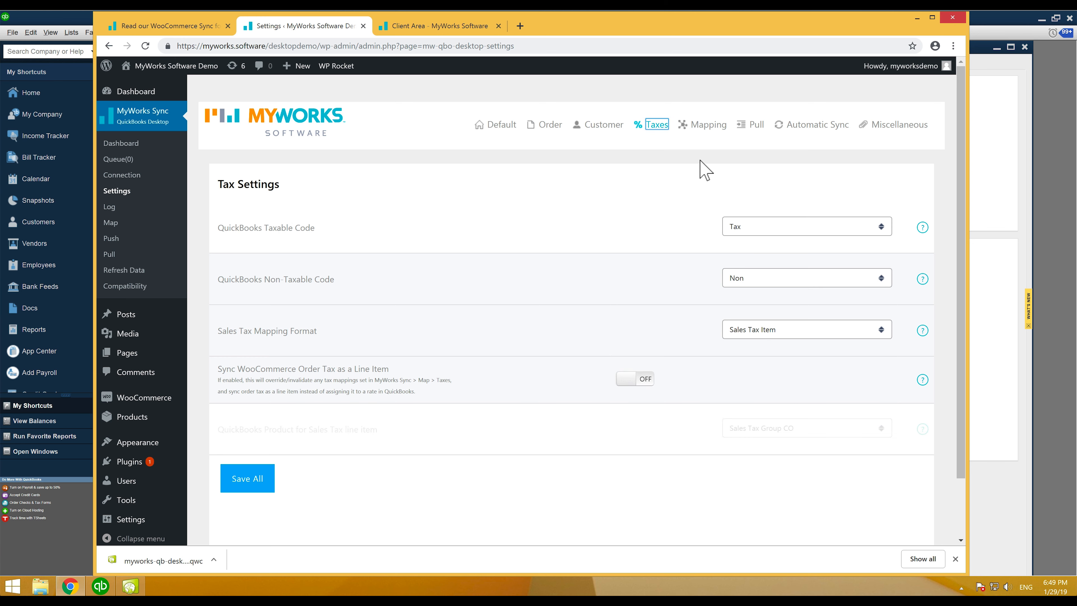
Open the Automatic Sync settings and examine the WooCommerce to QuickBooks Desktop and QuickBooks Desktop to WooCommerce sections
click(811, 135)
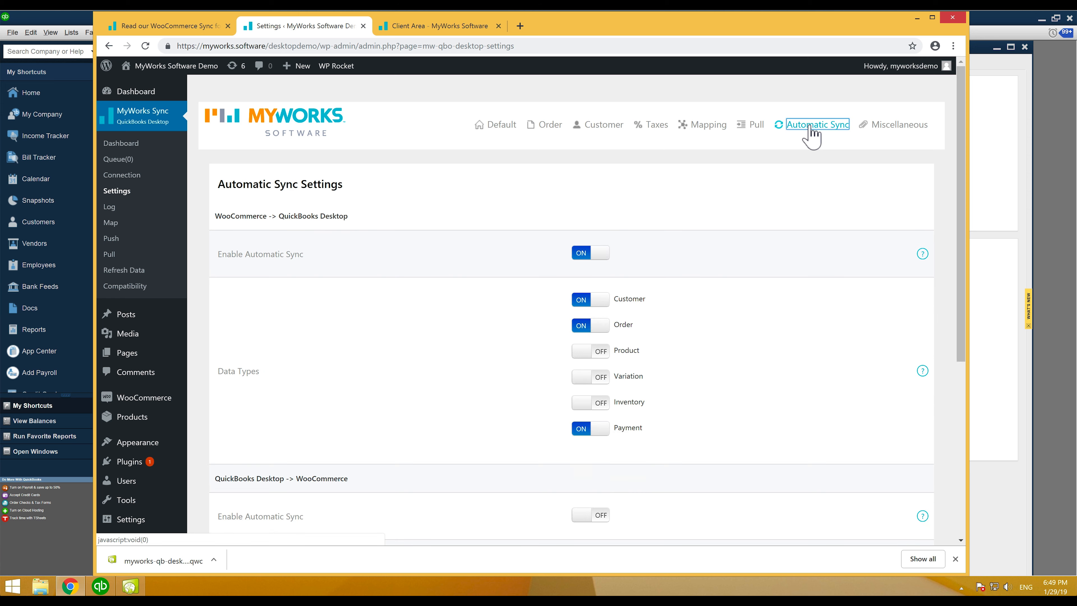
scroll(790, 257, down, 2)
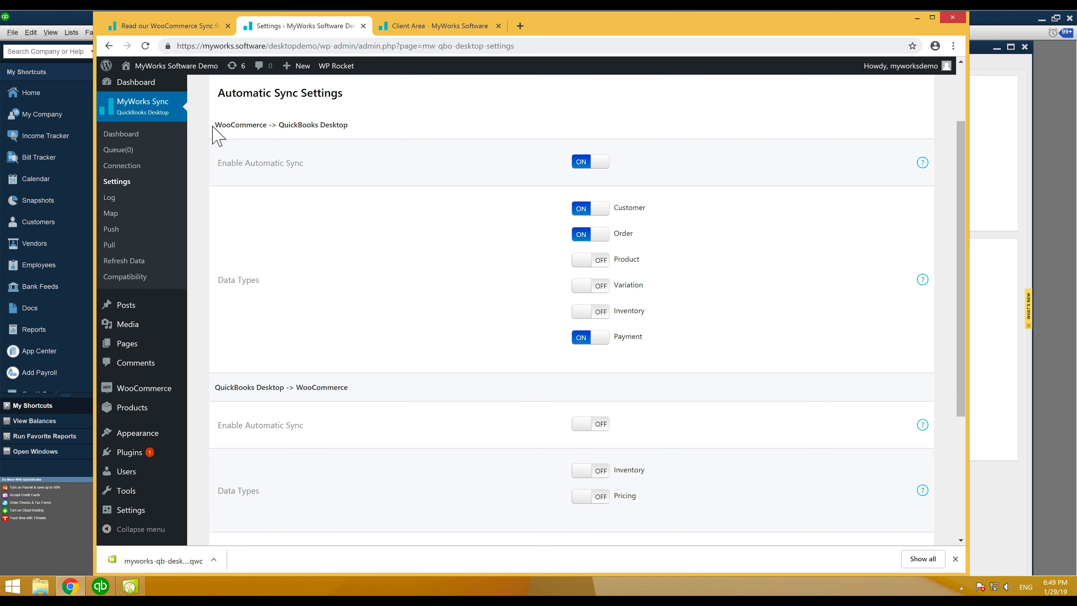
drag(216, 125, 346, 125)
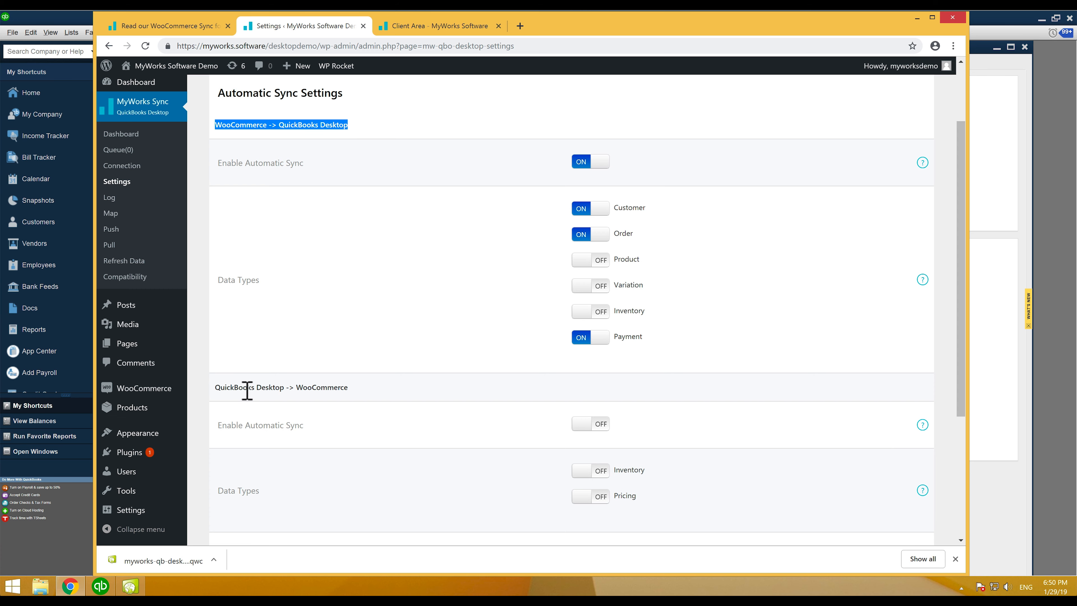
click(216, 387)
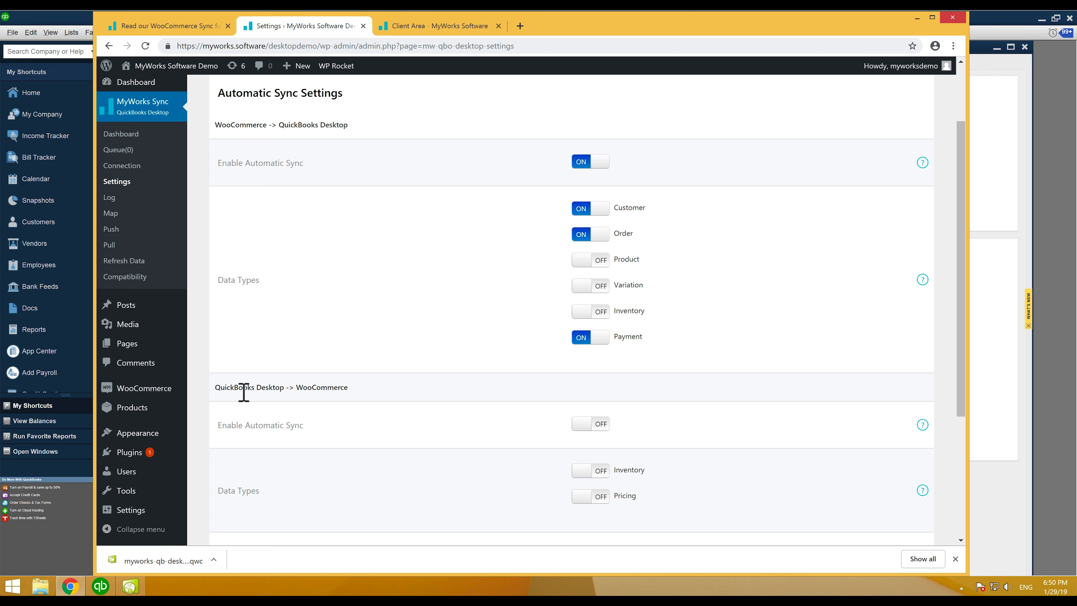
drag(240, 390, 351, 392)
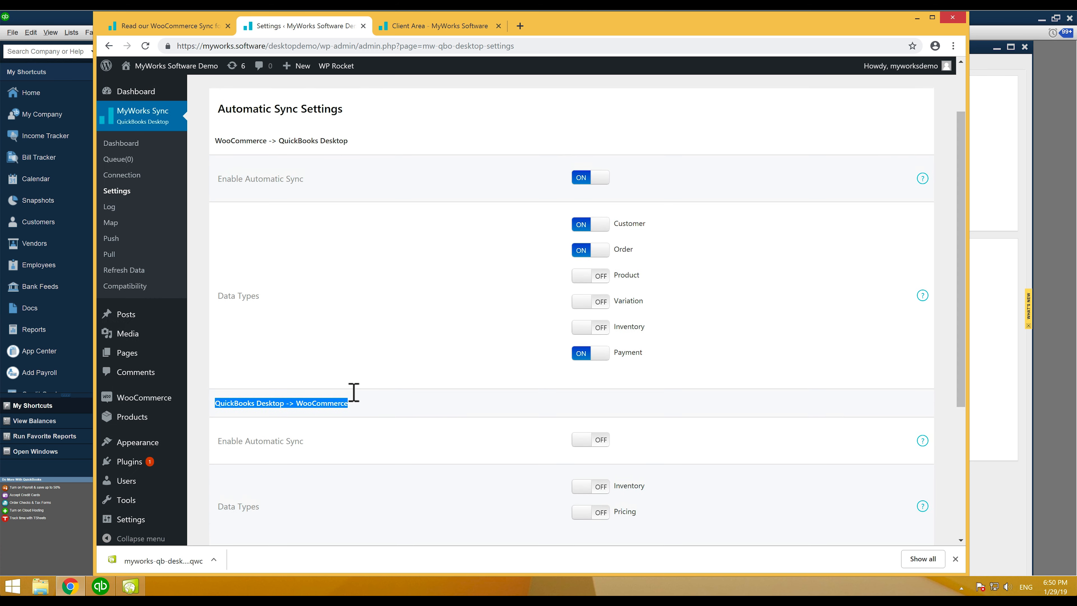
scroll(352, 390, up, 1)
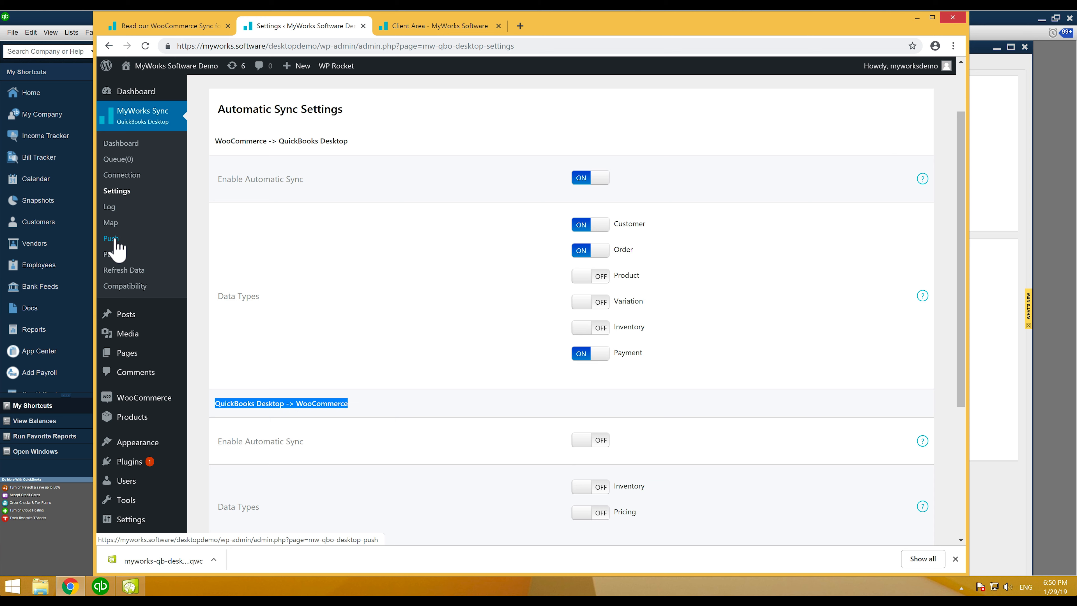
click(331, 295)
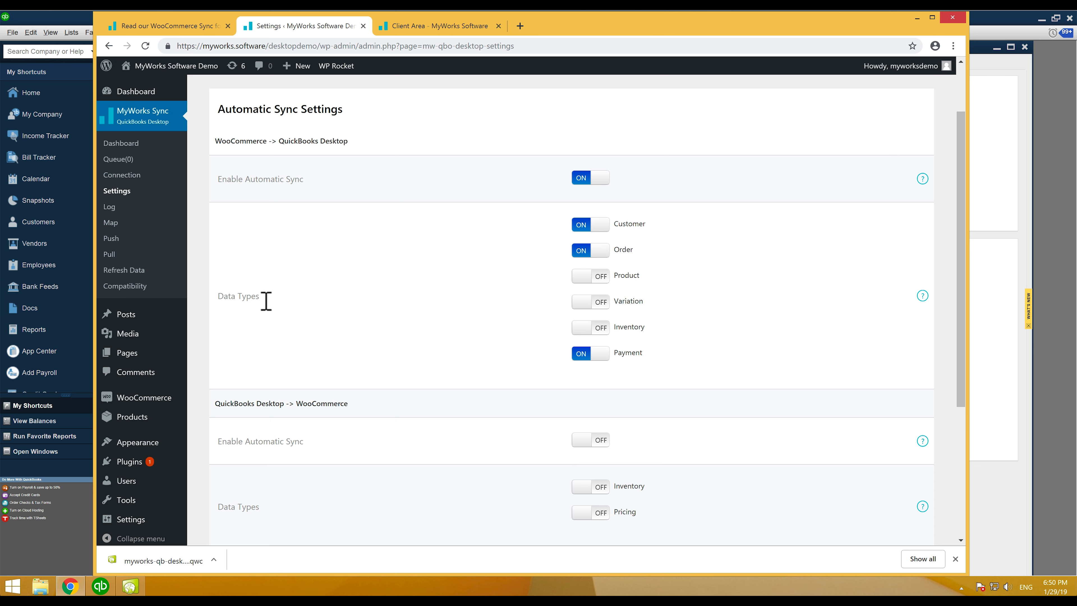
Try turning off WooCommerce to QuickBooks Desktop automatic sync and its Customer, Order and Payment data types, and turn them back on
click(588, 179)
click(588, 225)
click(588, 251)
click(583, 353)
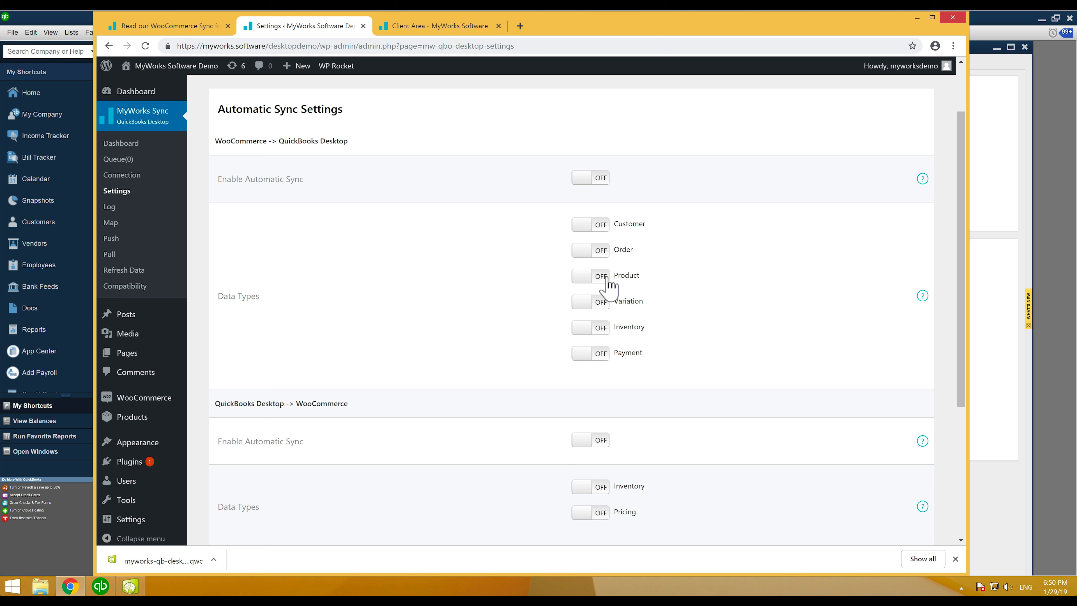
click(599, 178)
click(599, 225)
click(599, 250)
click(602, 353)
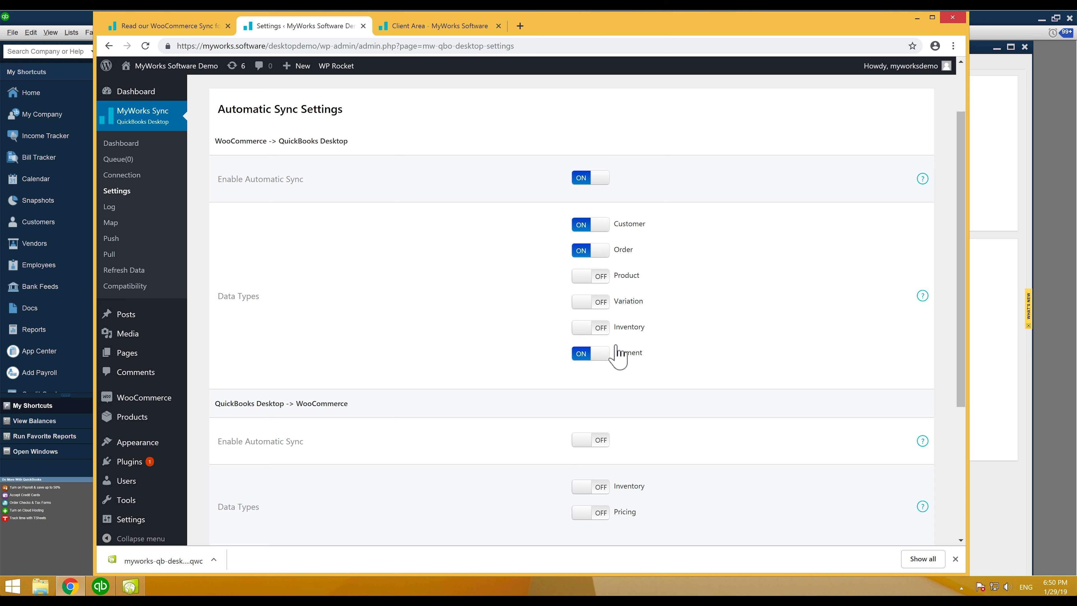
Enable the Product and Variation data types for automatic sync from WooCommerce to QuickBooks Desktop
scroll(613, 285, down, 1)
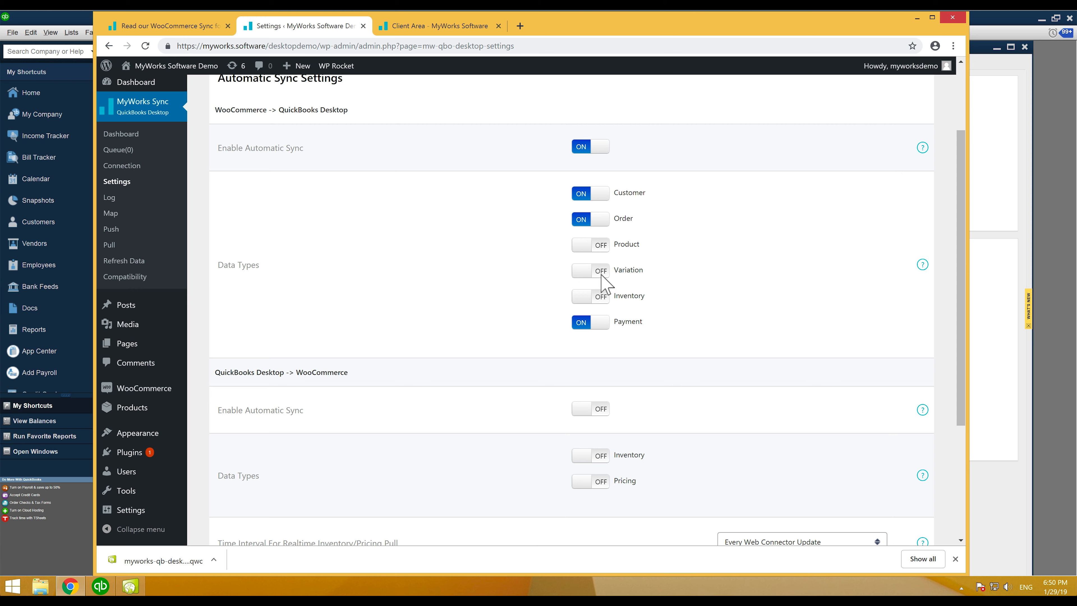
click(603, 252)
click(607, 273)
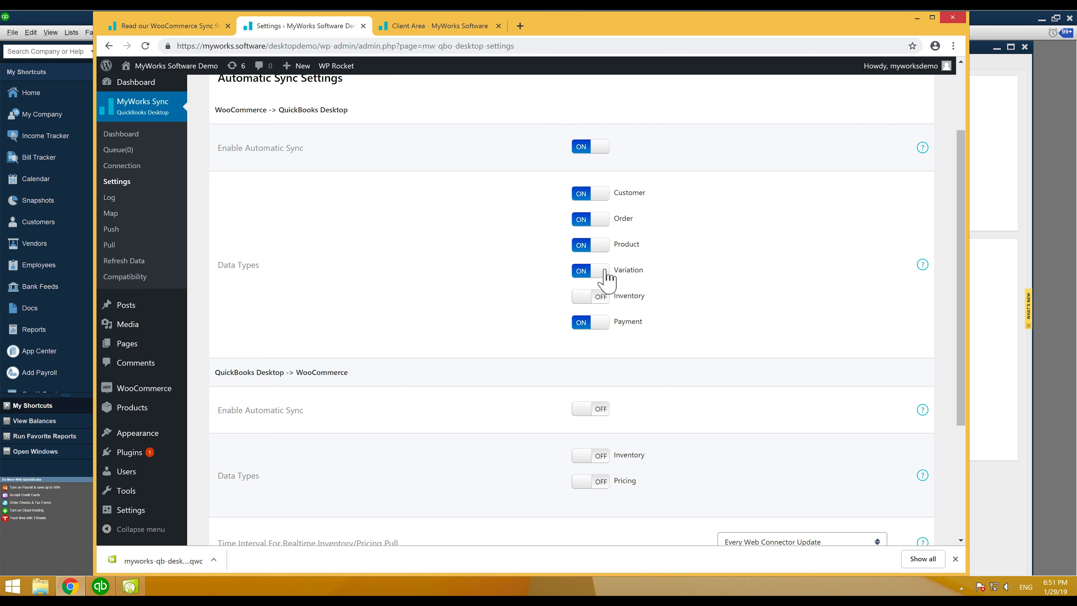
Enable automatic sync from QuickBooks Desktop to WooCommerce for the Inventory data type and save all settings
mouse_move(162, 409)
scroll(598, 261, down, 2)
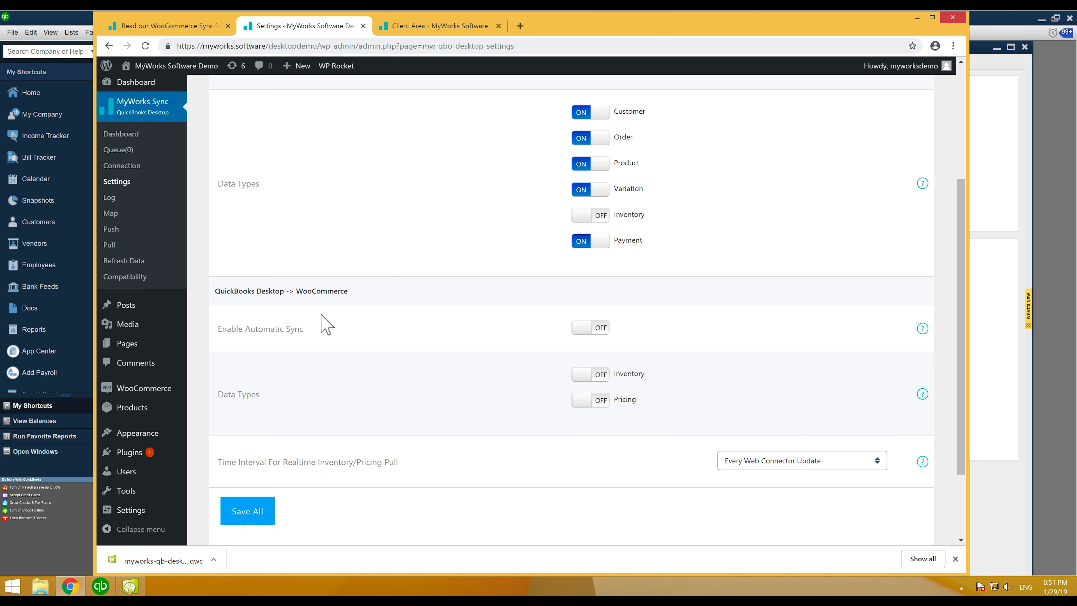
click(599, 329)
click(604, 380)
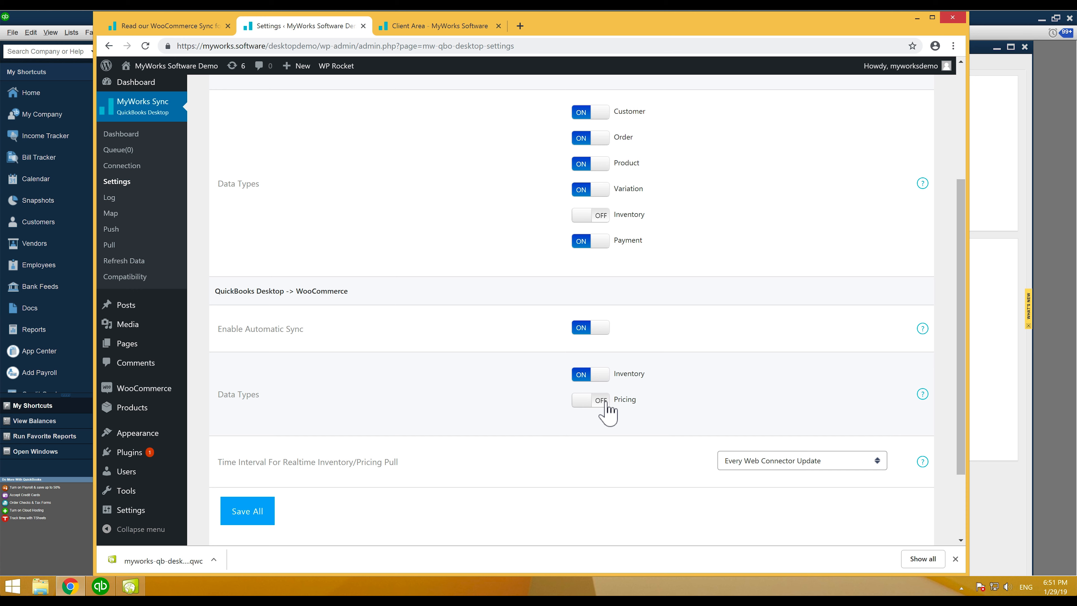
click(255, 513)
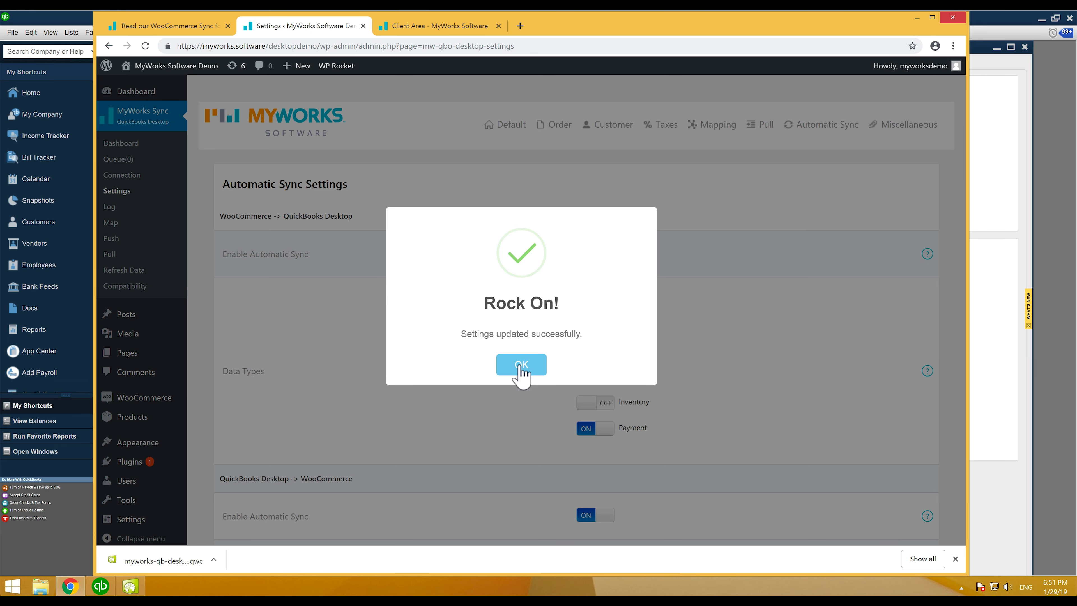
click(519, 369)
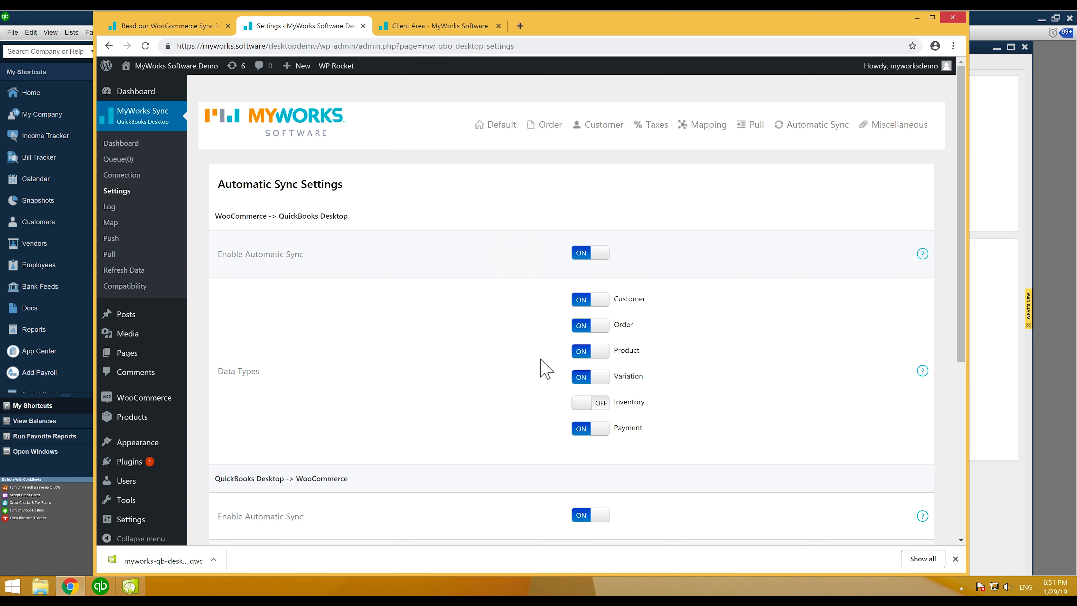
scroll(552, 366, down, 3)
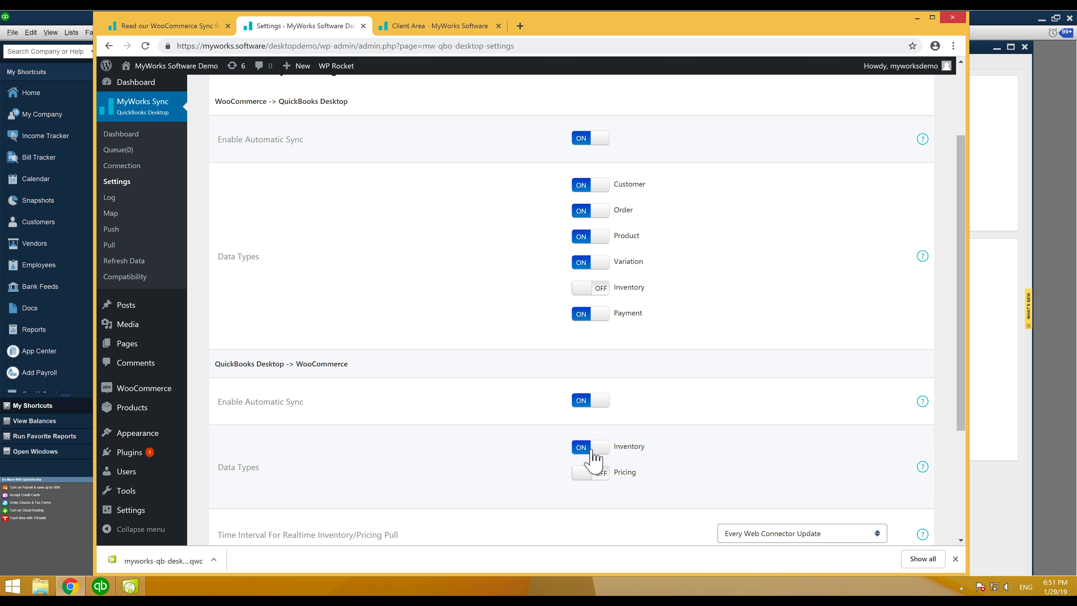
scroll(583, 447, up, 3)
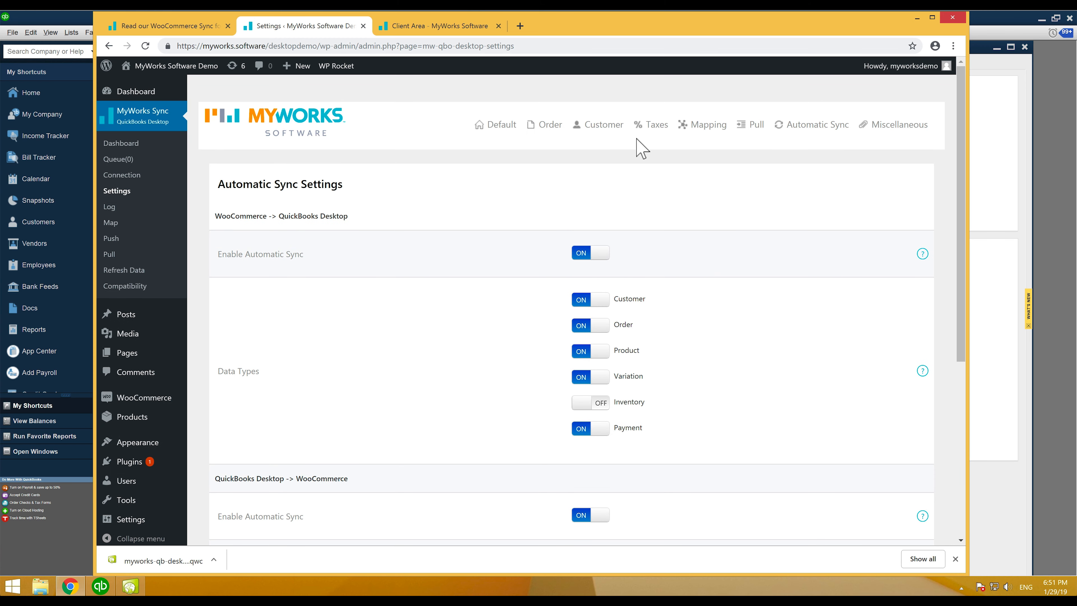
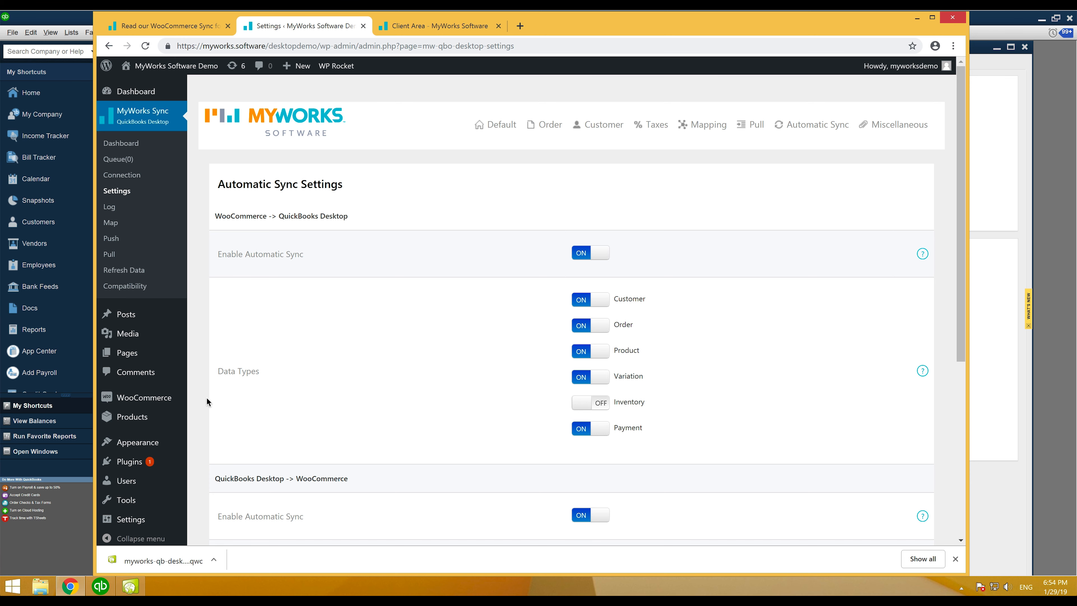
Examine the QBD sync status of the WooCommerce orders and check the MyWorks sync queue
mouse_move(171, 406)
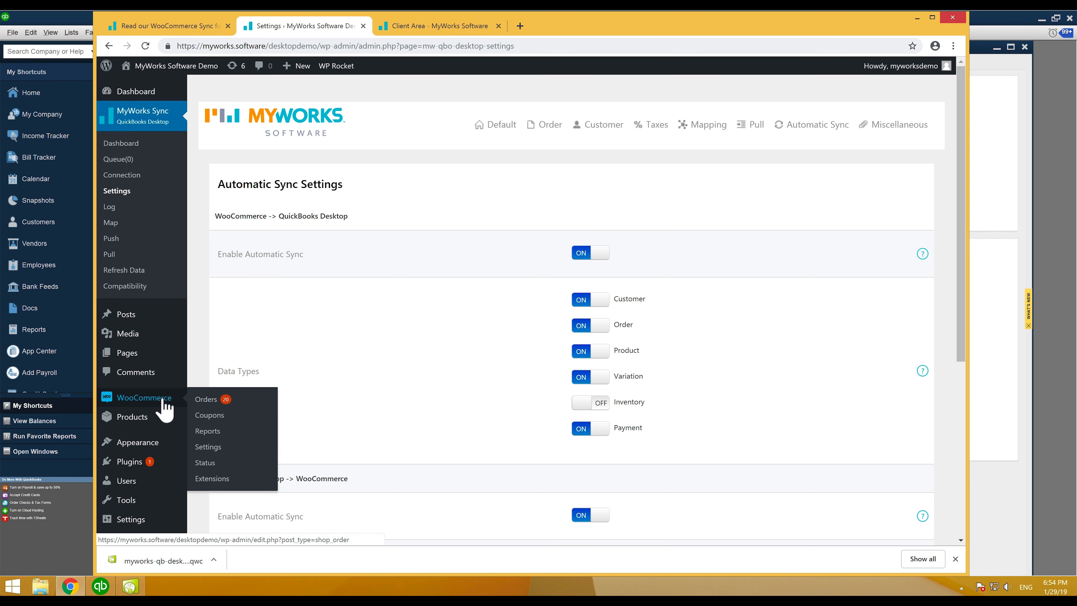
click(210, 399)
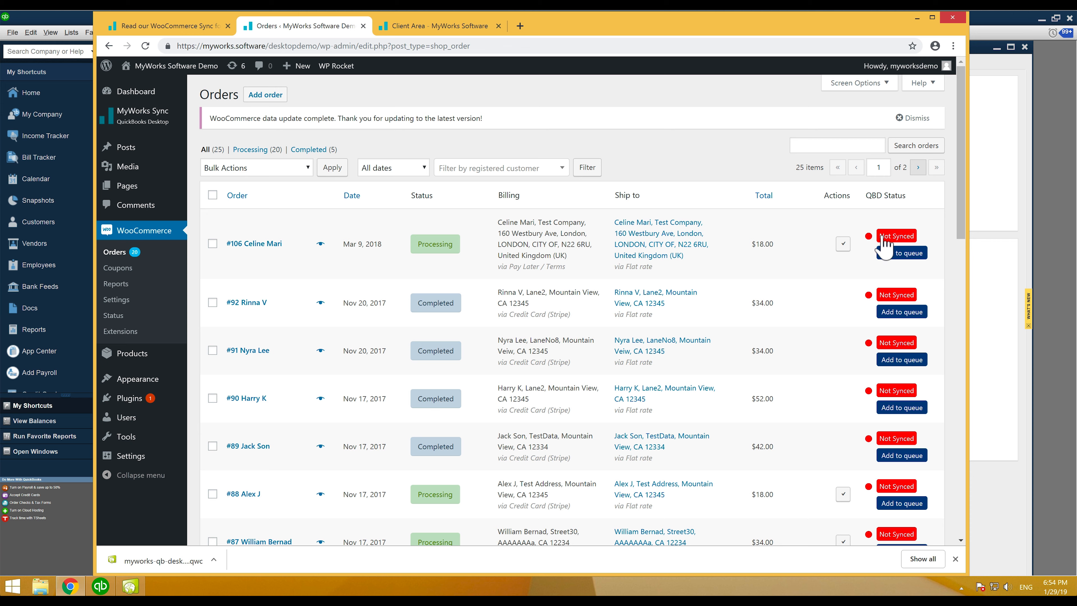
scroll(717, 242, down, 2)
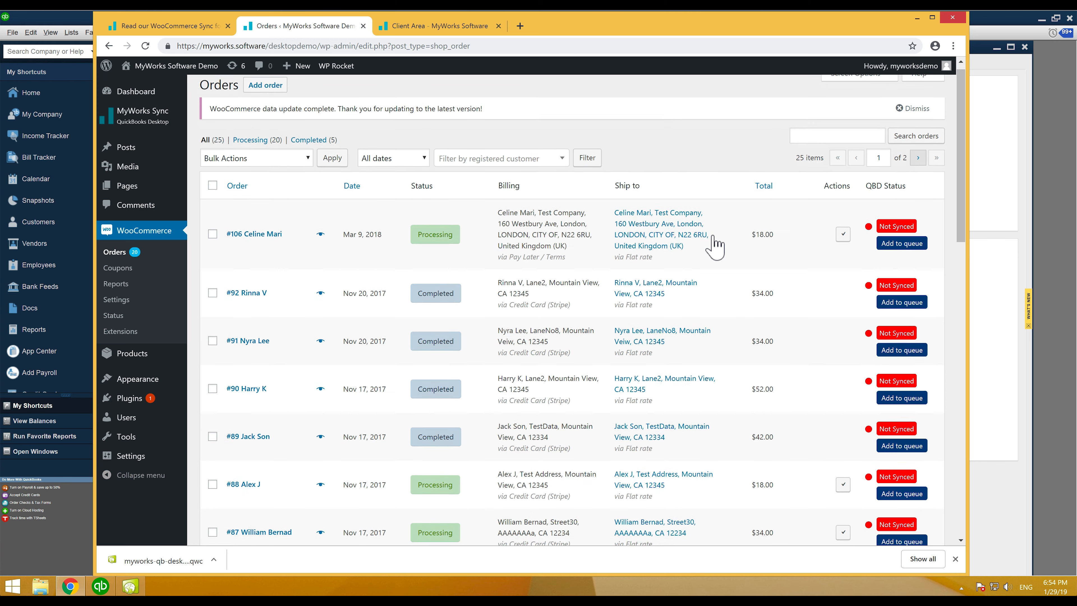
scroll(717, 244, up, 2)
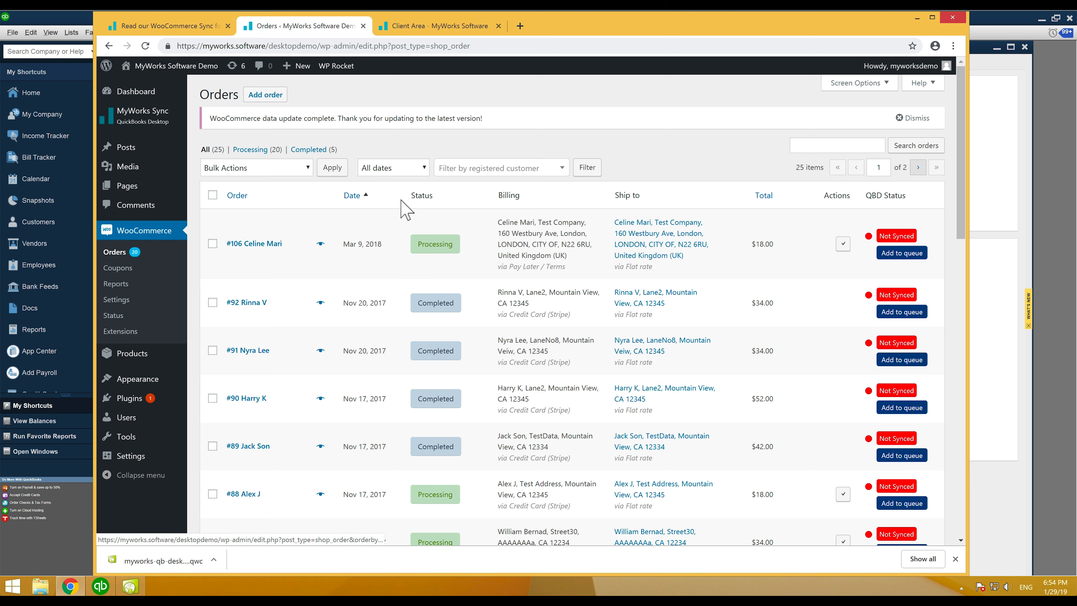
mouse_move(163, 123)
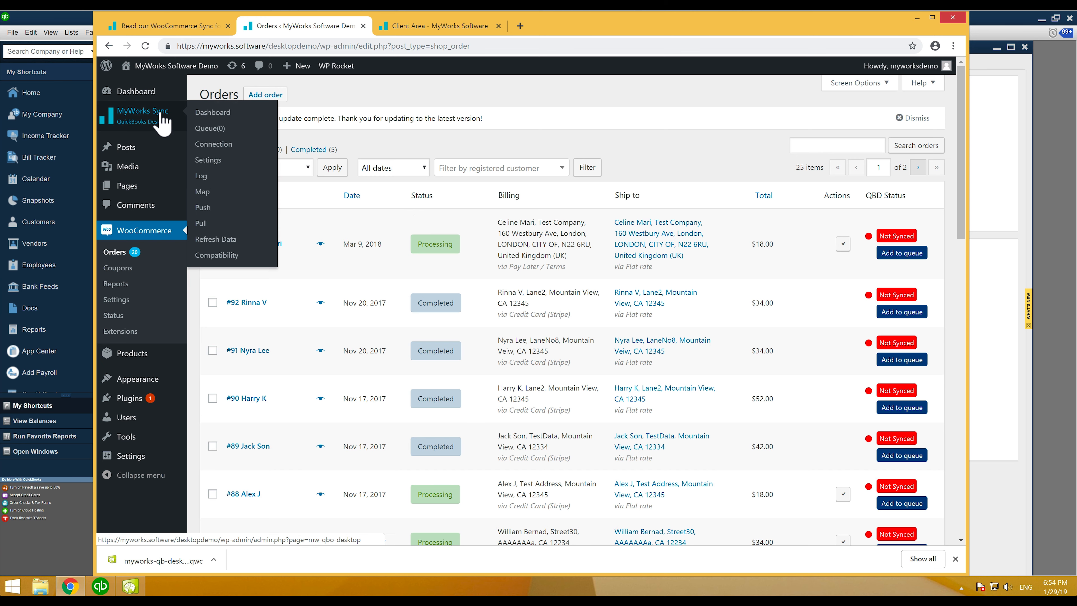
click(209, 134)
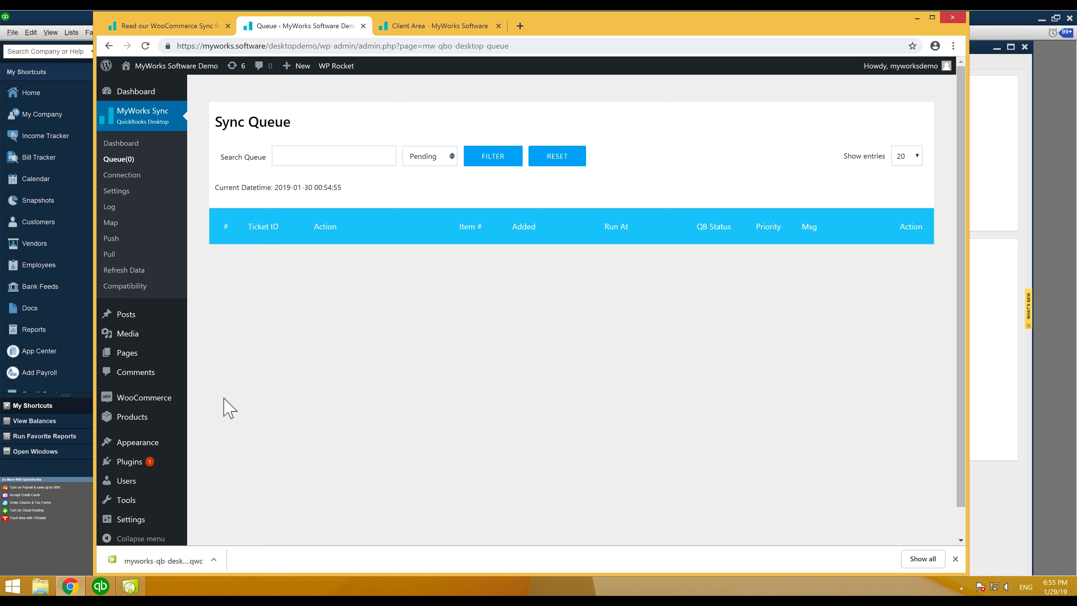
Revisit the WooCommerce orders list and the MyWorks Automatic Sync settings
mouse_move(169, 403)
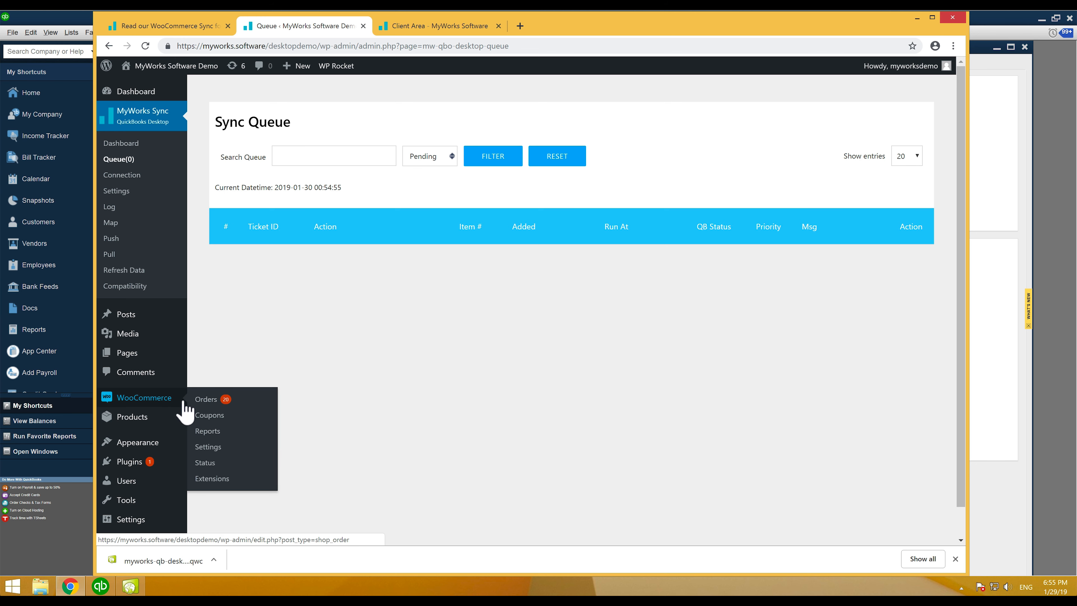
click(219, 403)
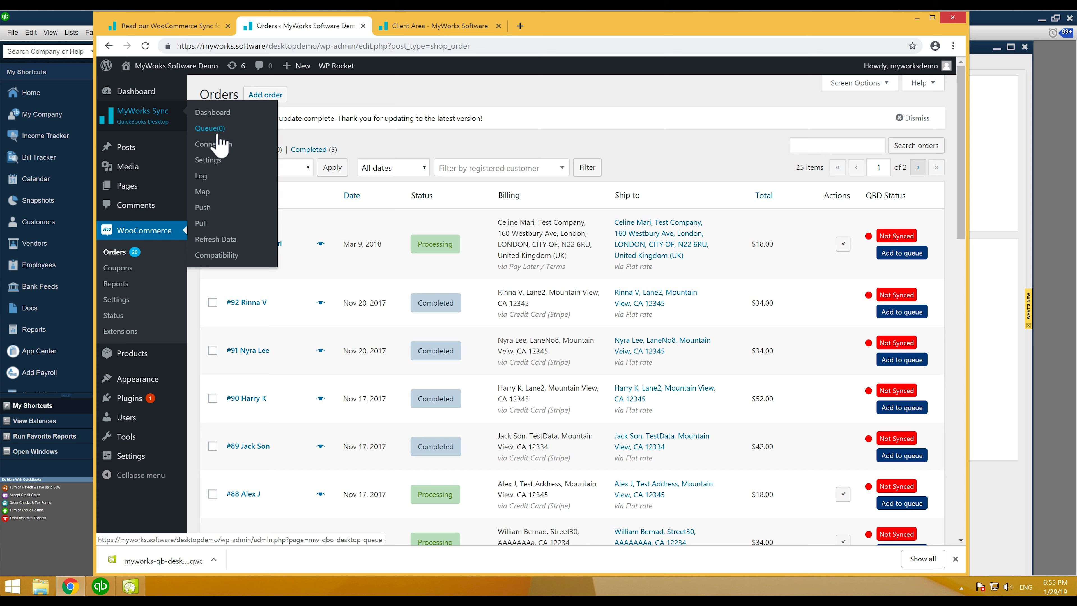
click(219, 164)
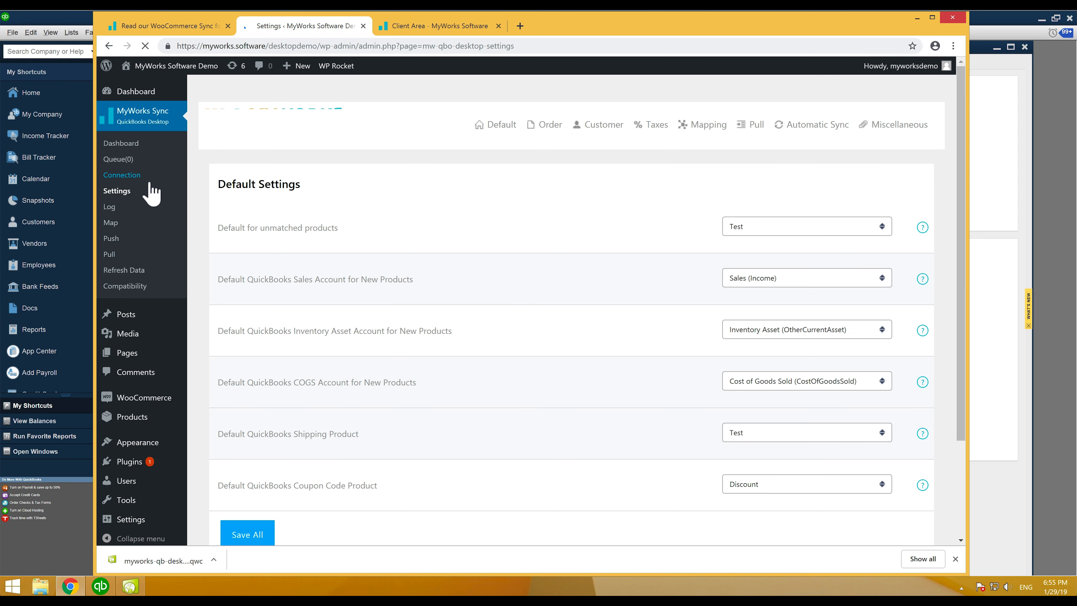
click(797, 135)
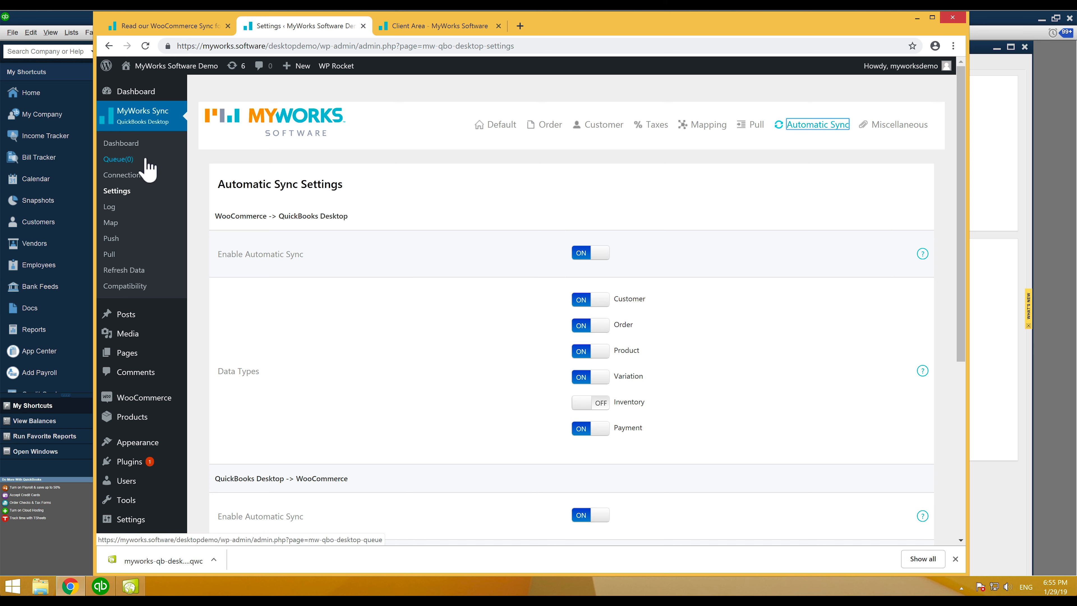
Open the WooCommerce orders list, mark the three newest orders and look at the bulk QuickBooks Sync action for adding them to the queue
click(180, 403)
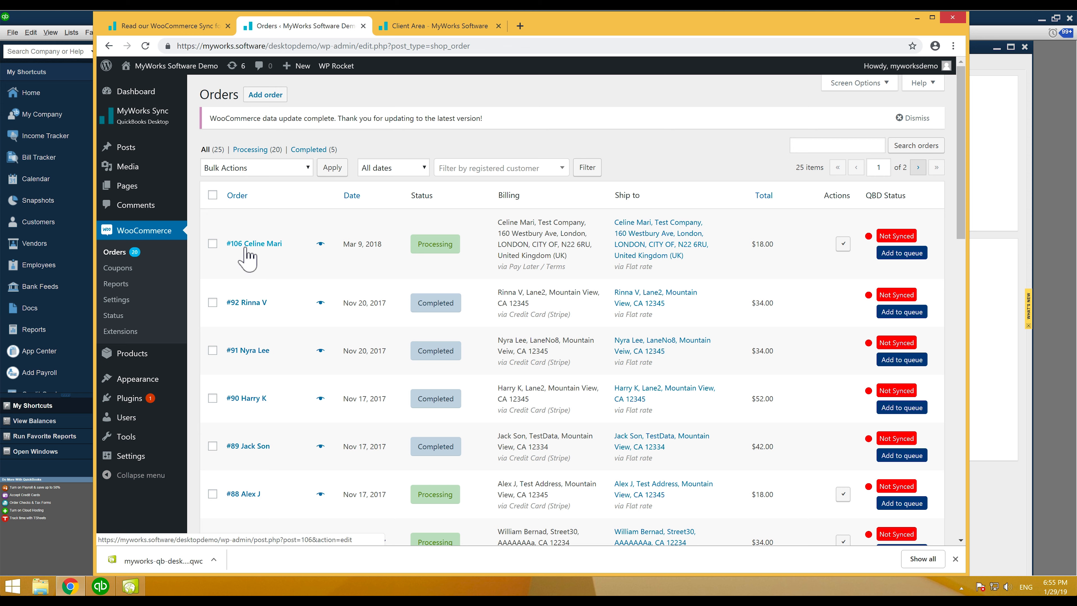
click(236, 174)
click(501, 151)
click(212, 243)
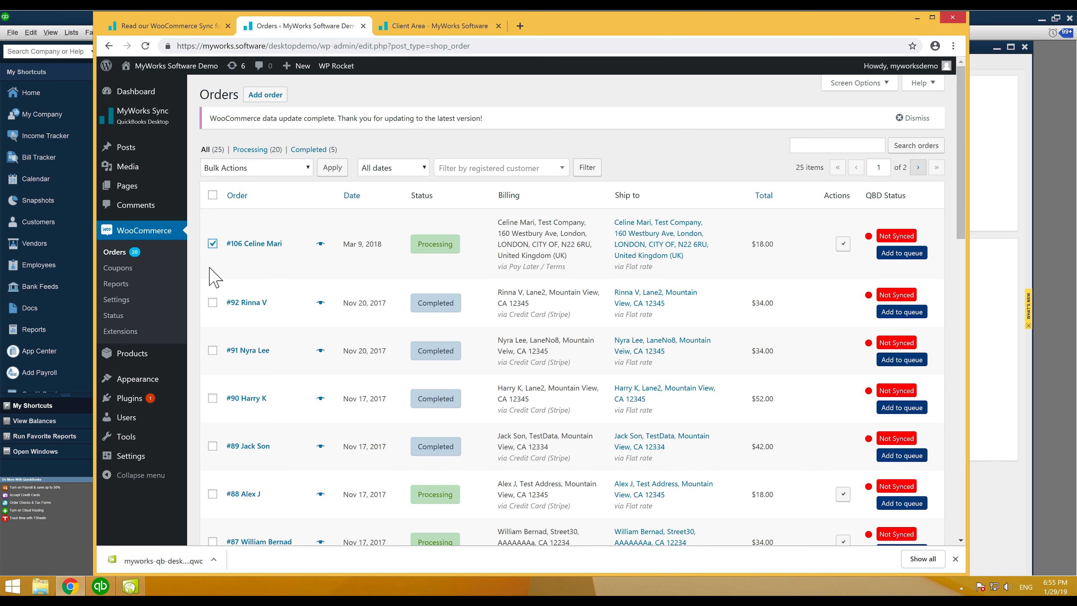
click(212, 302)
click(213, 350)
click(265, 169)
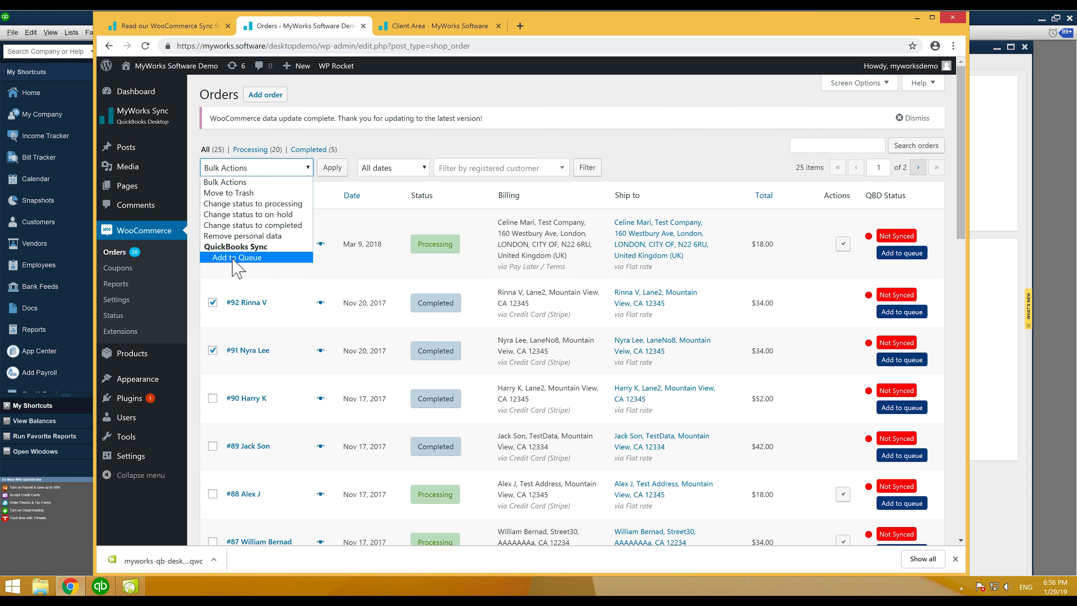
click(674, 136)
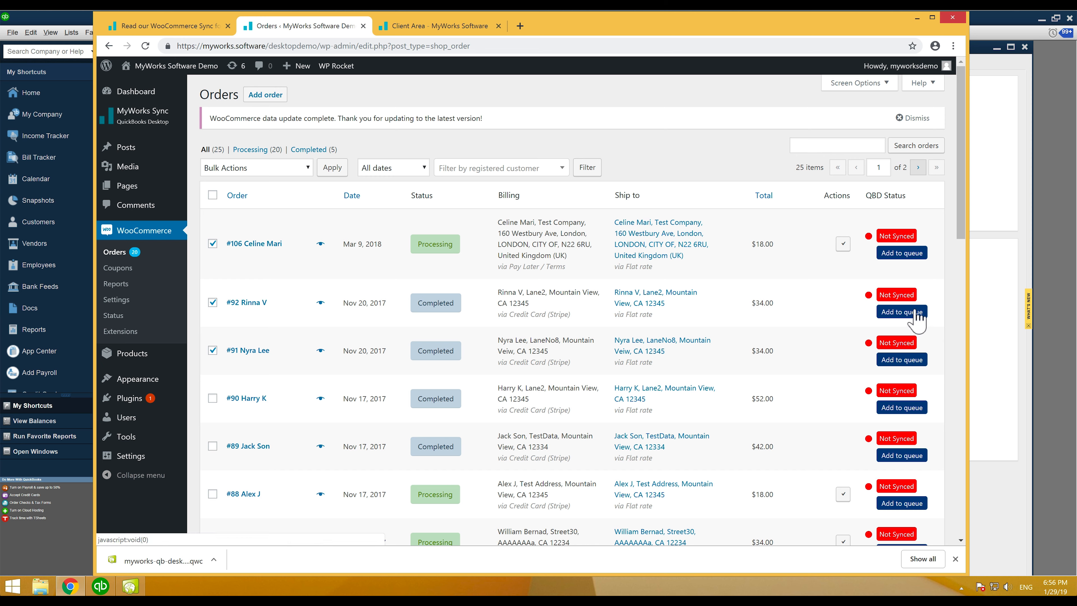
Add the newest WooCommerce order to the QuickBooks sync queue and examine its pending entries in the Sync Queue
click(894, 255)
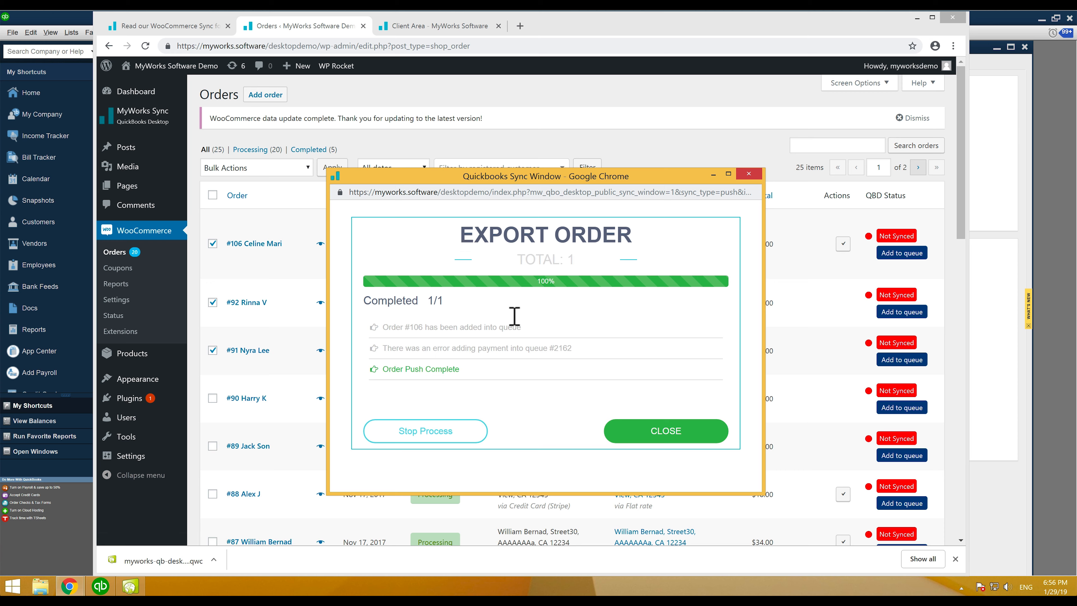
click(622, 432)
mouse_move(166, 121)
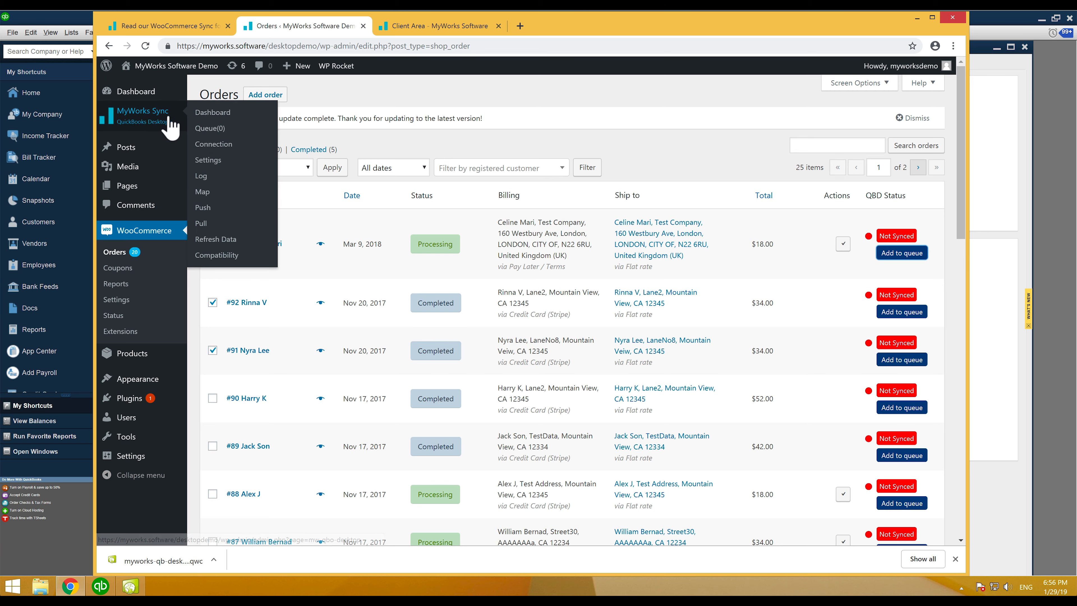
click(204, 128)
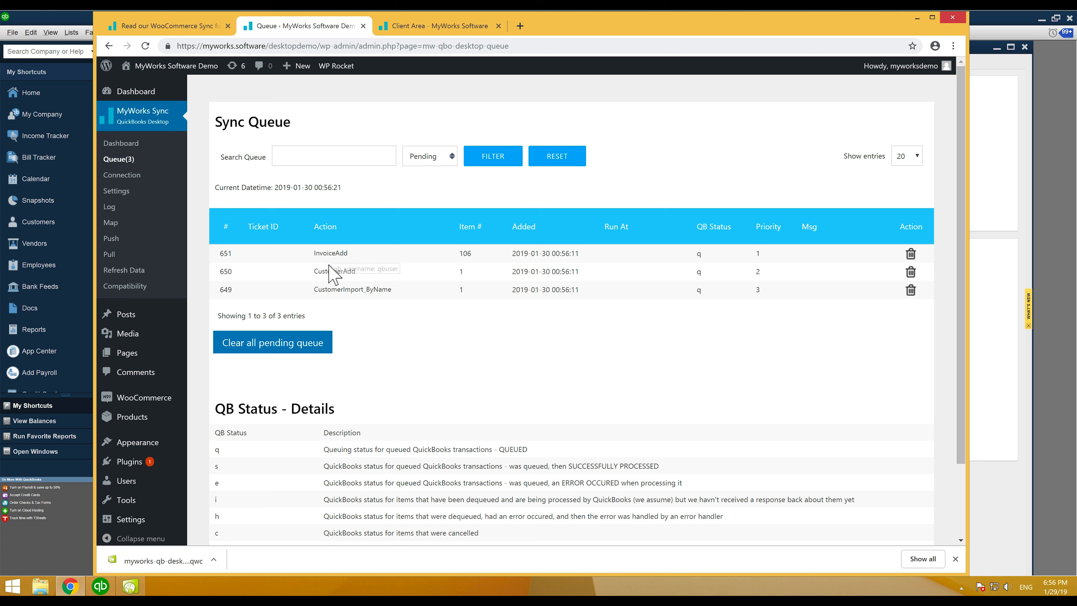
double_click(334, 255)
click(350, 322)
Check the queued order's QBD status in the WooCommerce orders list and review the Sync Queue again
mouse_move(170, 398)
click(207, 403)
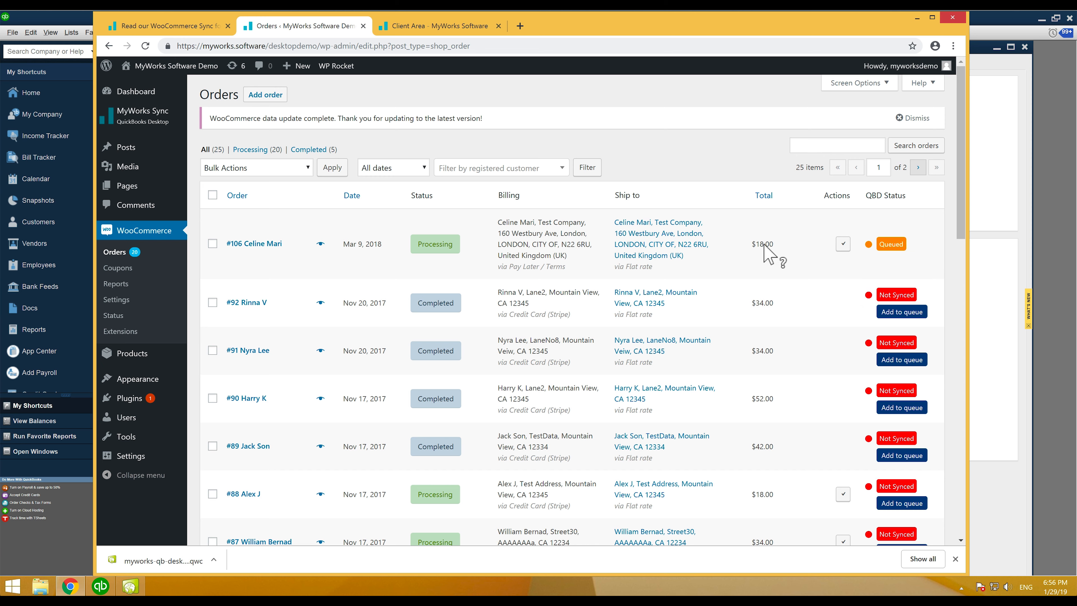
mouse_move(765, 245)
mouse_move(182, 121)
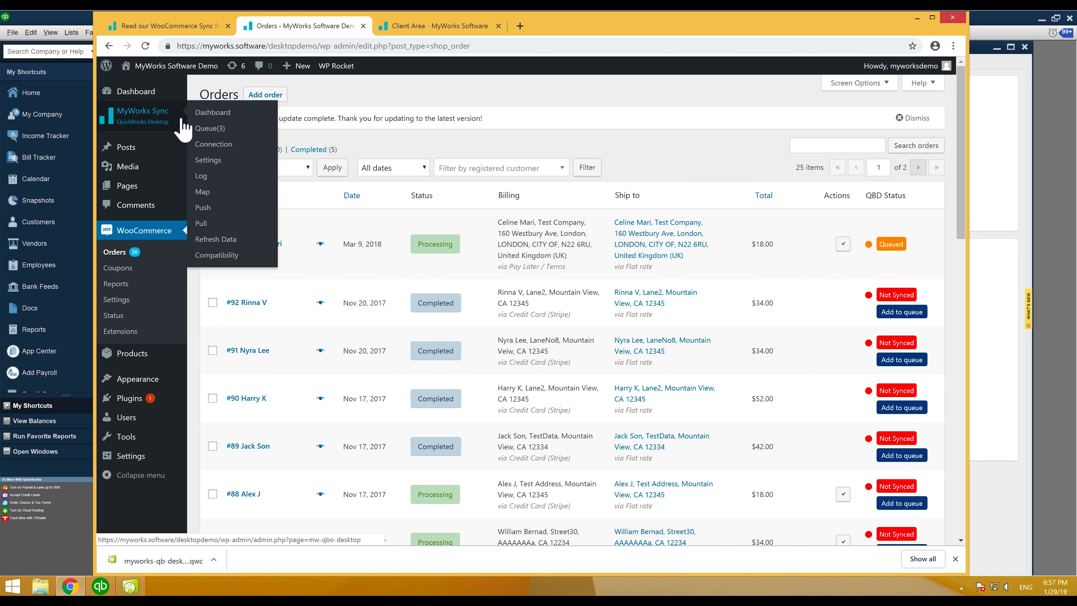
click(222, 132)
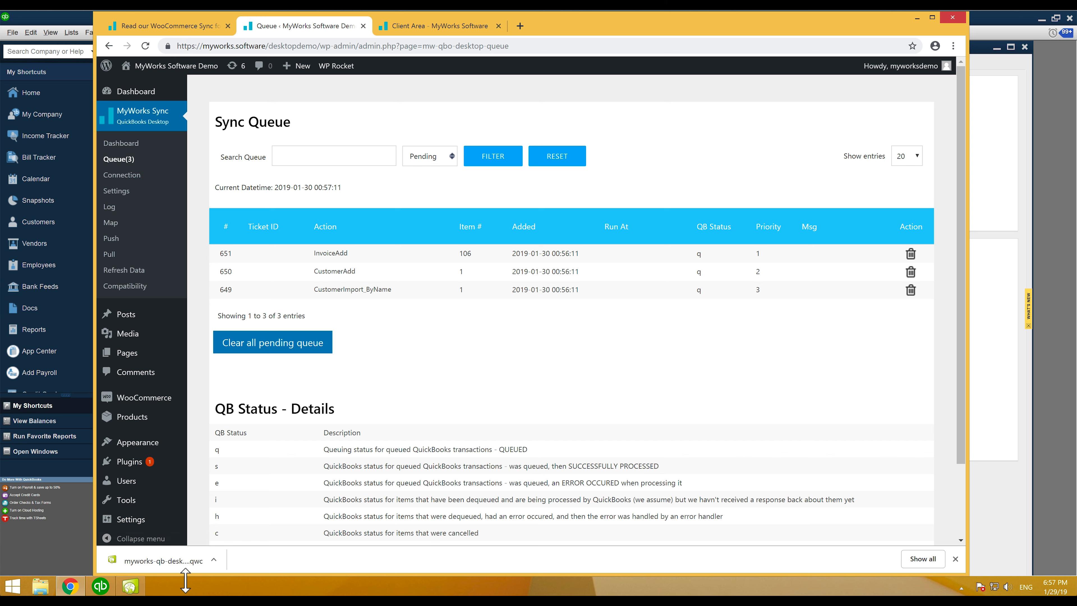
click(956, 559)
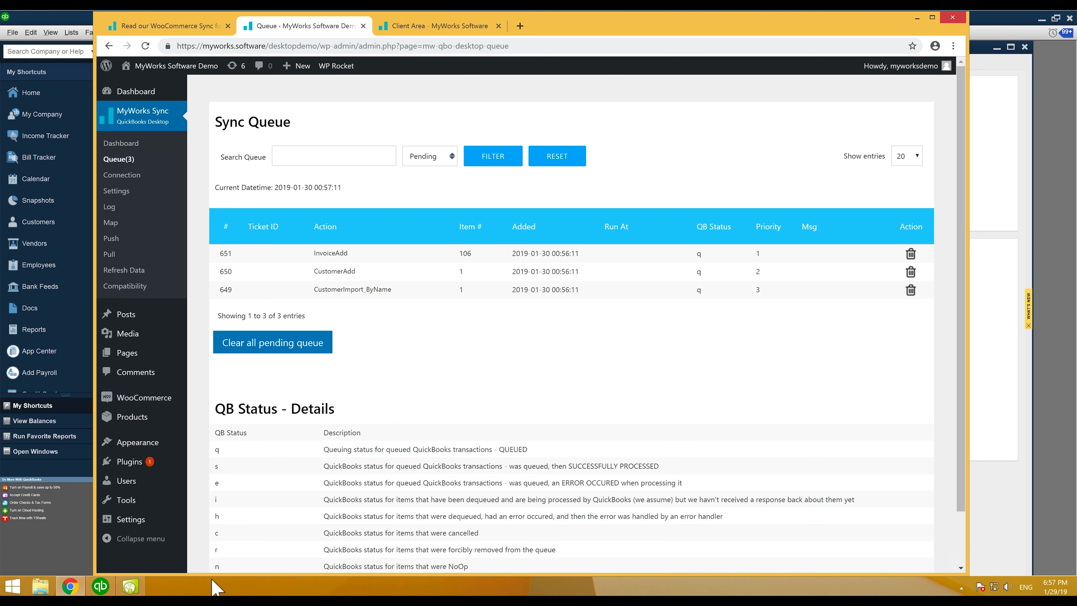
Close QuickBooks Web Connector and relaunch it from QuickBooks Desktop with Update Web Services
click(130, 587)
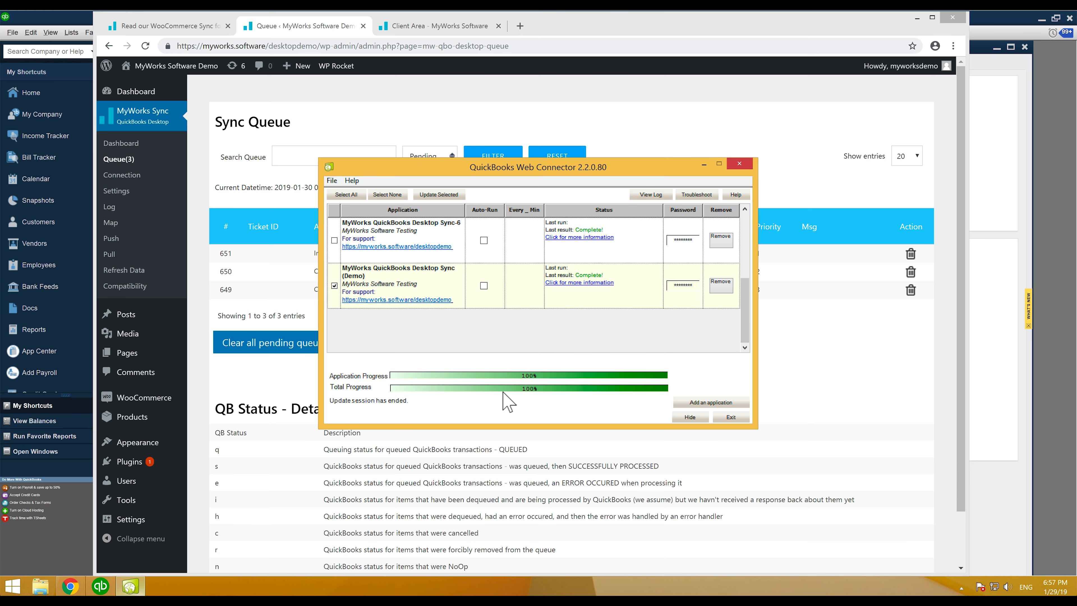
click(739, 164)
click(60, 83)
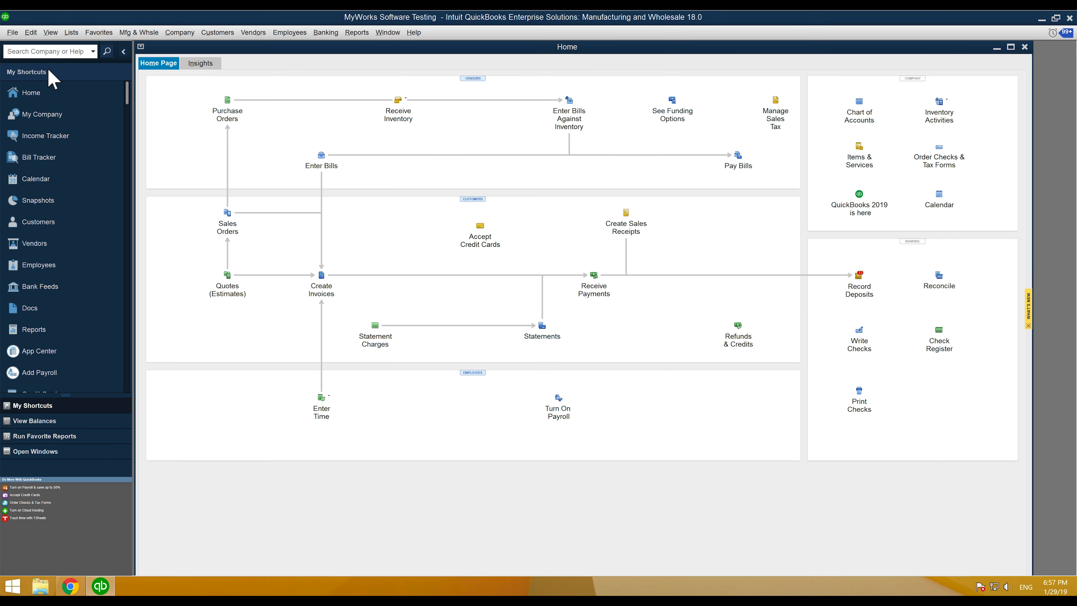
click(12, 32)
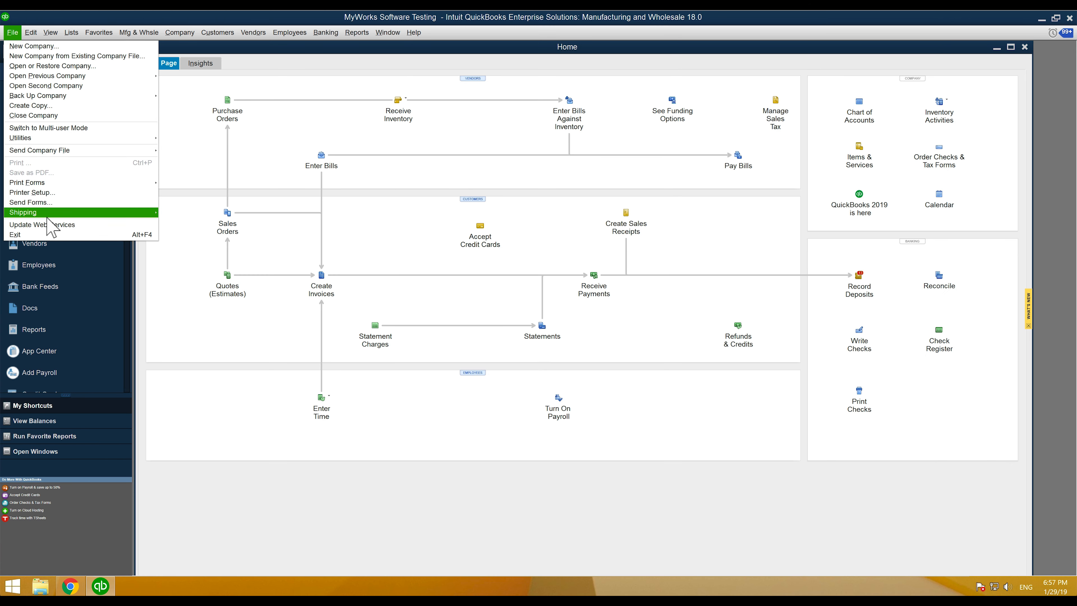
click(42, 224)
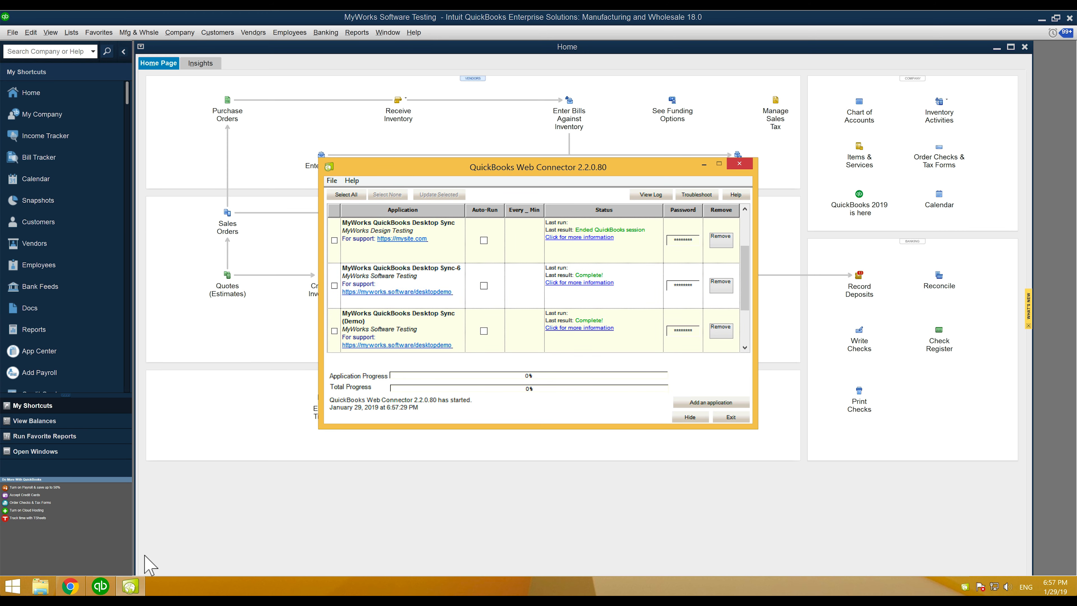
Load the WooCommerce orders list in the browser and run an update of only MyWorks QuickBooks Desktop Sync (Demo) in QuickBooks Web Connector
click(73, 588)
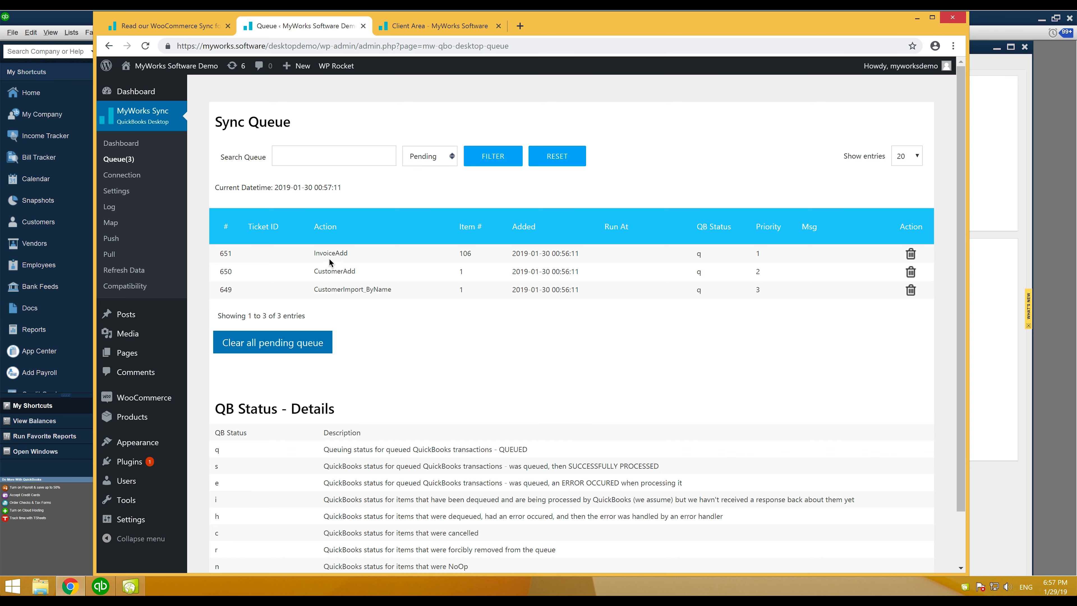
mouse_move(128, 406)
click(208, 398)
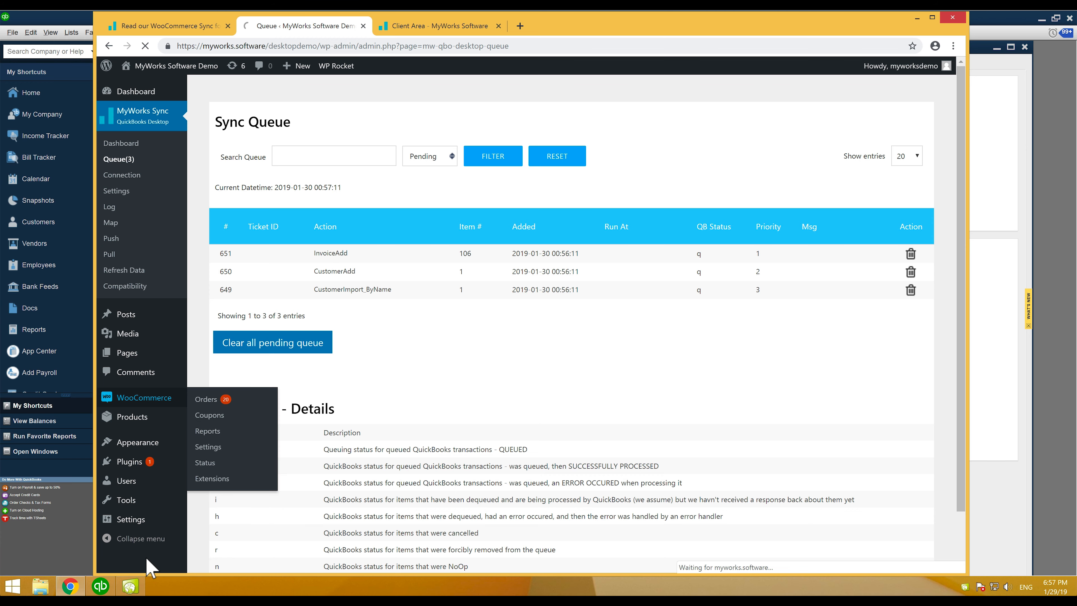
click(130, 586)
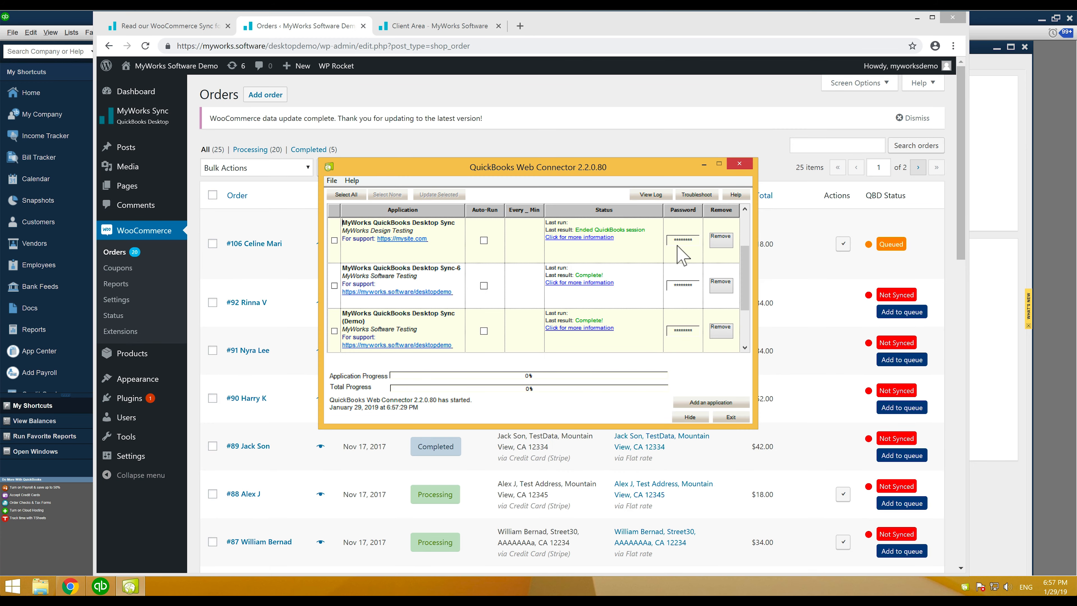
scroll(729, 289, down, 1)
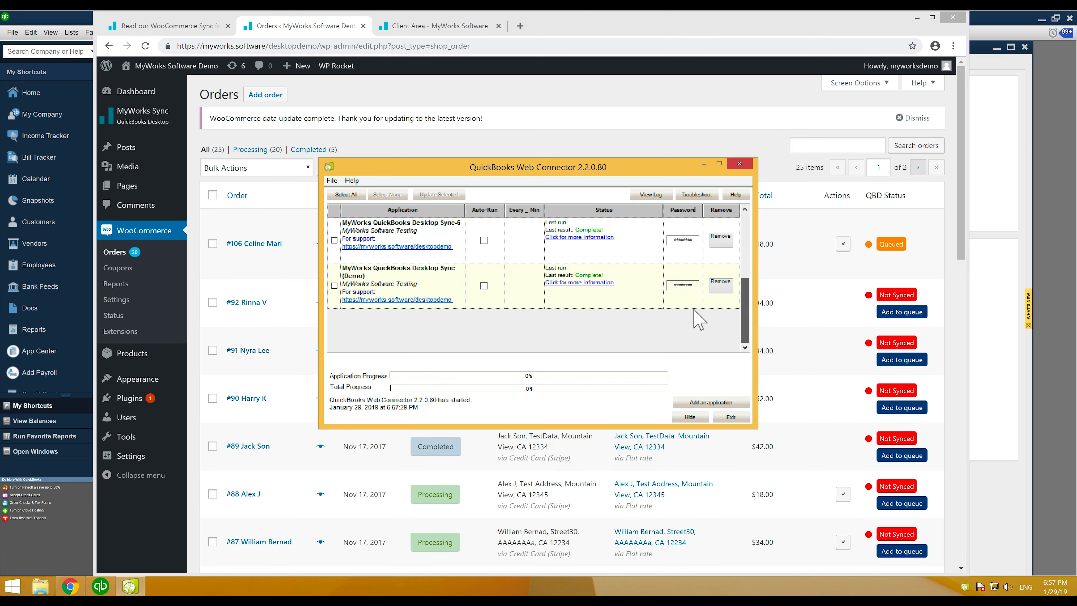
click(335, 285)
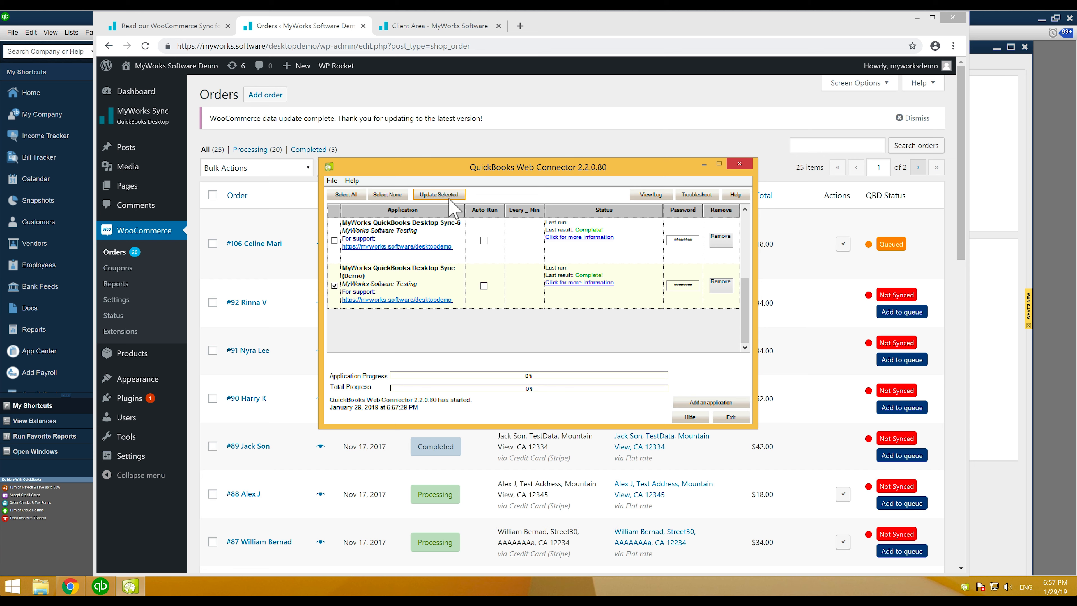
click(441, 194)
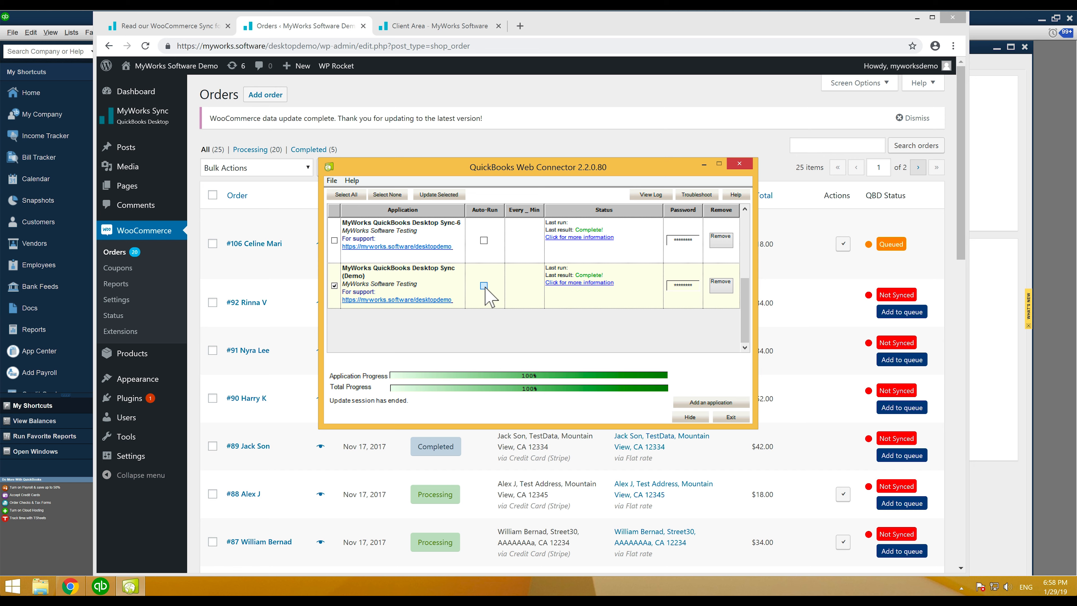
Try Auto-Run with its minute interval for the MyWorks QuickBooks Desktop Sync (Demo) application
click(484, 285)
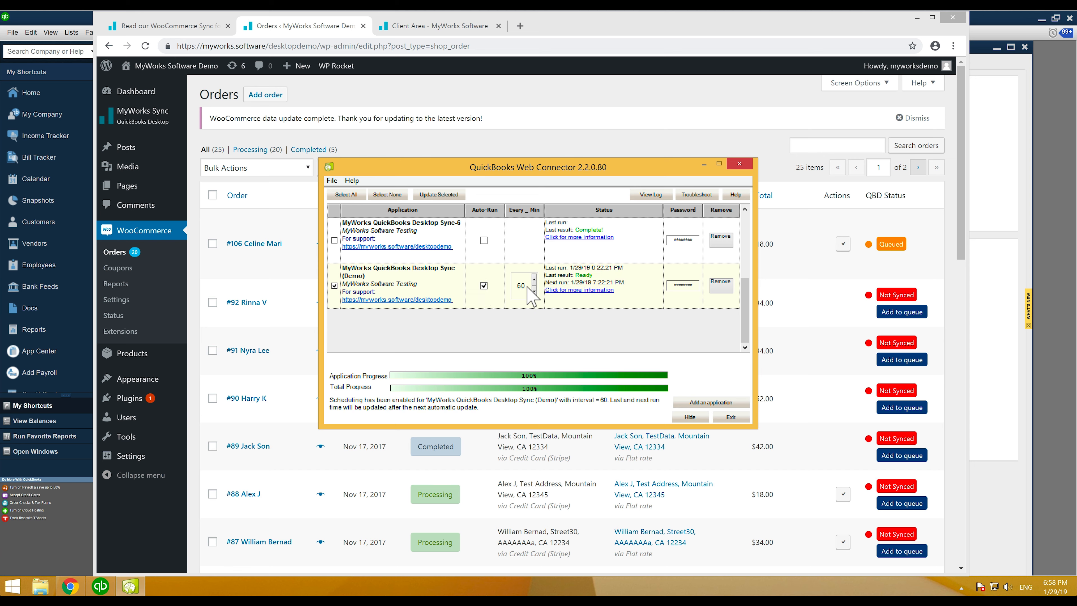
click(526, 288)
double_click(485, 286)
mouse_move(155, 123)
click(484, 286)
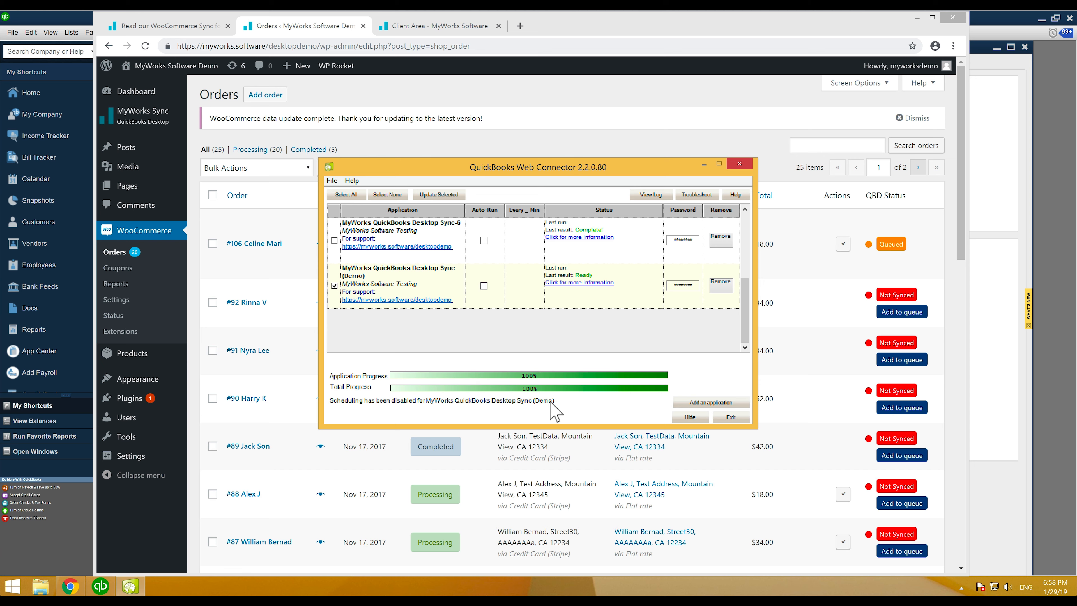
Reload the WooCommerce orders list to check the newest order's QBD status, and read its customer and order export messages in the Sync Log
click(120, 253)
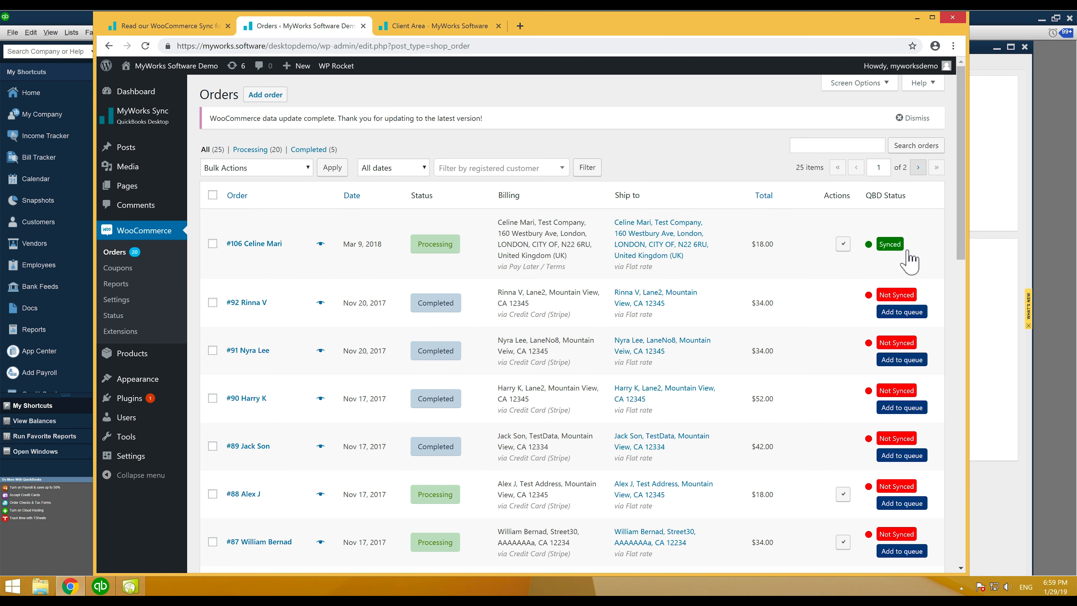
mouse_move(895, 251)
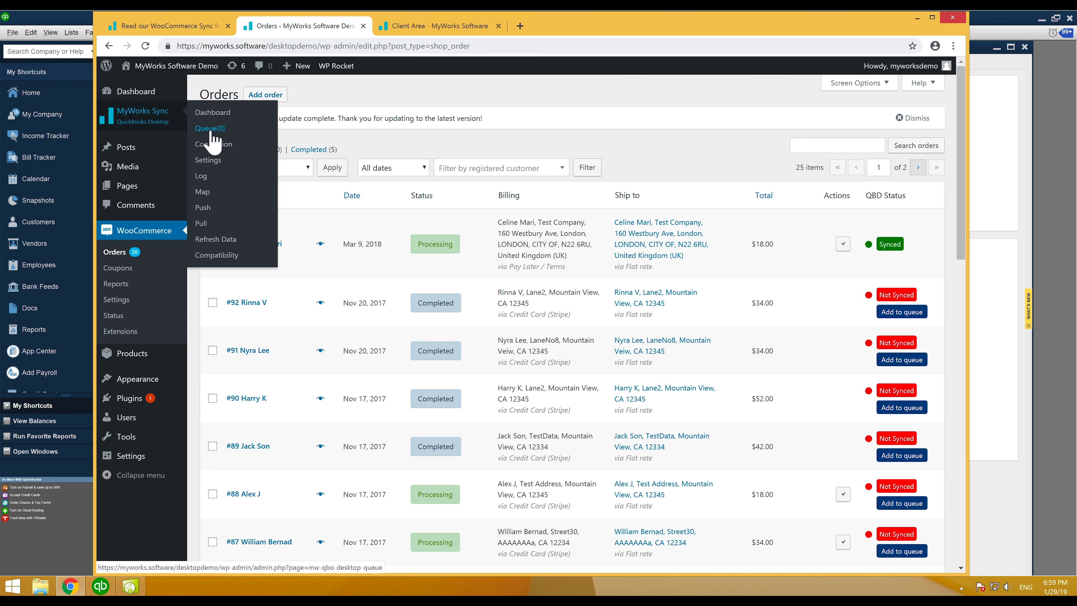
click(210, 180)
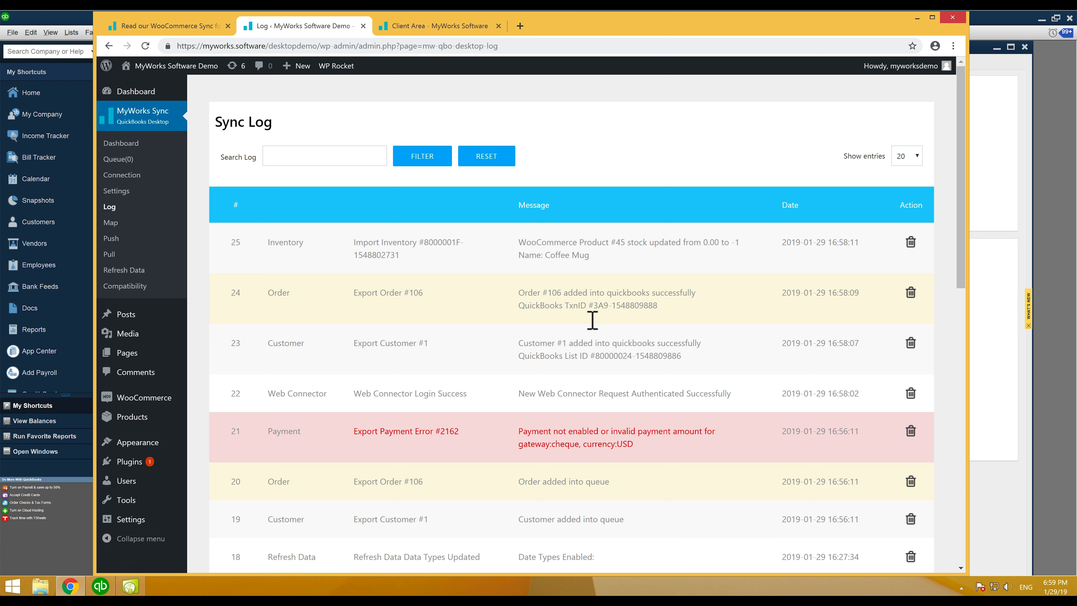
drag(730, 397, 565, 399)
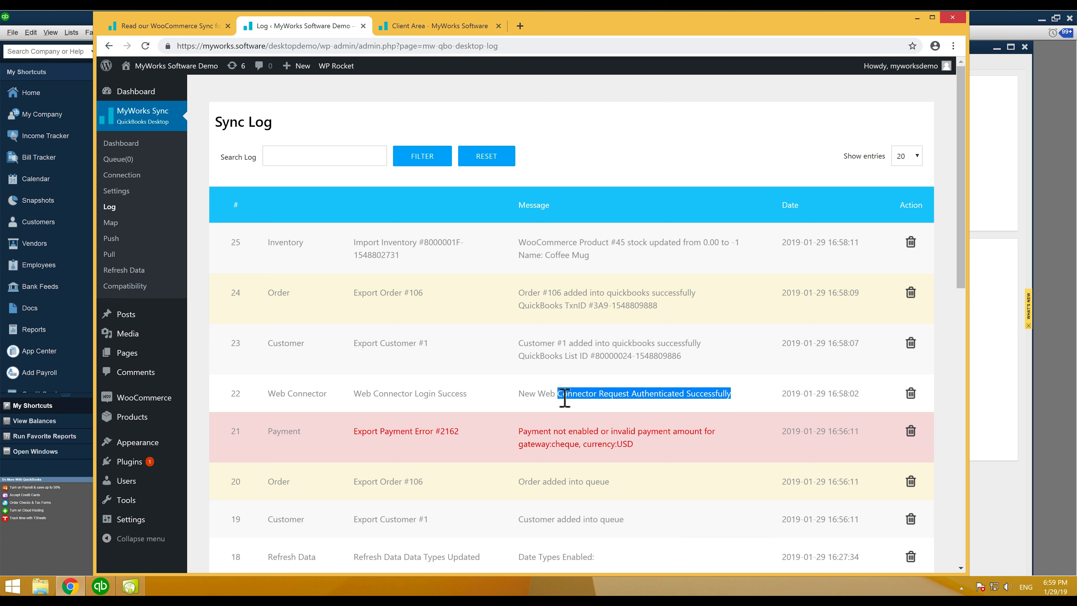
click(561, 400)
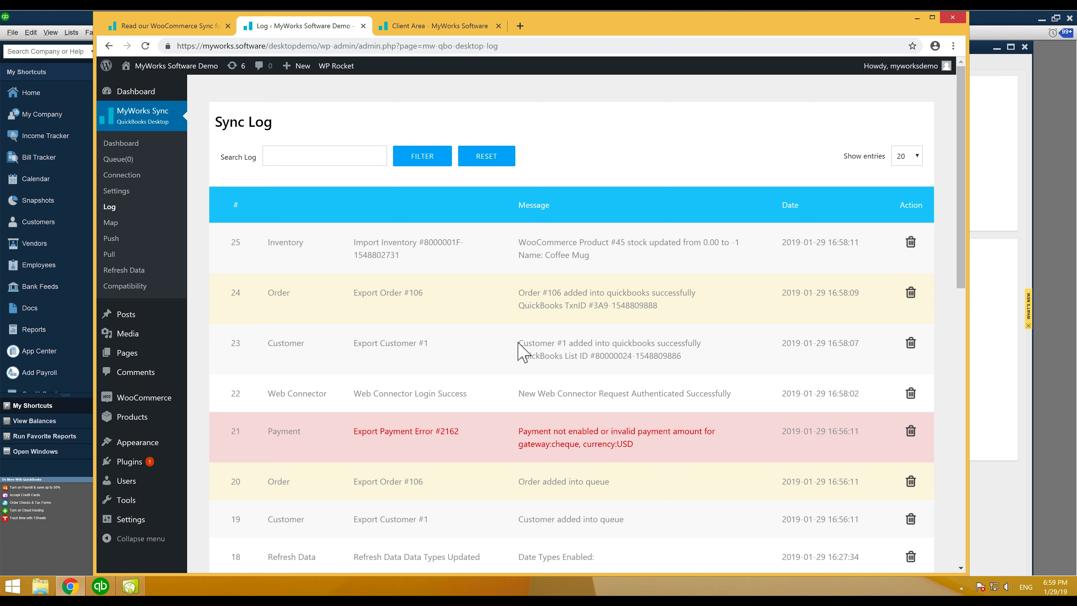
drag(518, 343, 688, 361)
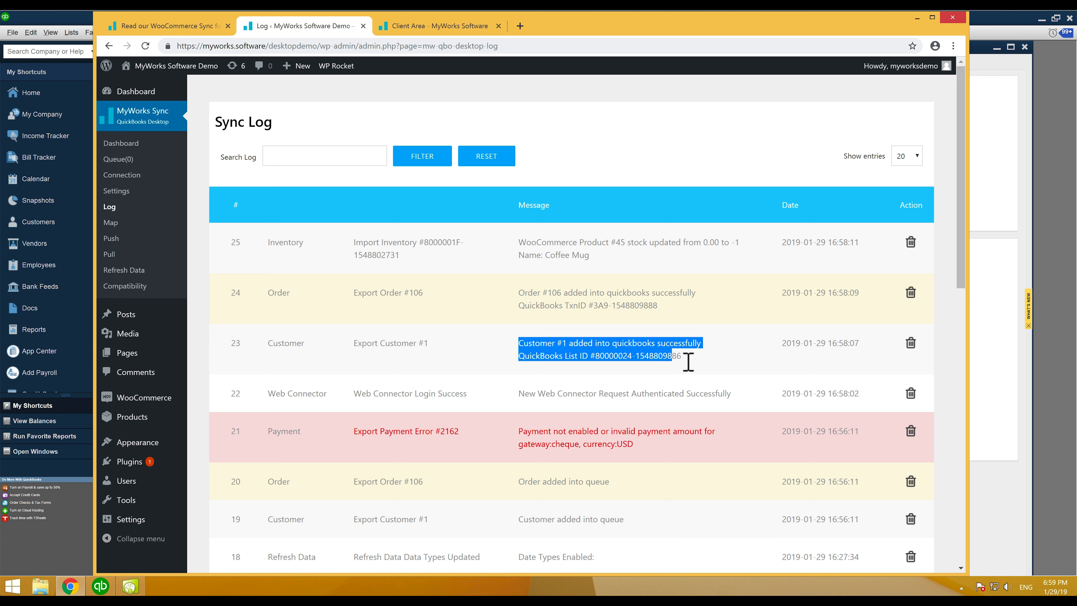
click(681, 335)
drag(674, 317, 519, 293)
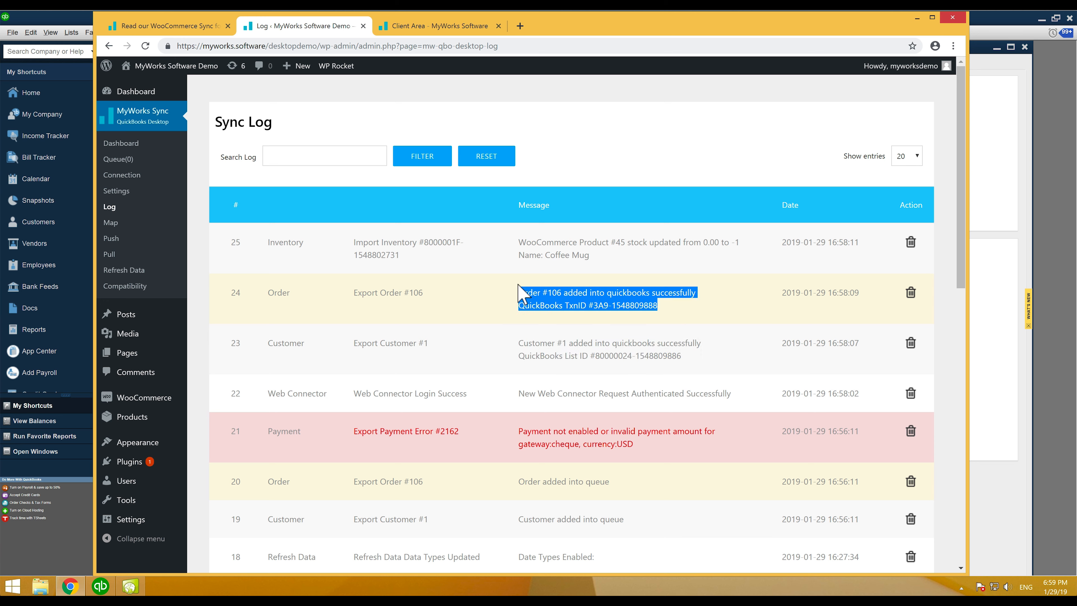
click(586, 303)
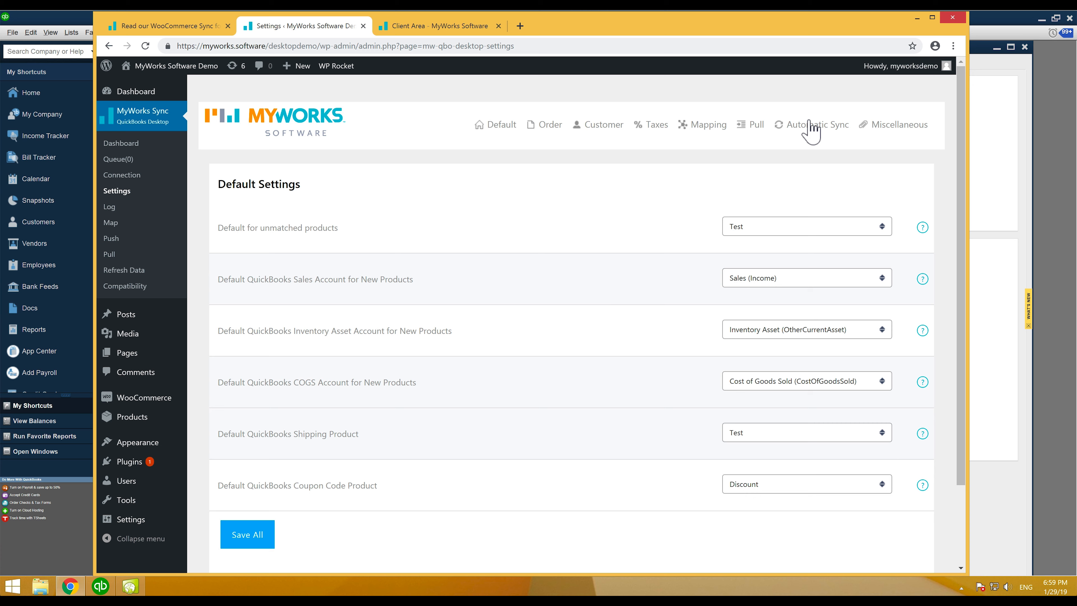
Review the Inventory data type for automatic sync from QuickBooks Desktop to WooCommerce and return to the WooCommerce orders list
click(811, 128)
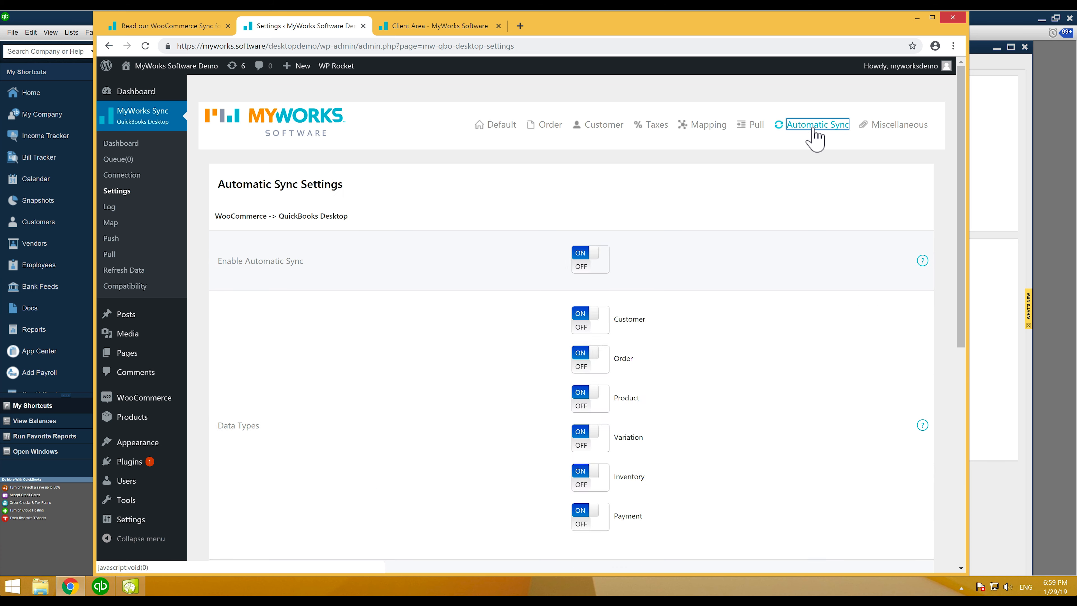
scroll(742, 297, down, 1)
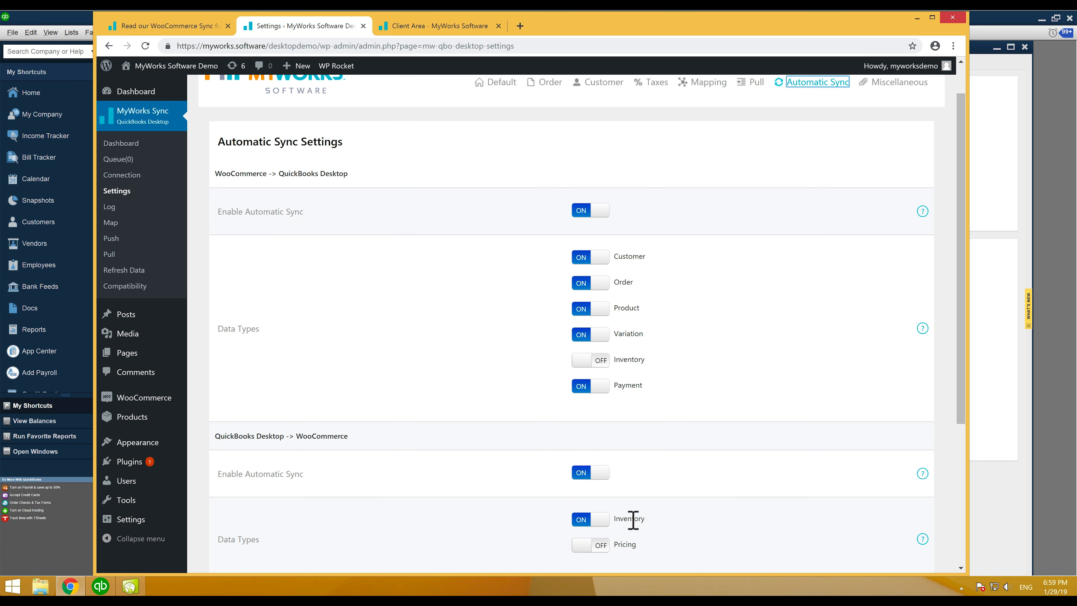
click(607, 521)
click(607, 521)
mouse_move(181, 399)
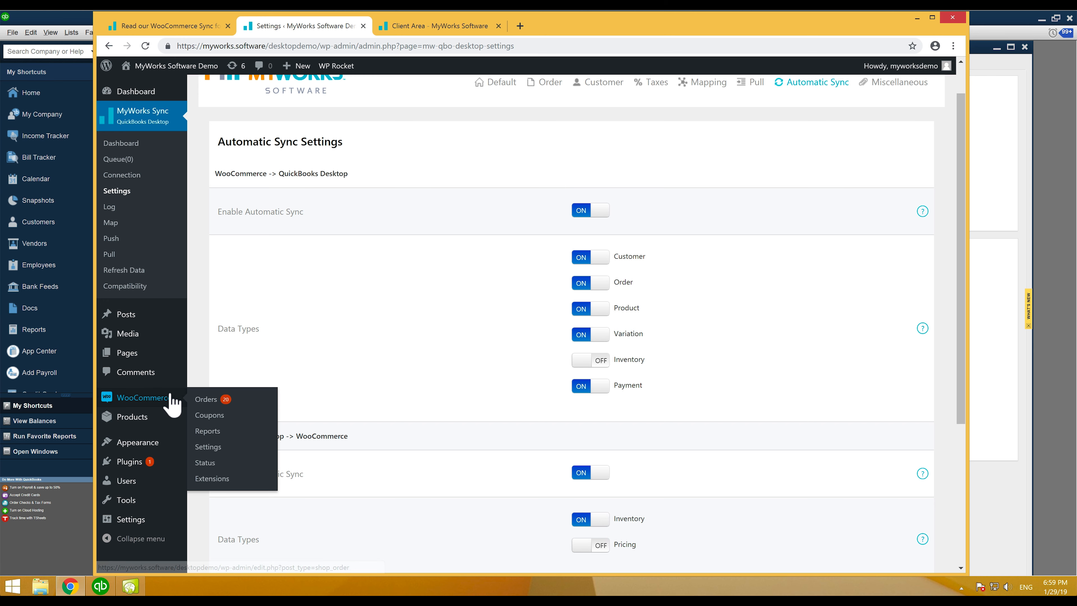
click(212, 399)
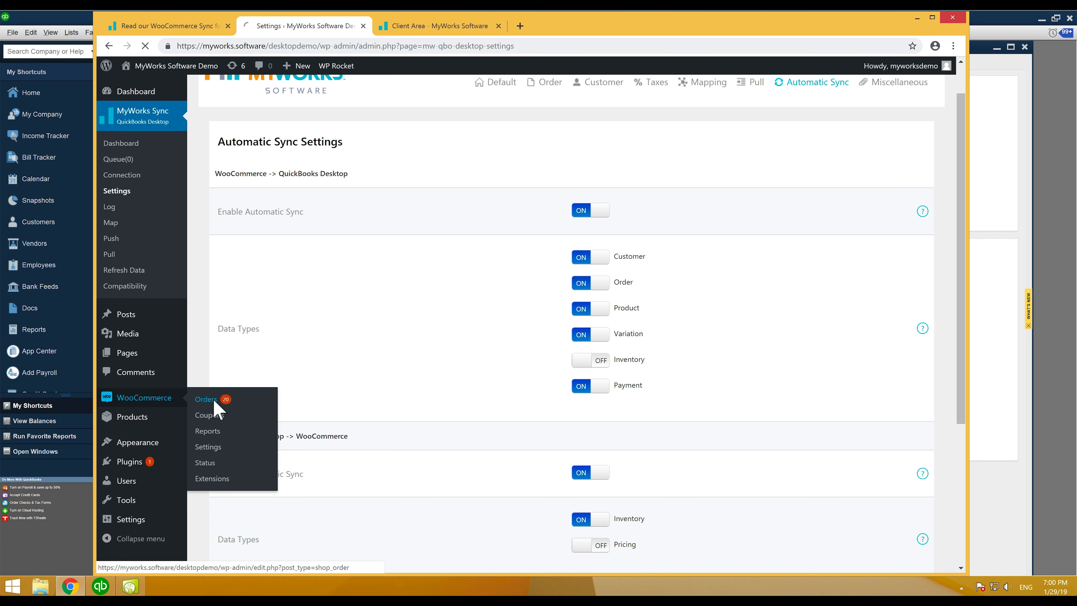
Switch to QuickBooks and open the invoice dated 03/09/2018 from the newest synced order's customer in the Customer Center, enlarging the invoice window
click(1015, 274)
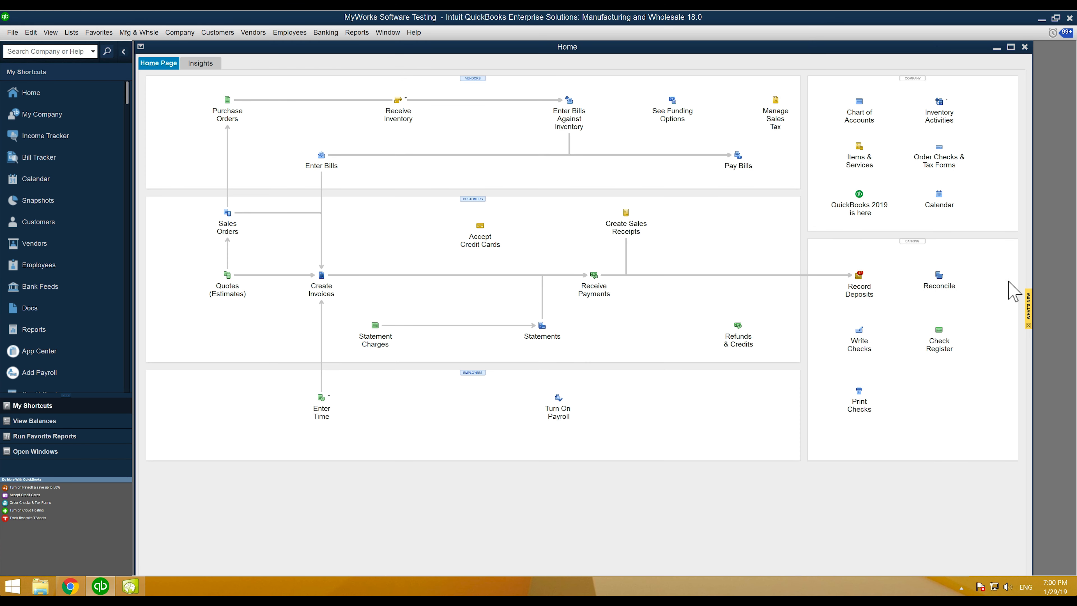
click(217, 32)
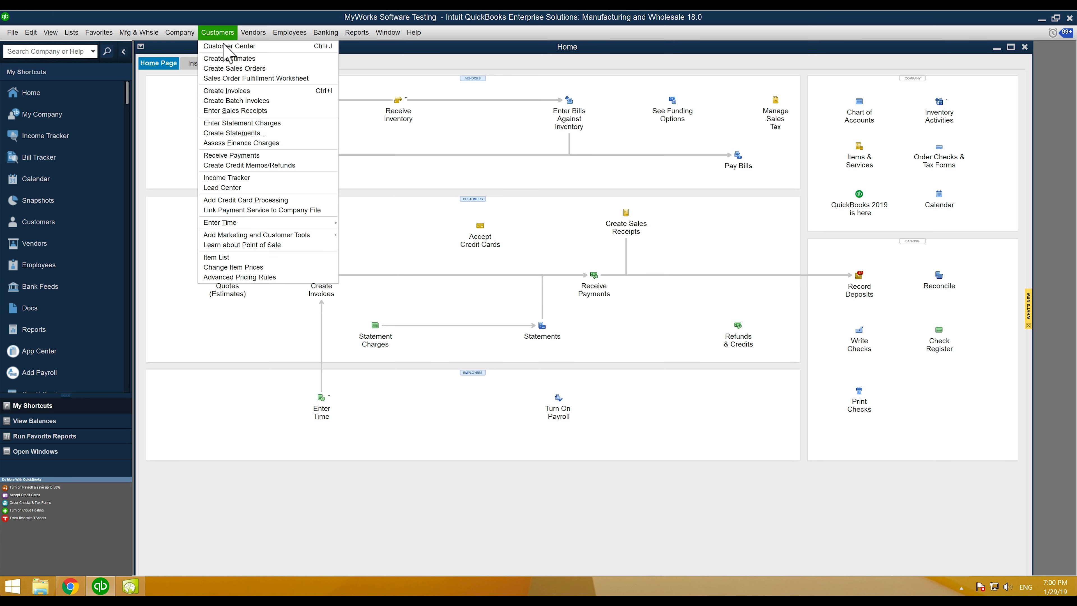
click(227, 47)
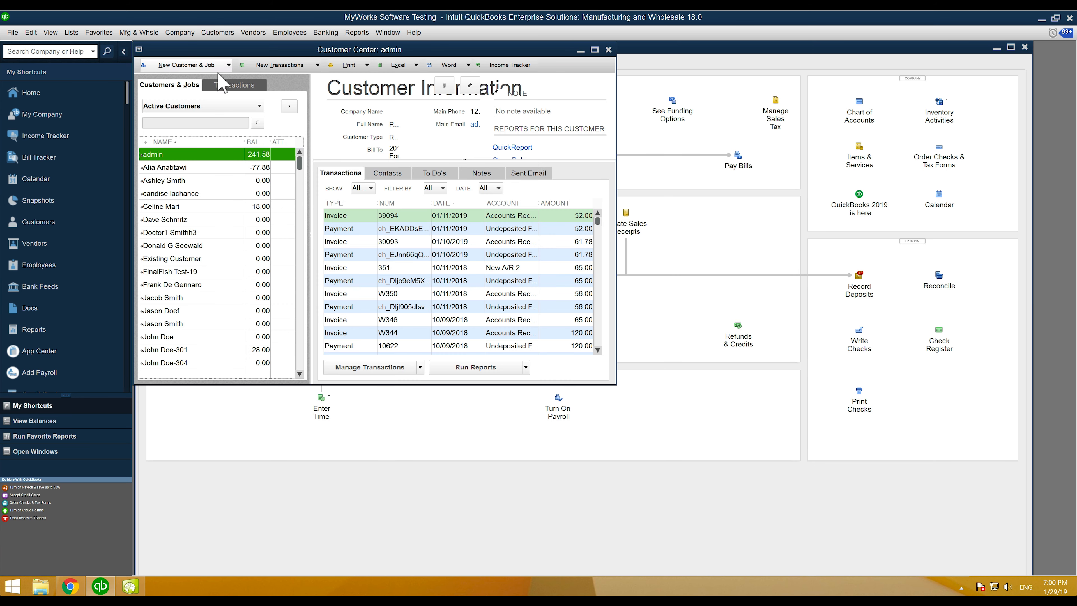
click(182, 207)
scroll(165, 210, down, 5)
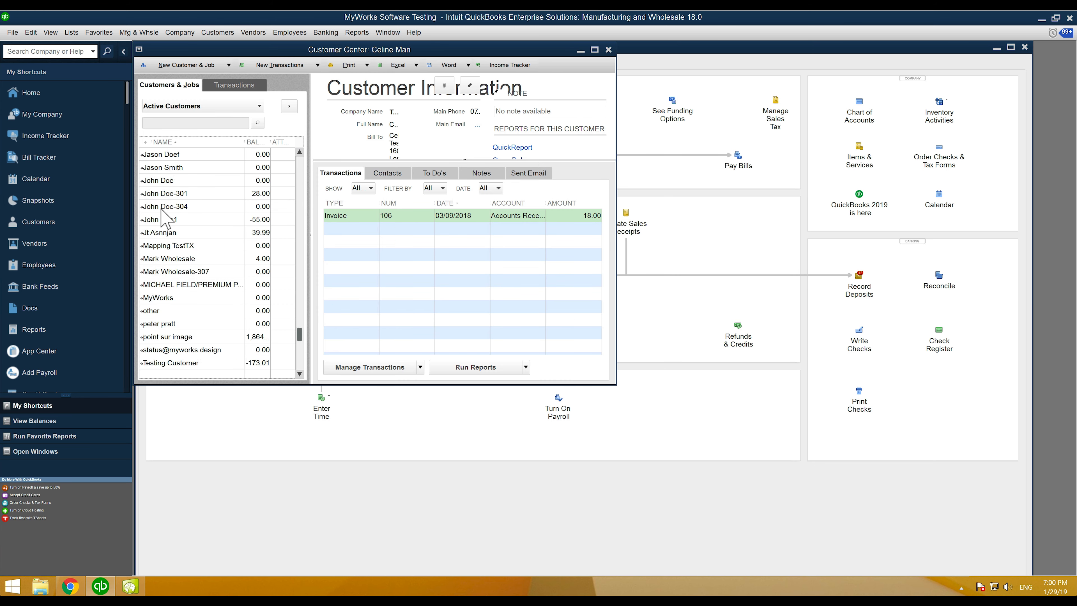
scroll(162, 209, up, 5)
scroll(162, 211, down, 2)
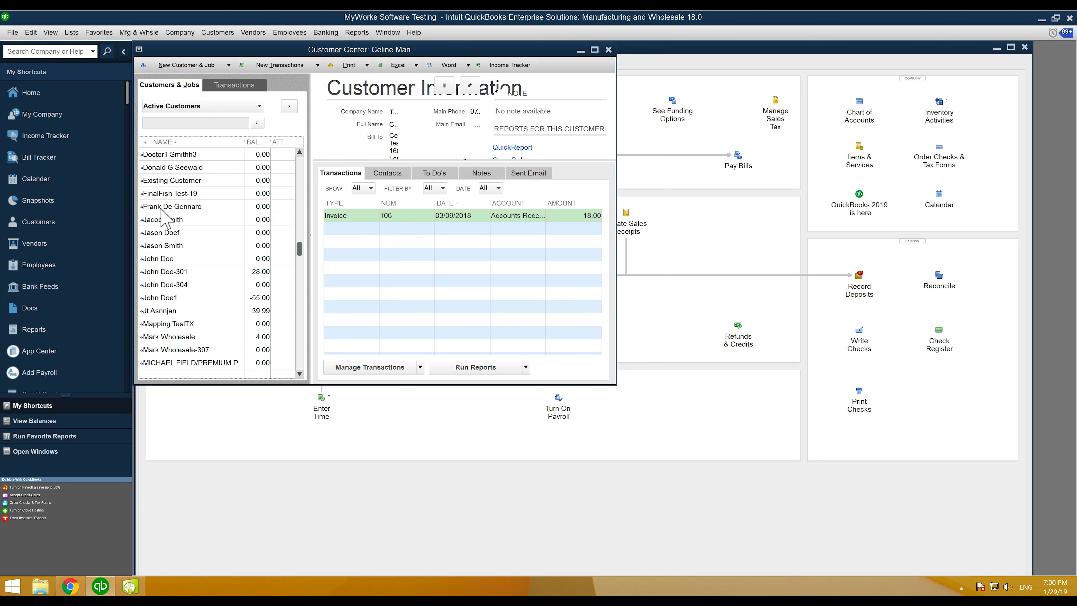
scroll(162, 211, up, 2)
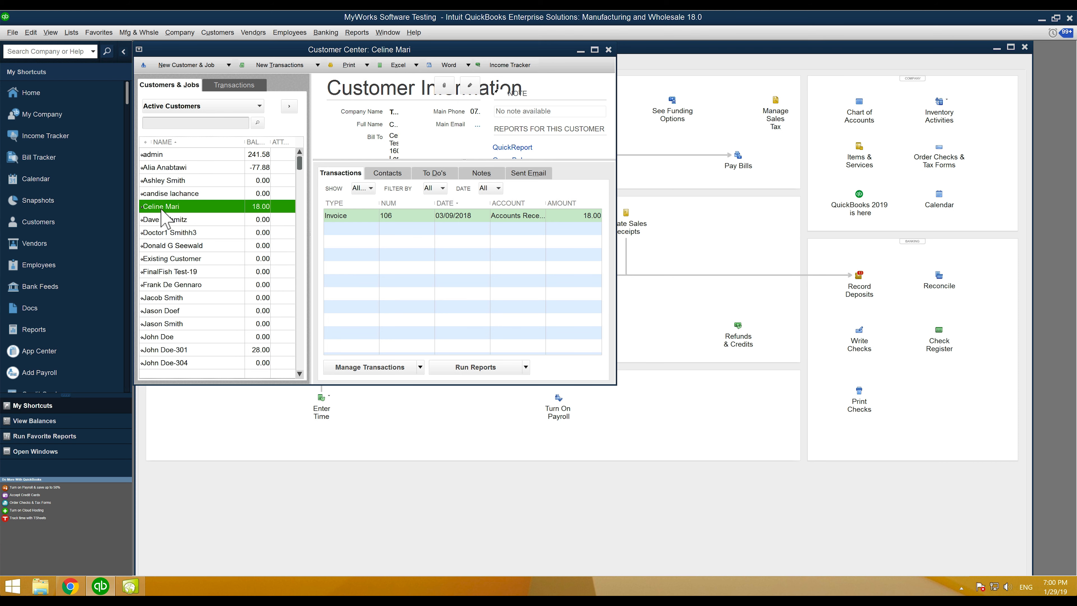
double_click(347, 216)
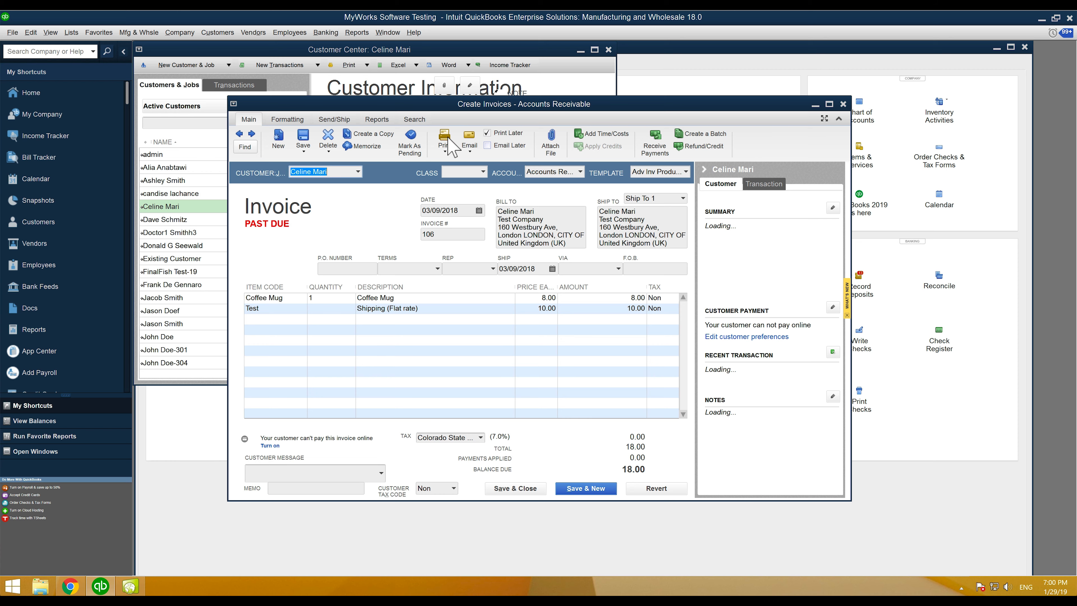
drag(462, 107, 383, 77)
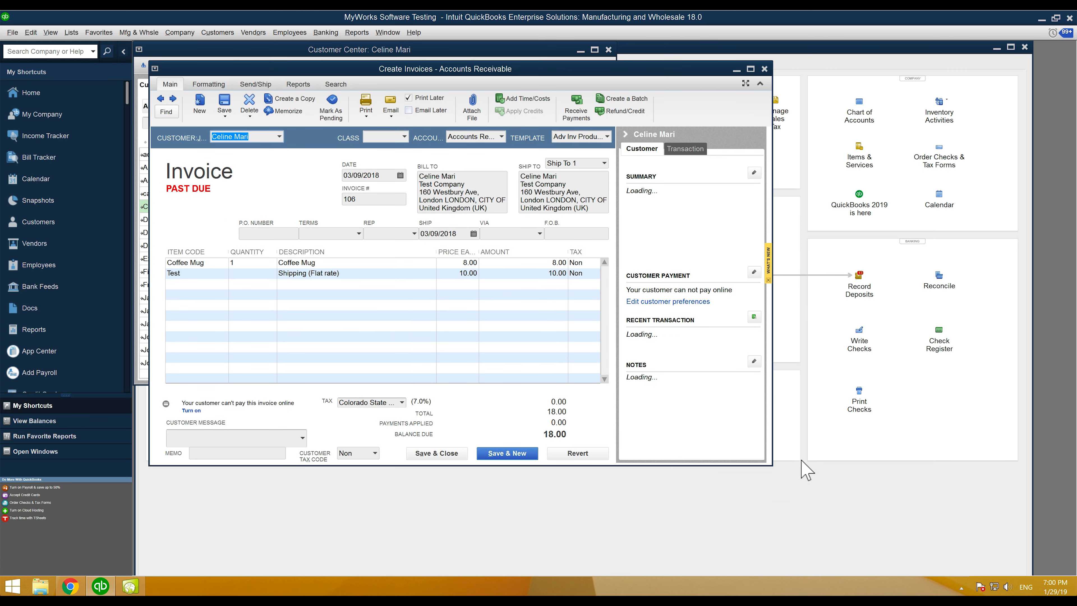
drag(774, 466, 981, 526)
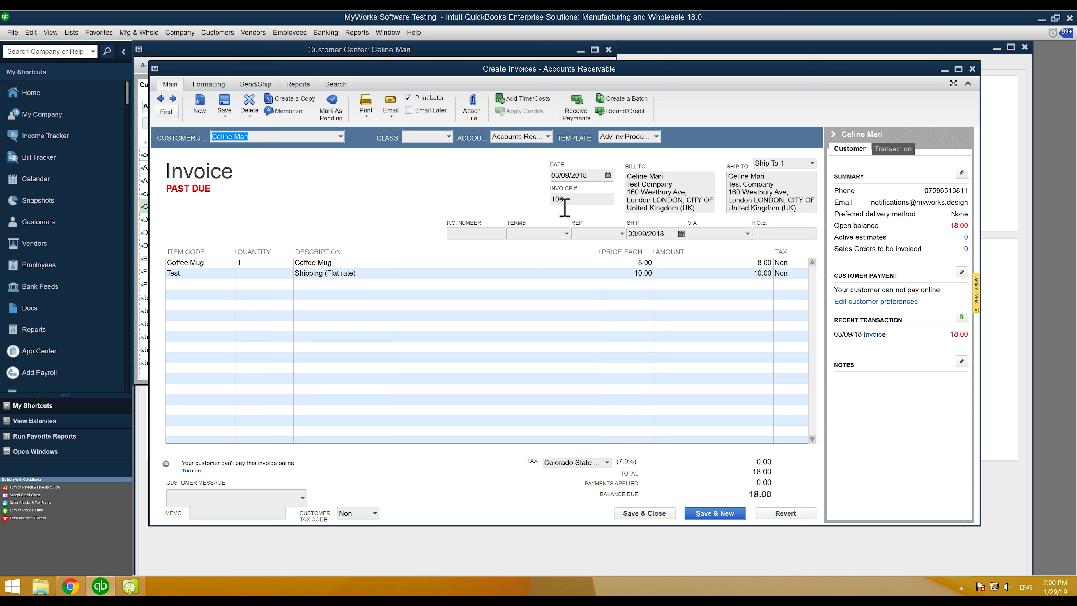
Review the invoice's Coffee Mug and Shipping (Flat rate) lines, its billing and shipping addresses, its date and its invoice number
click(216, 266)
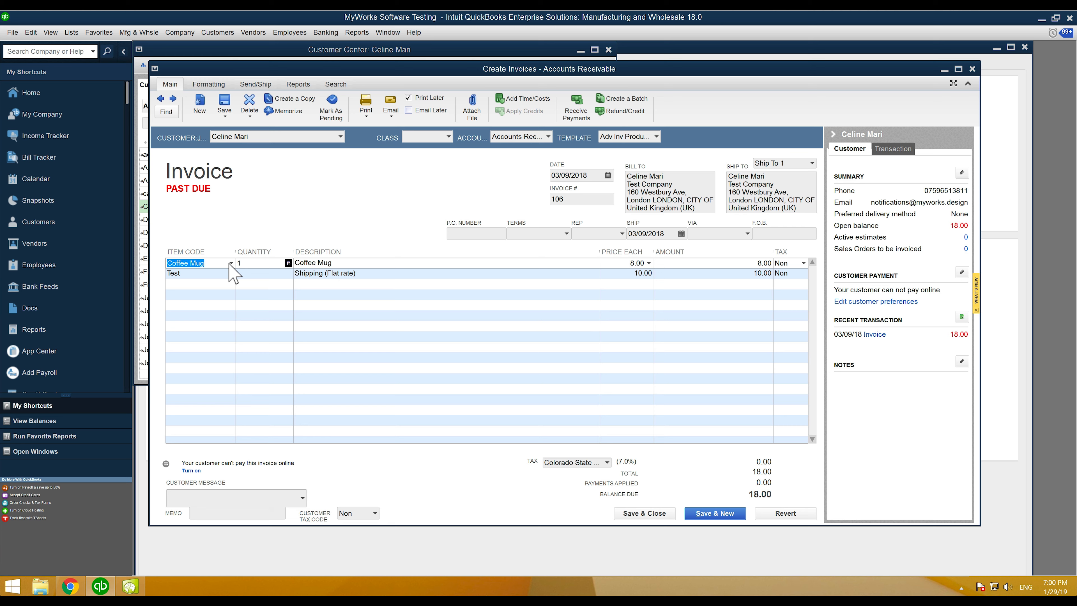
click(217, 276)
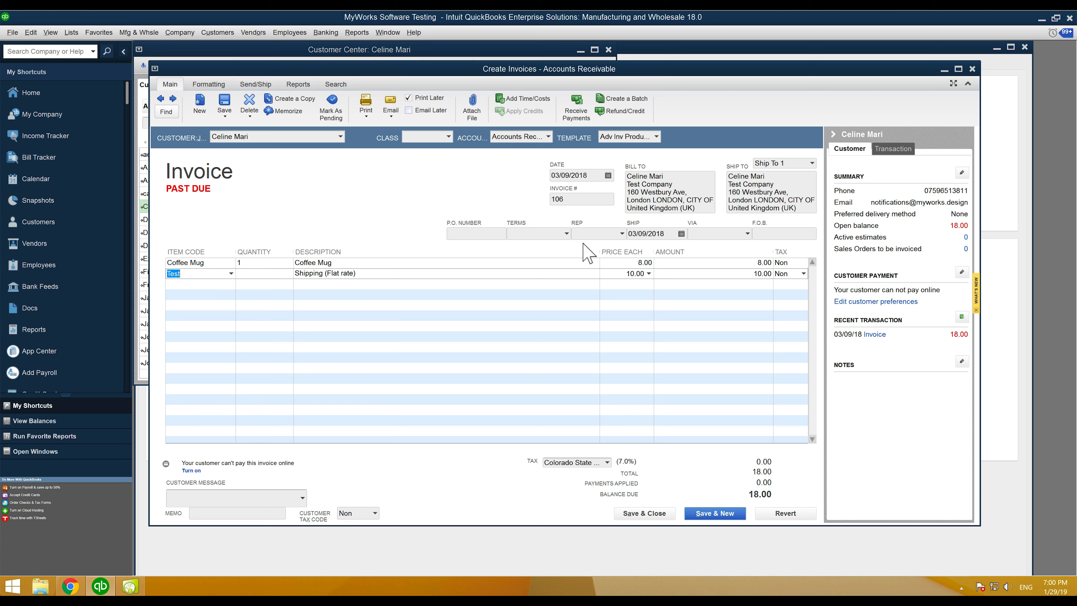
drag(628, 175, 639, 193)
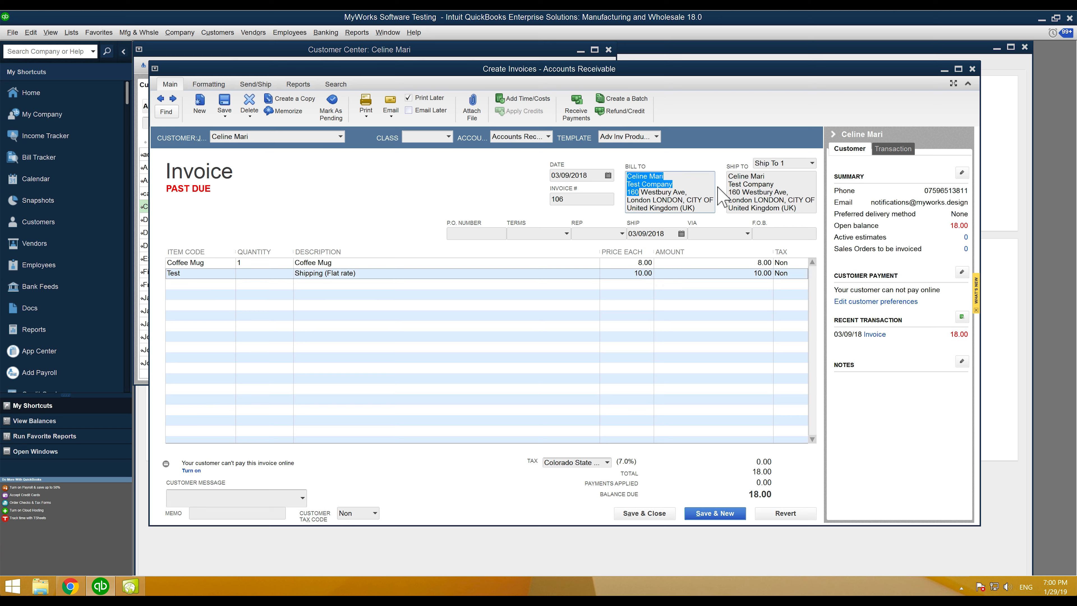
drag(736, 184, 747, 204)
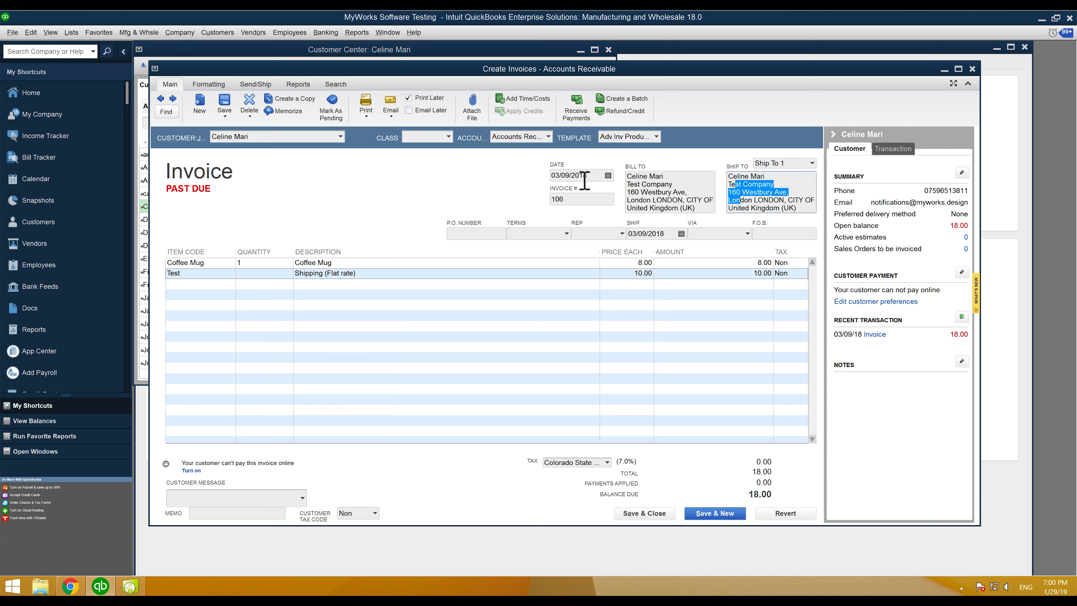
click(578, 175)
click(581, 200)
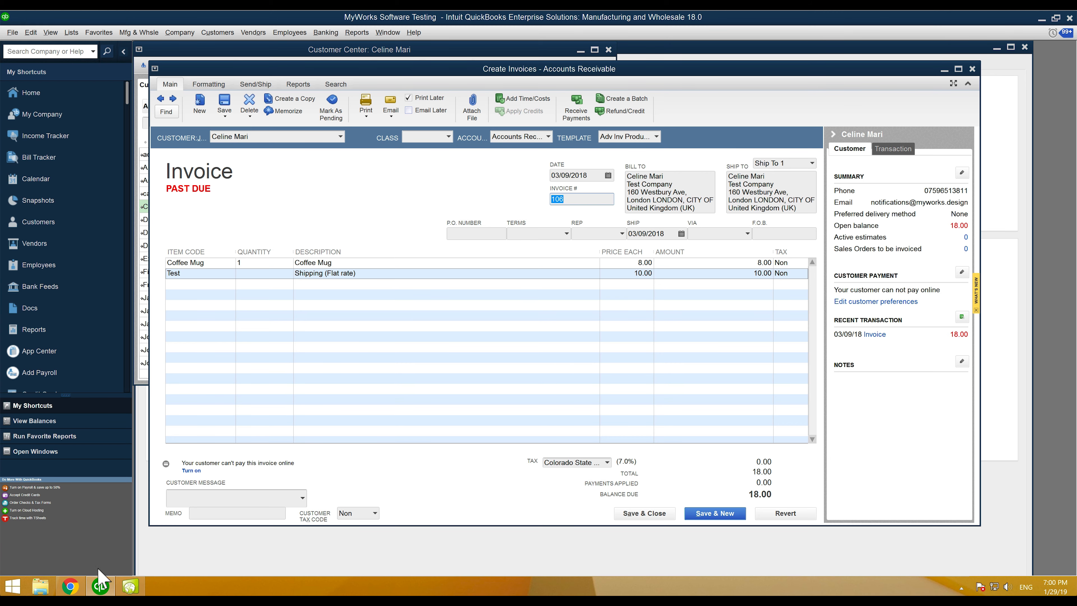
Compare the invoice with the newest order in the WooCommerce orders list in the browser, and close the invoice in QuickBooks
click(70, 586)
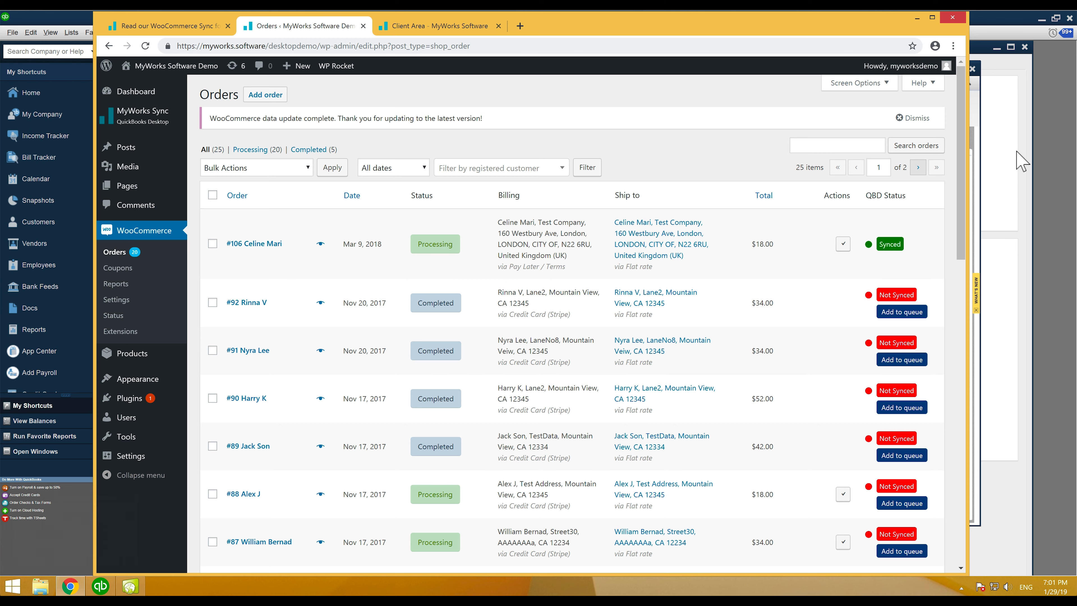
click(986, 110)
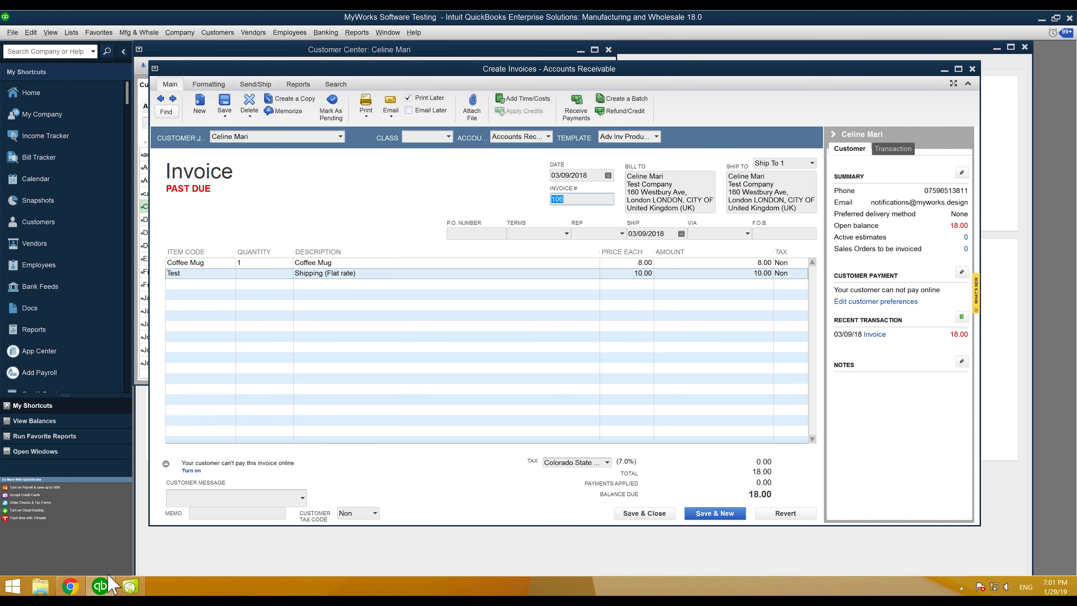
click(63, 590)
click(61, 590)
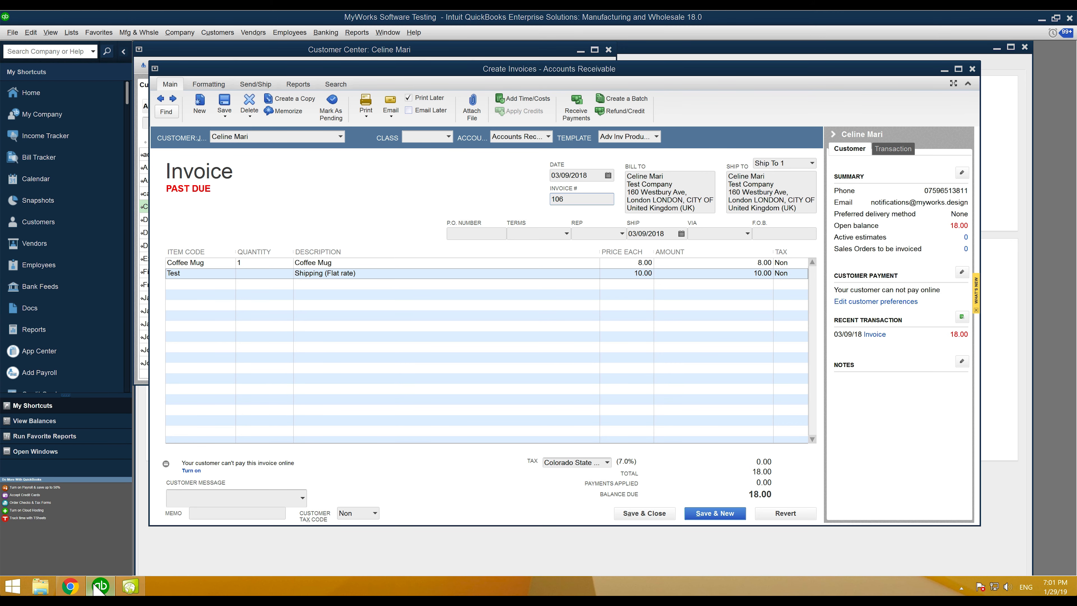
click(77, 586)
mouse_move(135, 123)
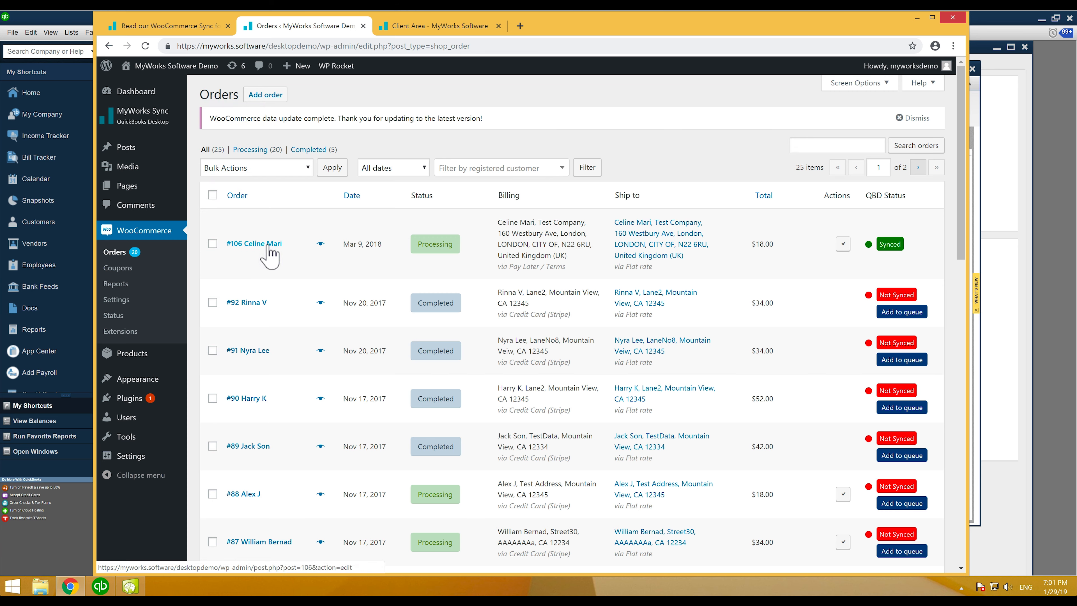
click(982, 222)
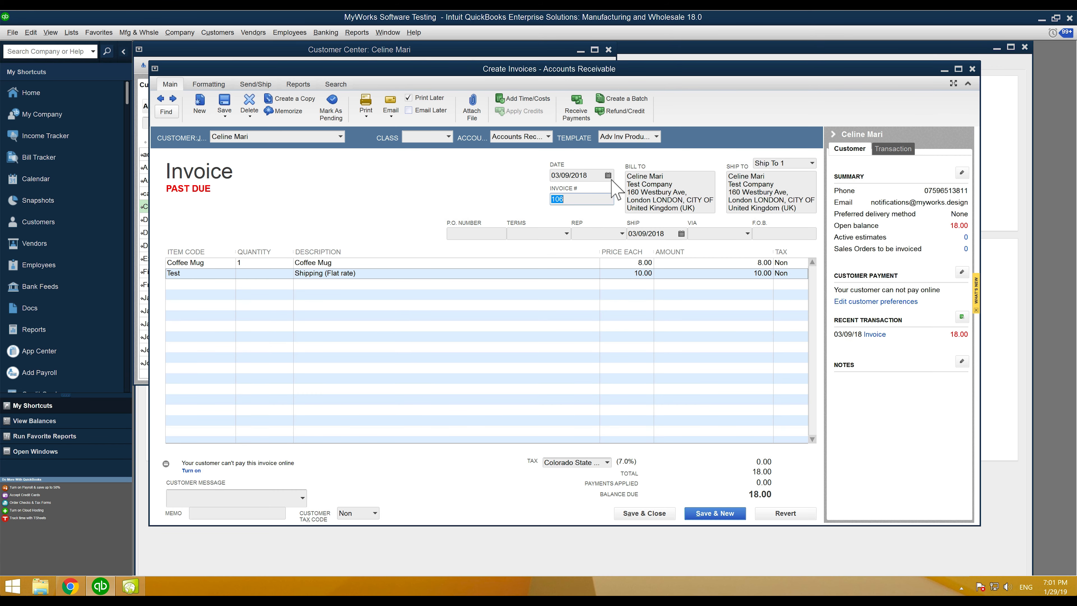
click(973, 69)
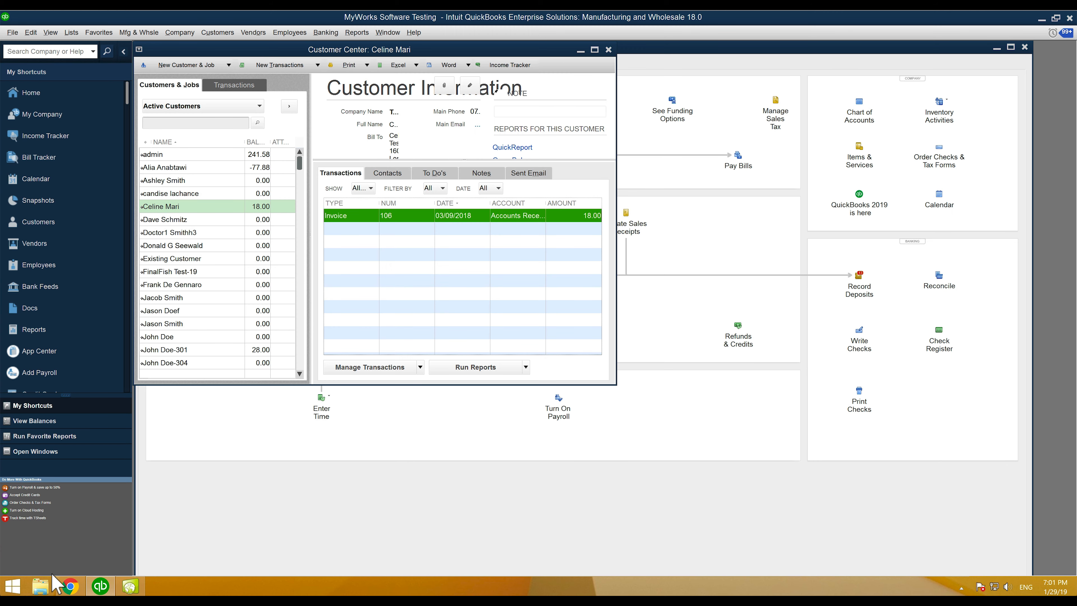
Switch to the browser, add the second-newest WooCommerce order with its payment to the sync queue, and close the export window
click(72, 586)
mouse_move(893, 246)
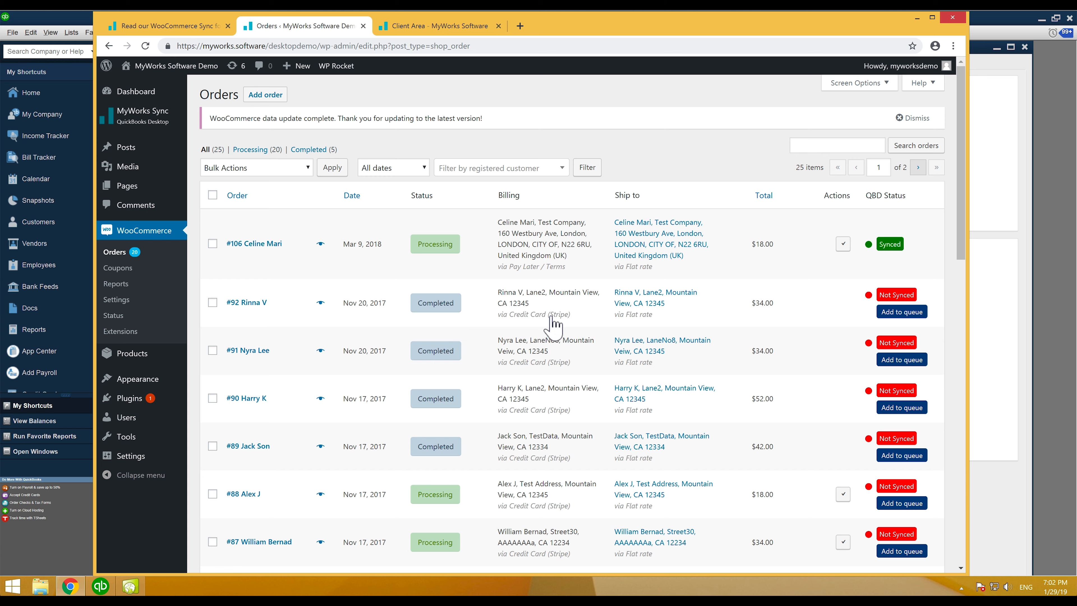
click(891, 313)
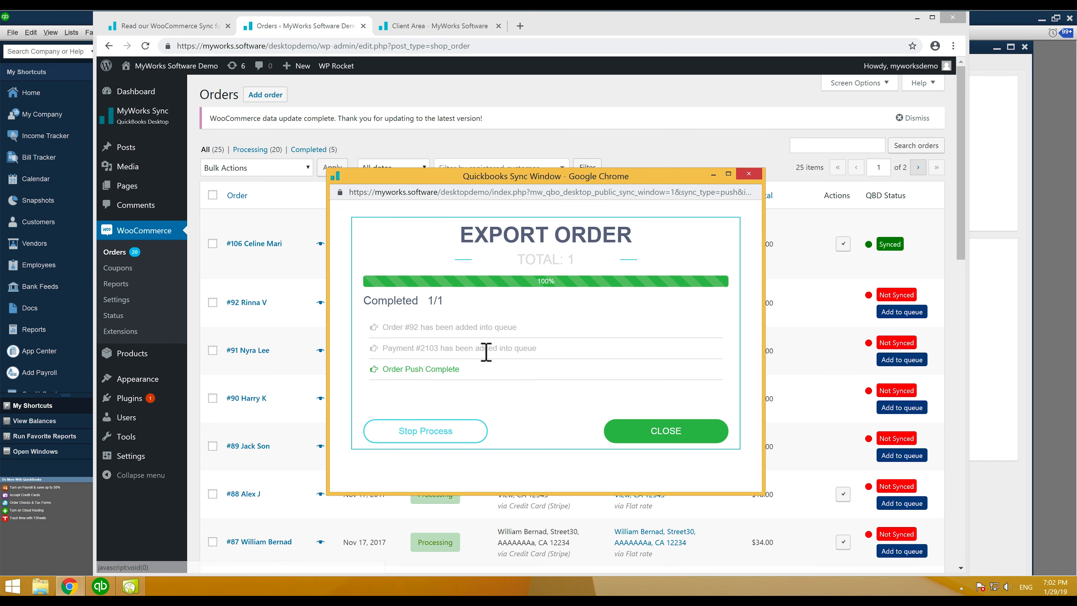
drag(391, 333, 438, 331)
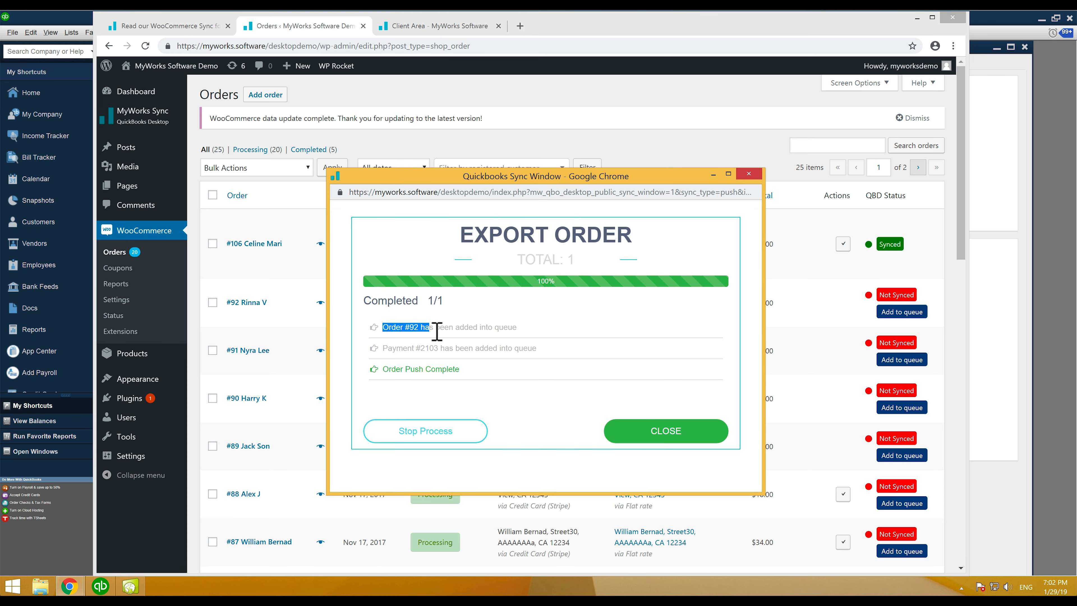
double_click(394, 349)
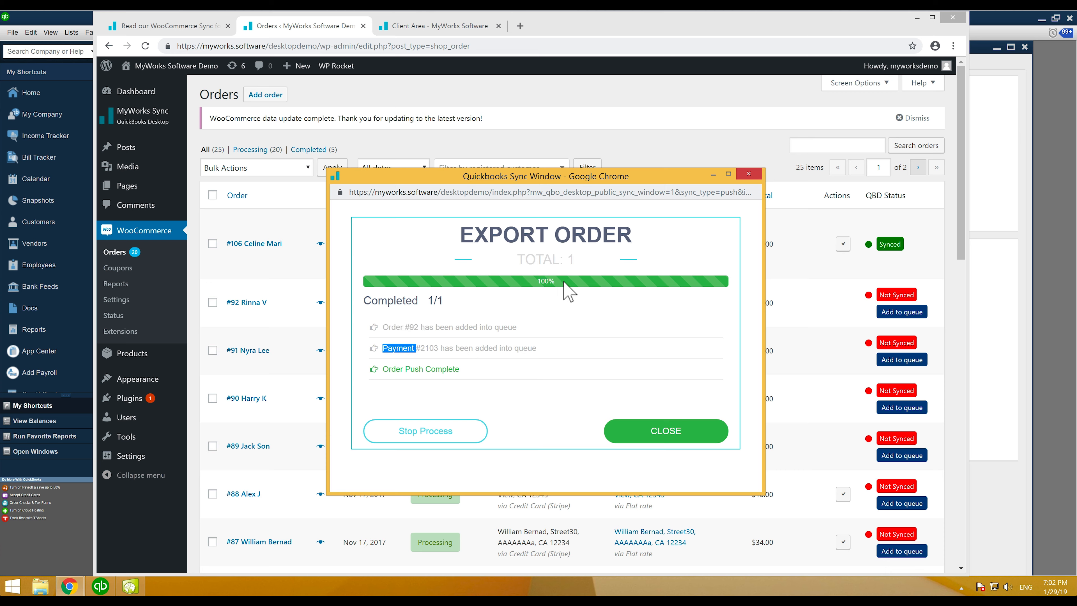
click(682, 437)
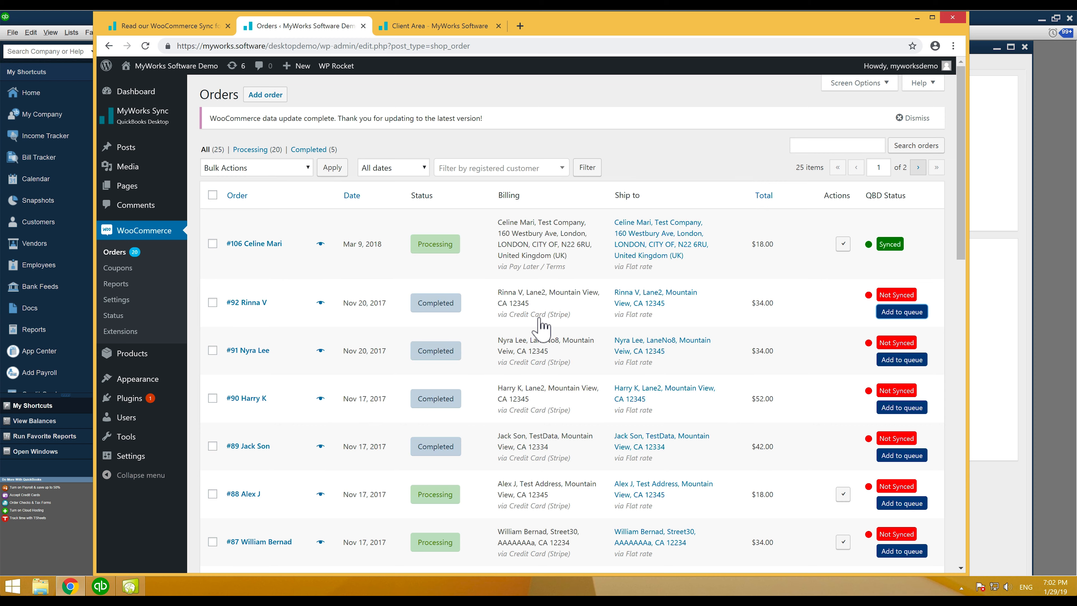
Examine the pending CustomerAdd, InvoiceAdd and ReceivePaymentAdd actions in the Sync Queue, and return to the WooCommerce orders list
mouse_move(133, 115)
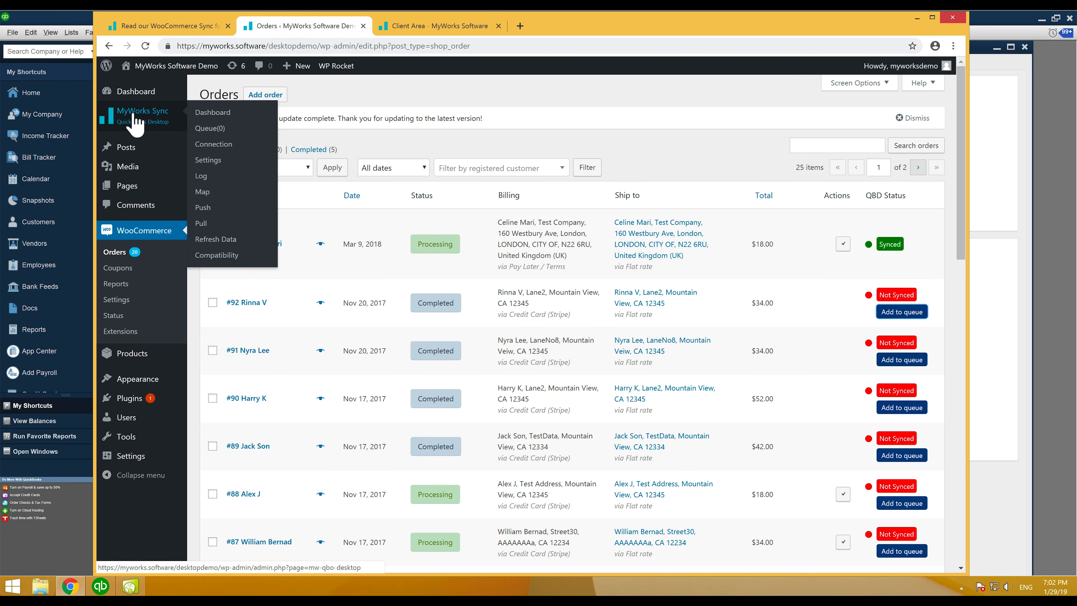
click(206, 129)
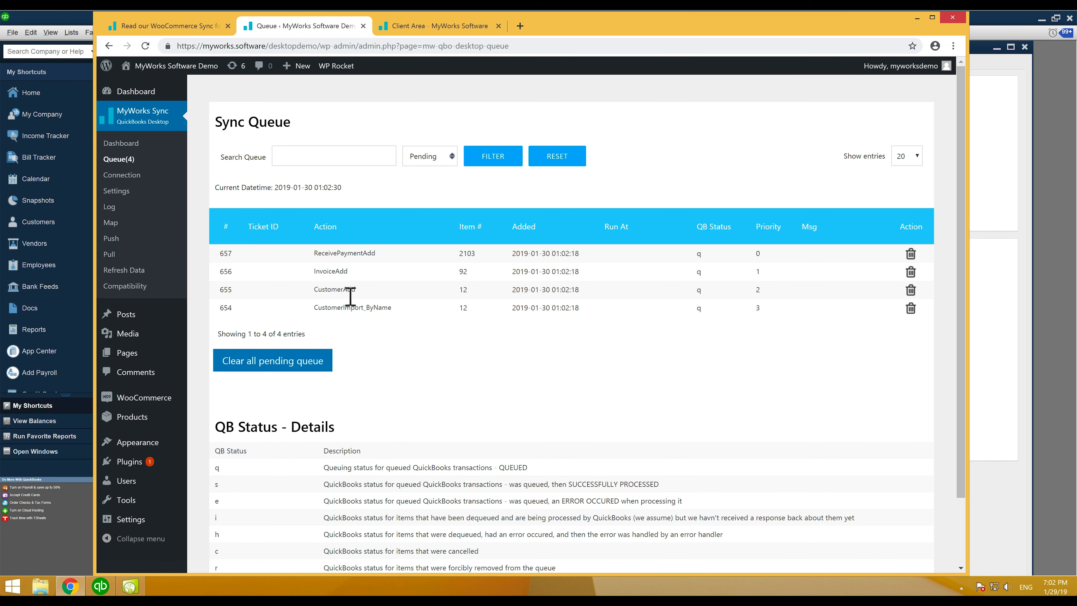
double_click(336, 289)
double_click(331, 272)
double_click(336, 254)
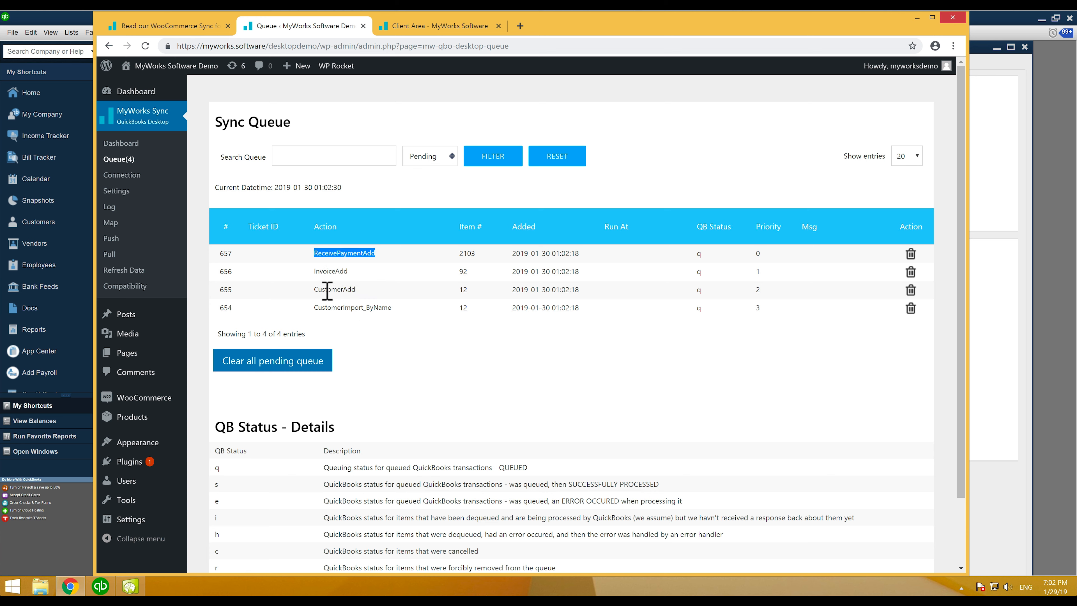
mouse_move(166, 401)
click(210, 400)
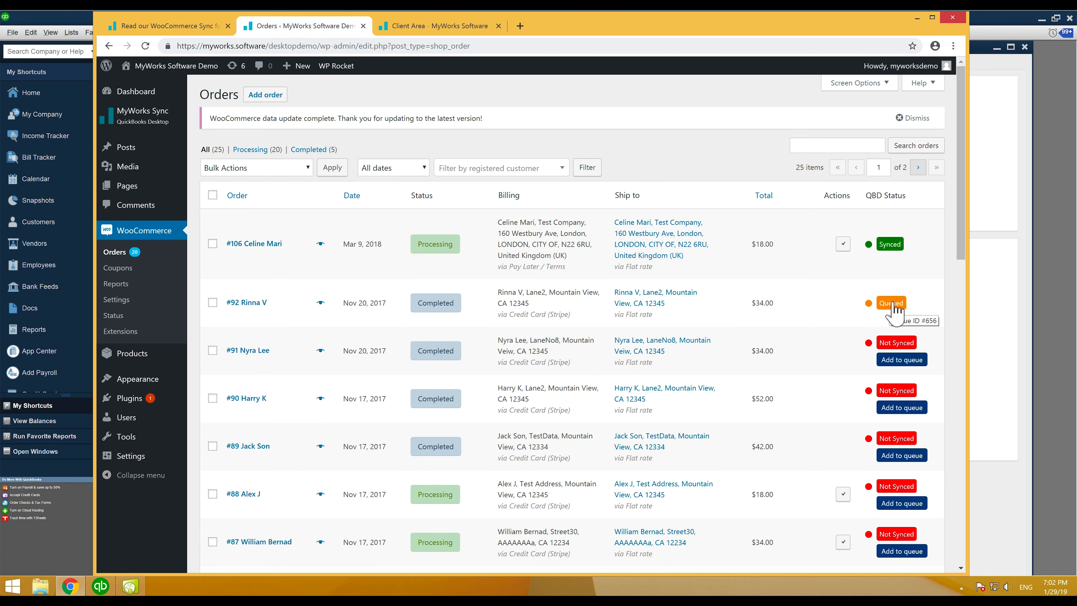
Update MyWorks QuickBooks Desktop Sync (Demo) in QuickBooks Web Connector, and reload the WooCommerce orders list to check the second-newest order's QBD status
click(130, 586)
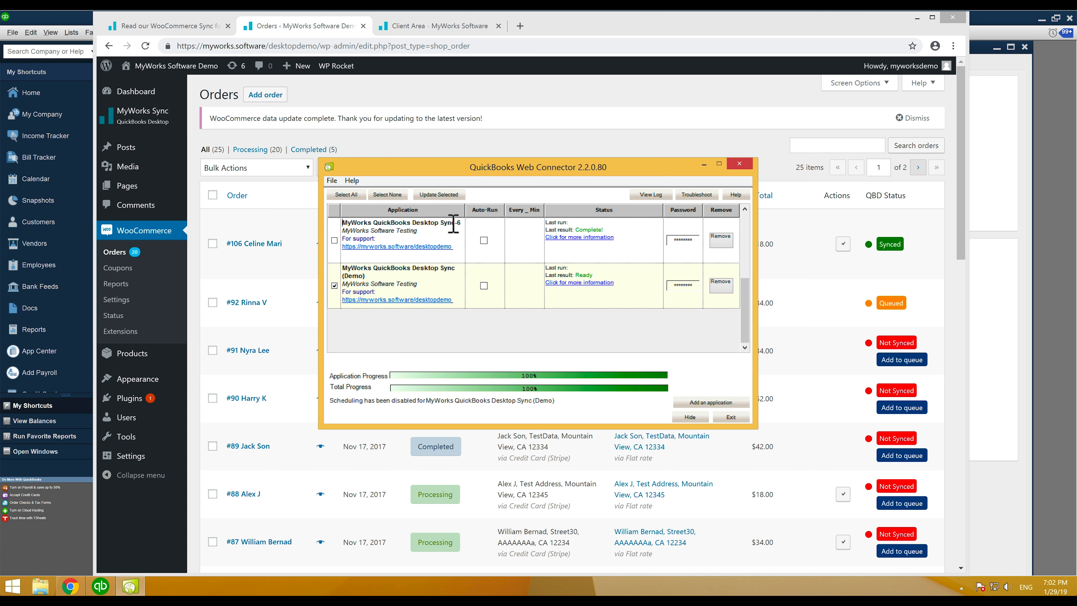
click(450, 199)
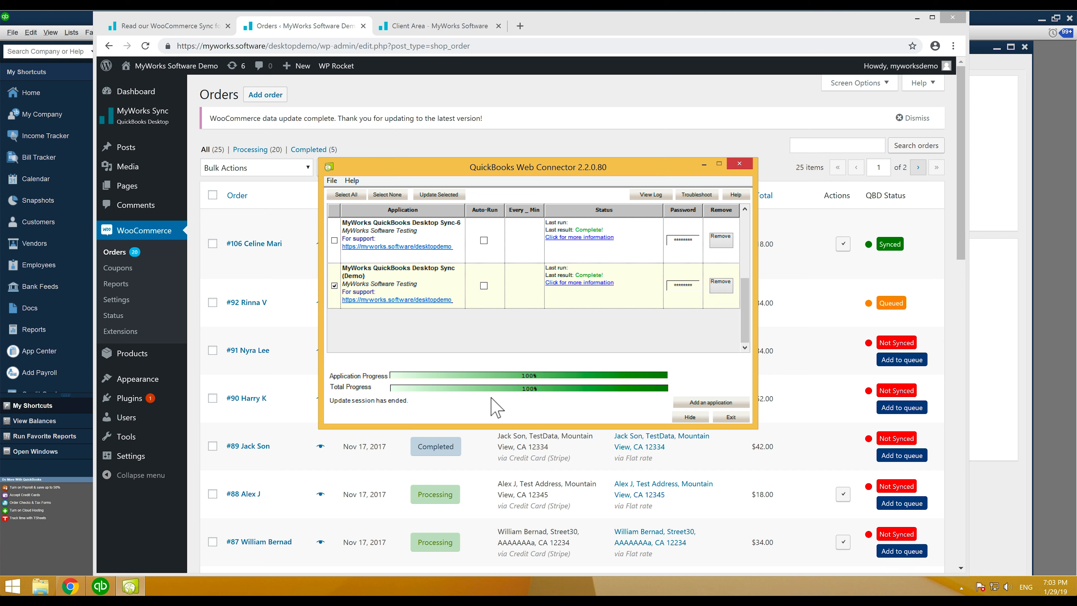
click(125, 254)
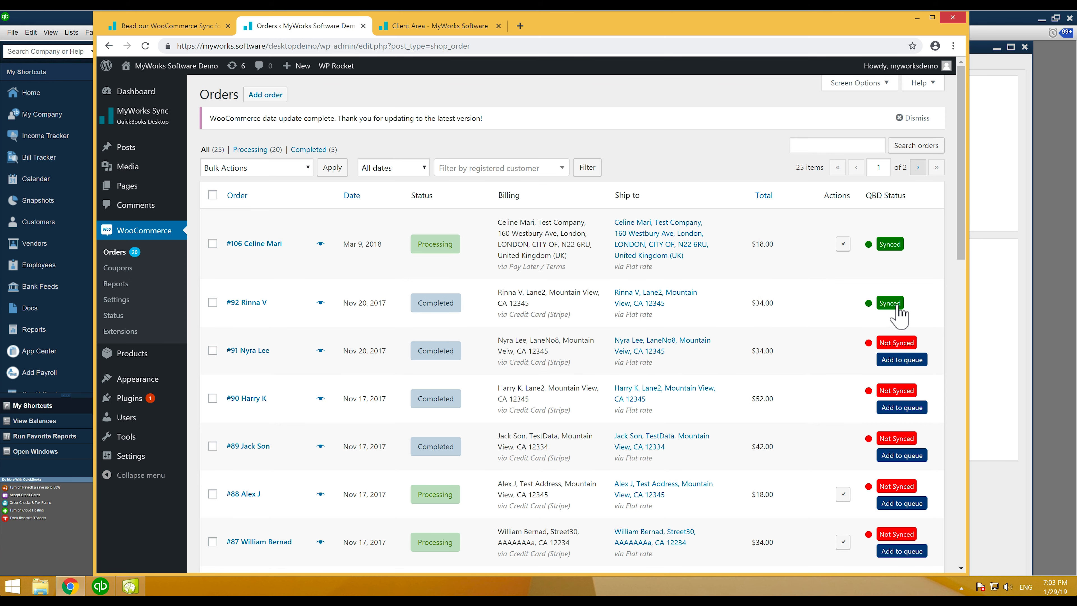
mouse_move(896, 309)
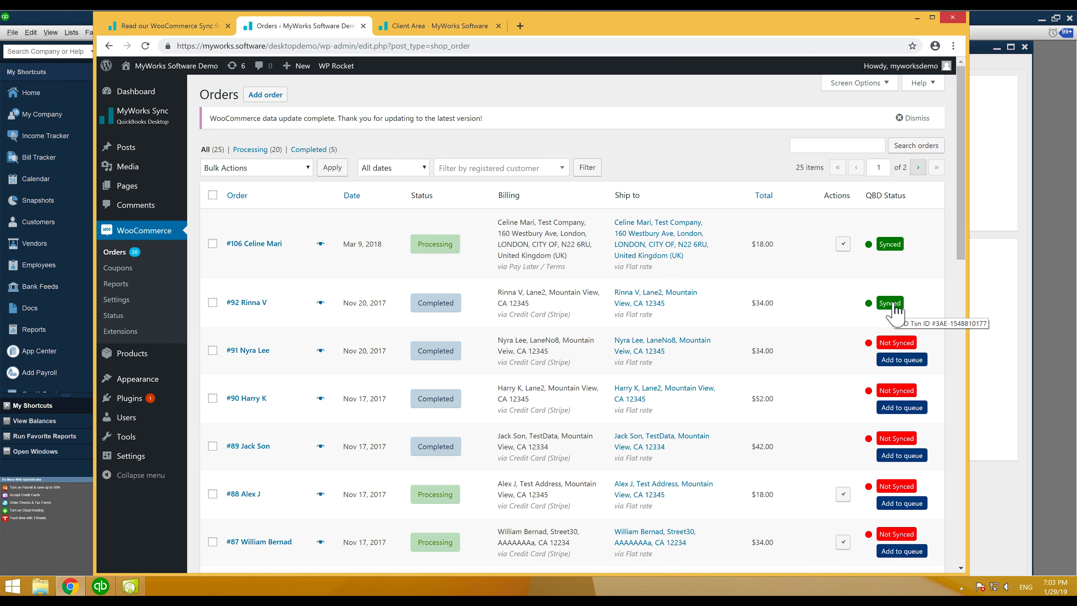
Switch to QuickBooks and open the Customer Center to look up the second-newest order's customer and its transactions
click(980, 313)
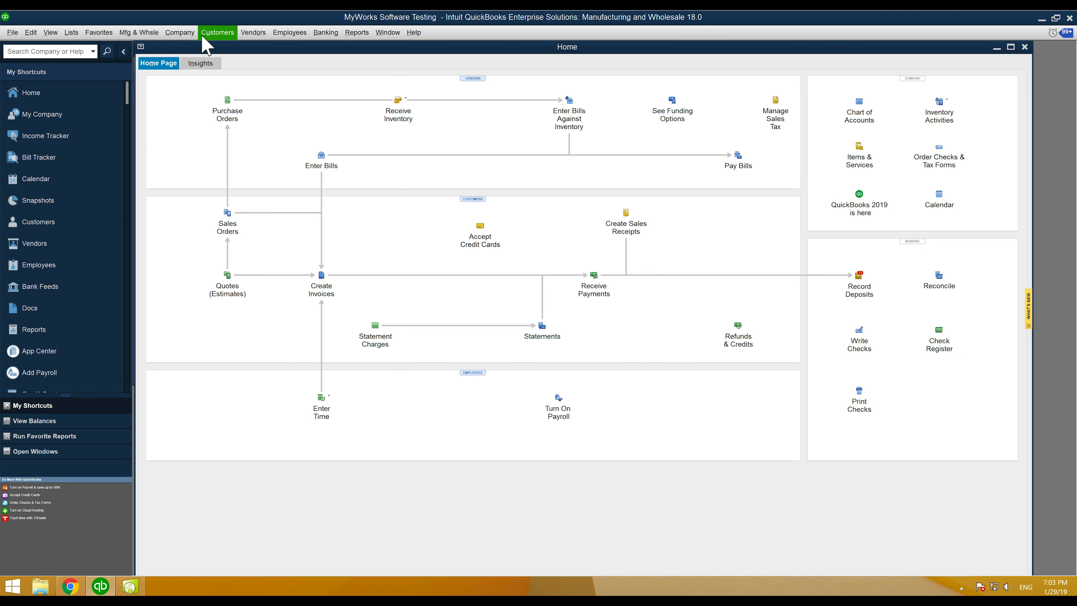
click(216, 33)
click(211, 46)
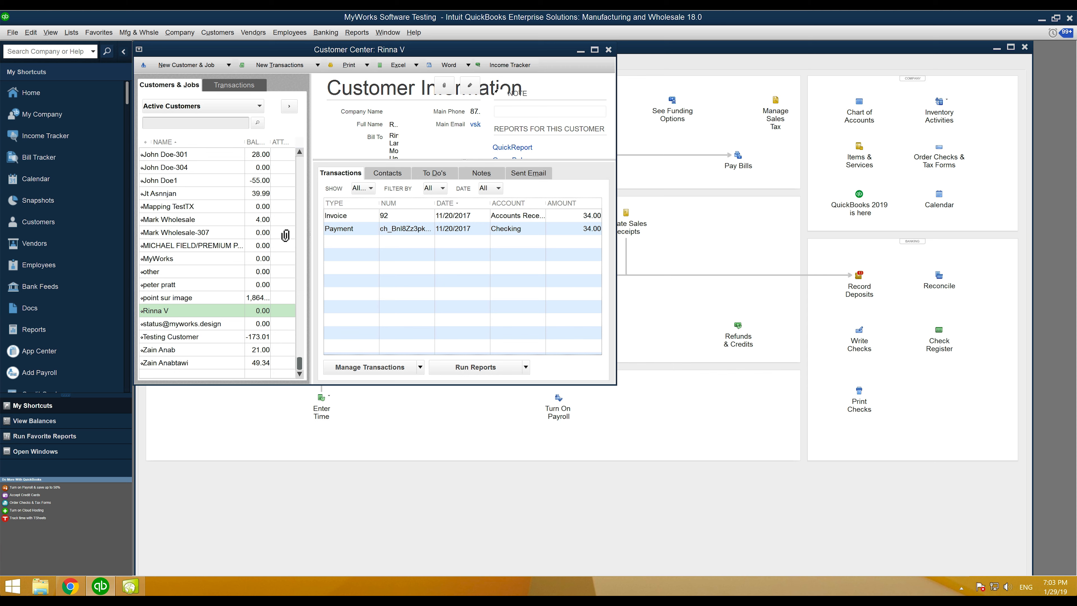
Compare the customer's invoice and payment entries with the second-newest order in the WooCommerce orders list, and return to QuickBooks
click(300, 152)
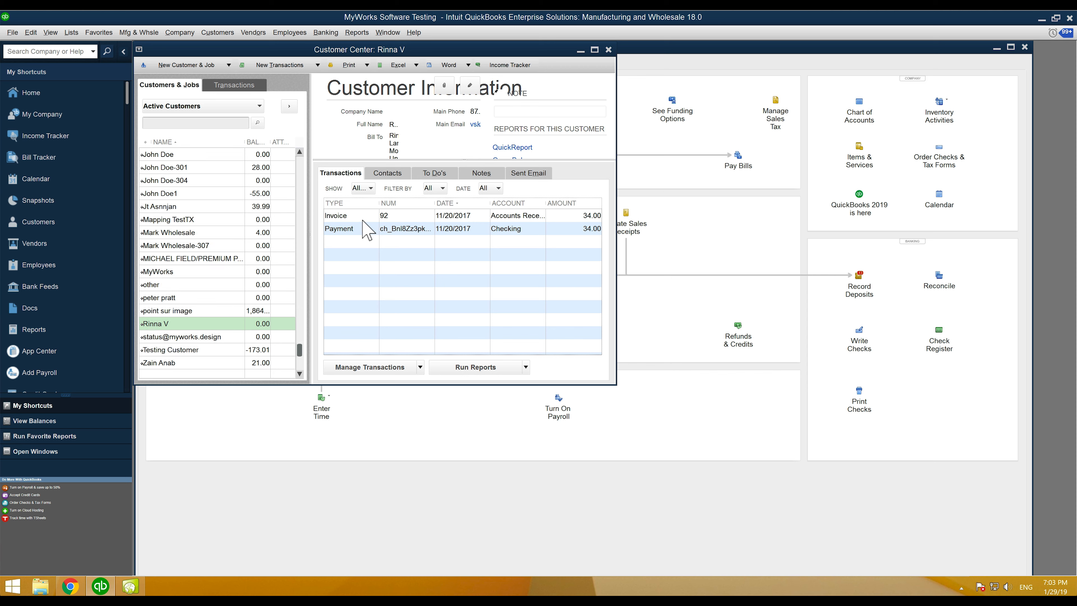
click(360, 232)
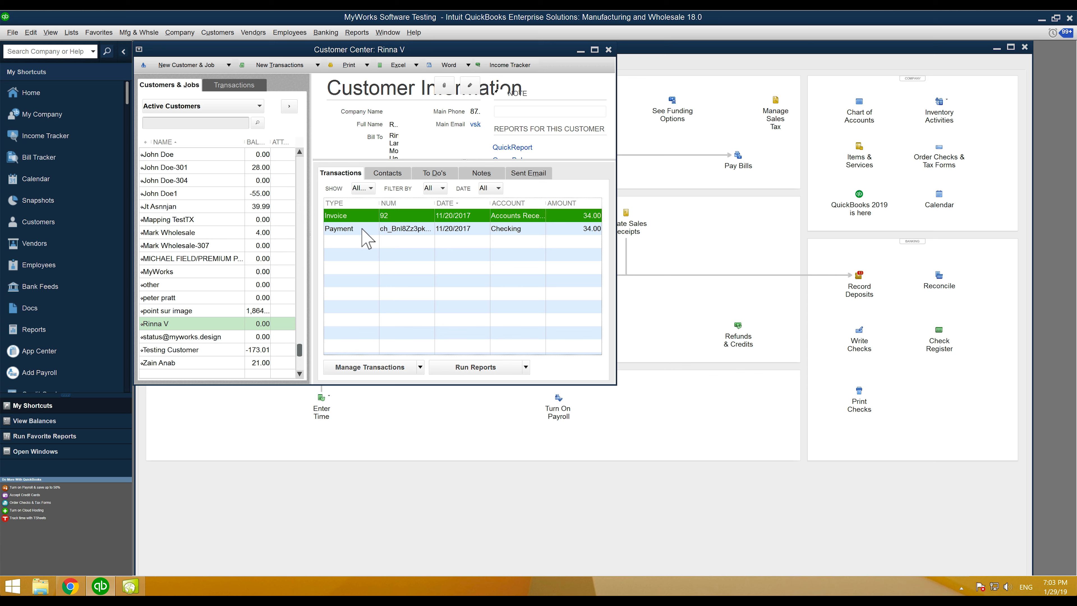
click(362, 229)
click(388, 217)
mouse_move(83, 590)
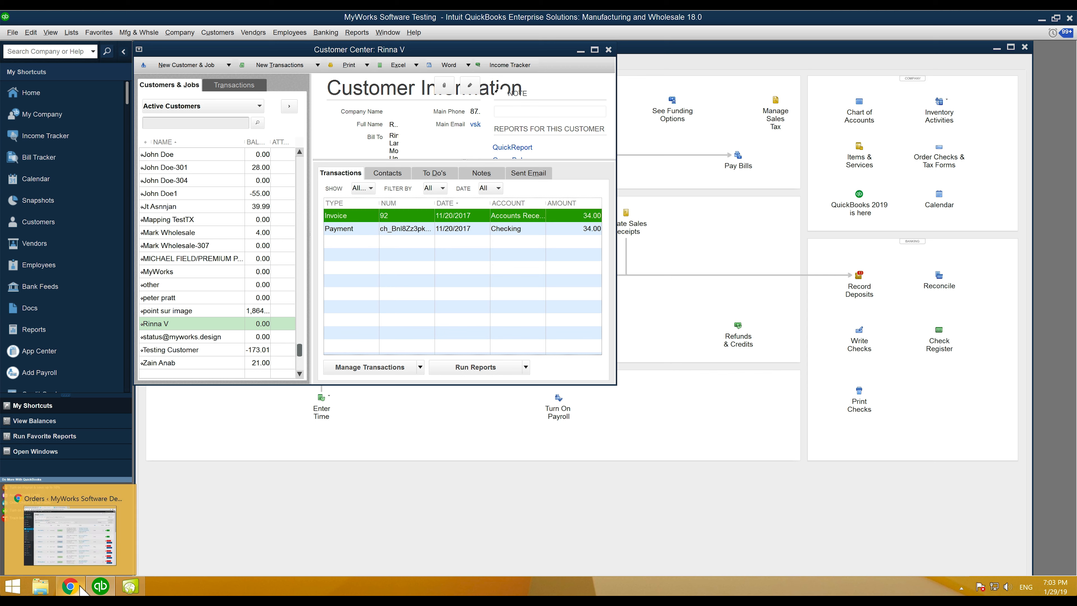
click(69, 518)
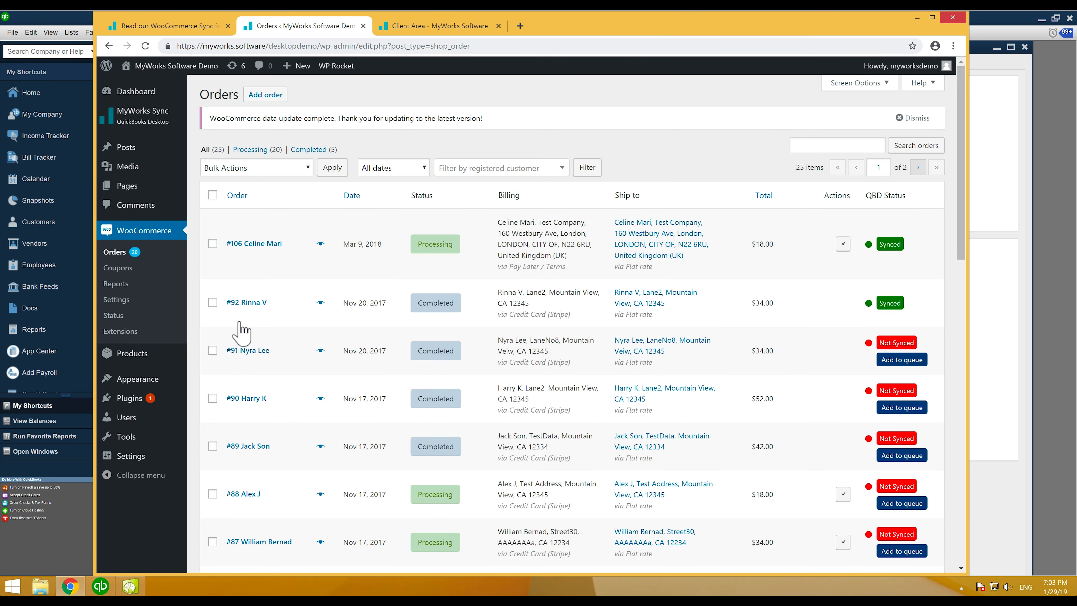
click(101, 587)
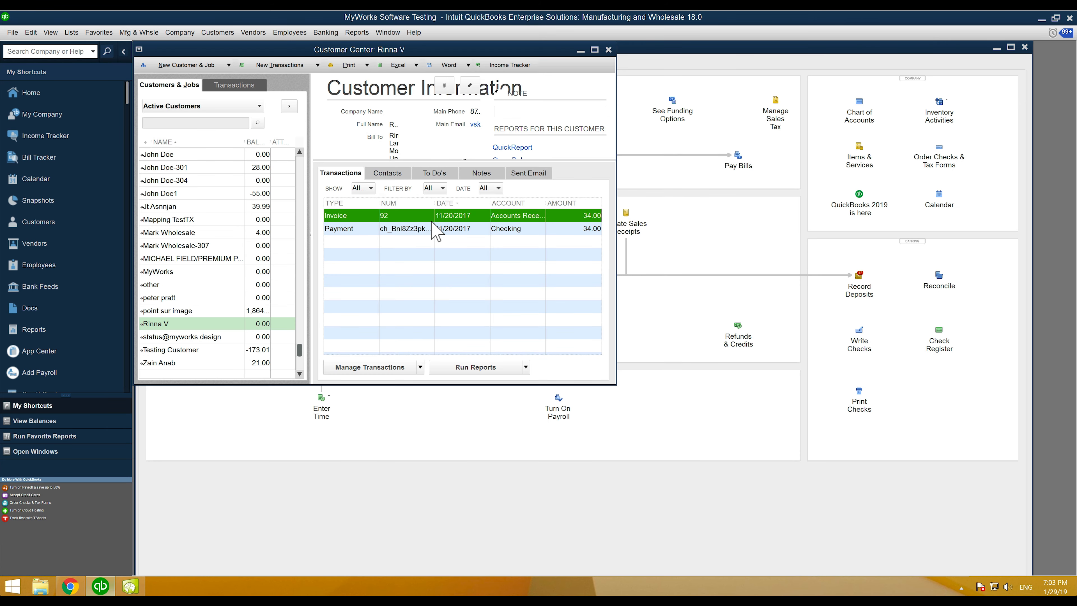
Open the customer's payment, inspect its Deposit To account choices and reference number, and close it without changes
click(403, 231)
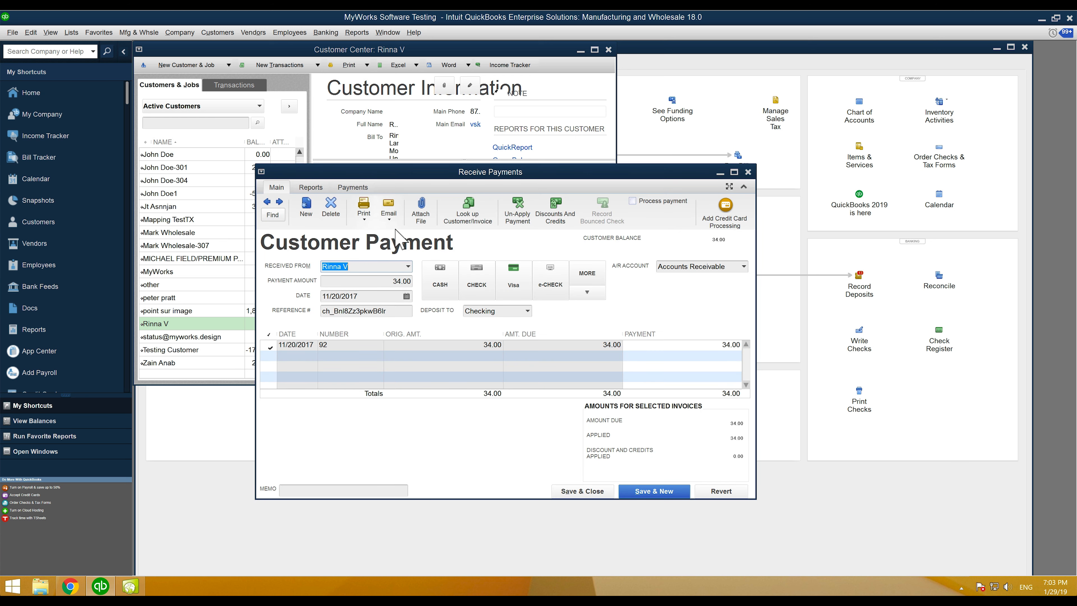
click(527, 311)
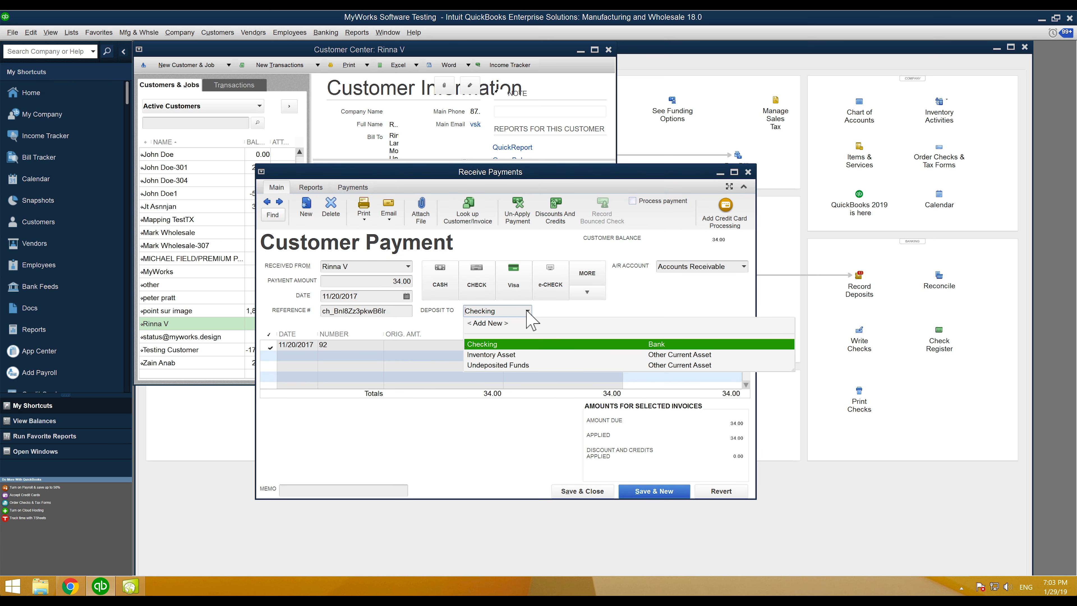
click(527, 312)
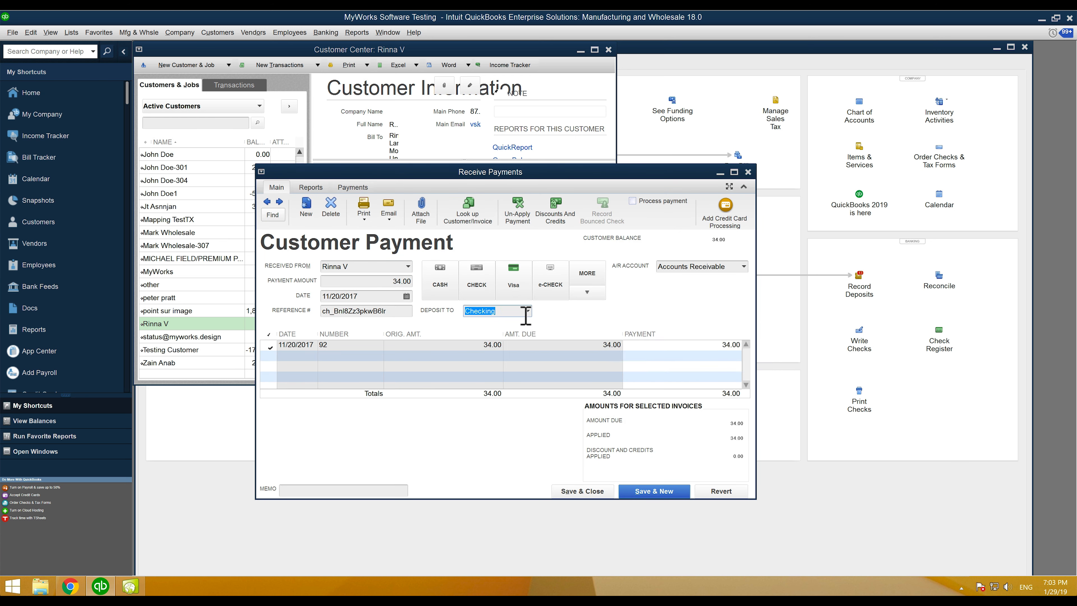
click(364, 311)
double_click(363, 311)
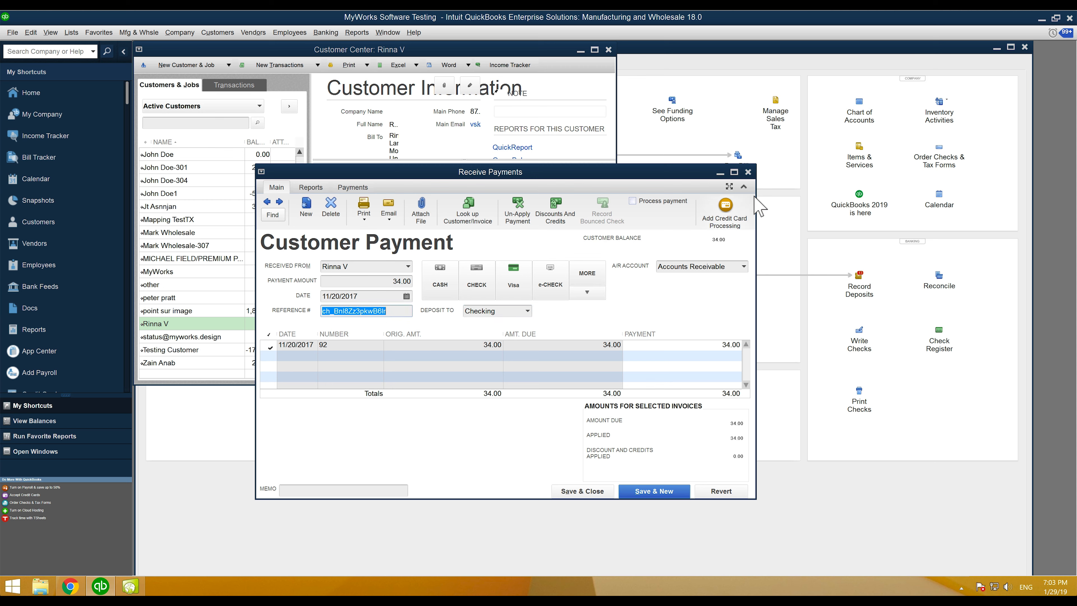
click(748, 172)
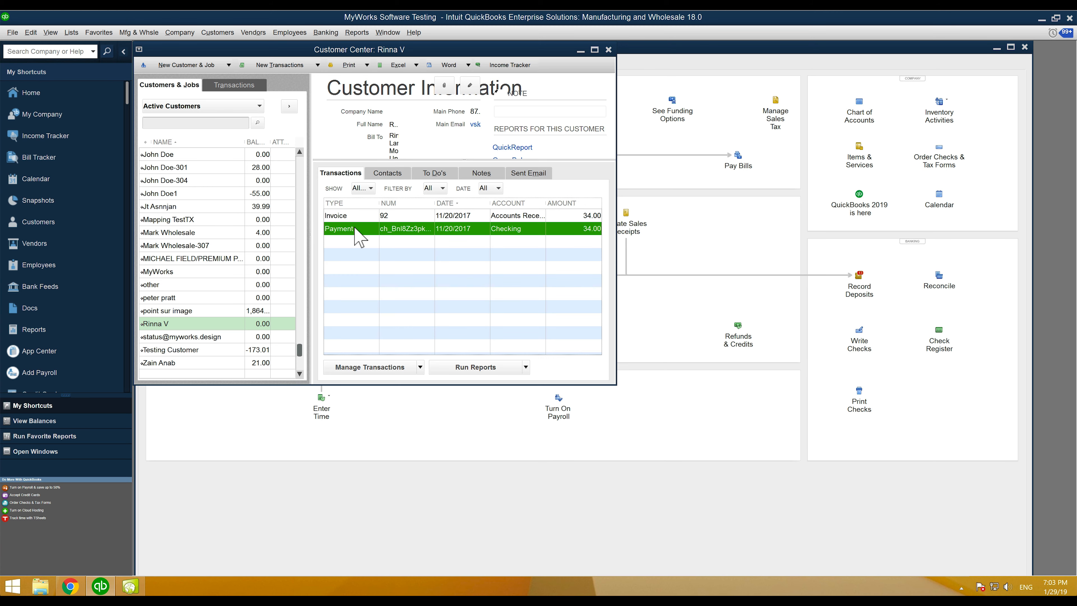
Open the customer's invoice, inspect its product and shipping lines, and close it
double_click(358, 223)
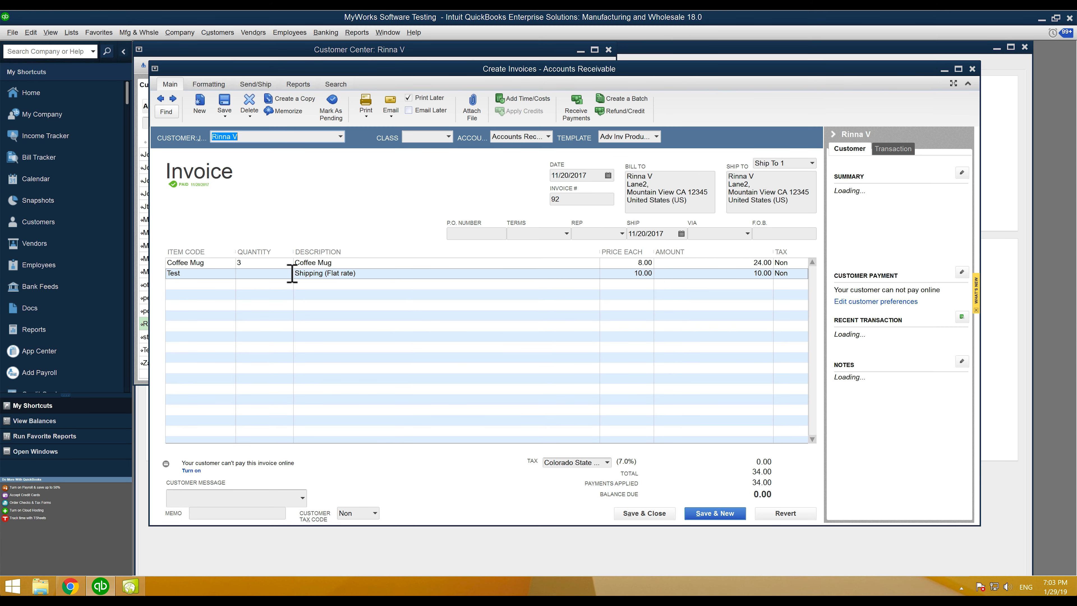
click(253, 264)
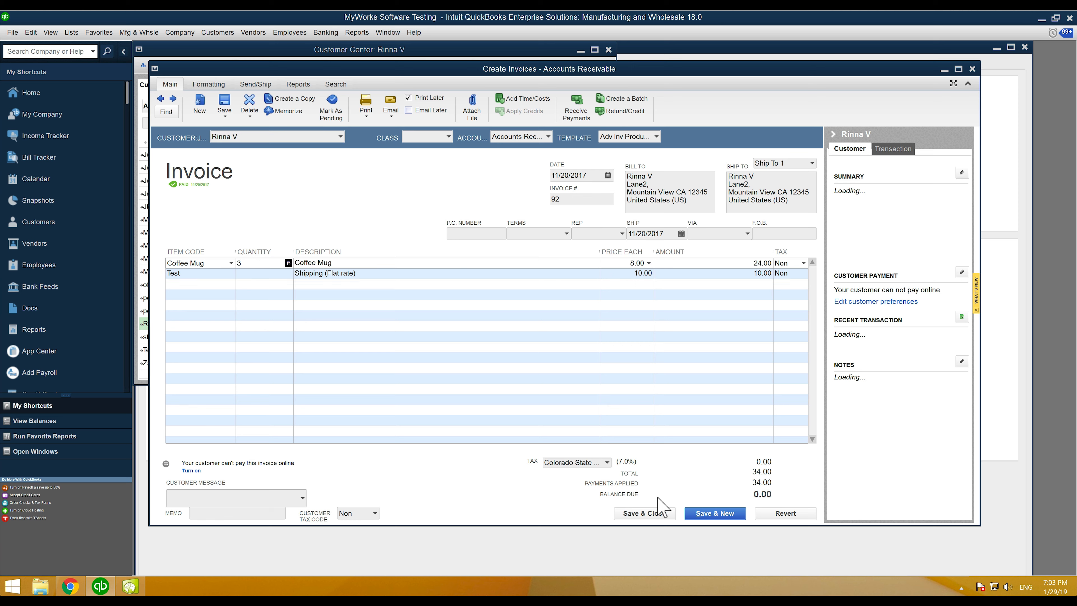
click(973, 69)
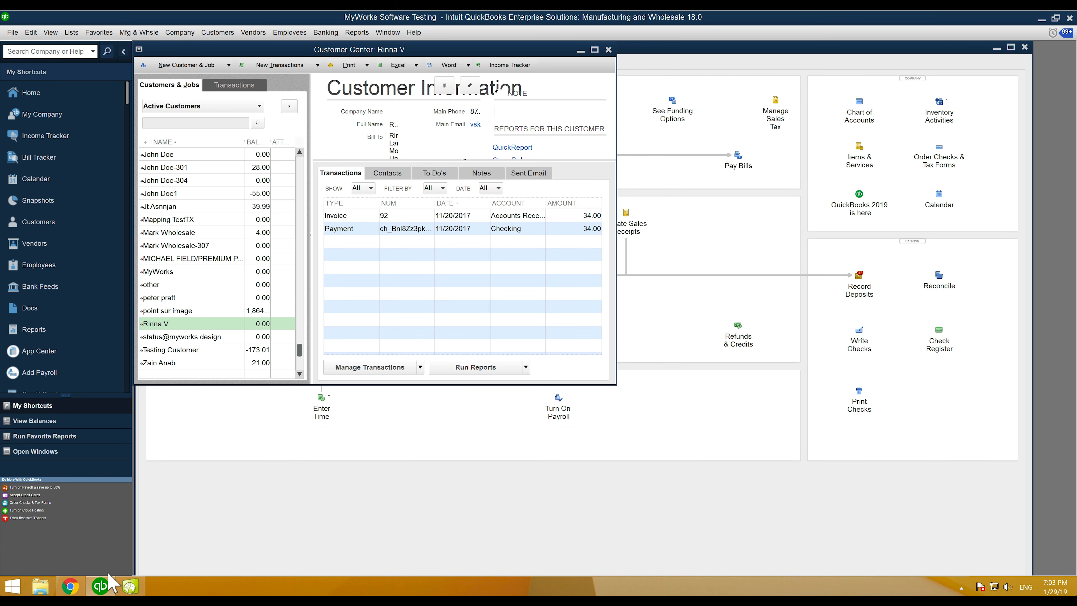
Switch to the browser, open MyWorks Sync's Order Push page, tick all unsynced orders and review the sync statuses without pushing them
mouse_move(78, 582)
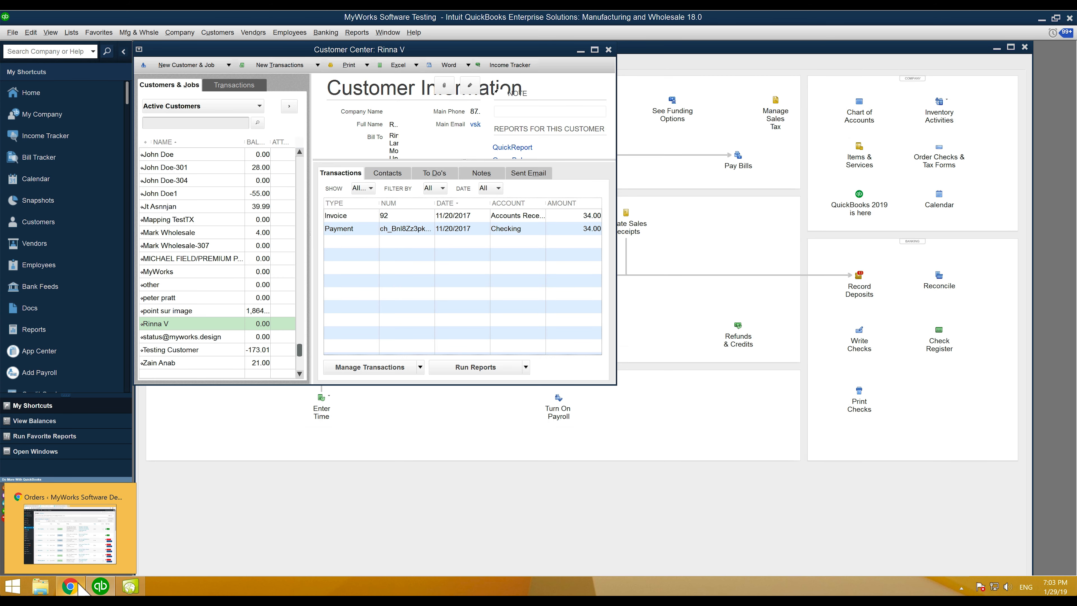
click(80, 548)
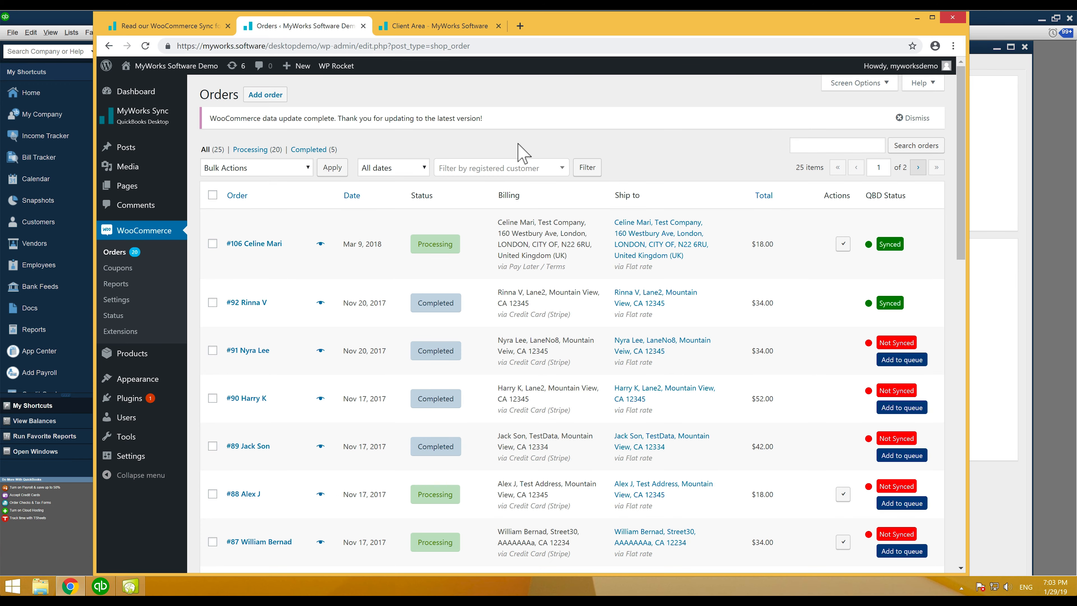
mouse_move(144, 114)
mouse_move(181, 124)
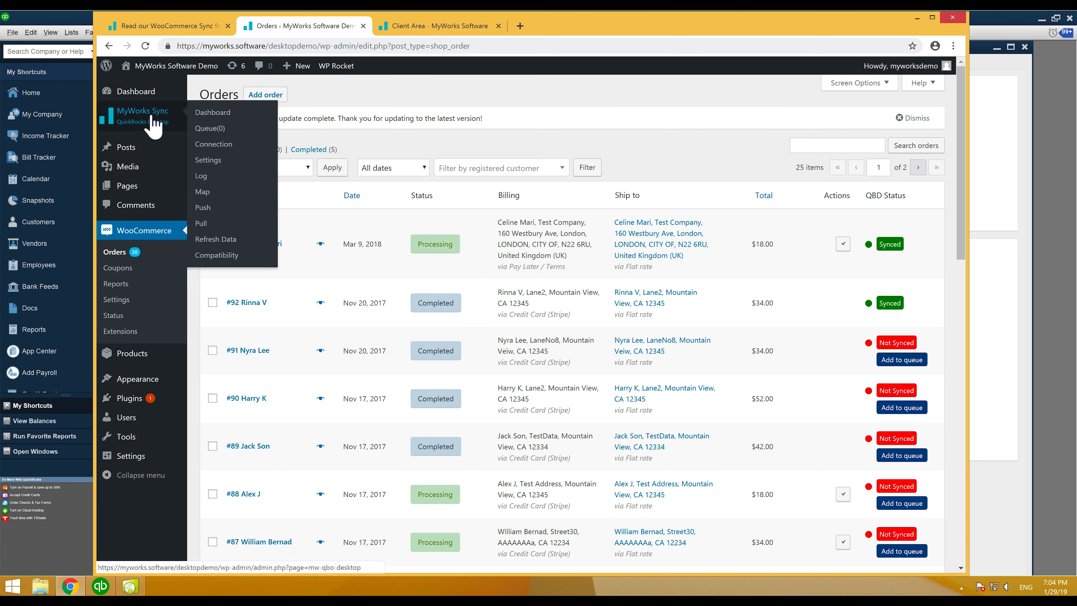
click(212, 208)
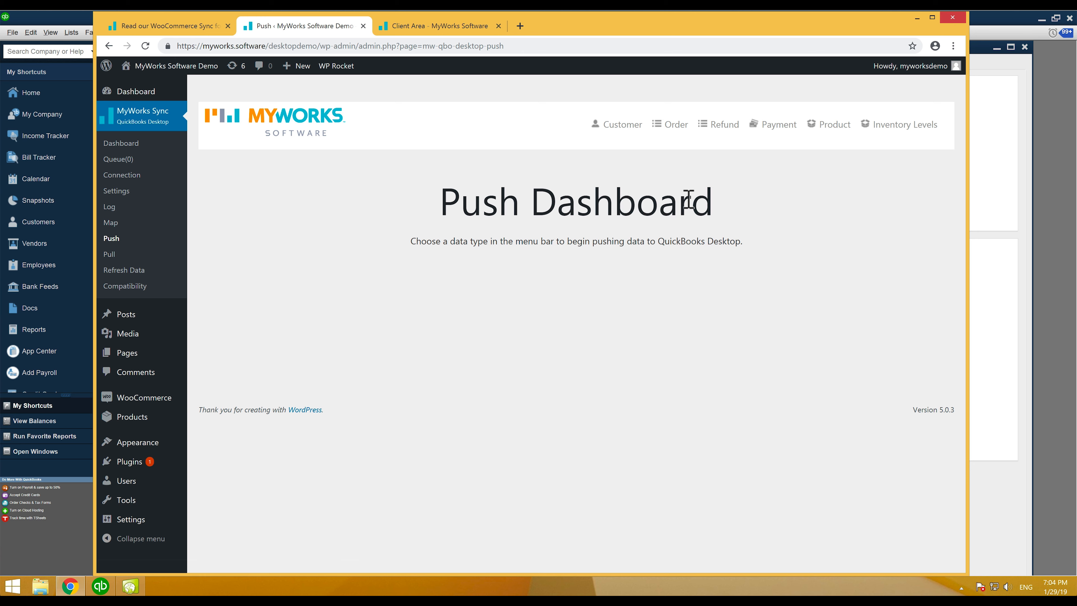
click(680, 127)
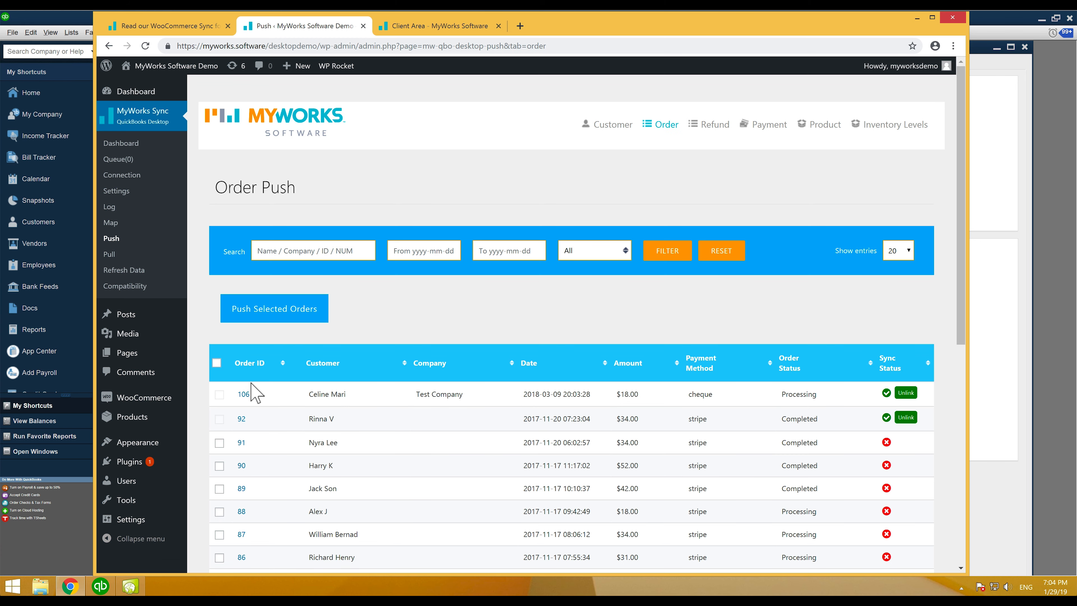
scroll(257, 395, down, 2)
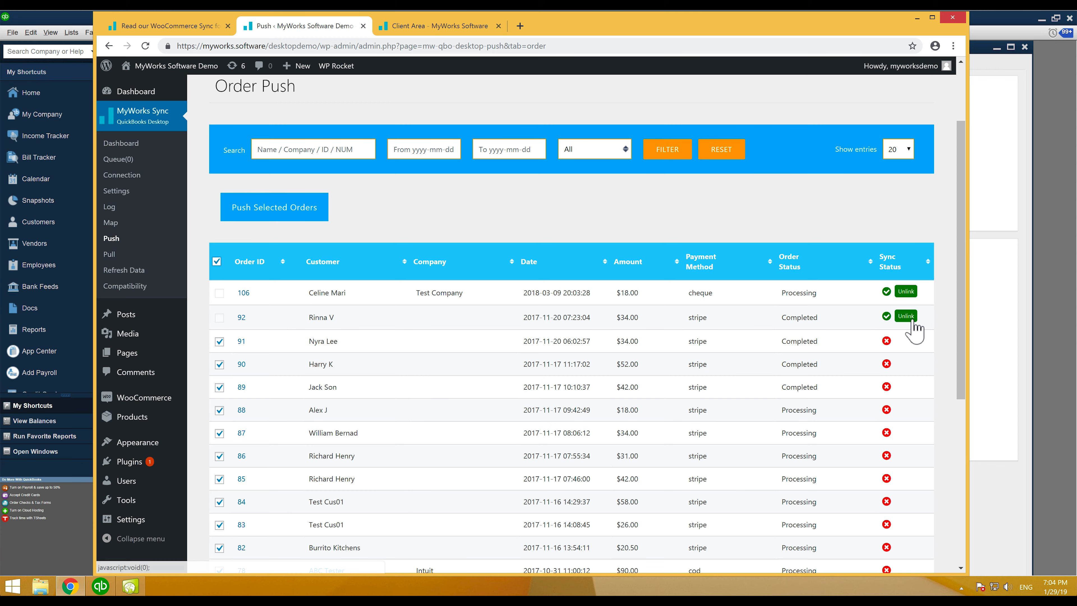
scroll(664, 317, up, 2)
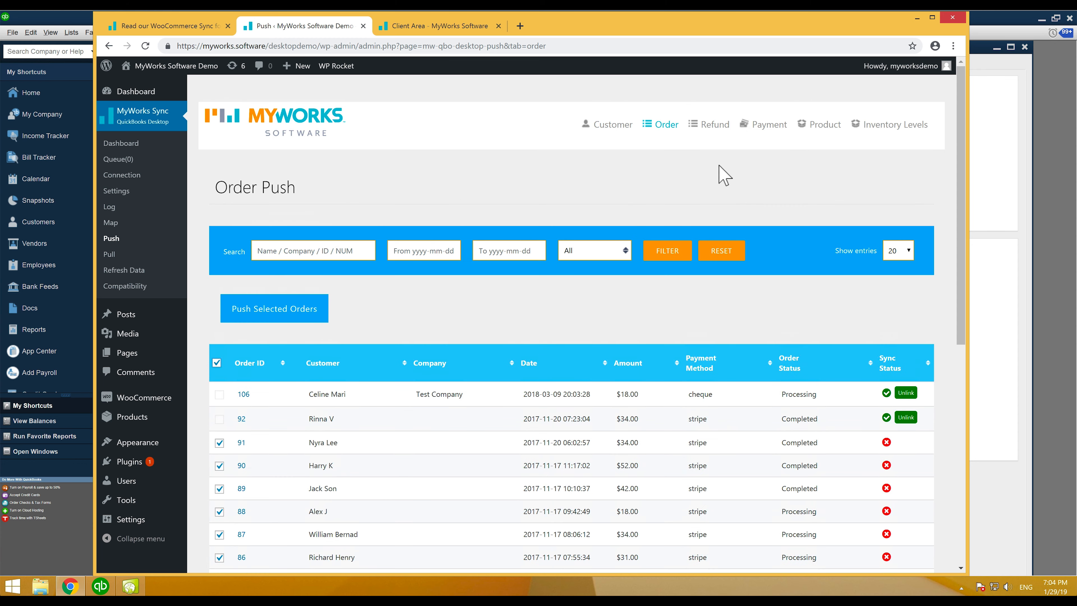
Open the Product Push page and review the sync status of each product
click(807, 125)
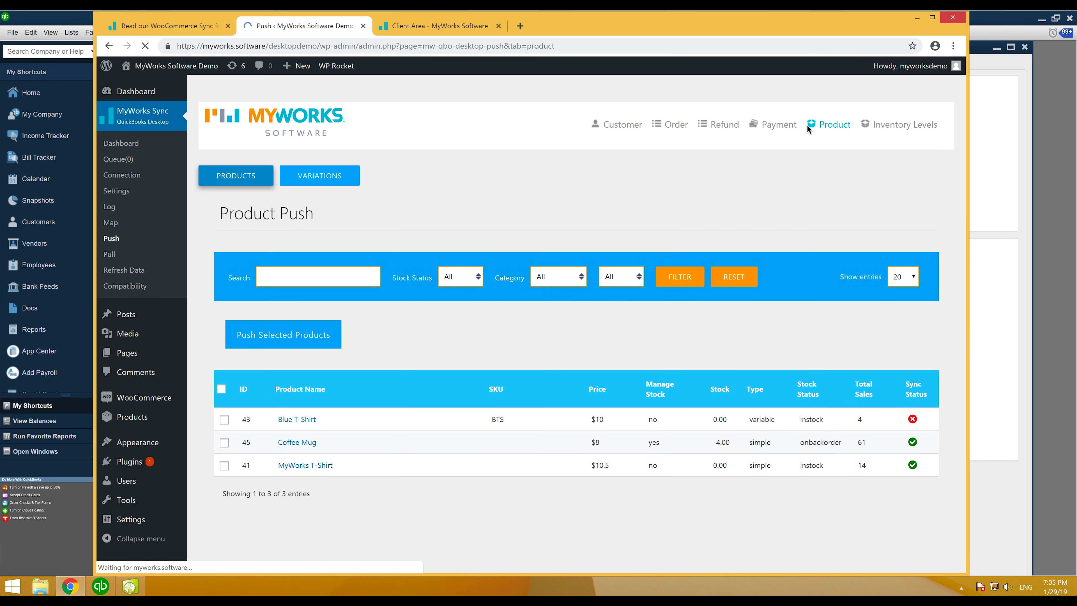
scroll(595, 266, down, 1)
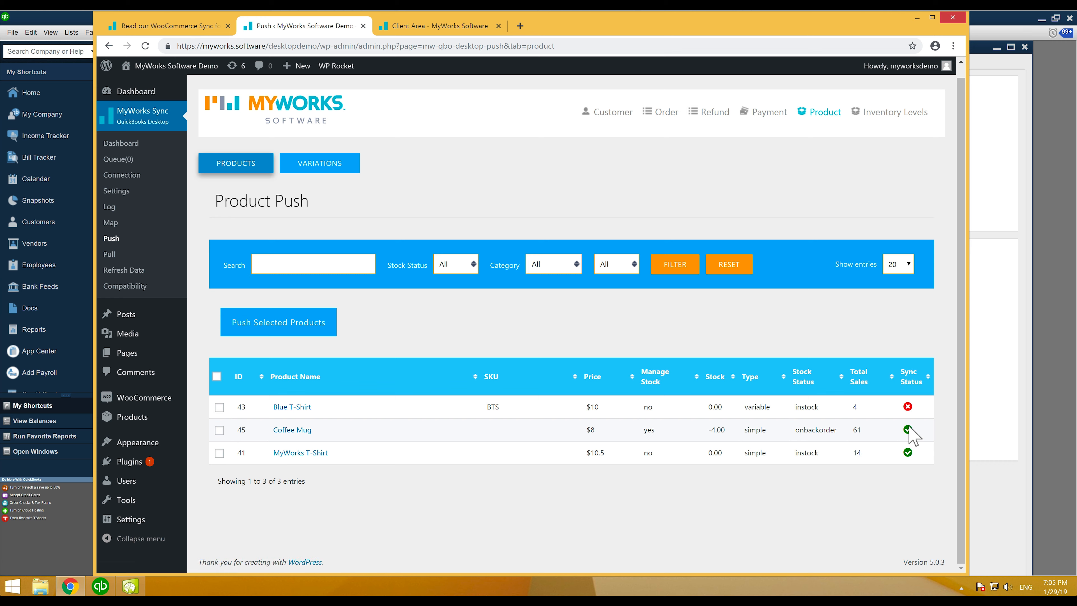
mouse_move(909, 456)
Push the Blue T-Shirt variations Red, Medium and Red, Large to the sync queue, and close the export window
click(322, 169)
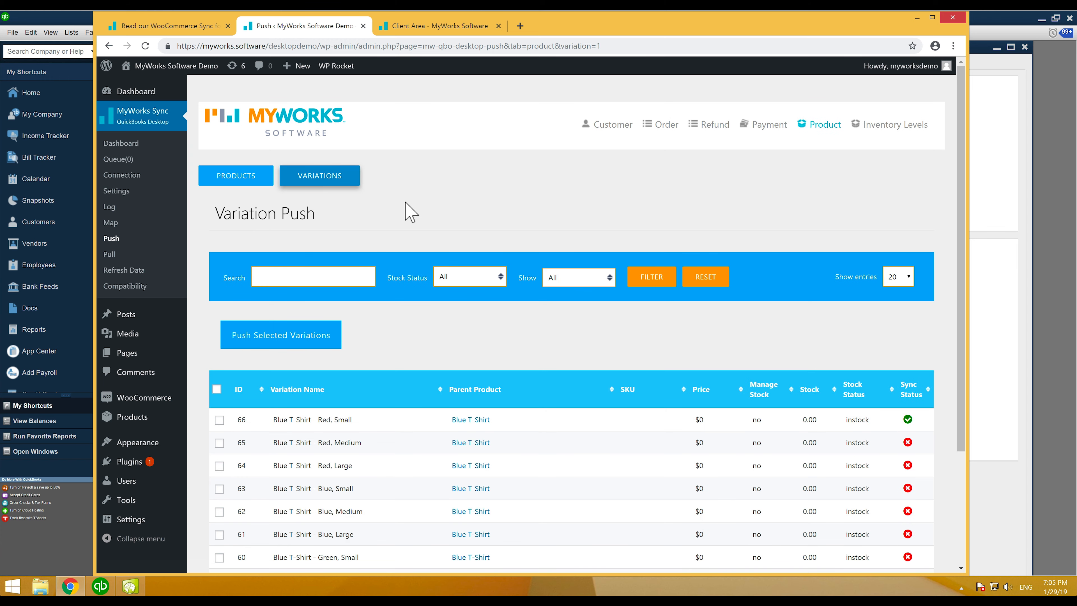
scroll(404, 209, down, 3)
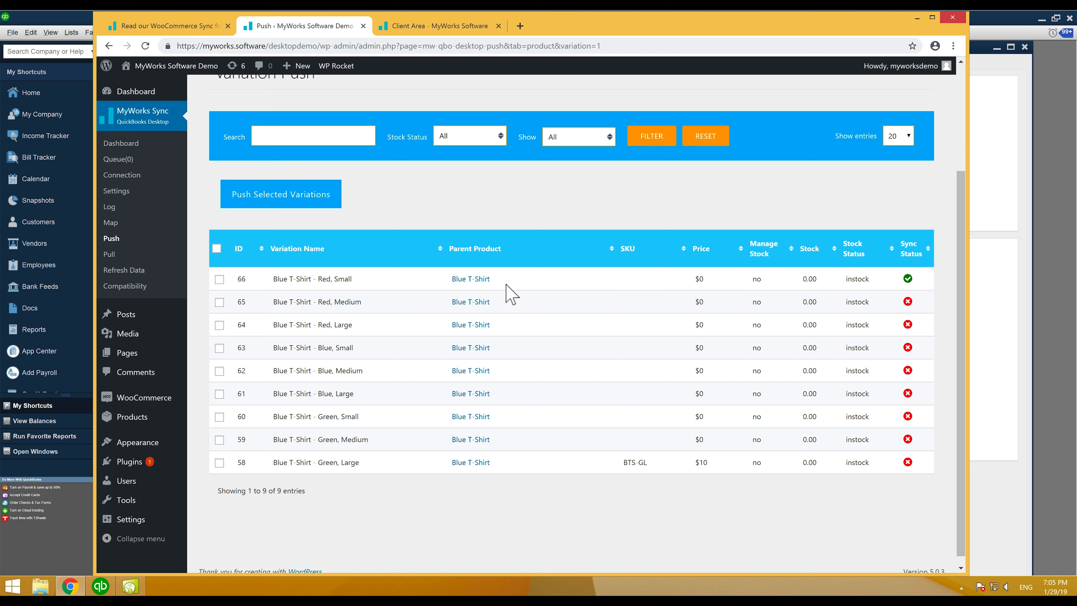
mouse_move(910, 281)
click(220, 302)
click(301, 195)
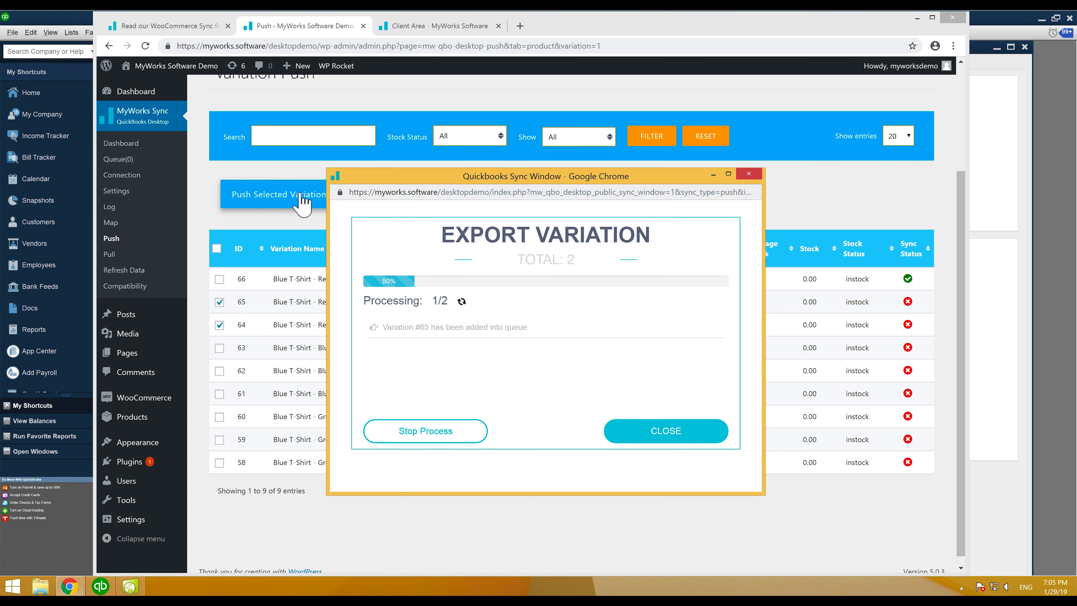
click(638, 434)
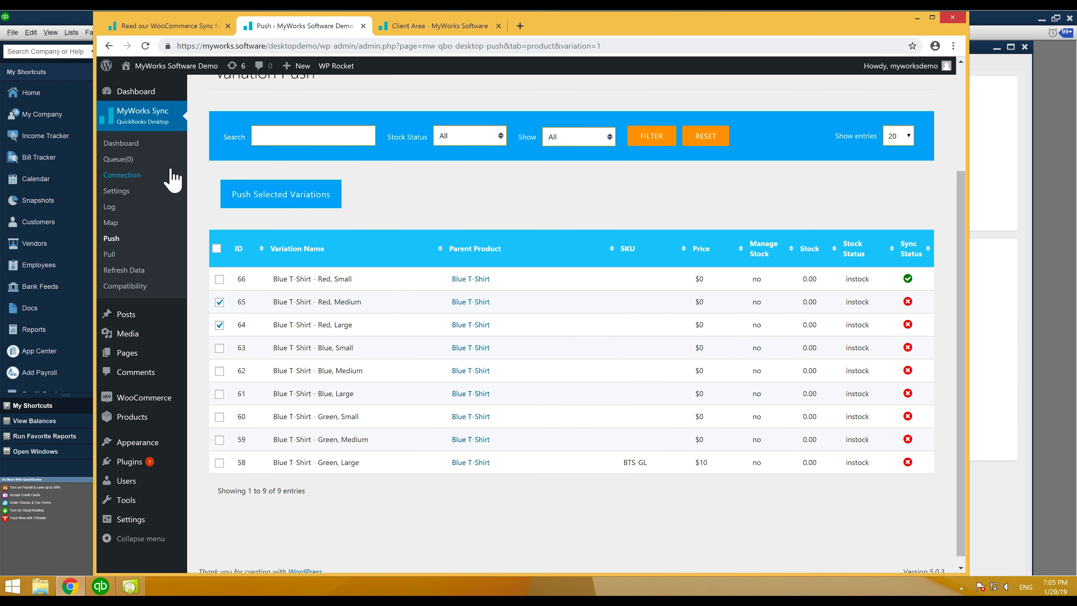
Check the pending variation actions in the Sync Queue, and return to the Variation Push page
click(148, 163)
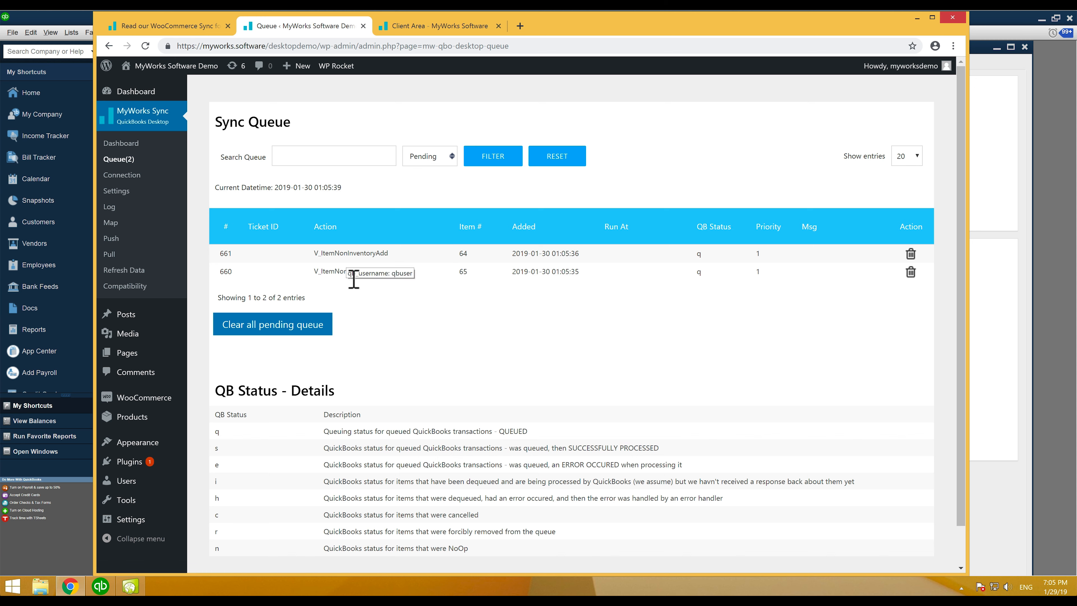
click(111, 49)
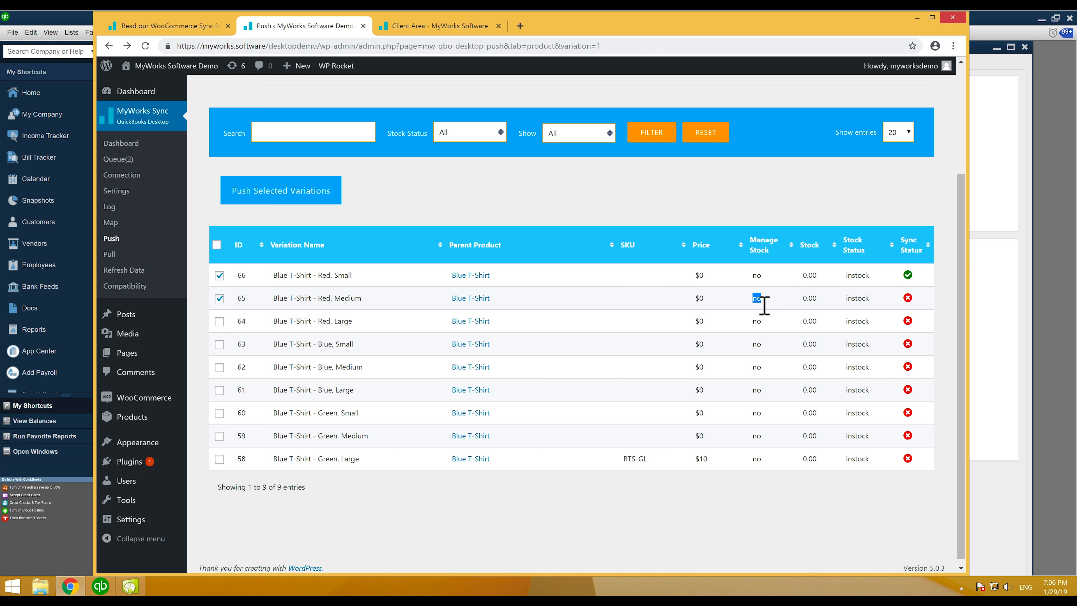
click(713, 202)
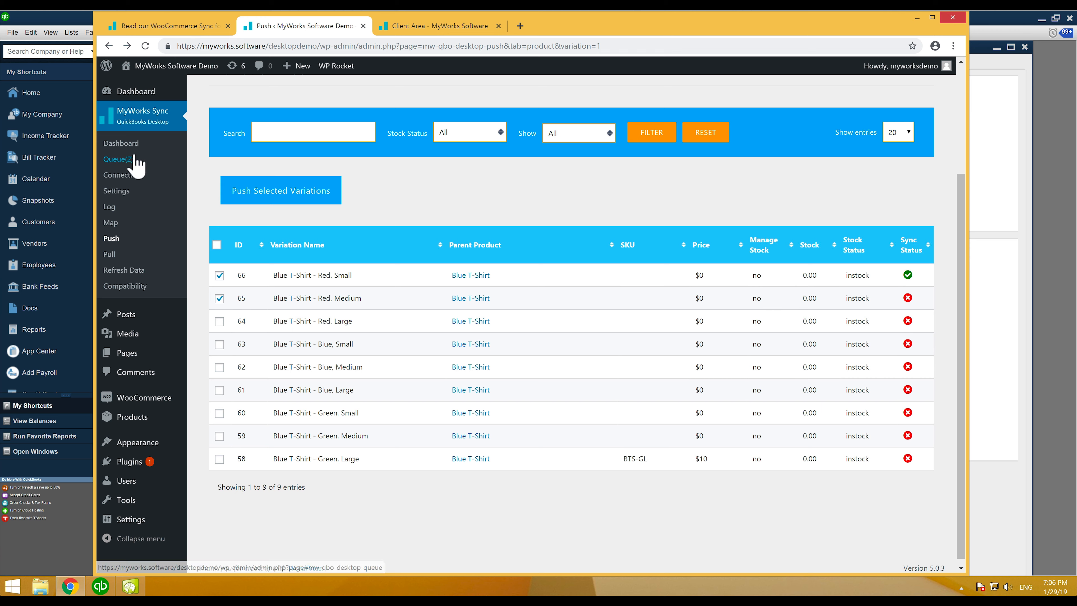
Update MyWorks QuickBooks Desktop Sync (Demo) in QuickBooks Web Connector, and reload the Variation Push list to check the sync statuses
click(131, 587)
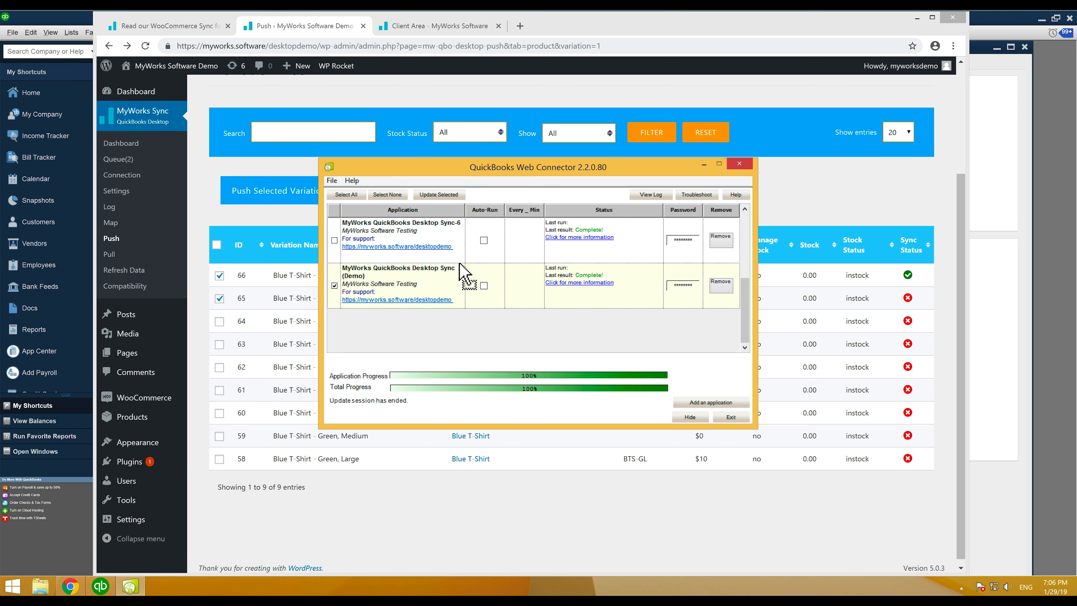
click(441, 198)
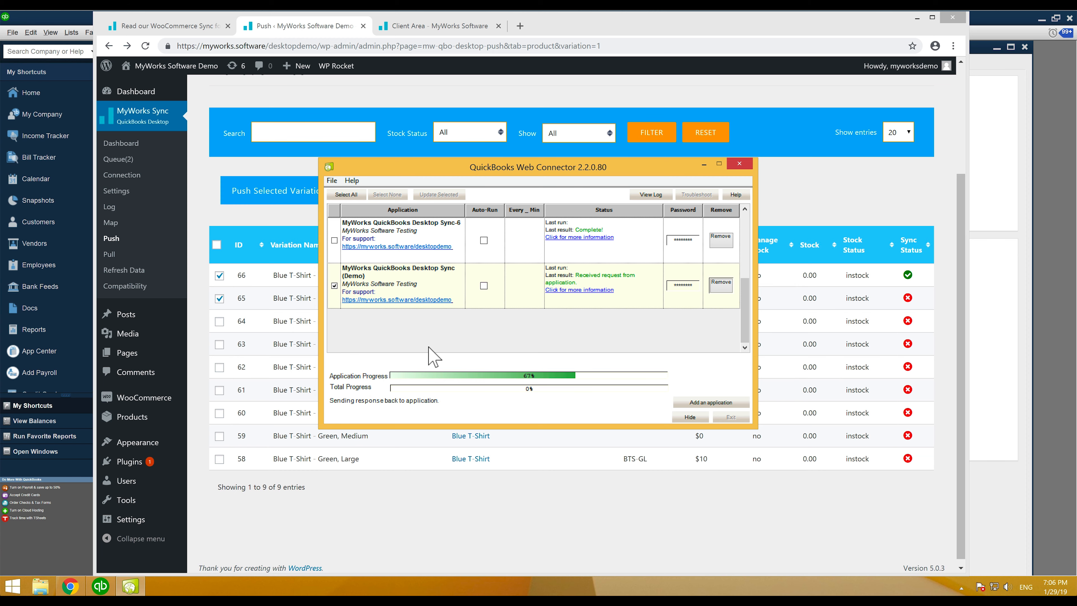
click(374, 492)
scroll(416, 206, up, 2)
click(327, 111)
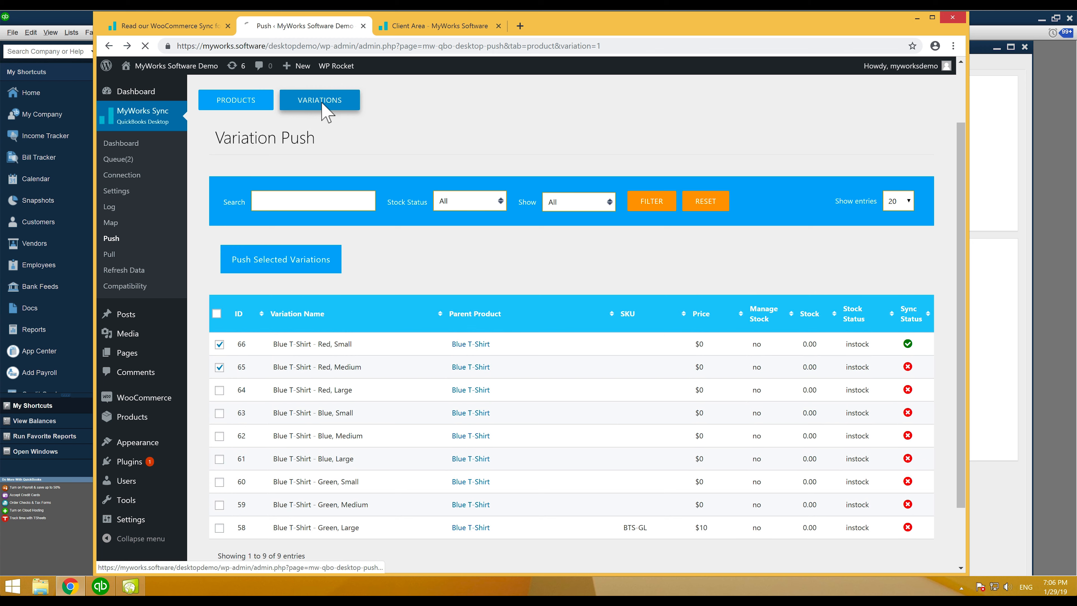
scroll(566, 217, down, 2)
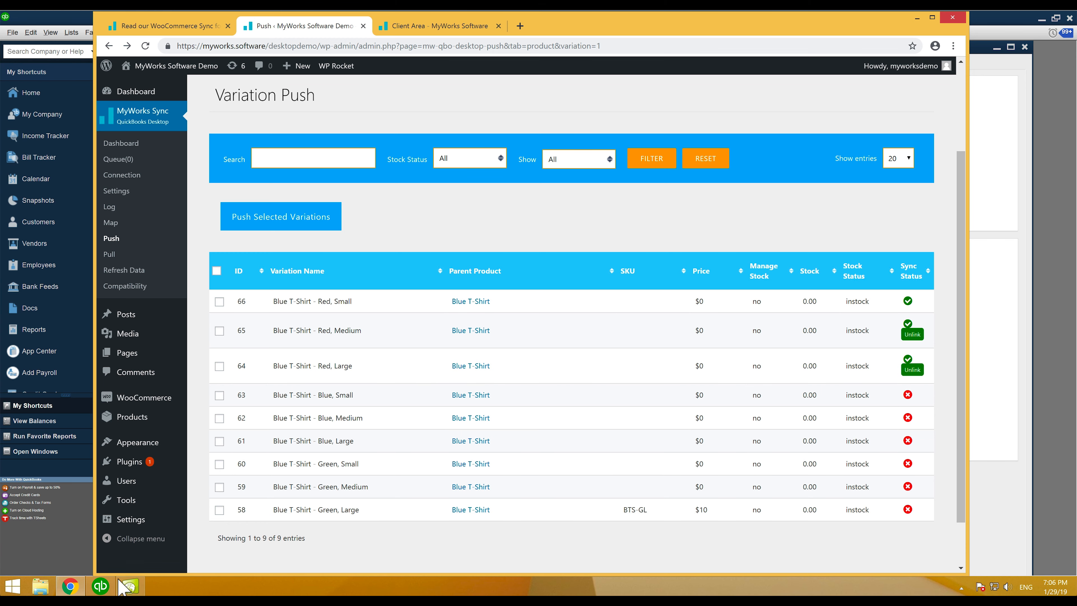
Switch to QuickBooks and open the Item List to look for the pushed Blue T-Shirt variations
click(100, 586)
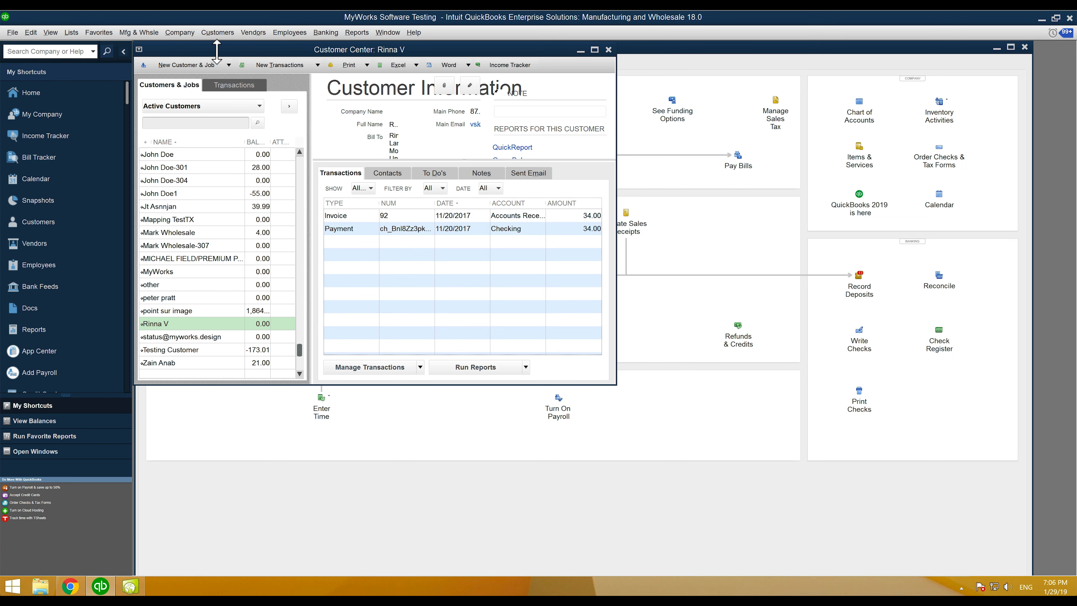
click(217, 33)
click(220, 258)
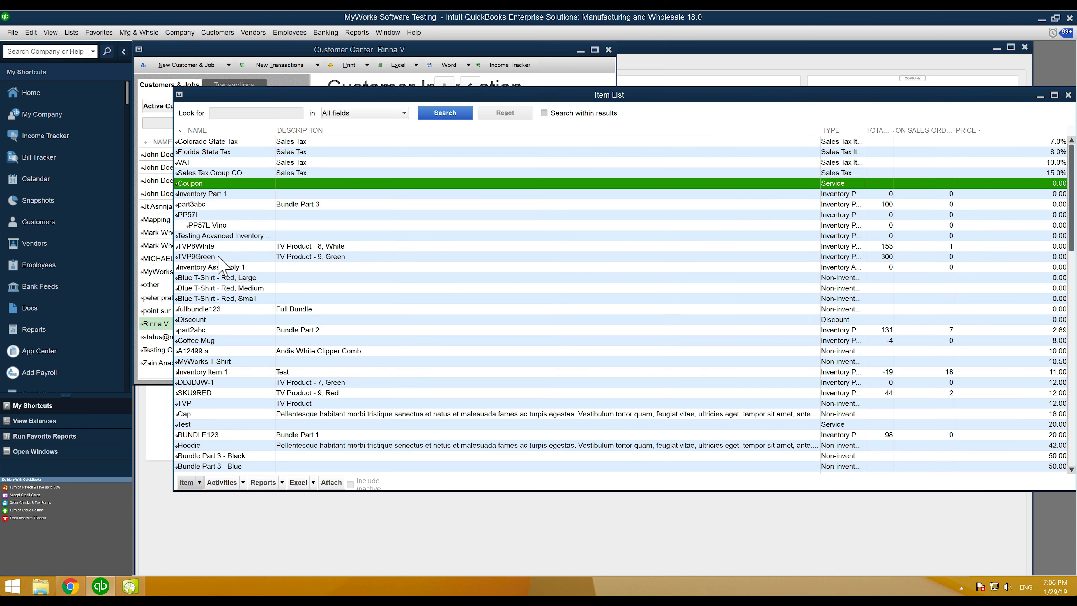
Check the Blue T-Shirt variations Red, Large, Red, Medium and Red, Small in the Item List, and close the list
scroll(244, 262, down, 1)
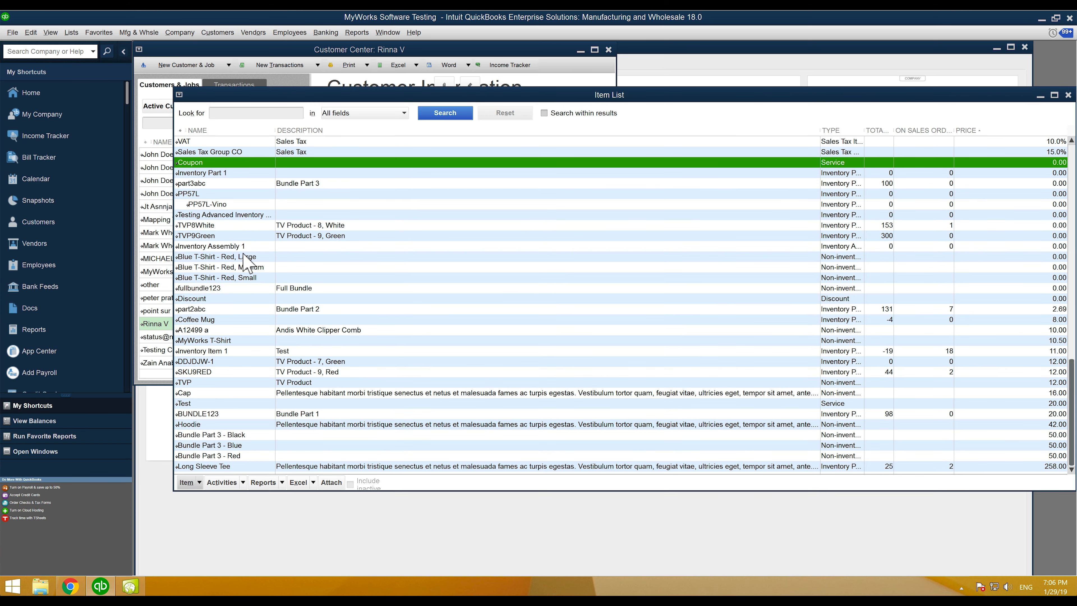
click(232, 268)
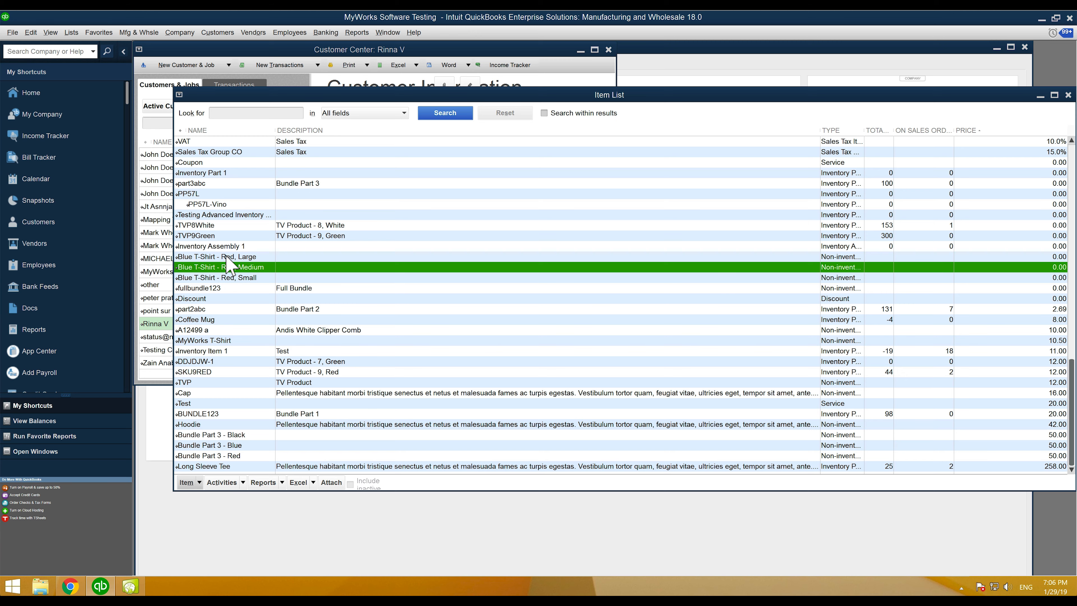
click(226, 258)
click(226, 268)
click(226, 277)
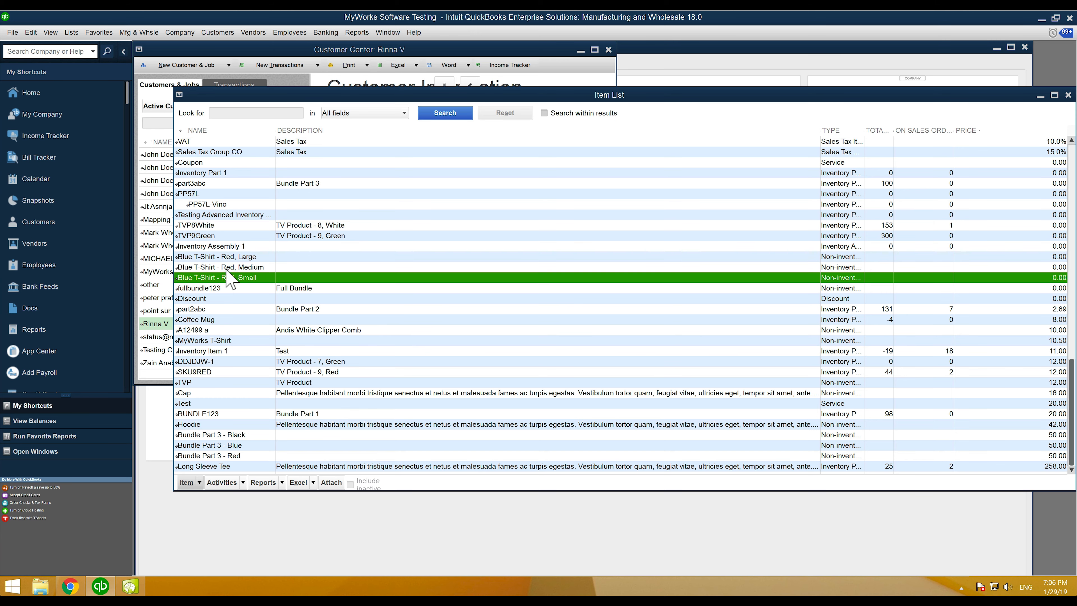
click(228, 268)
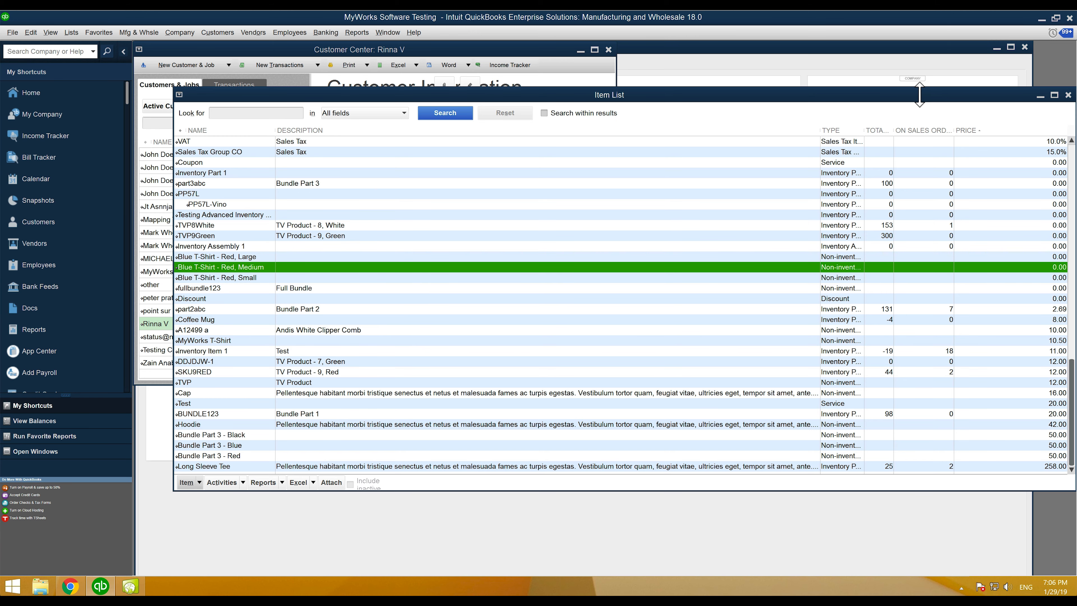
drag(932, 97, 923, 97)
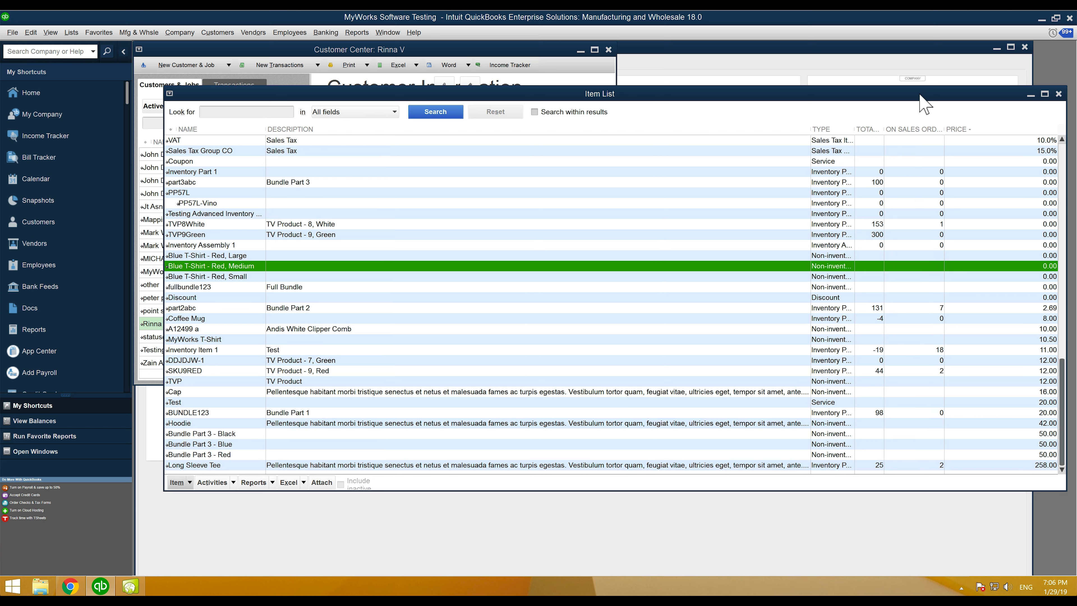
click(1059, 94)
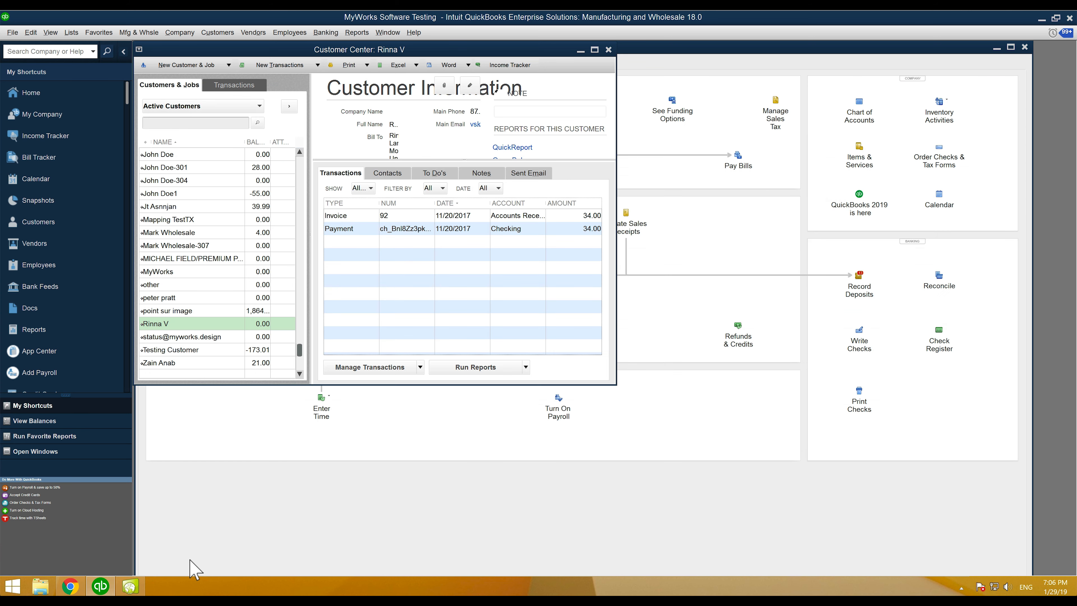
Switch to Chrome, view the MyWorks Sync Push dashboard, and open the WooCommerce orders to check their QBD sync statuses
click(70, 586)
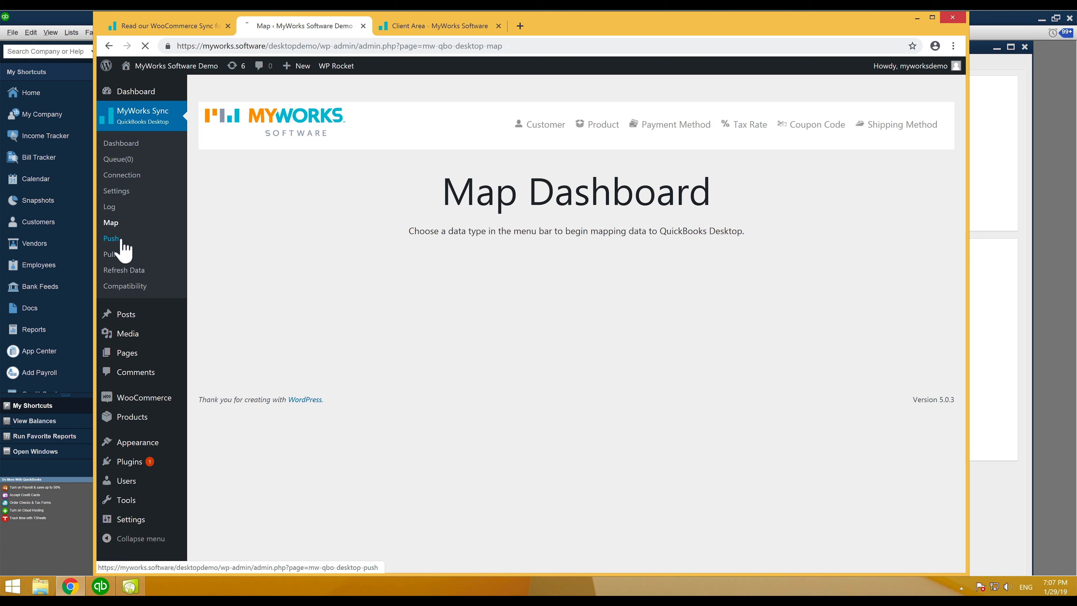
click(121, 240)
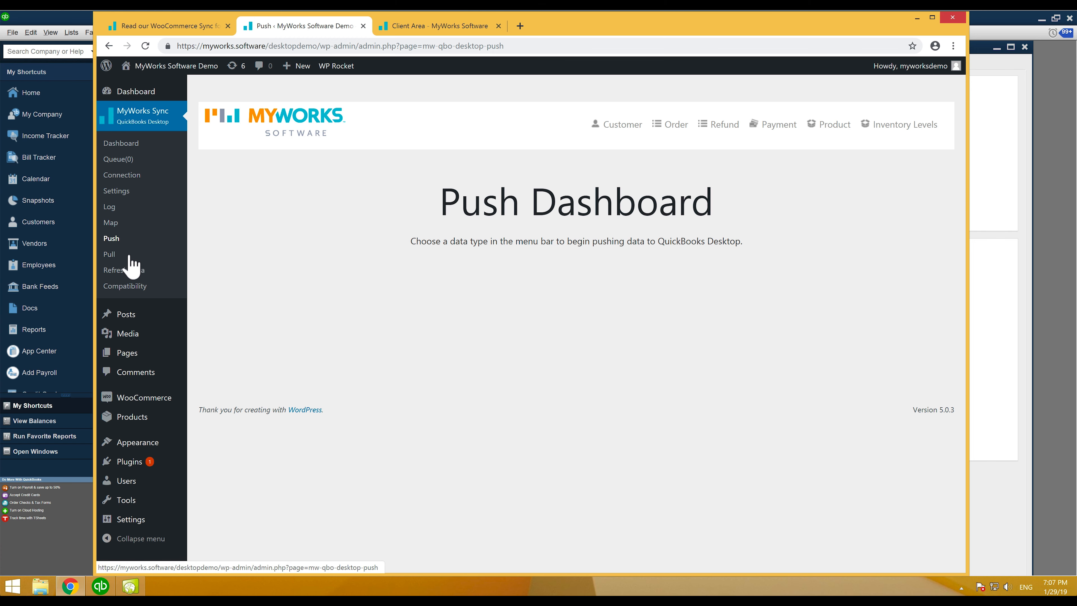
click(193, 400)
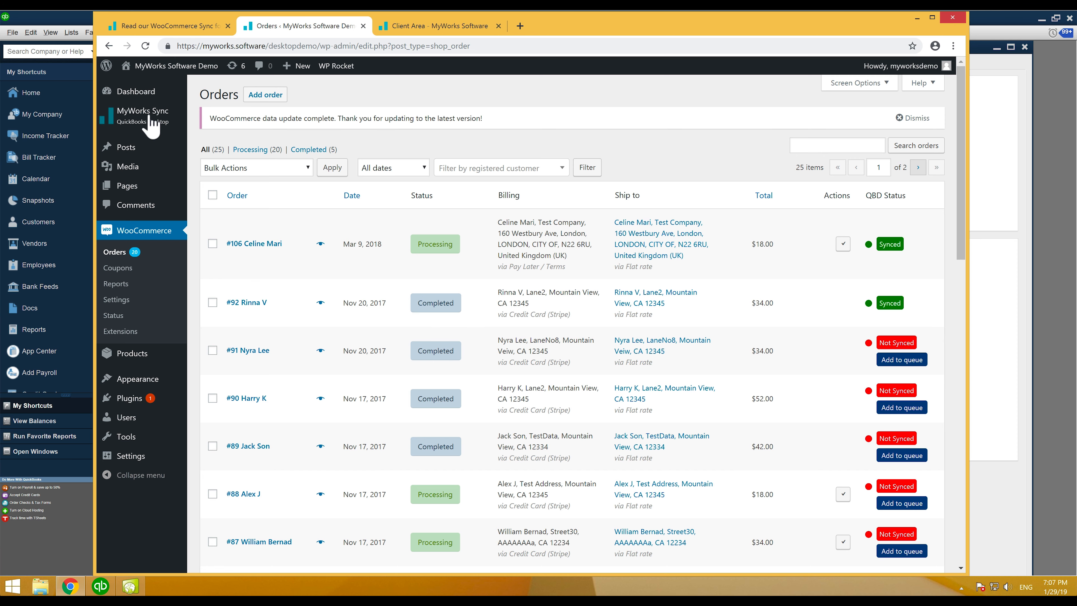
mouse_move(146, 119)
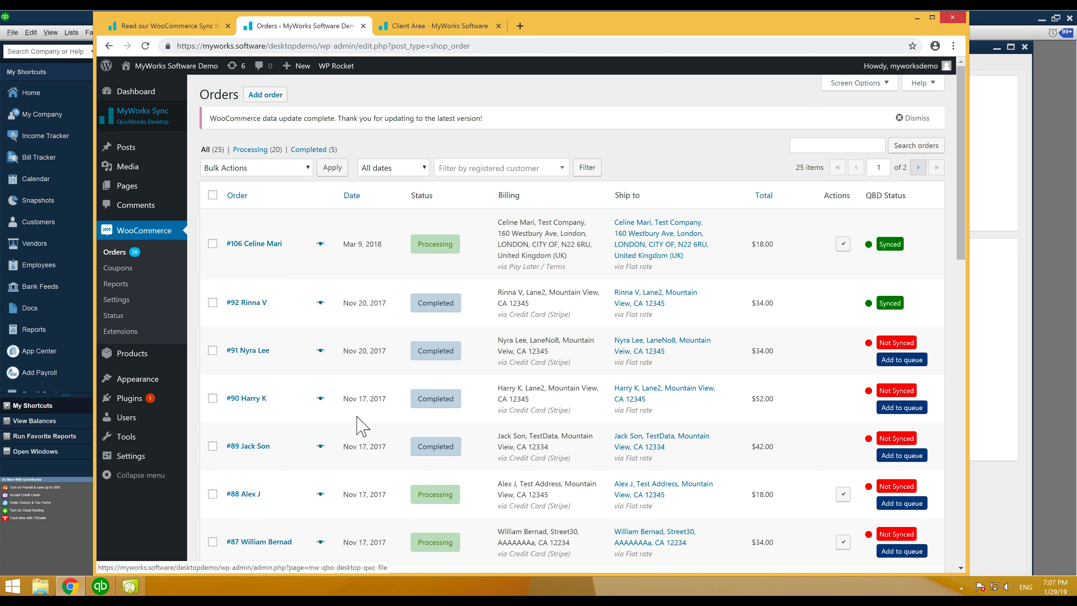
Switch to QuickBooks Web Connector and enable auto-run every 30 minutes for MyWorks QuickBooks Desktop Sync (Demo)
click(131, 586)
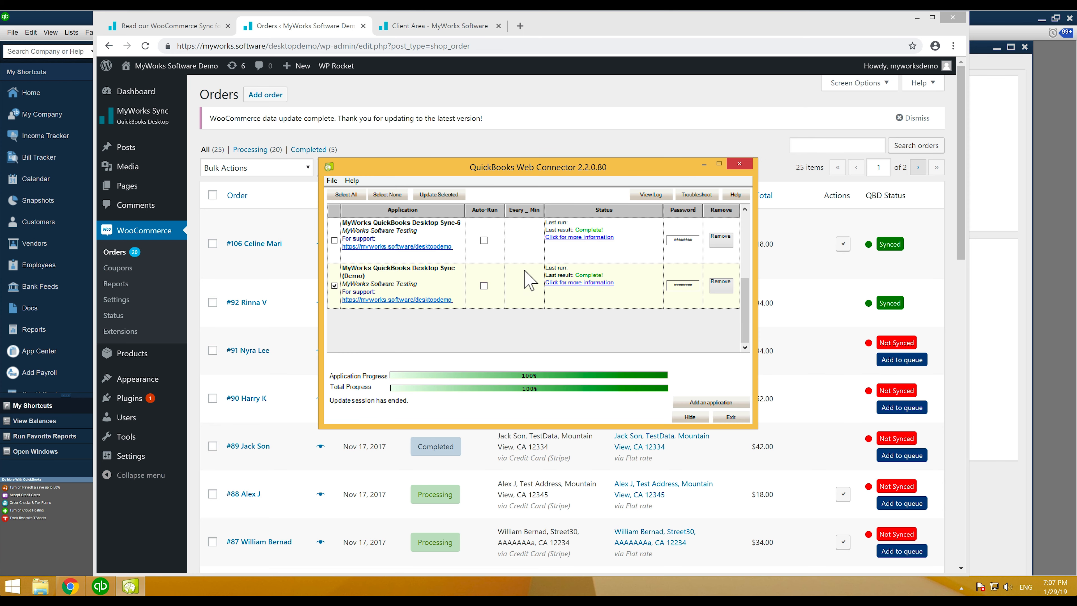
click(484, 286)
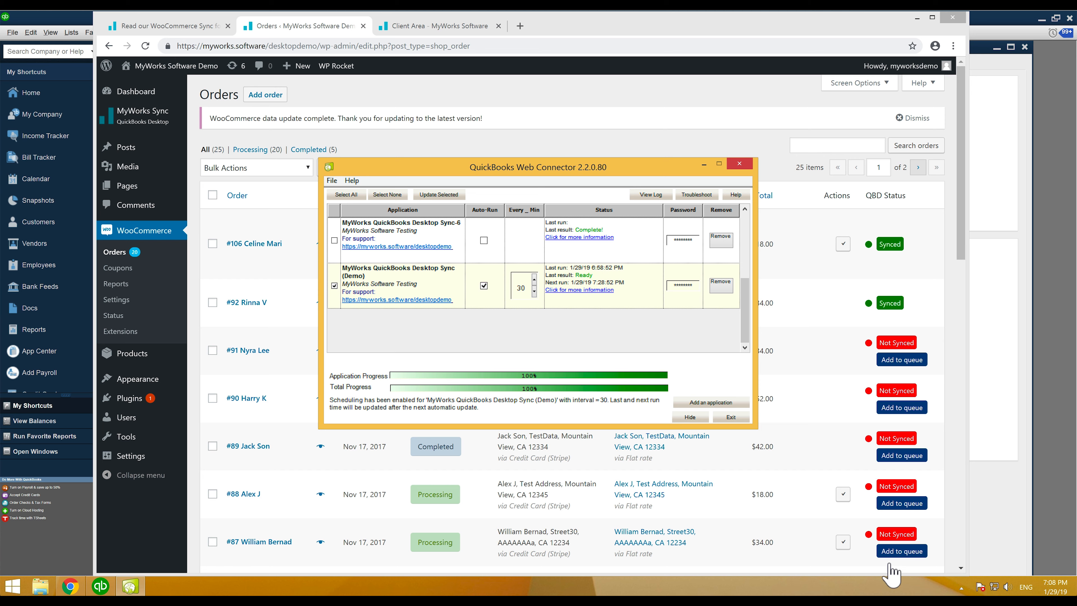
View the MyWorks Client Area page with its Support option in Chrome, and return to the WooCommerce orders
mouse_move(462, 488)
click(421, 34)
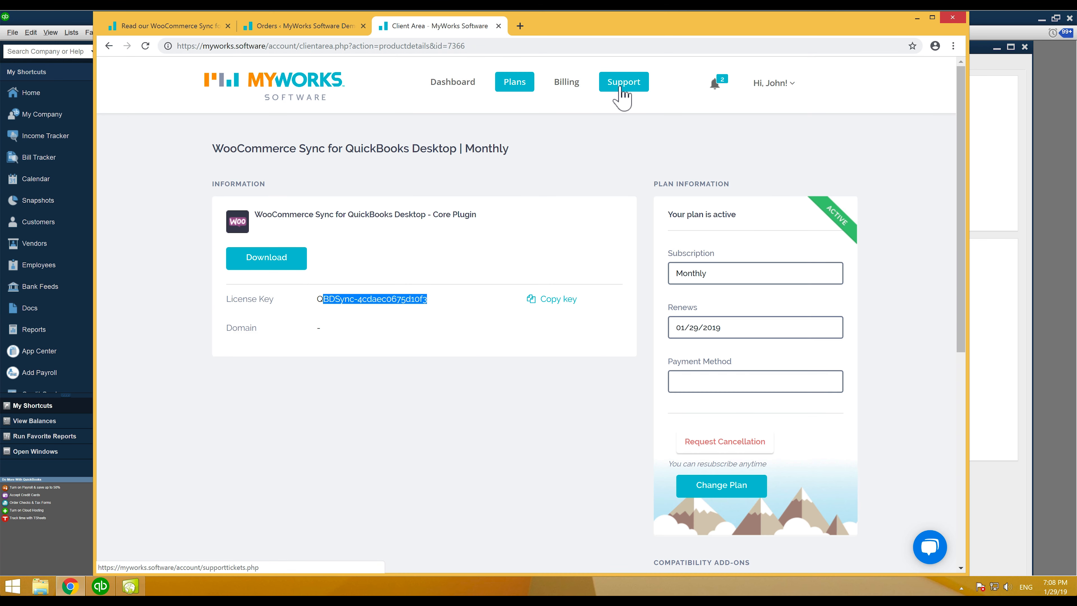
click(314, 26)
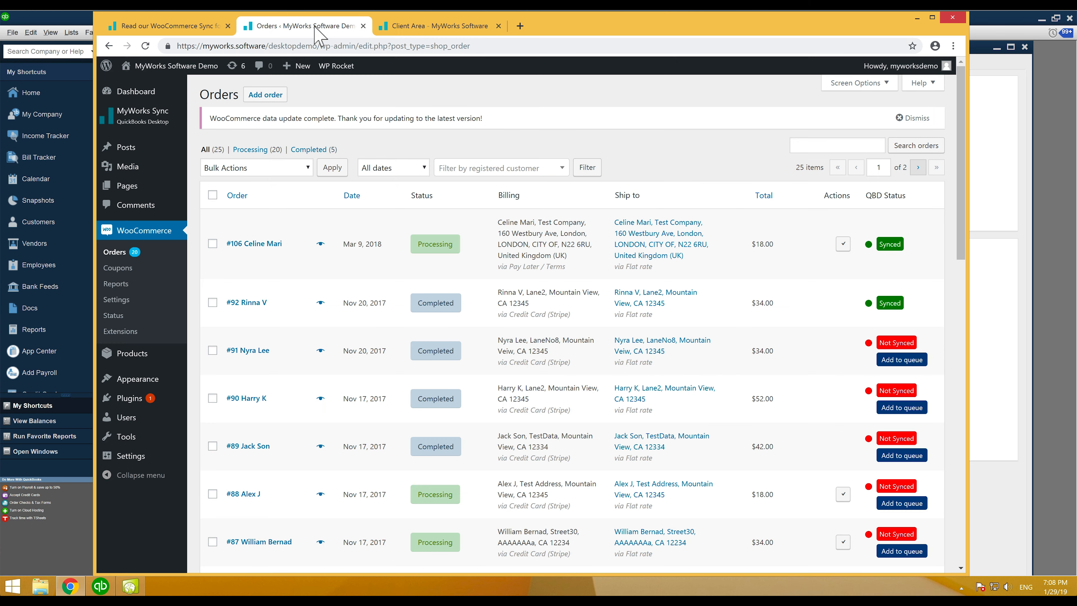